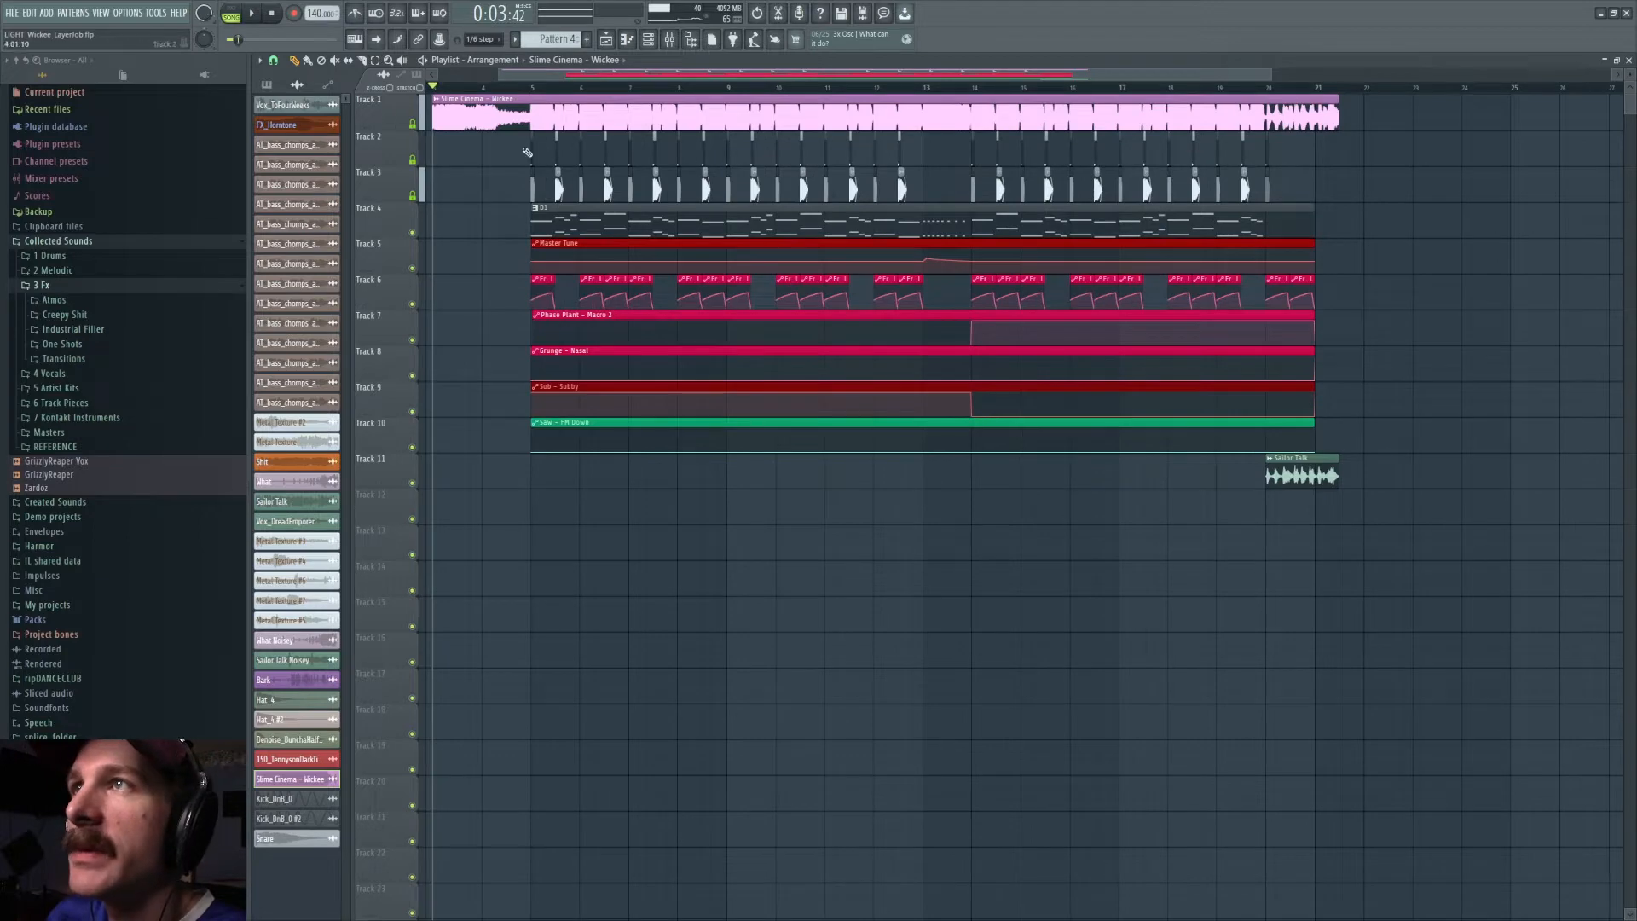
- Play back the full arrangement, and bring up the mixer
{"action": "left_click", "coordinate": [252, 16]}
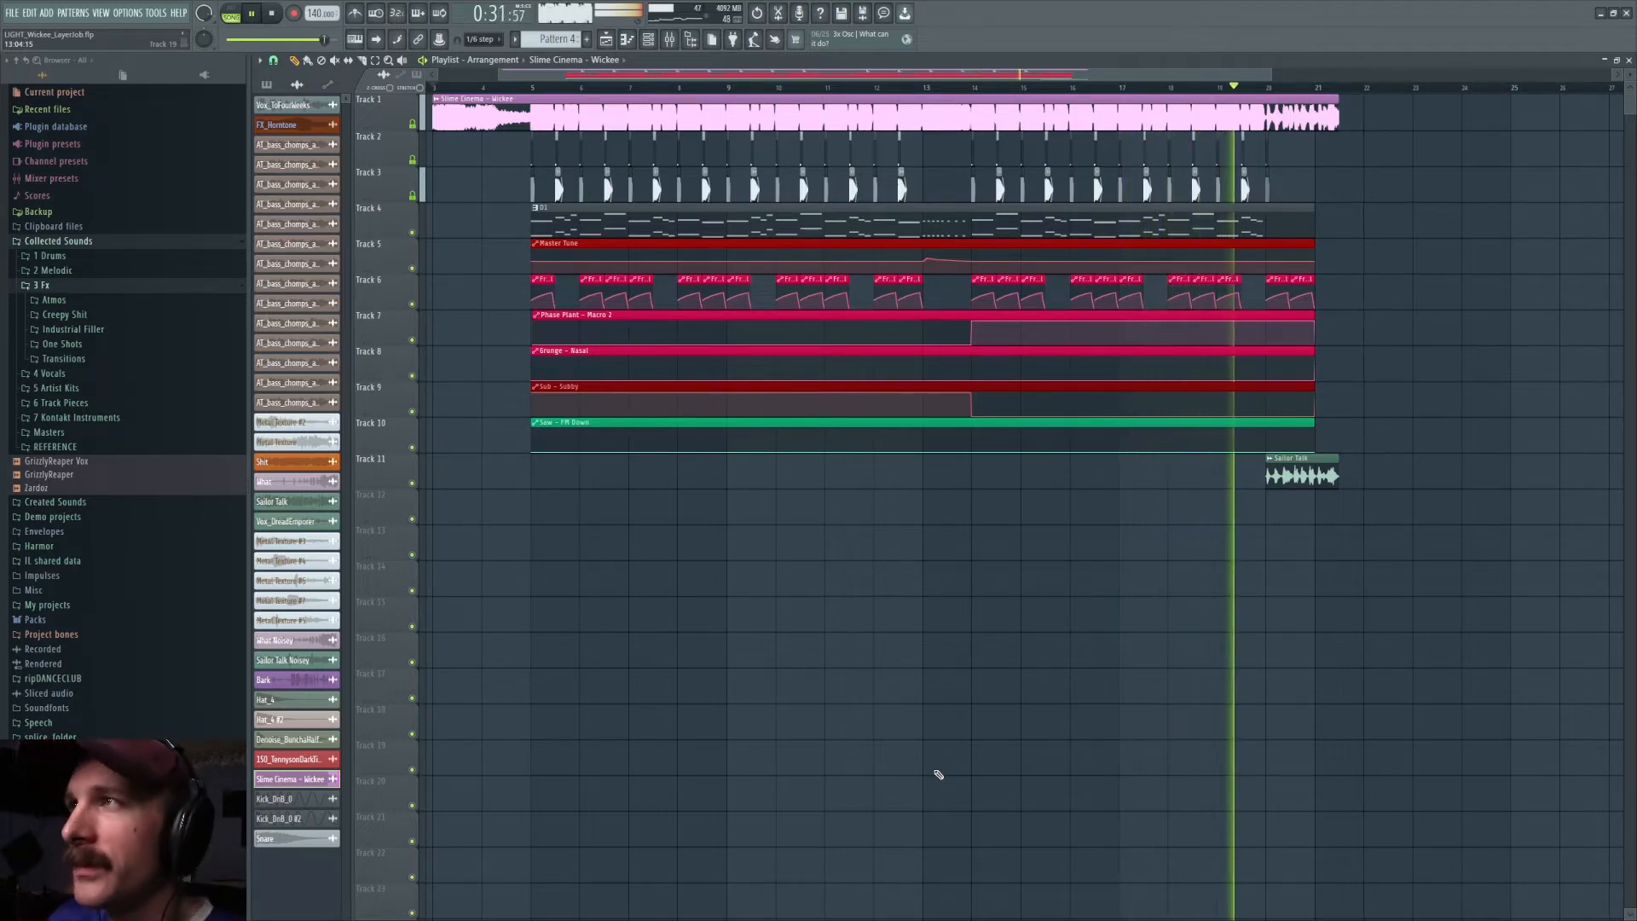
{"action": "key", "text": "space"}
{"action": "scroll", "coordinate": [935, 771], "scroll_direction": "down", "scroll_amount": 1}
{"action": "key", "text": "F9"}
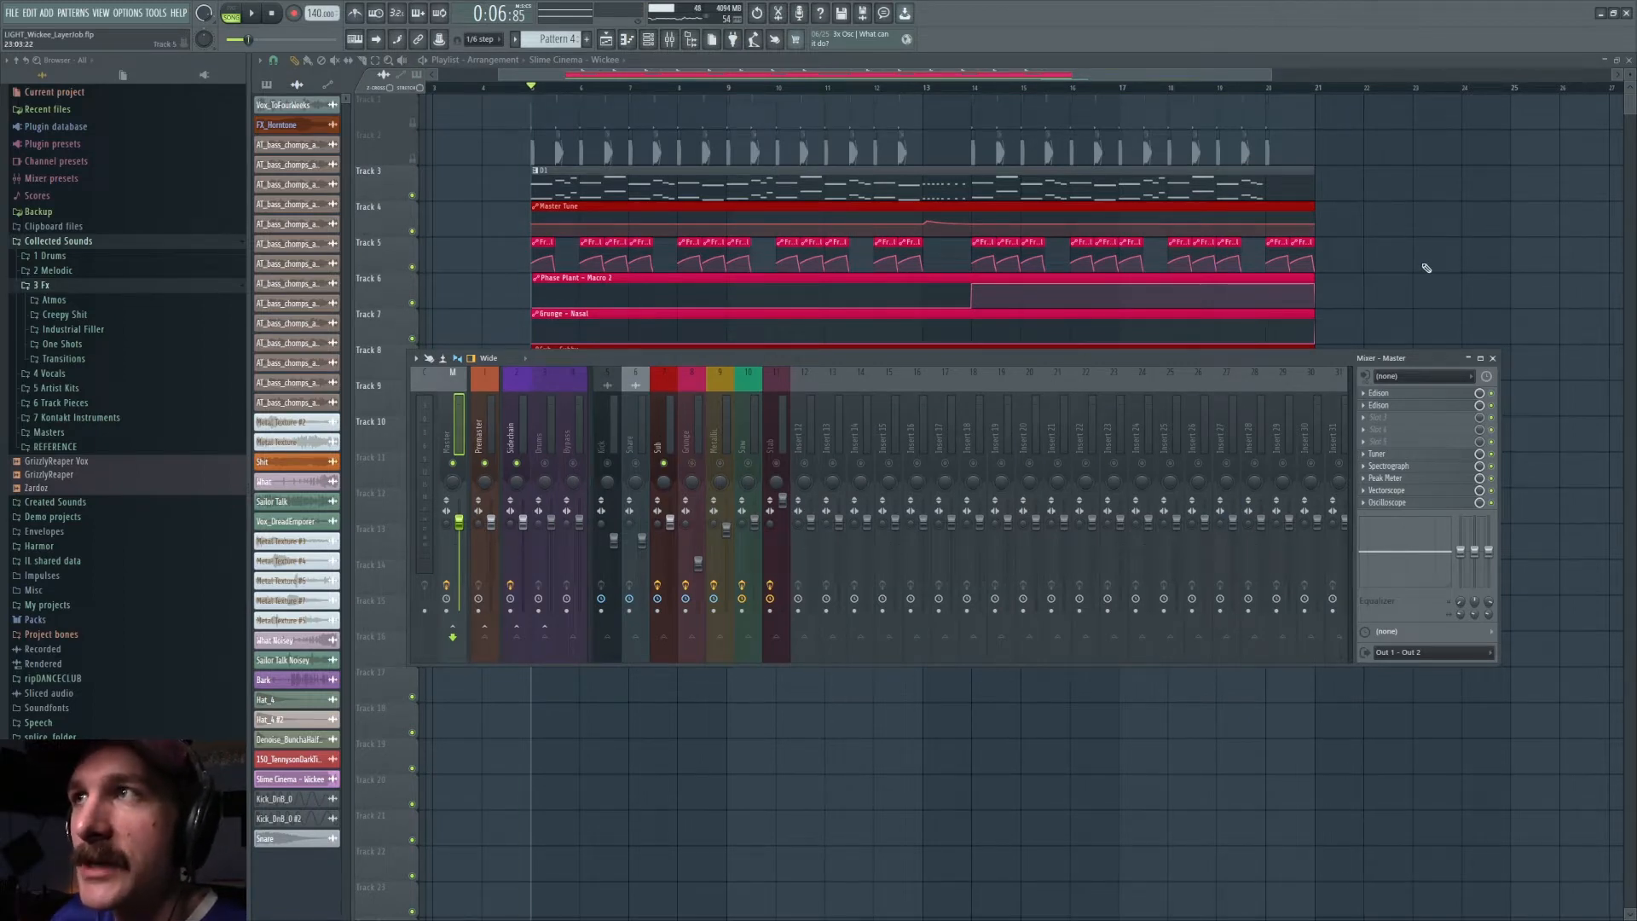
- Audition the Sub, Grunge, Metallic and Saw mixer tracks one at a time in solo
{"action": "key", "text": "space"}
{"action": "key", "text": "space"}
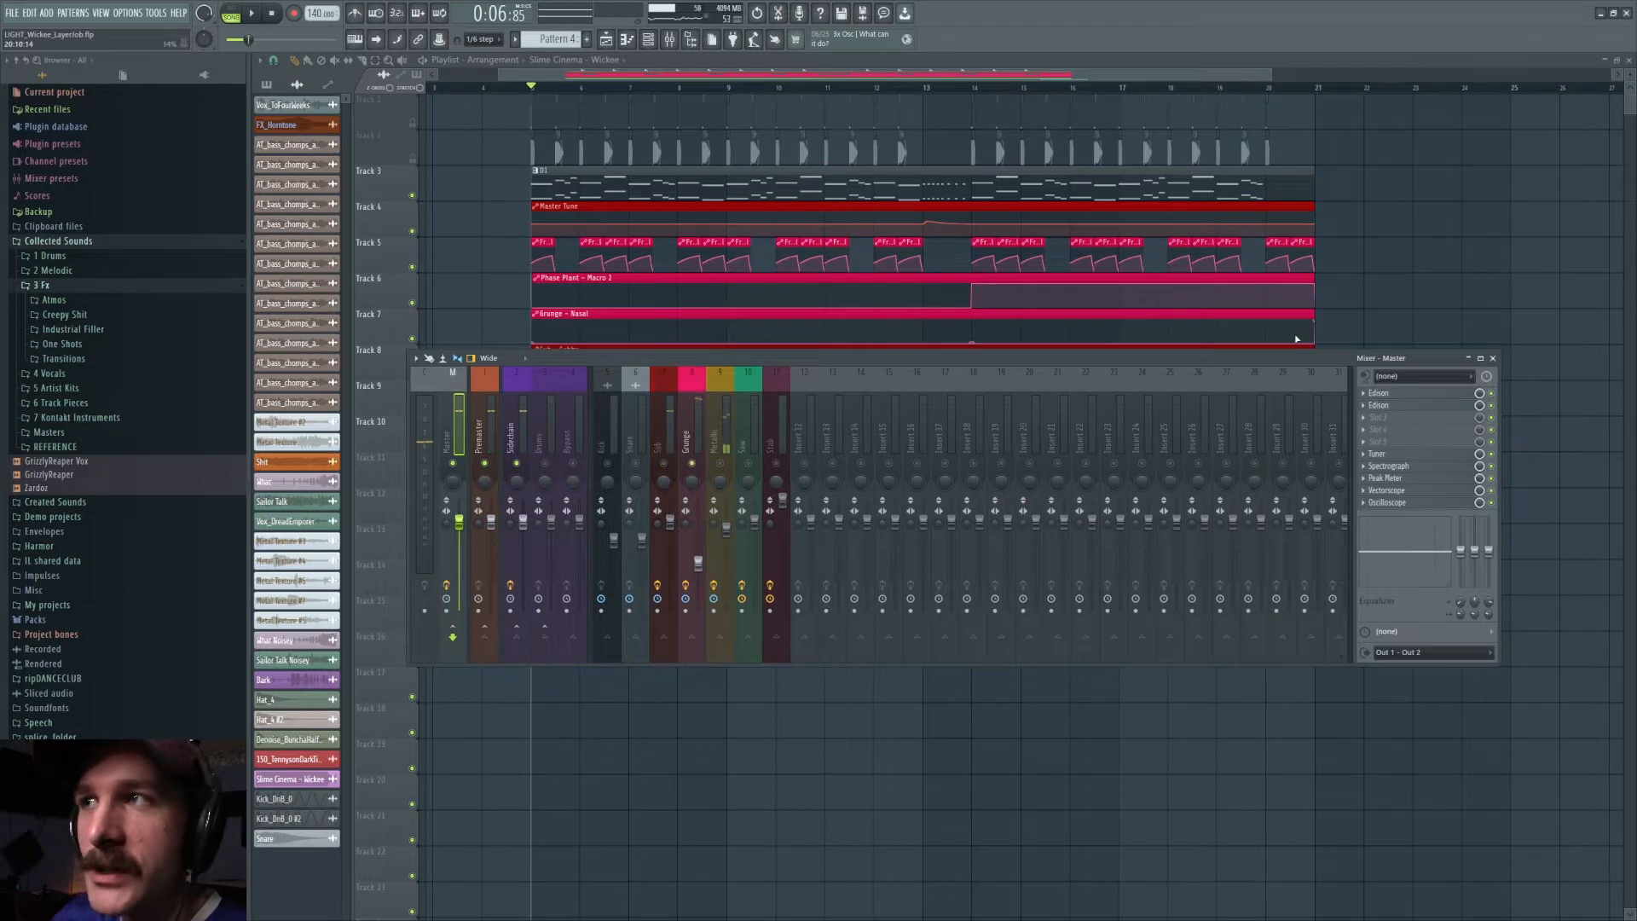
{"action": "key", "text": "space"}
{"action": "key", "text": "space"}
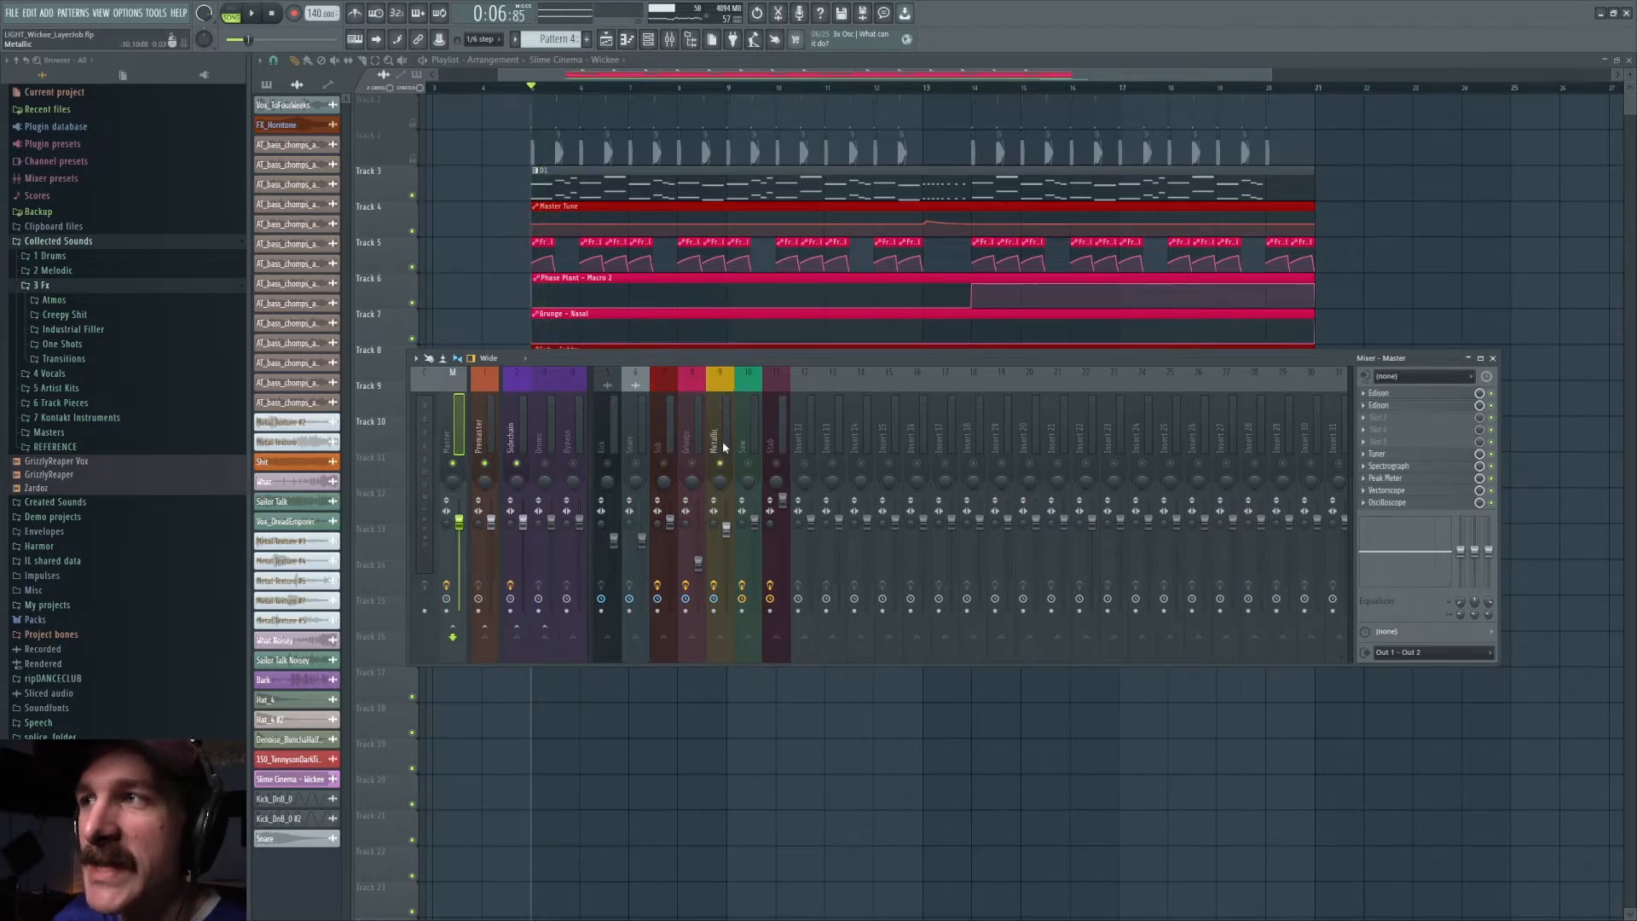
{"action": "key", "text": "space"}
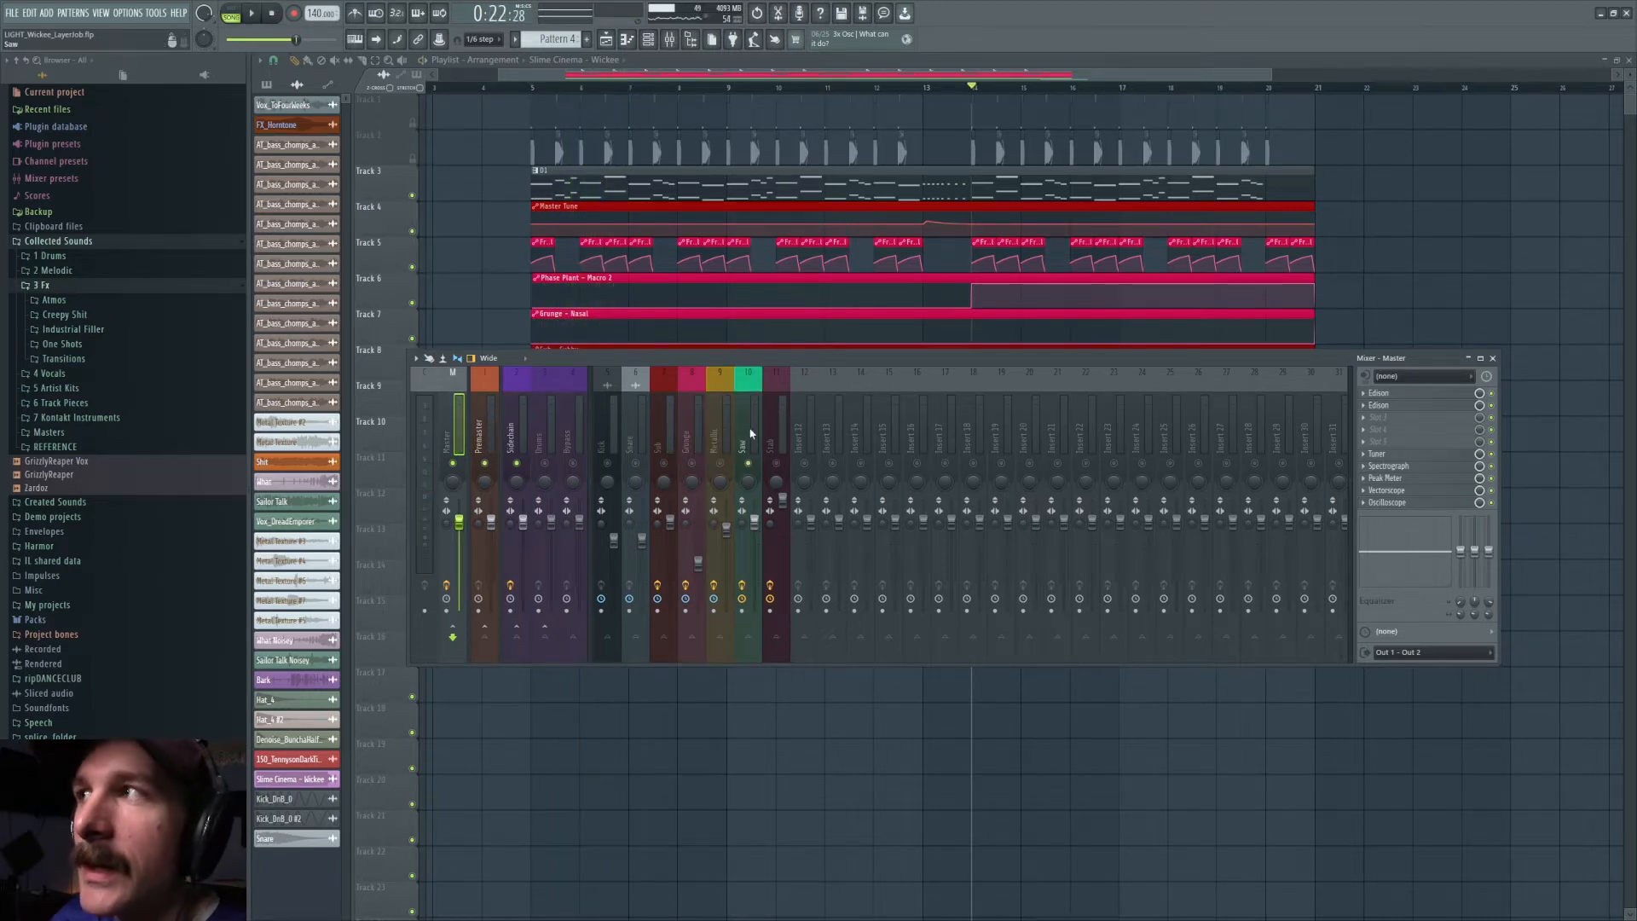
{"action": "key", "text": "space"}
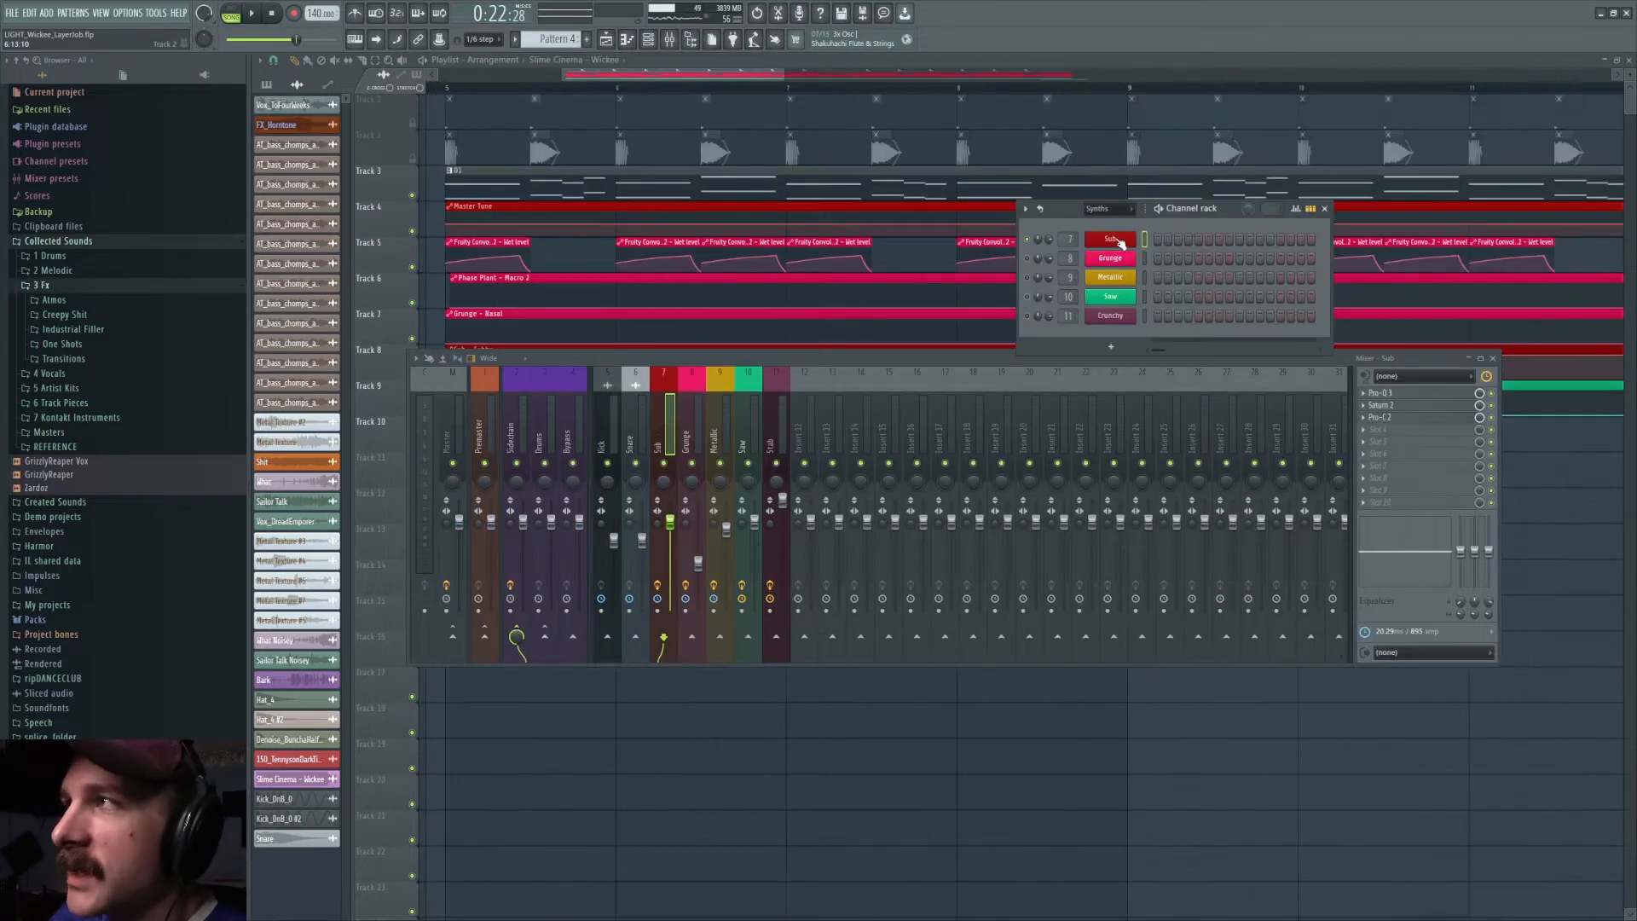
- Open the Sub channel's Phase Plant and inspect the wavetable library behind its Deep House Pluck generator
{"action": "left_click", "coordinate": [1112, 240]}
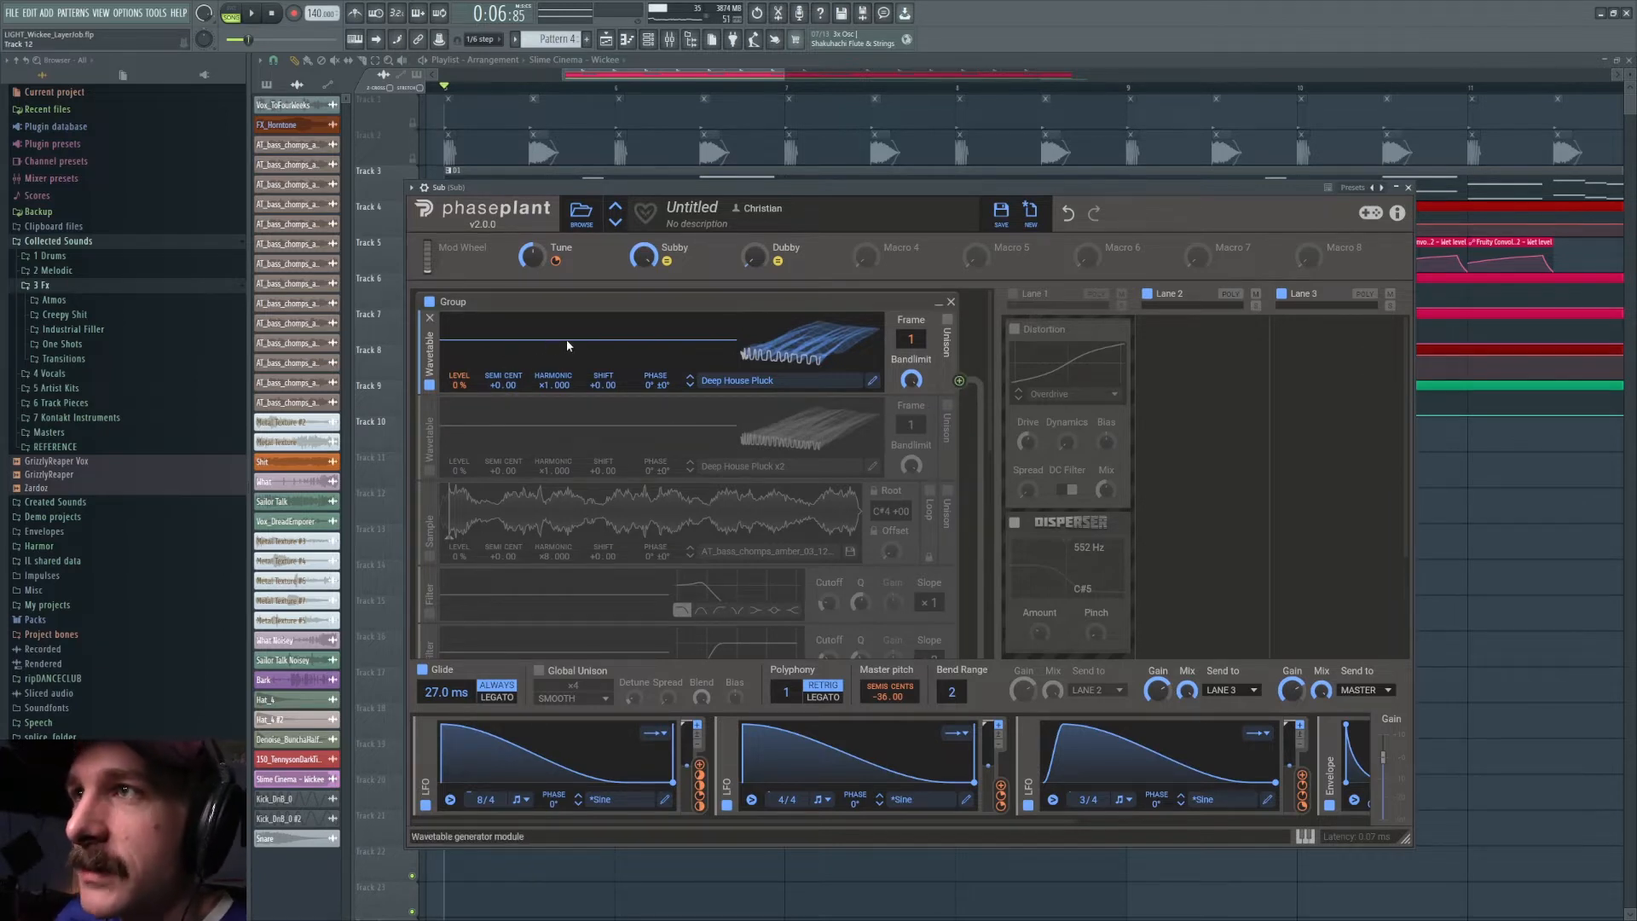
{"action": "left_click", "coordinate": [752, 380]}
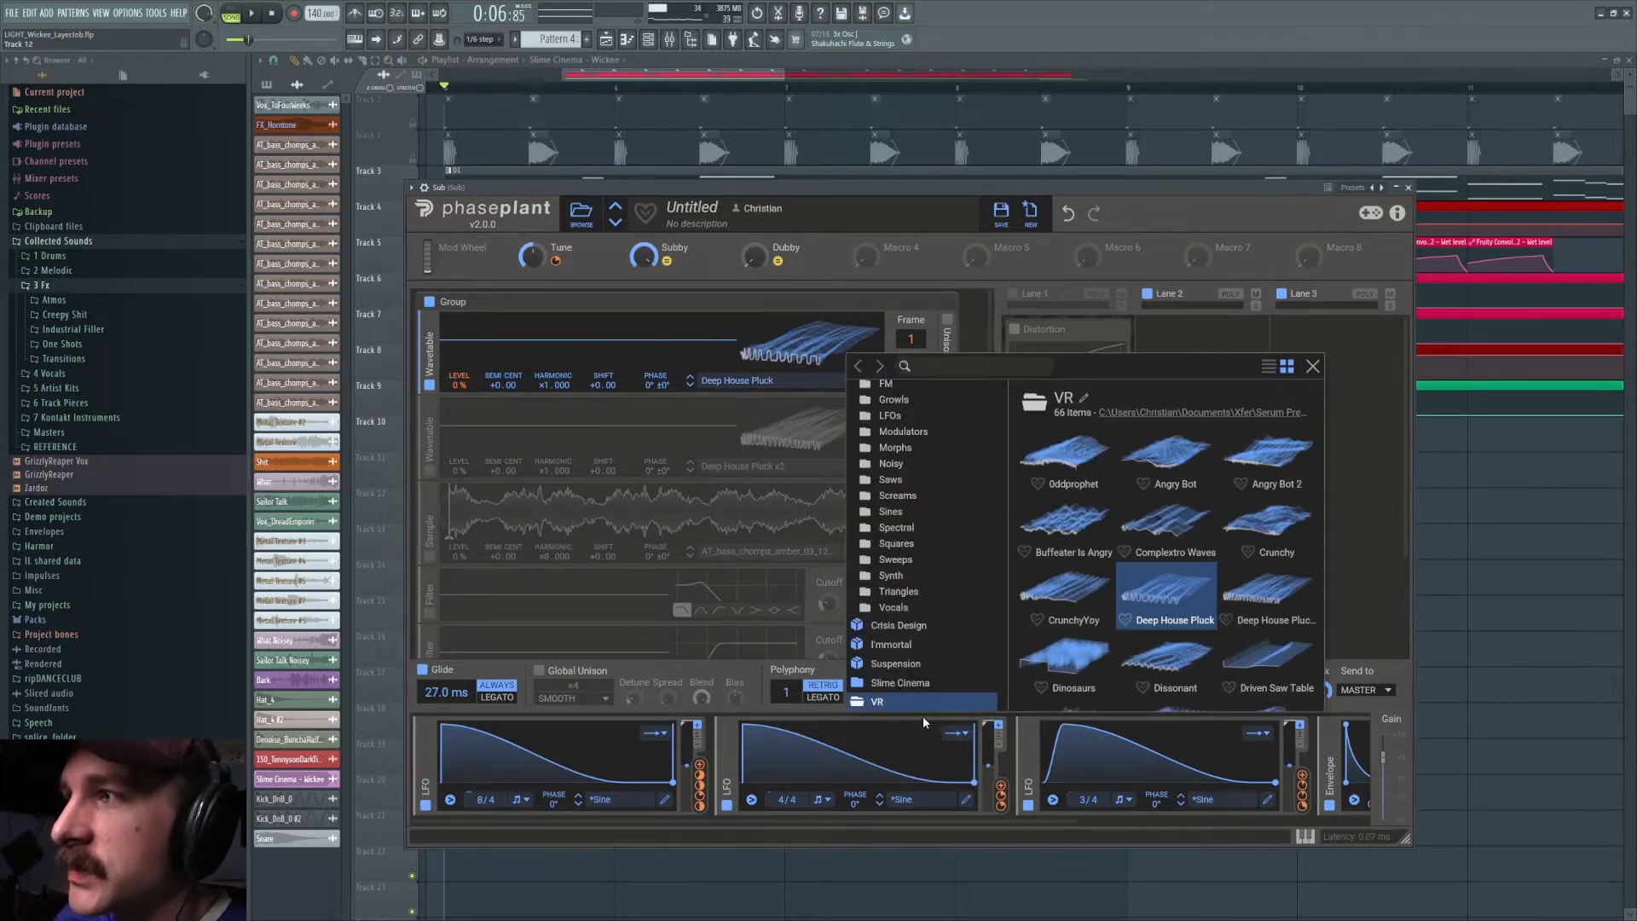
{"action": "left_click", "coordinate": [1311, 366]}
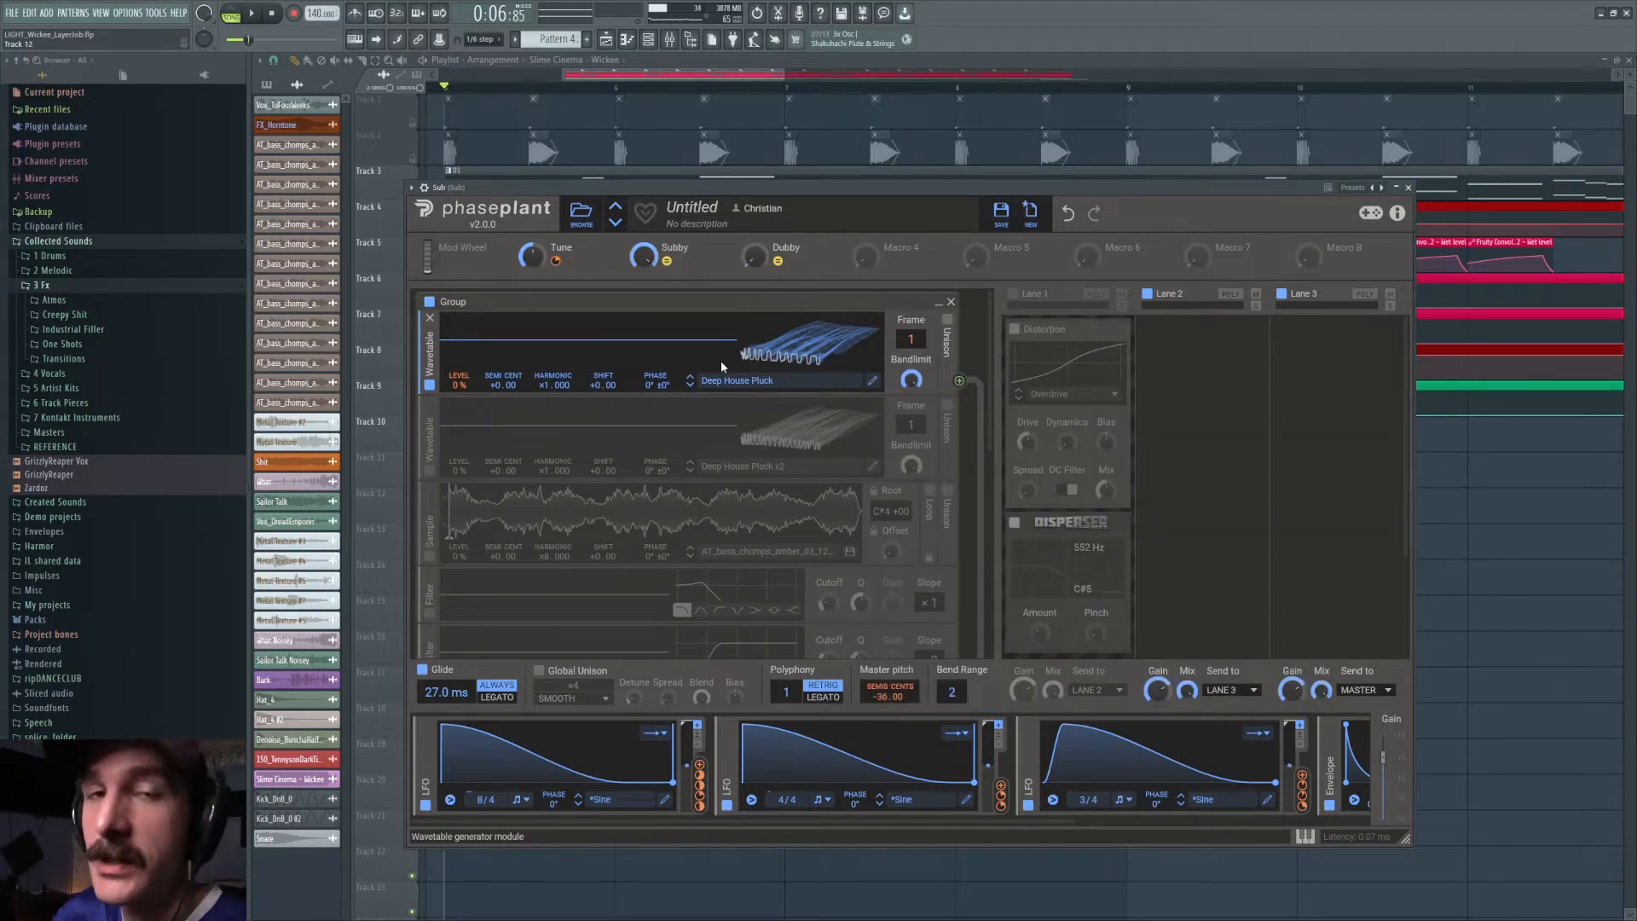
- Audition the Sub patch with only the Deep House Pluck wavetable enabled
{"action": "left_click", "coordinate": [254, 15]}
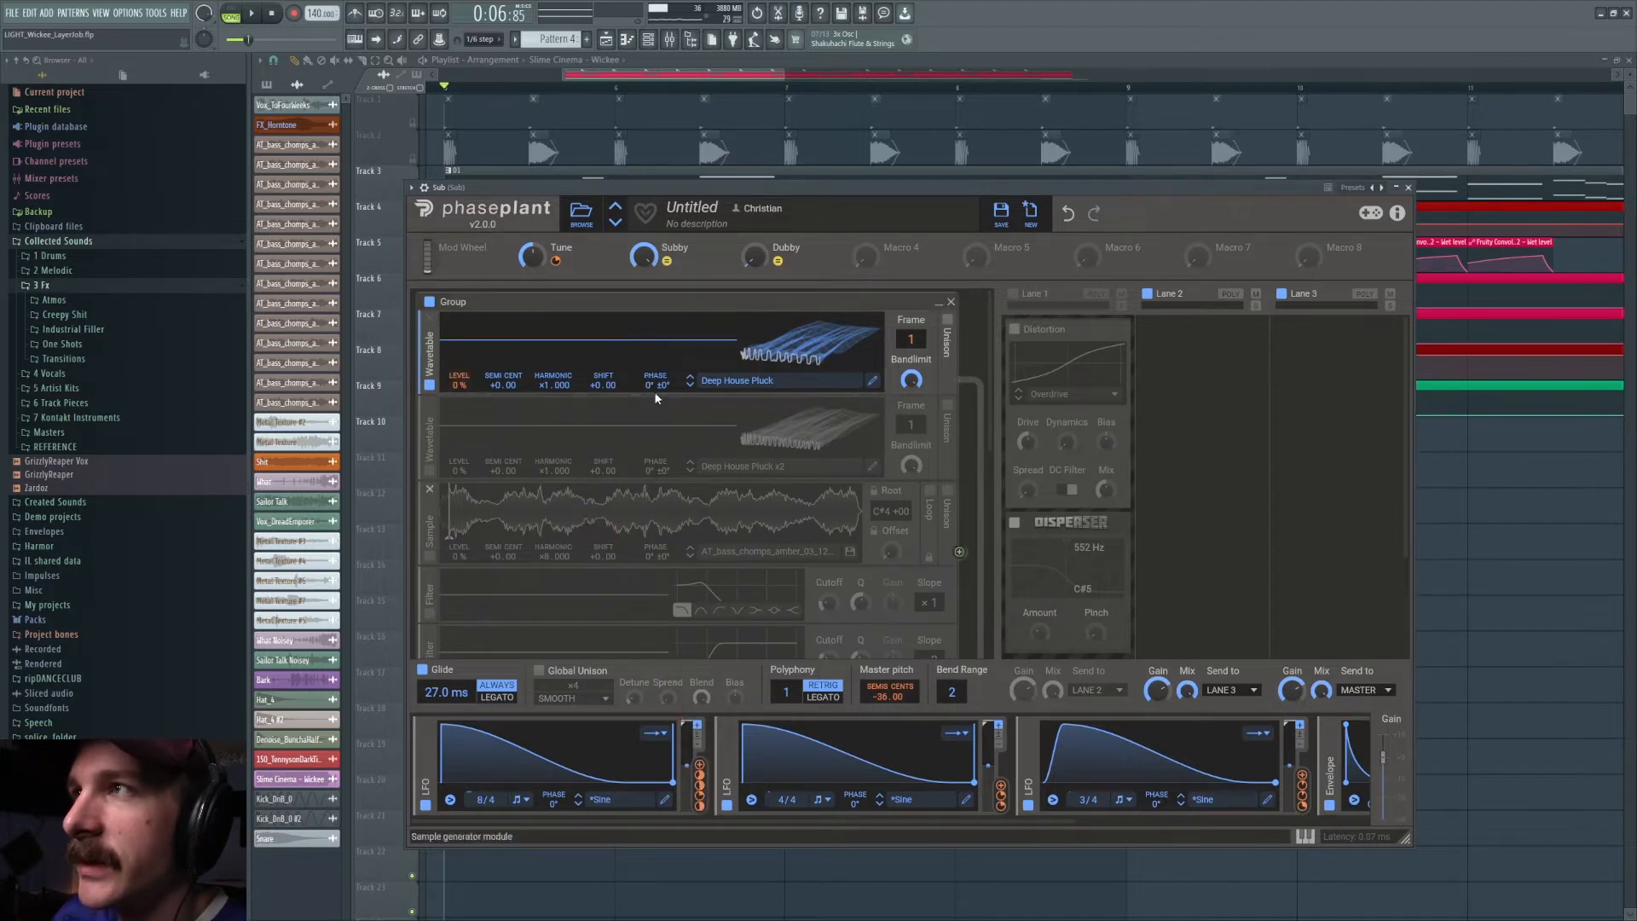
{"action": "left_click_drag", "start_coordinate": [642, 254], "coordinate": [637, 230]}
{"action": "left_click", "coordinate": [253, 13]}
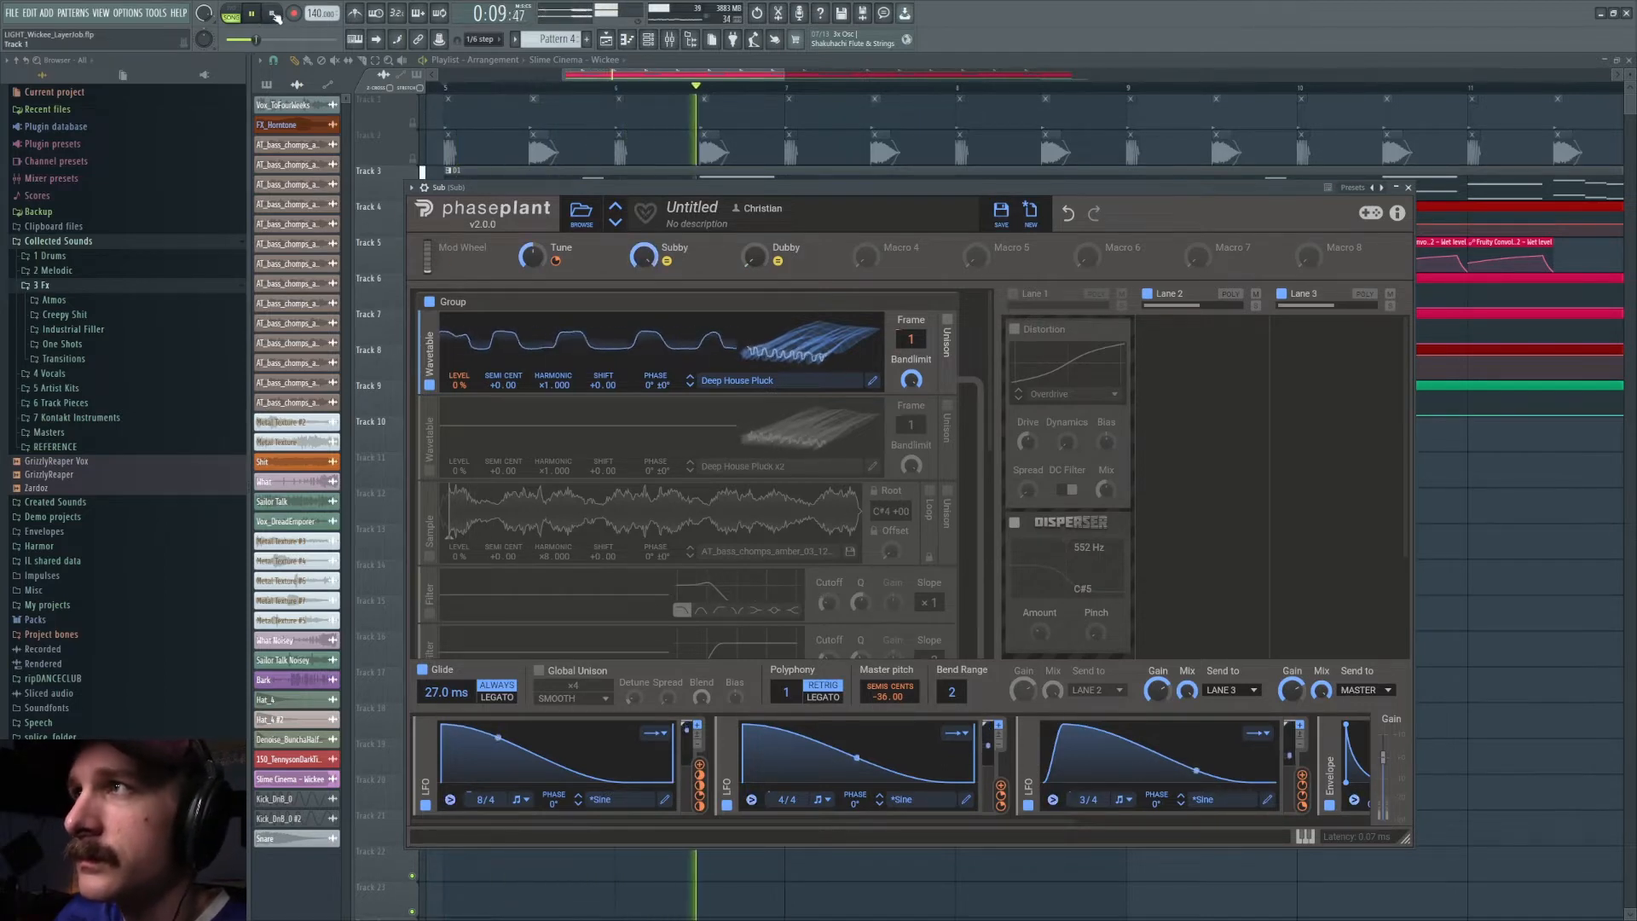
{"action": "key", "text": "space"}
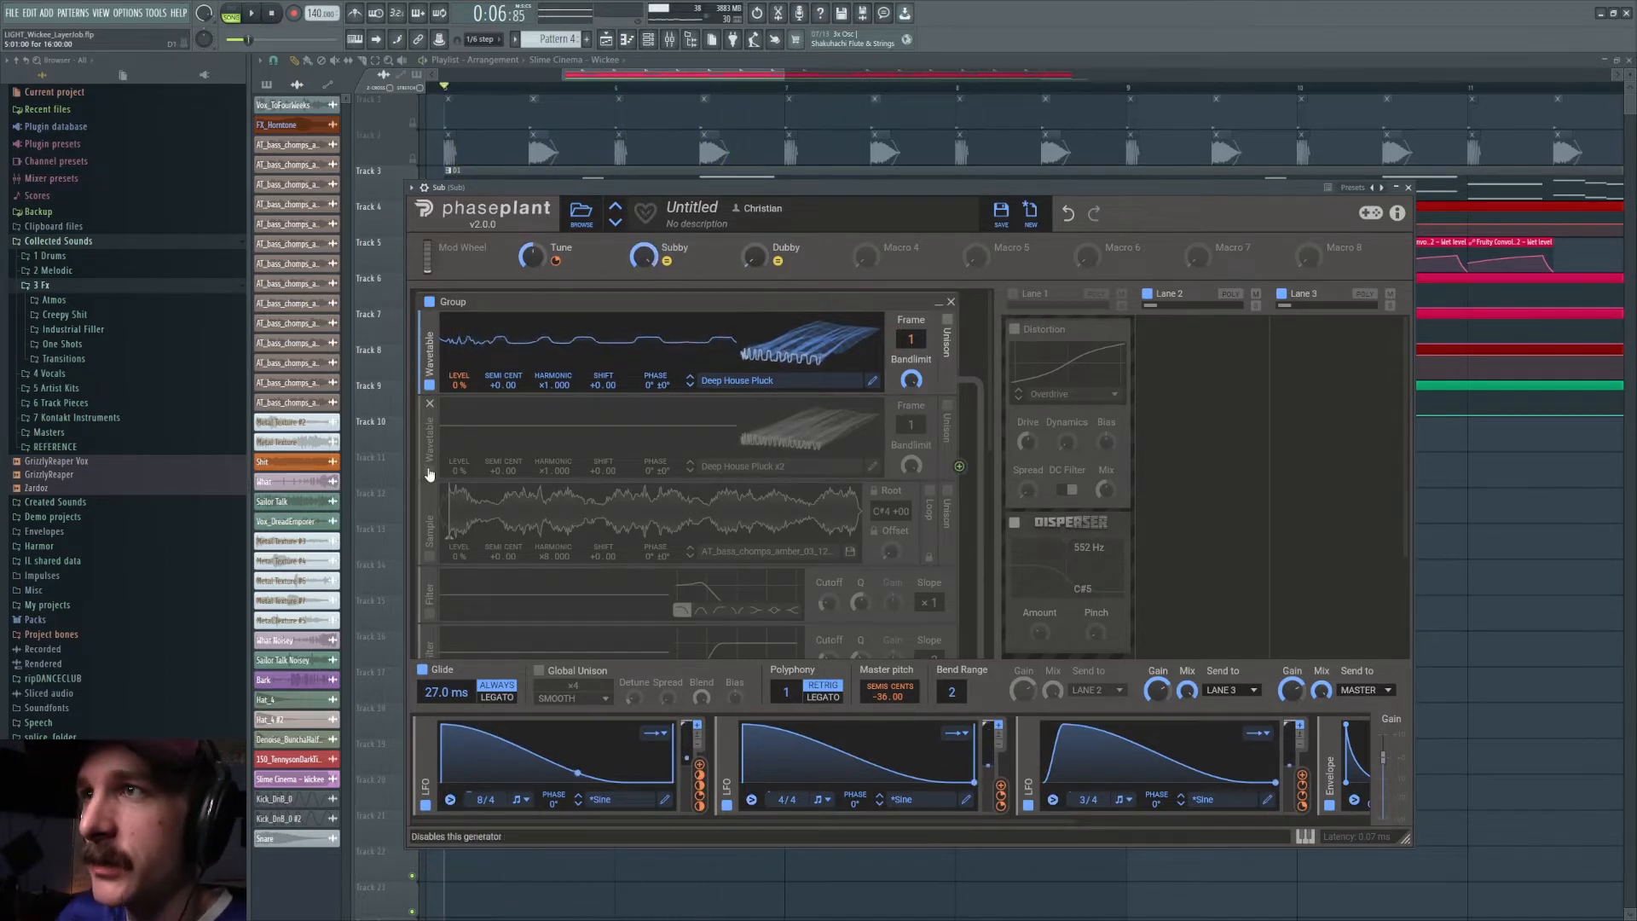
- Enable the Deep House Pluck x2 wavetable generator and place the song position at bar 14
{"action": "left_click", "coordinate": [429, 471]}
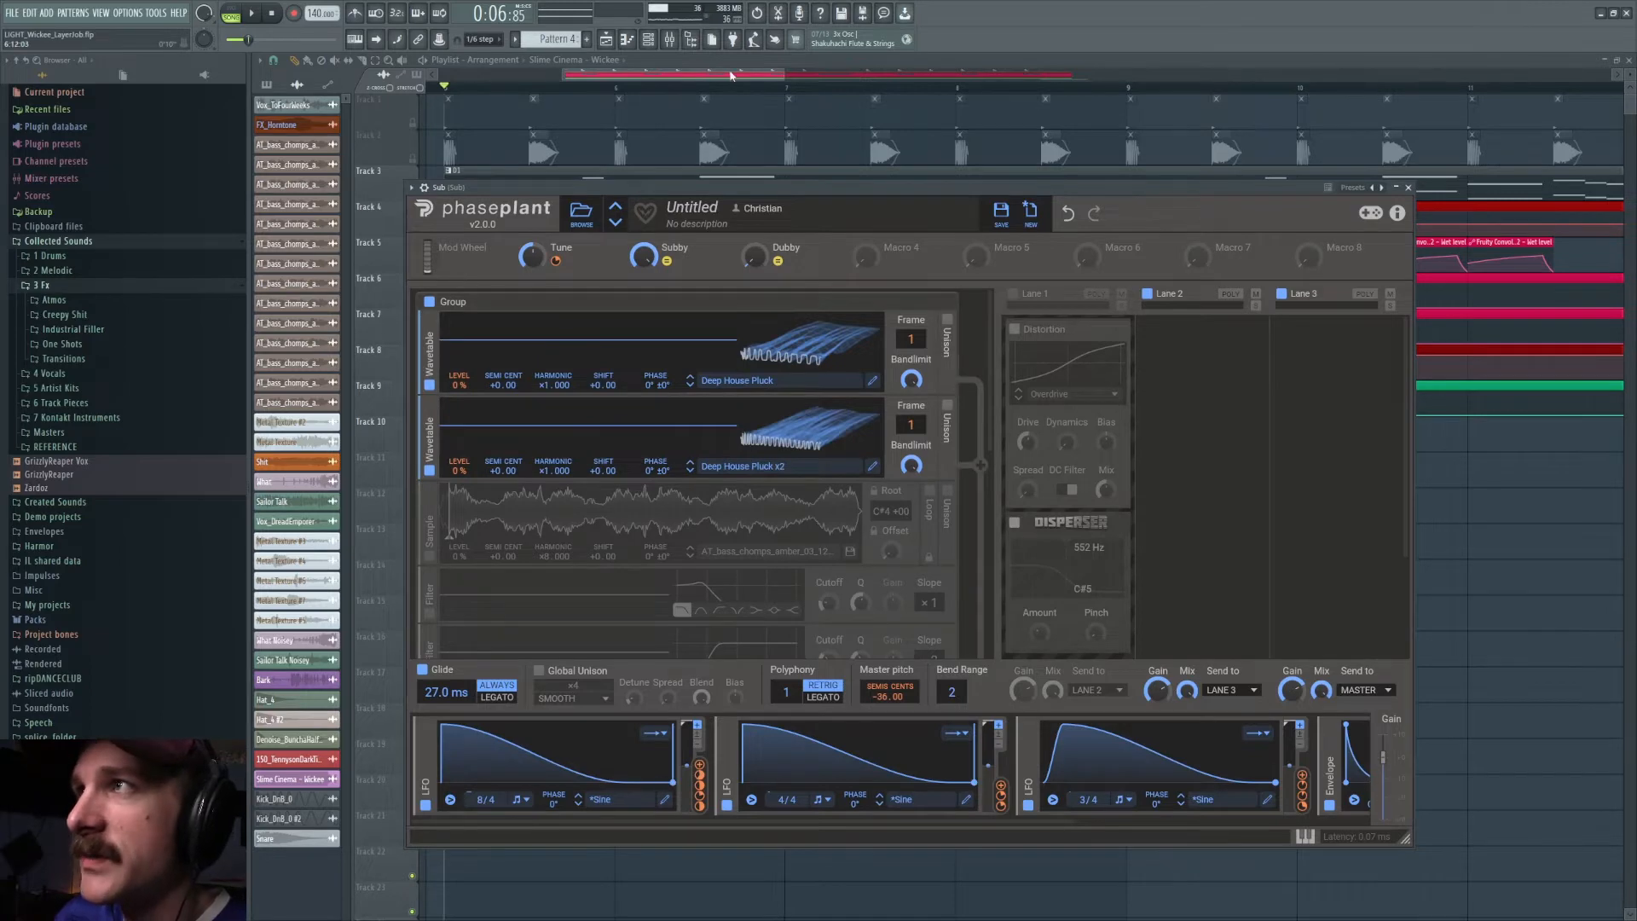
{"action": "left_click_drag", "start_coordinate": [730, 76], "coordinate": [786, 84]}
{"action": "left_click", "coordinate": [874, 87]}
{"action": "scroll", "coordinate": [873, 88], "scroll_direction": "down", "scroll_amount": 3}
{"action": "left_click", "coordinate": [1257, 87]}
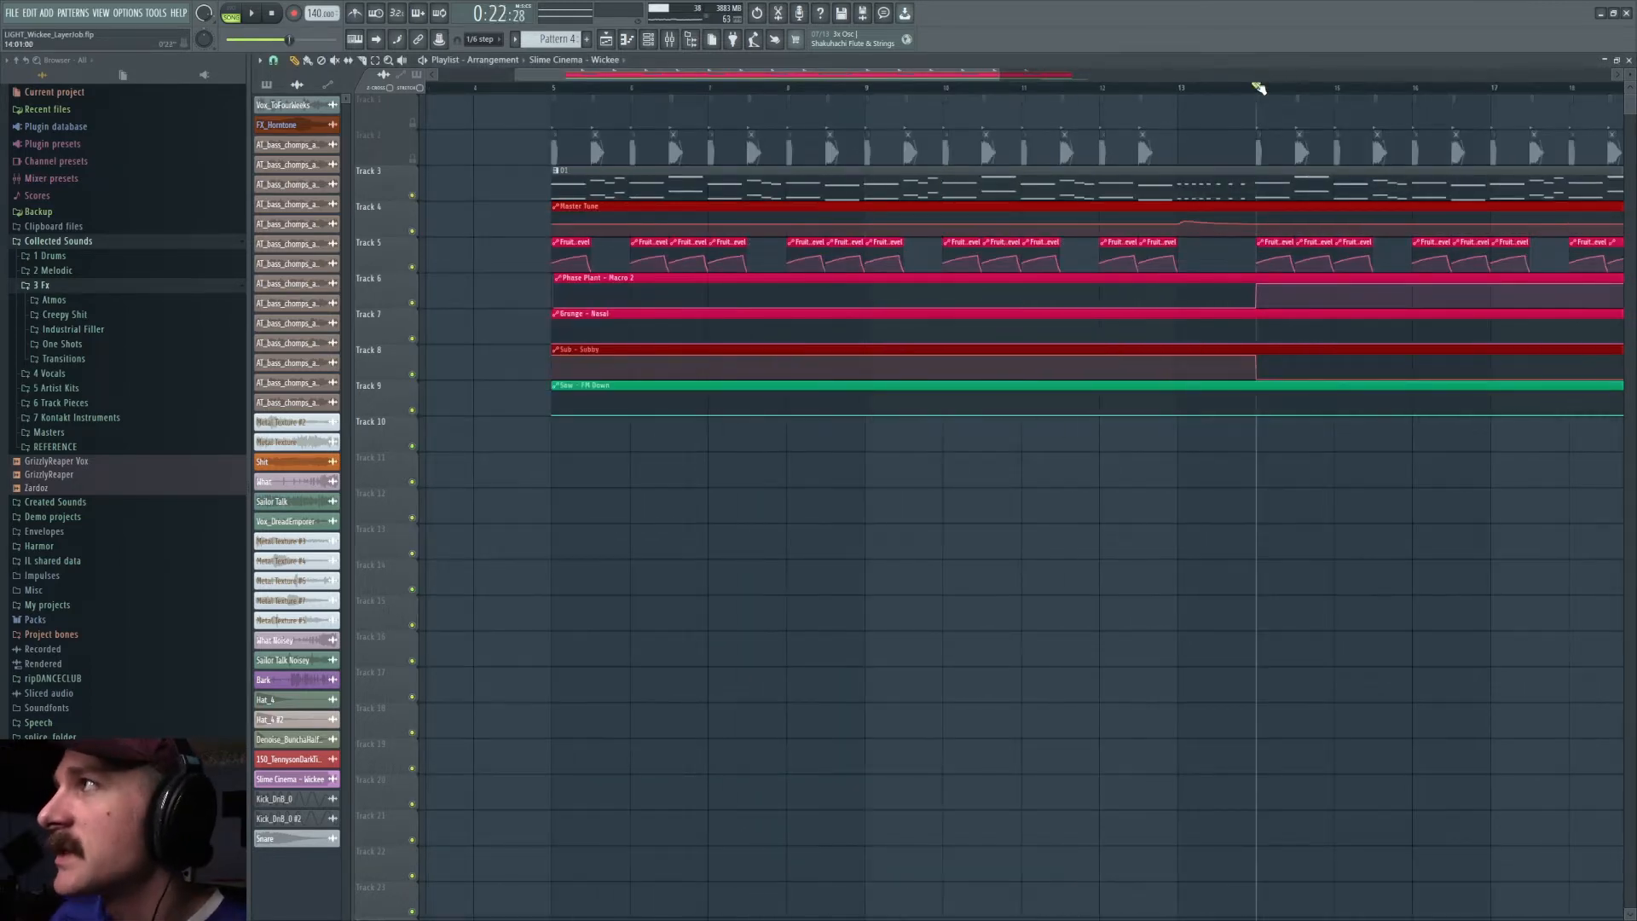
{"action": "left_click_drag", "start_coordinate": [962, 75], "coordinate": [1006, 76]}
- Reopen the Sub synth and enable its AT_bass_chomps_amber_03 sample generator
{"action": "left_click", "coordinate": [648, 39]}
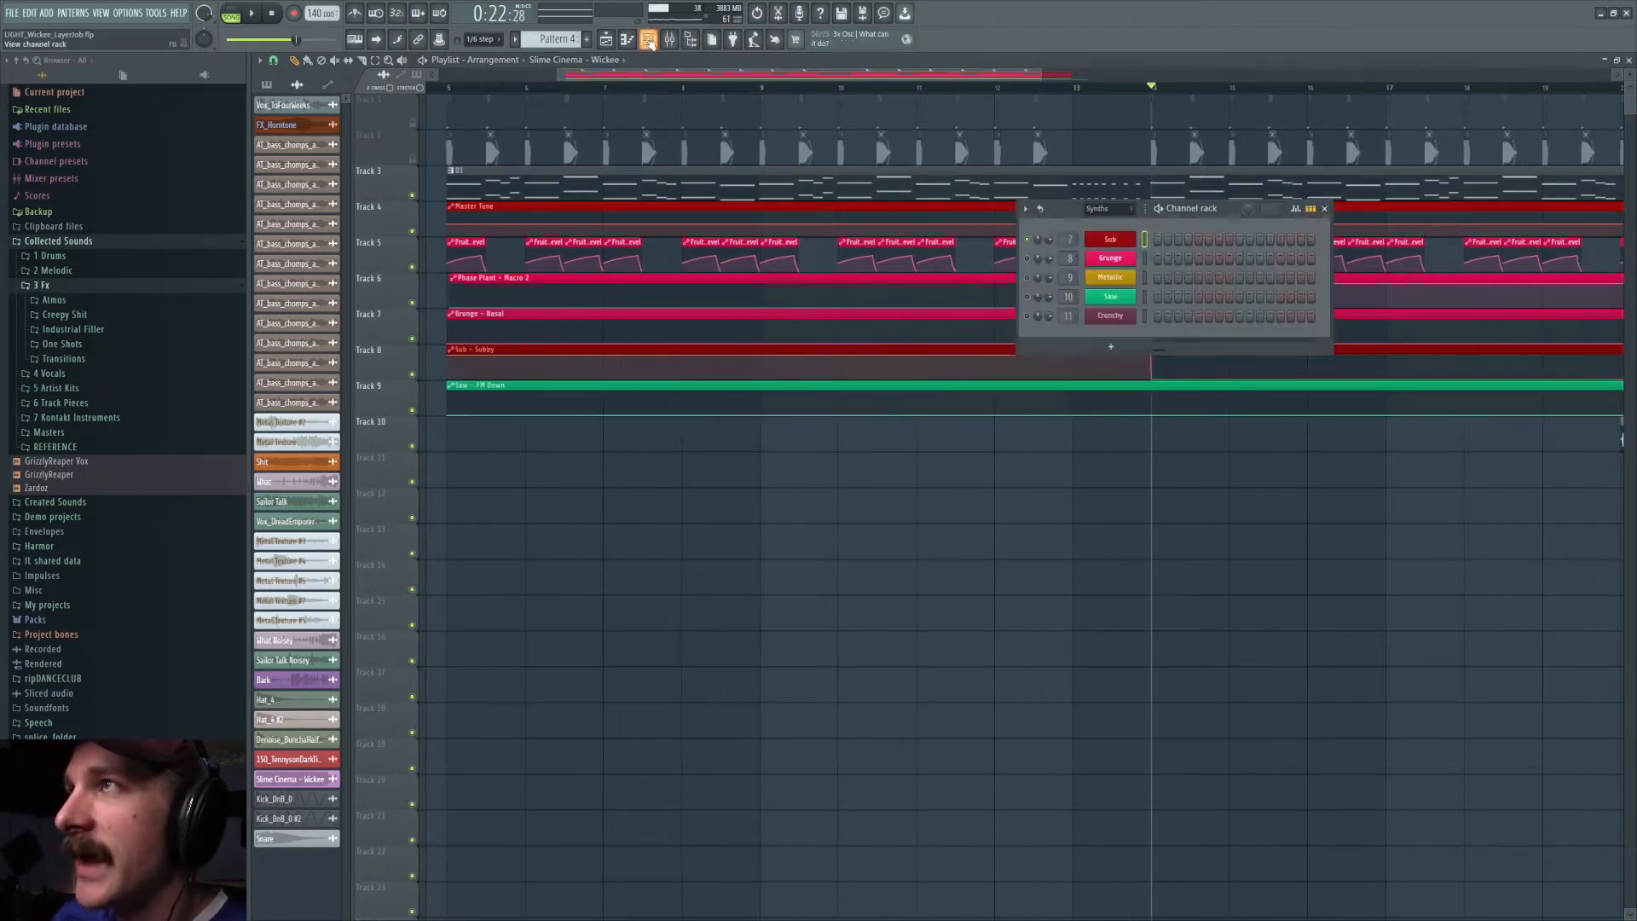
{"action": "left_click", "coordinate": [1110, 240]}
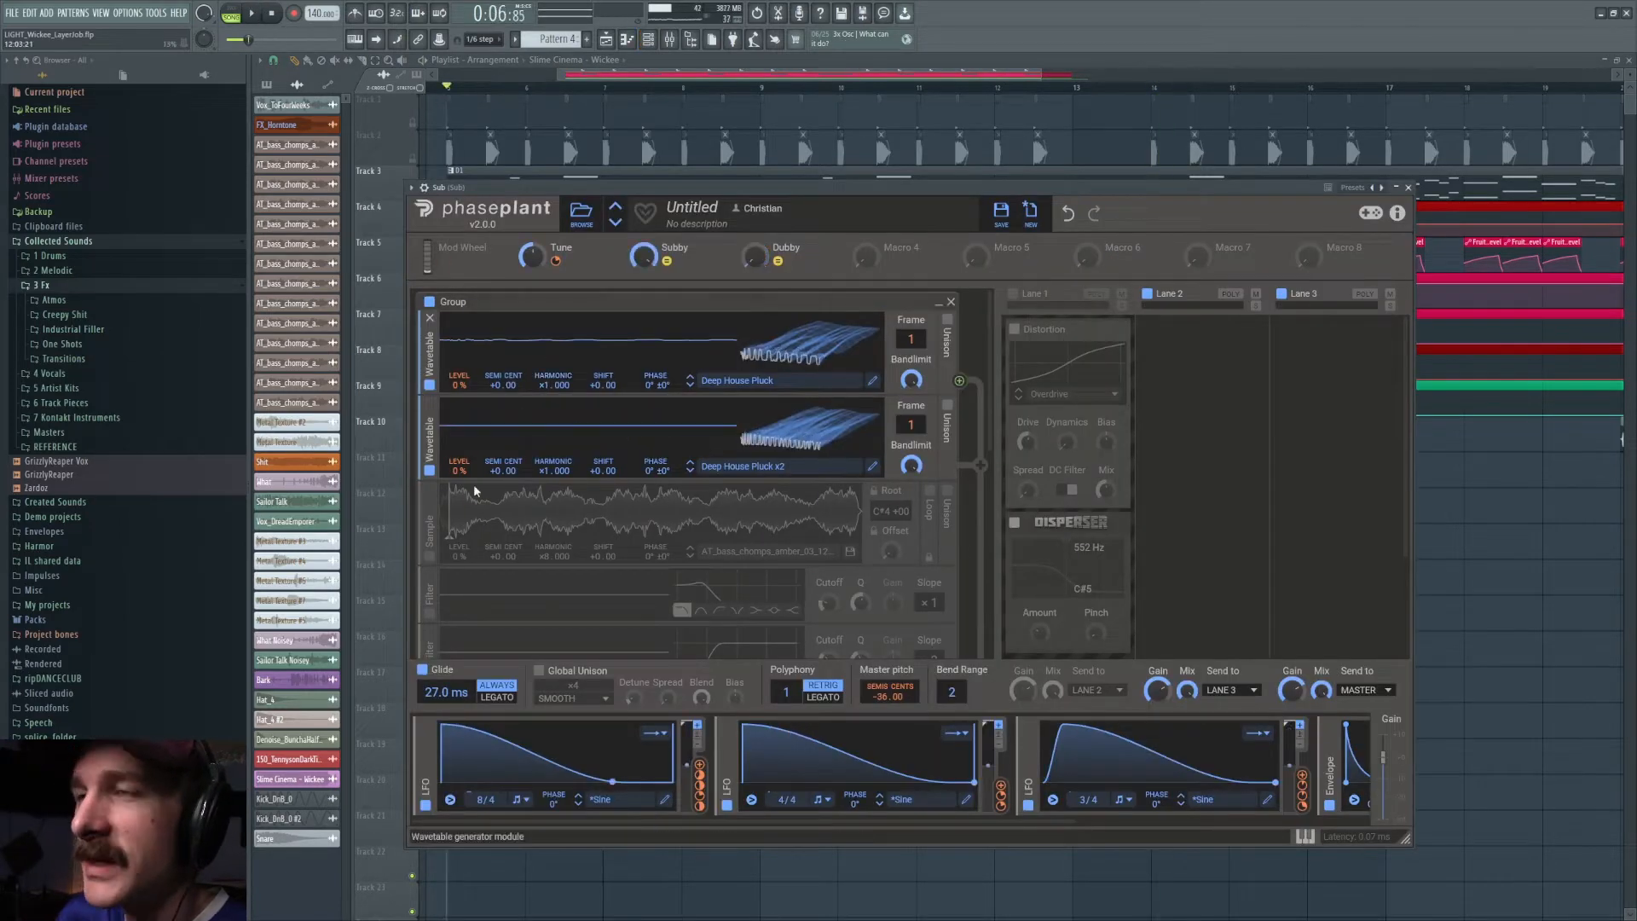
{"action": "left_click", "coordinate": [429, 555]}
- Find AT_bass_chomps_amber_03_120_C# in the sample browser and preview it
{"action": "scroll", "coordinate": [145, 439], "scroll_direction": "down", "scroll_amount": 8}
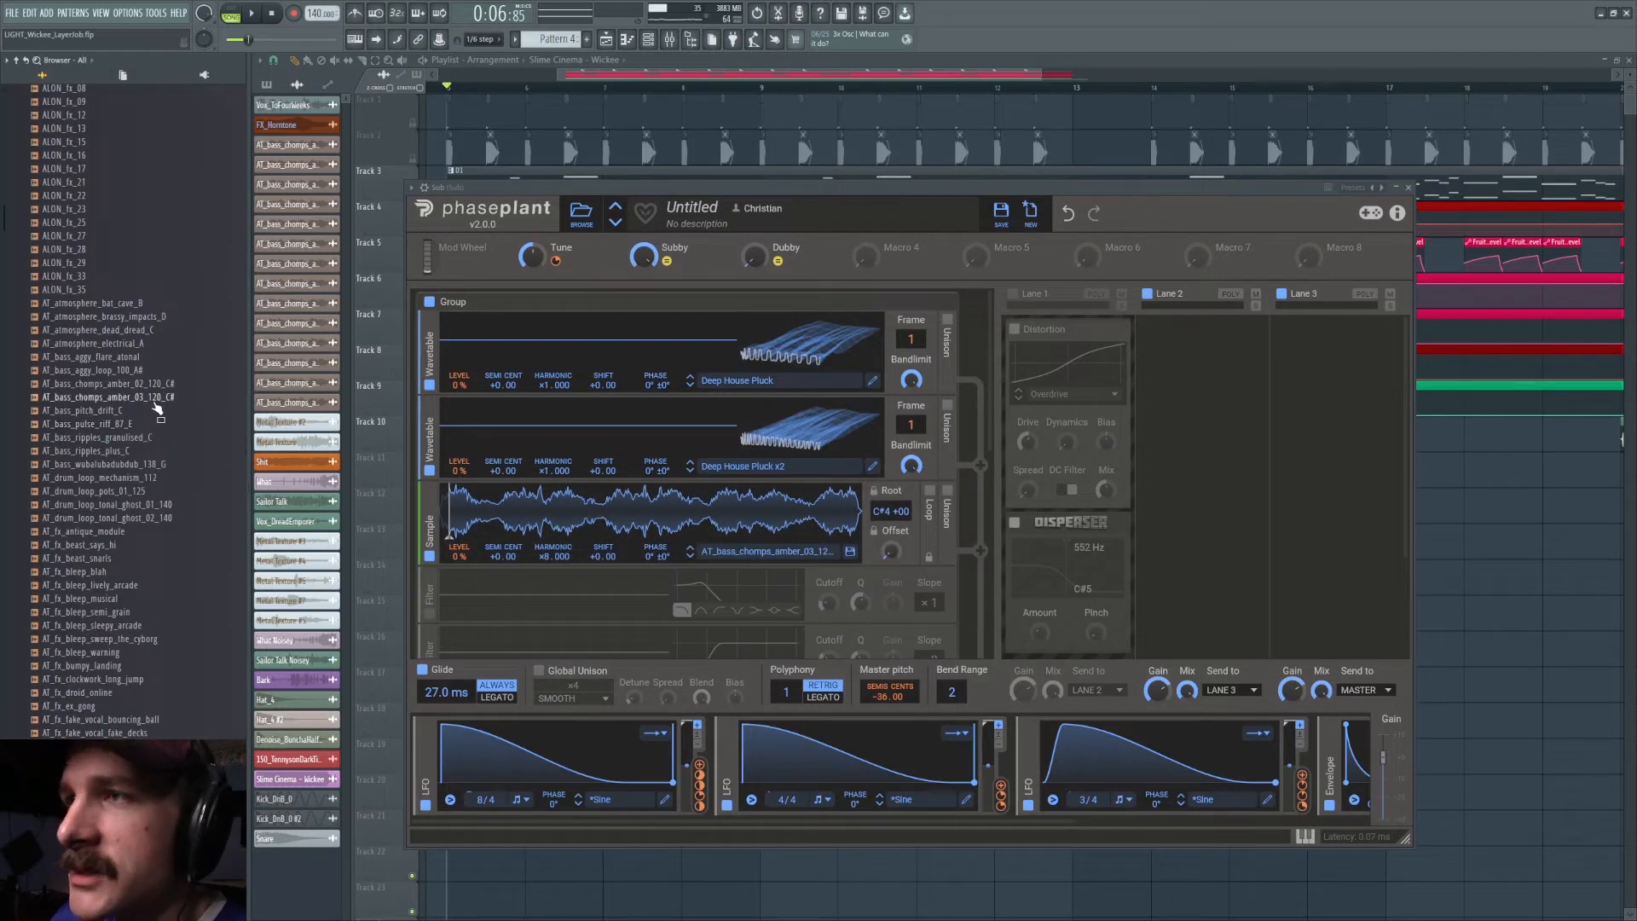
{"action": "left_click_drag", "start_coordinate": [152, 399], "coordinate": [158, 411]}
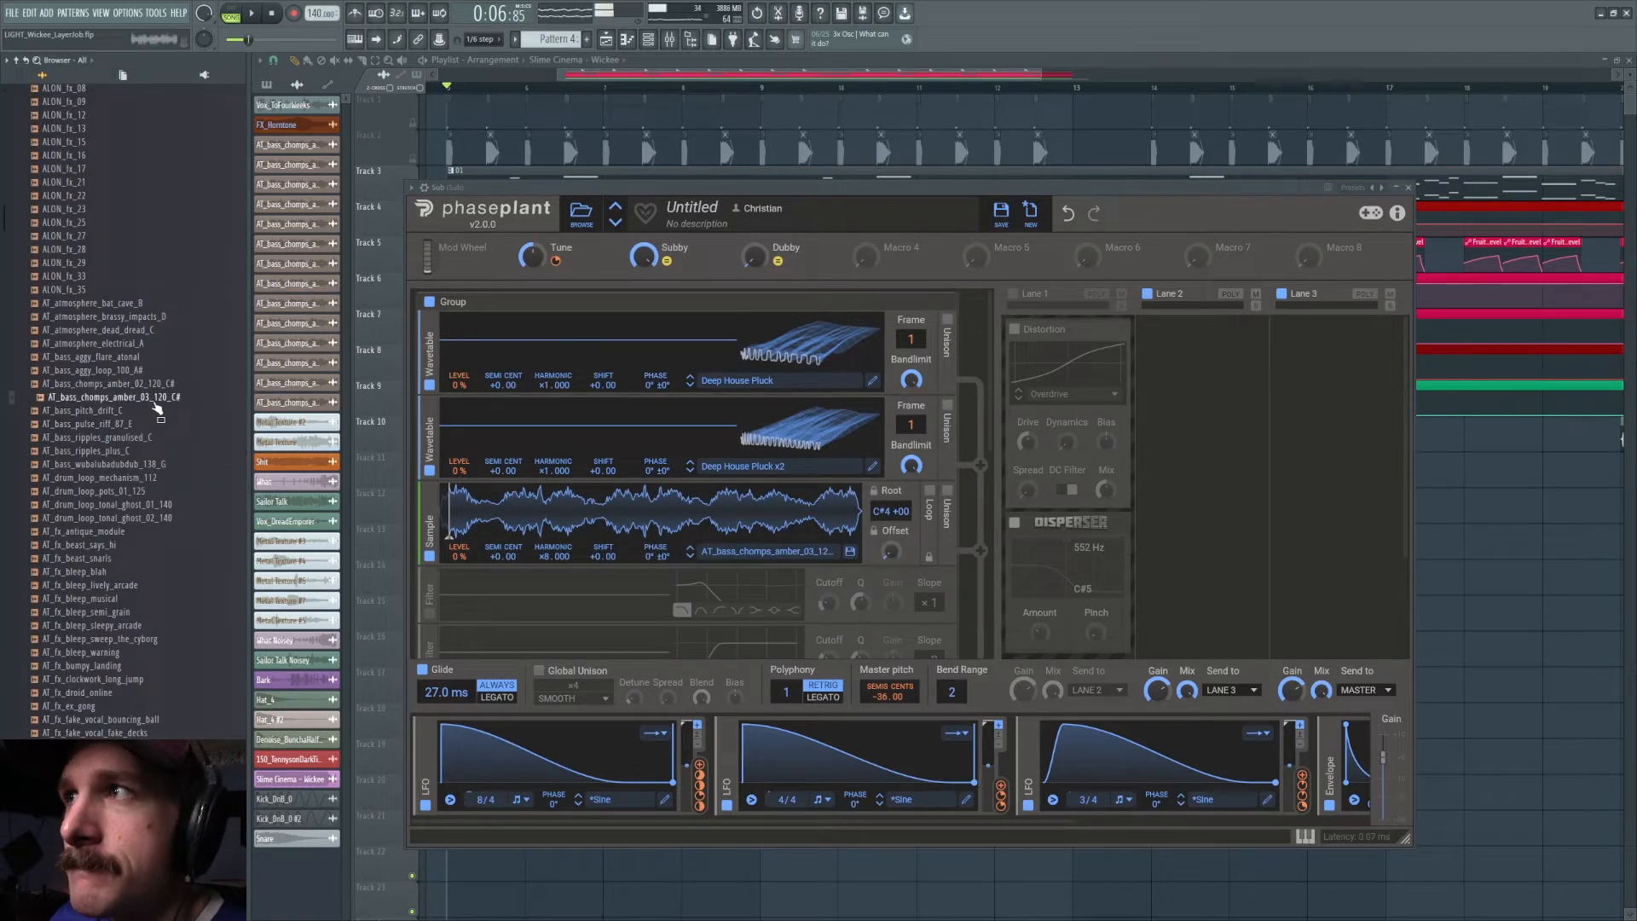
{"action": "left_click", "coordinate": [273, 14]}
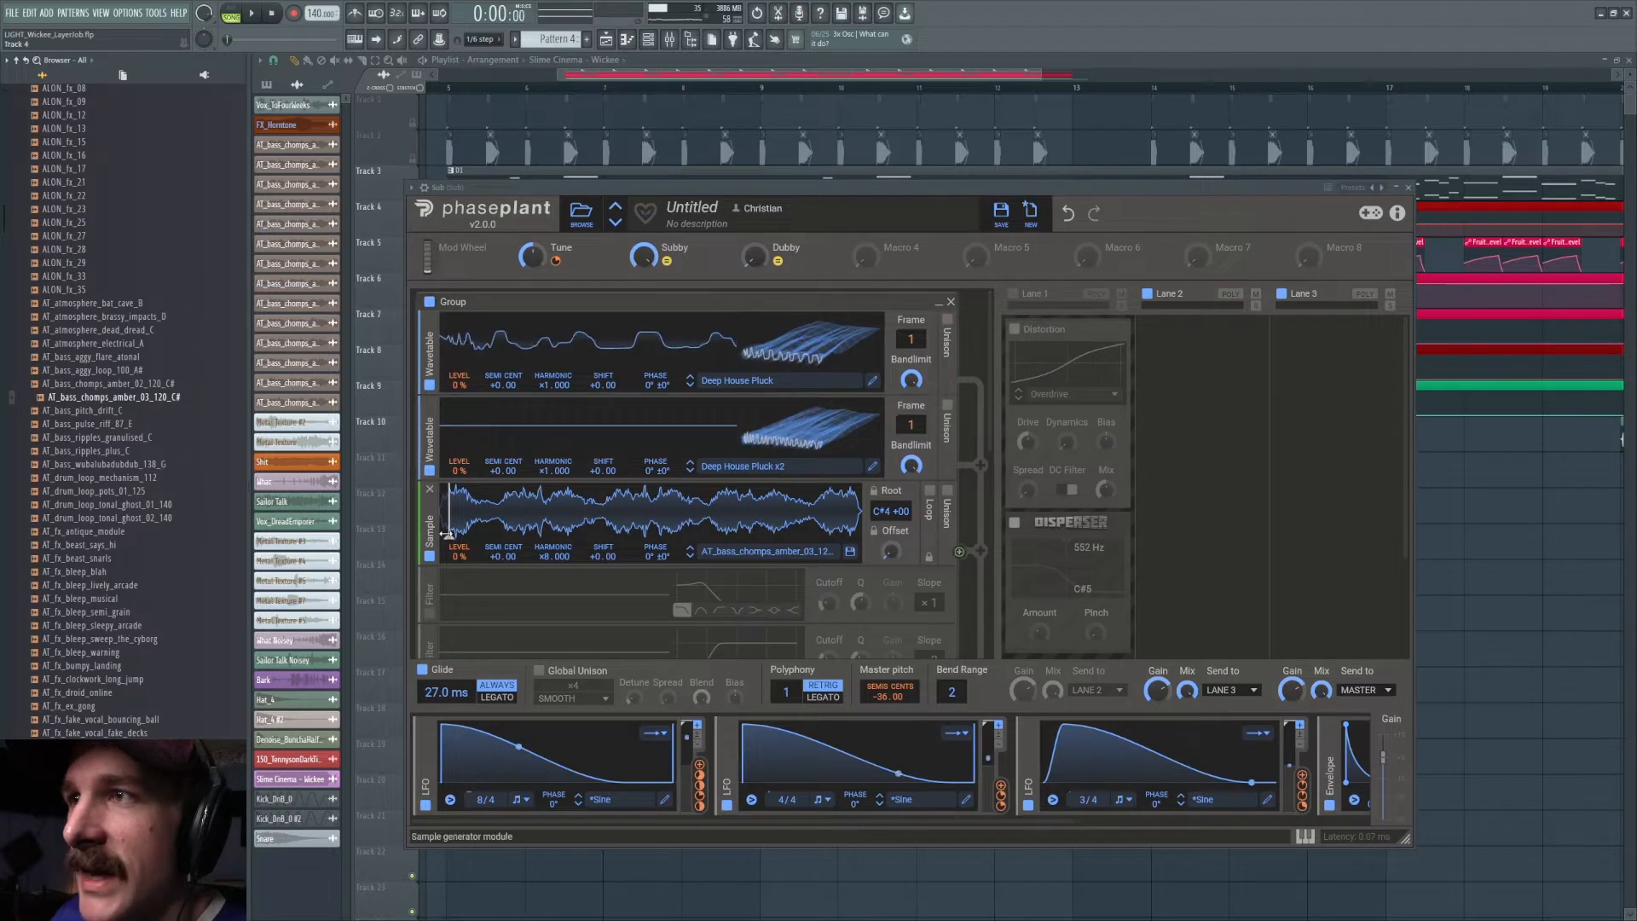
- Audition the bass chomps sample alone with both wavetables temporarily disabled, and again with all three generators enabled
{"action": "left_click", "coordinate": [429, 385]}
{"action": "left_click", "coordinate": [429, 469]}
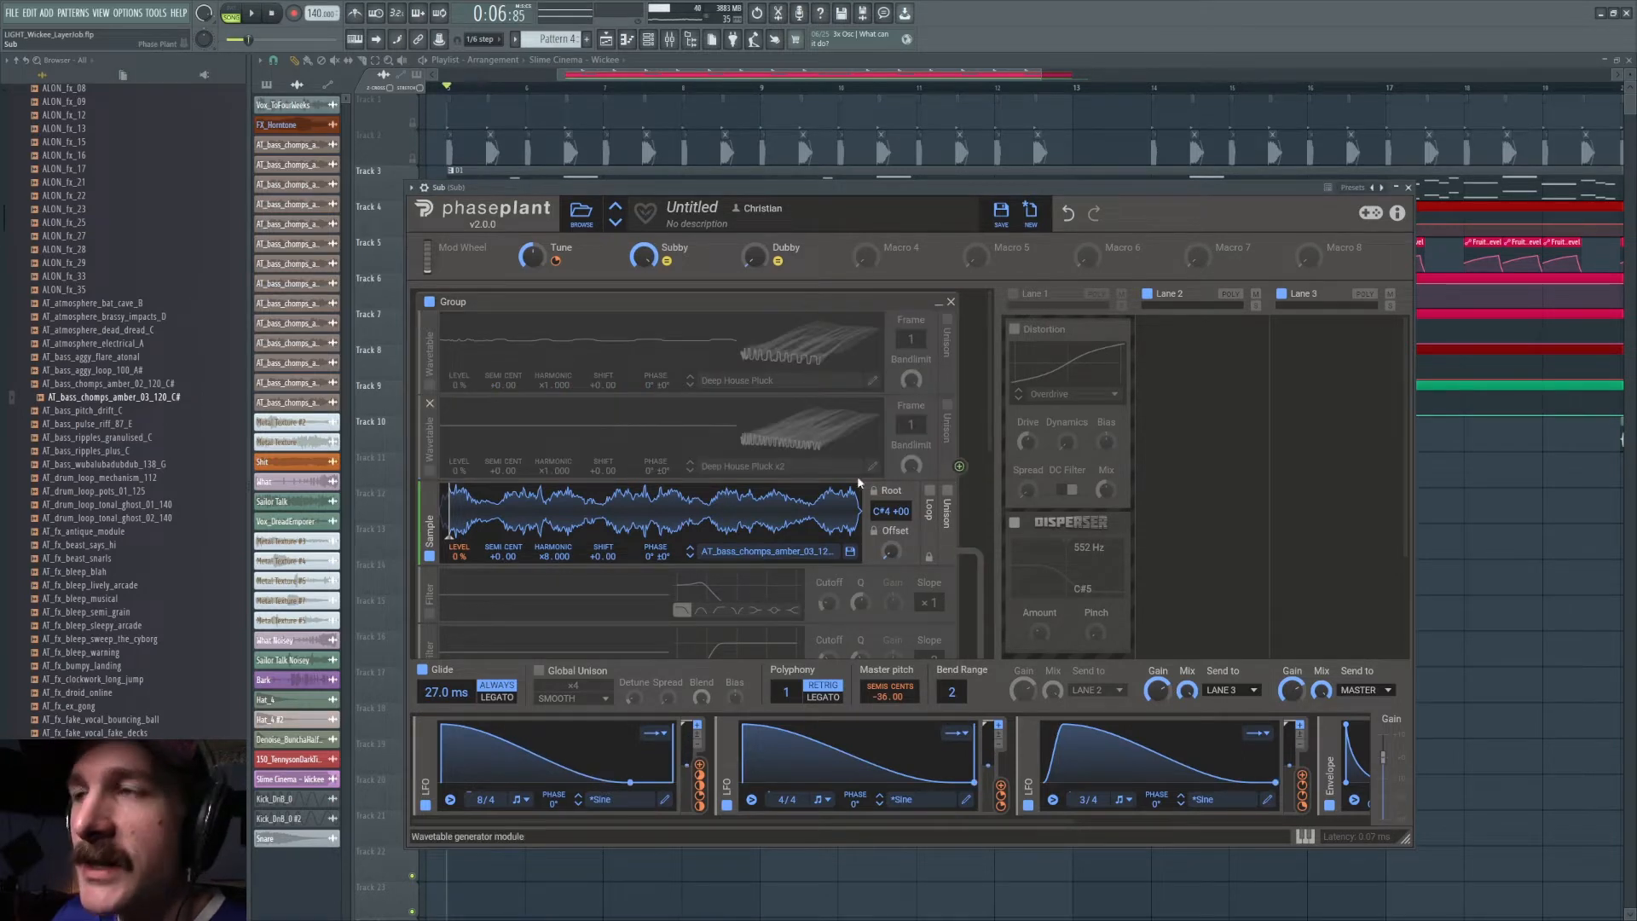
{"action": "key", "text": "space"}
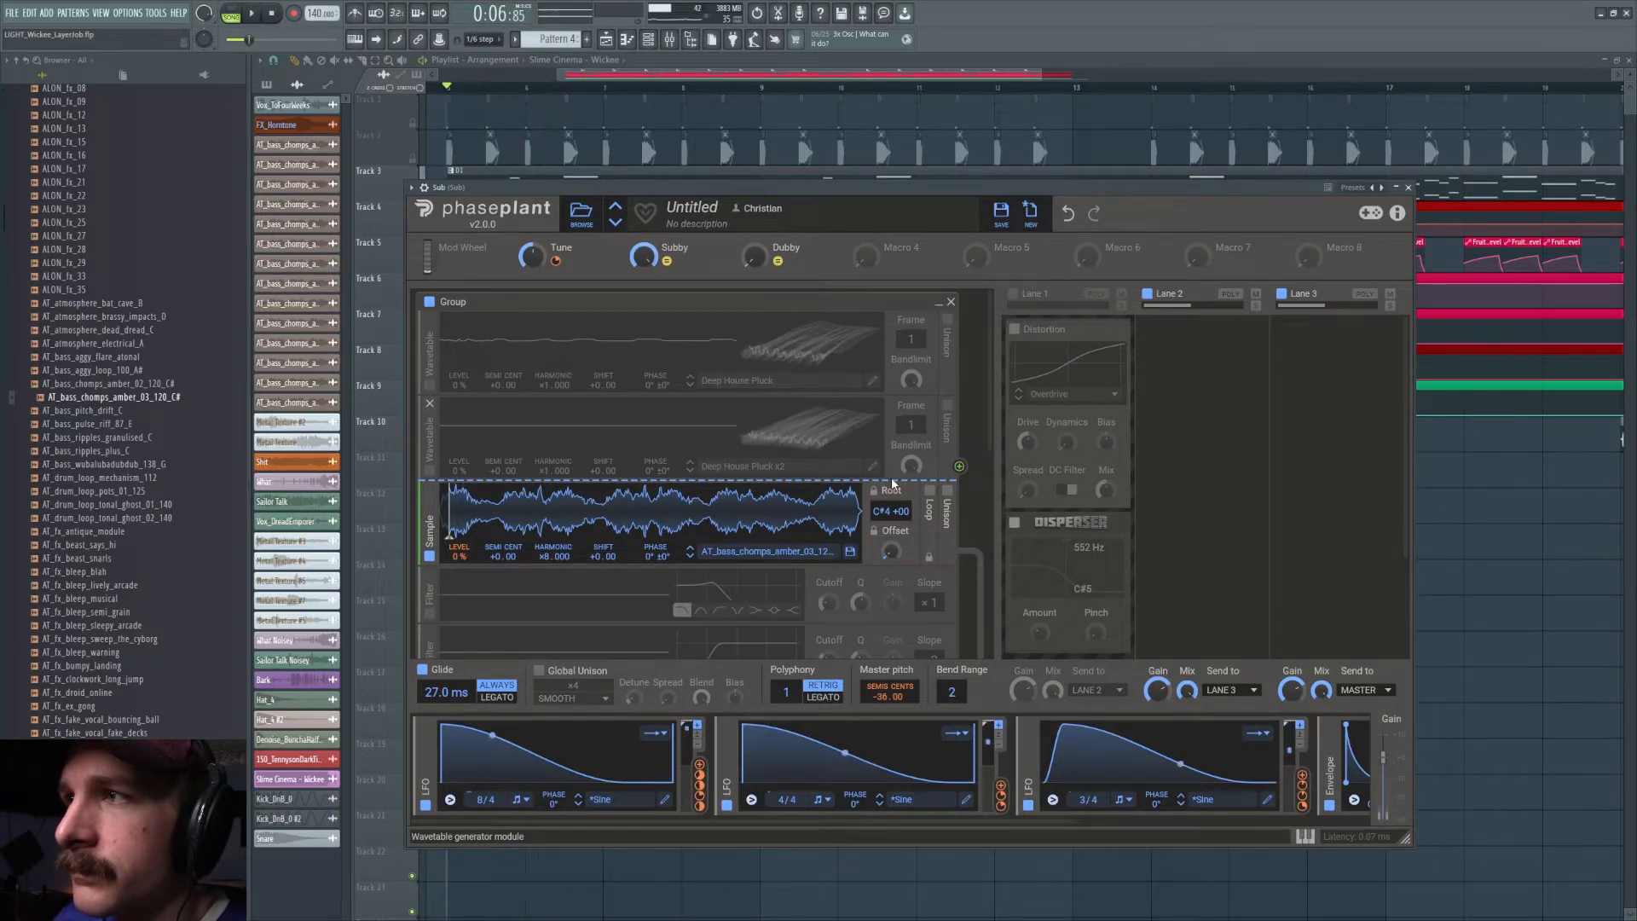
{"action": "key", "text": "space"}
{"action": "left_click", "coordinate": [429, 469]}
{"action": "left_click", "coordinate": [429, 384]}
{"action": "left_click", "coordinate": [252, 16]}
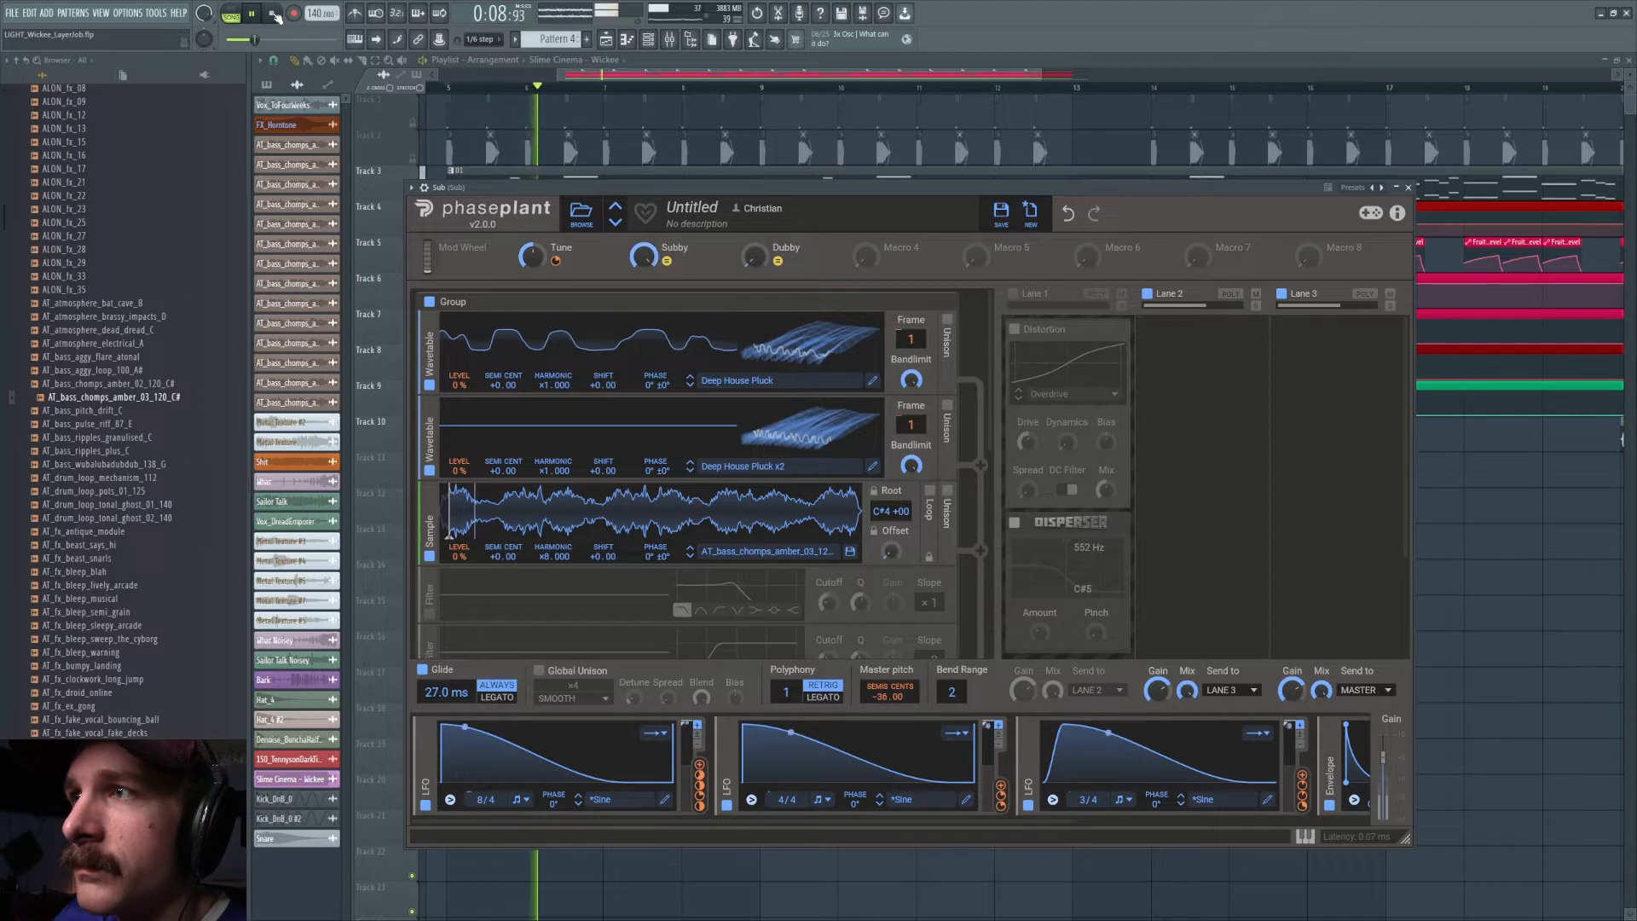
{"action": "left_click", "coordinate": [275, 15]}
- Enable the low-pass filter below the bass chomps sample and audition the result
{"action": "left_click", "coordinate": [428, 613]}
{"action": "scroll", "coordinate": [578, 546], "scroll_direction": "down", "scroll_amount": 1}
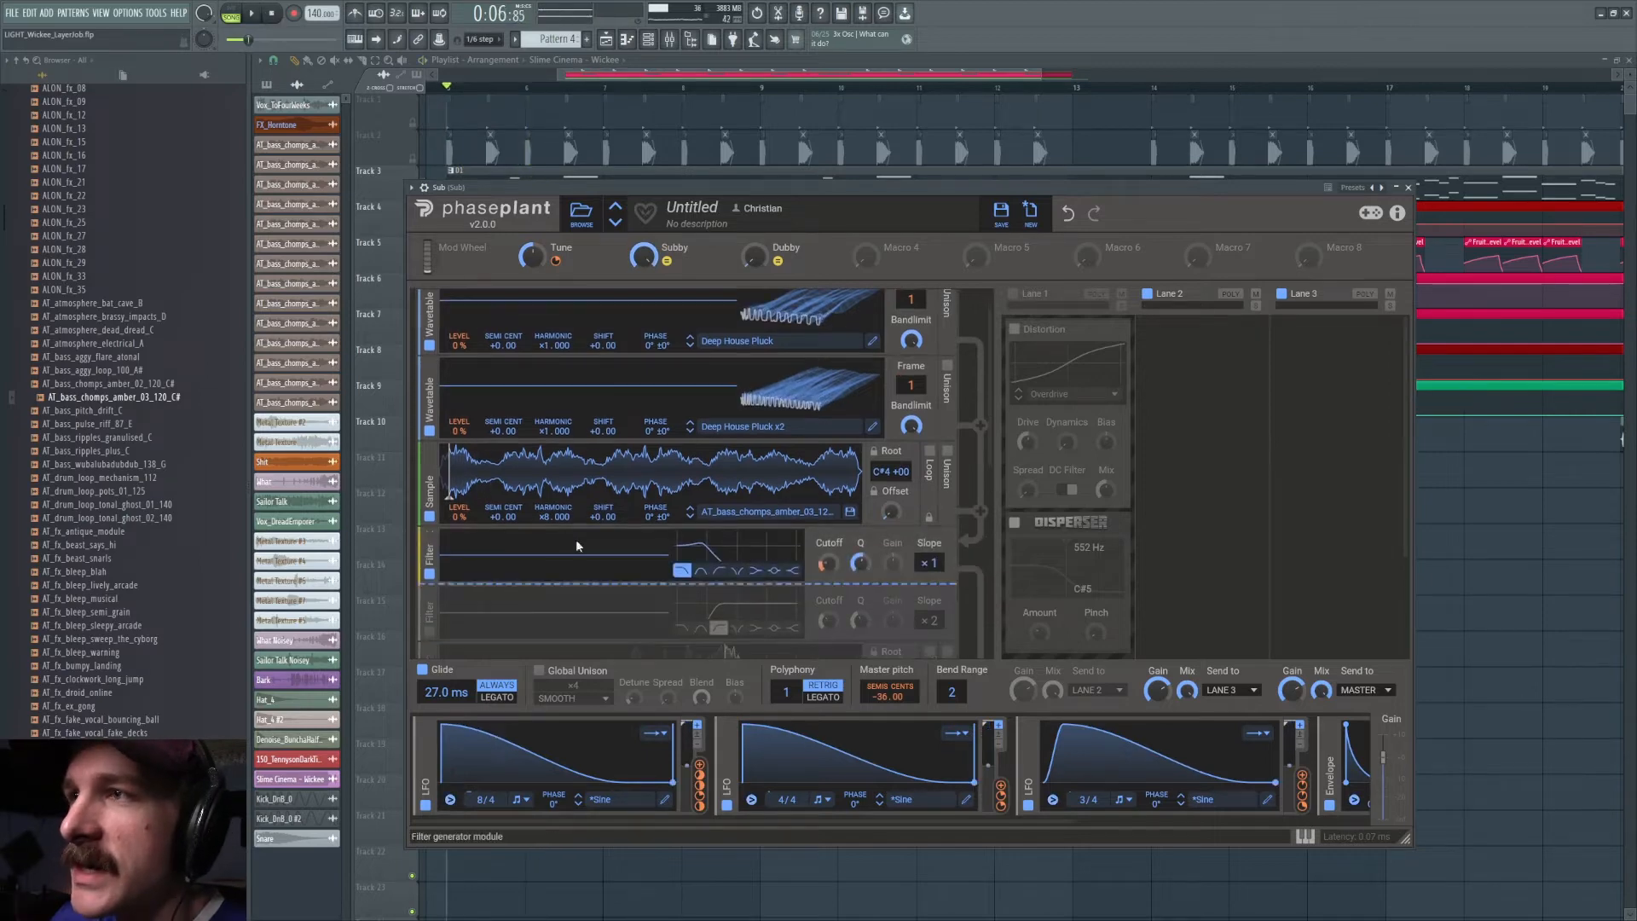
{"action": "left_click", "coordinate": [253, 14]}
{"action": "left_click", "coordinate": [274, 14]}
- Enable the high-pass filter with the ×2 slope and audition the result
{"action": "scroll", "coordinate": [639, 519], "scroll_direction": "down", "scroll_amount": 2}
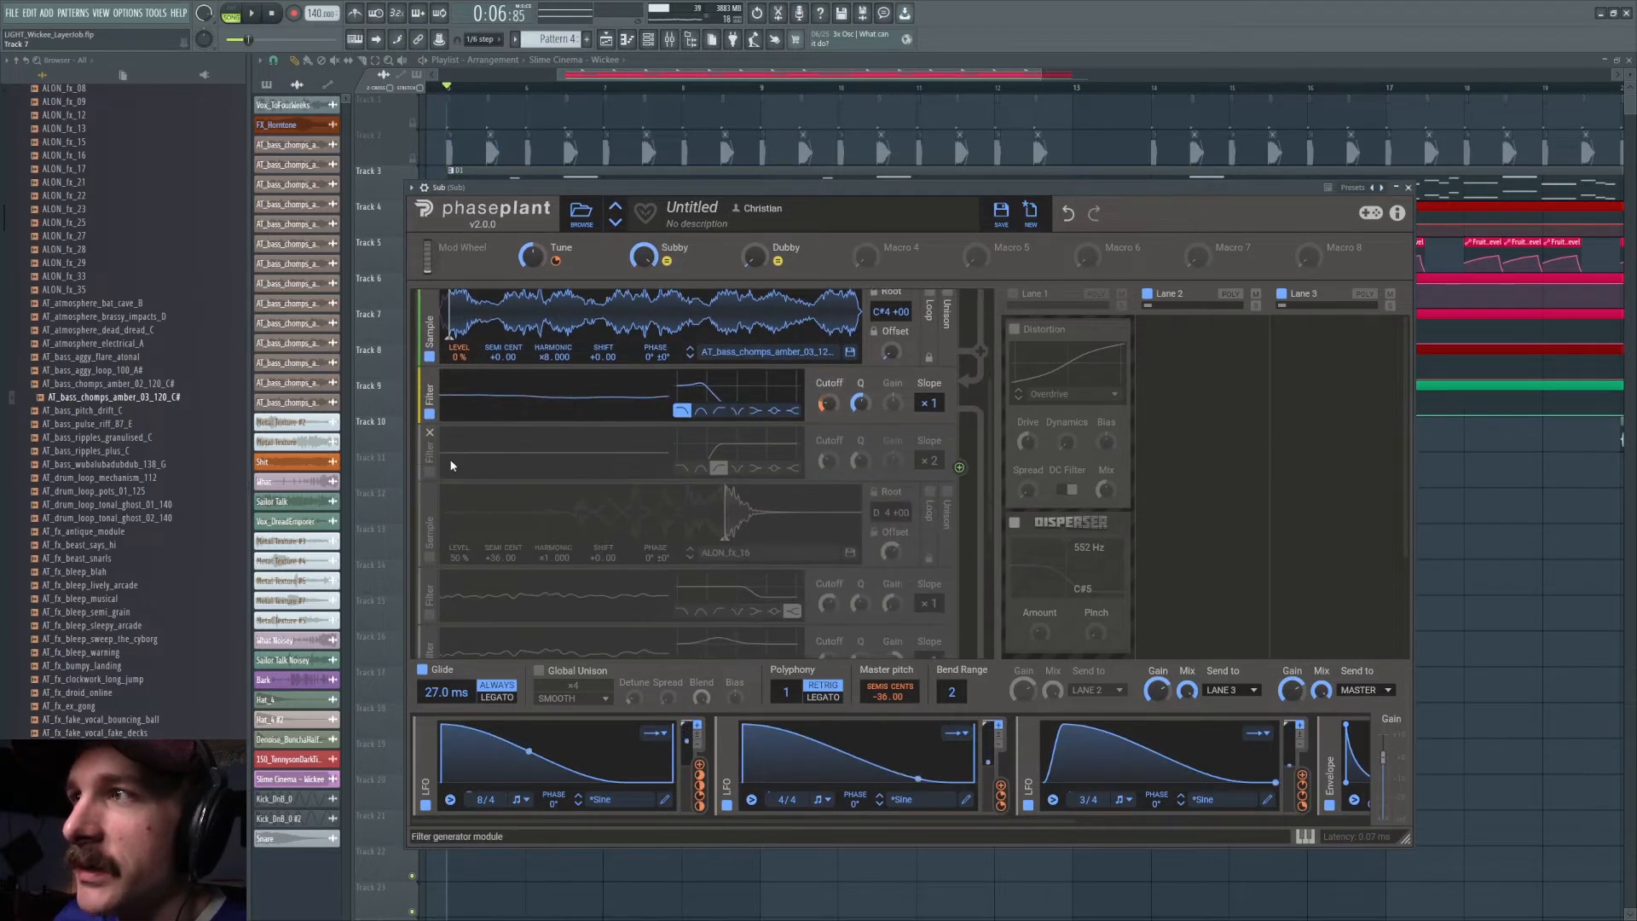
{"action": "left_click", "coordinate": [429, 471]}
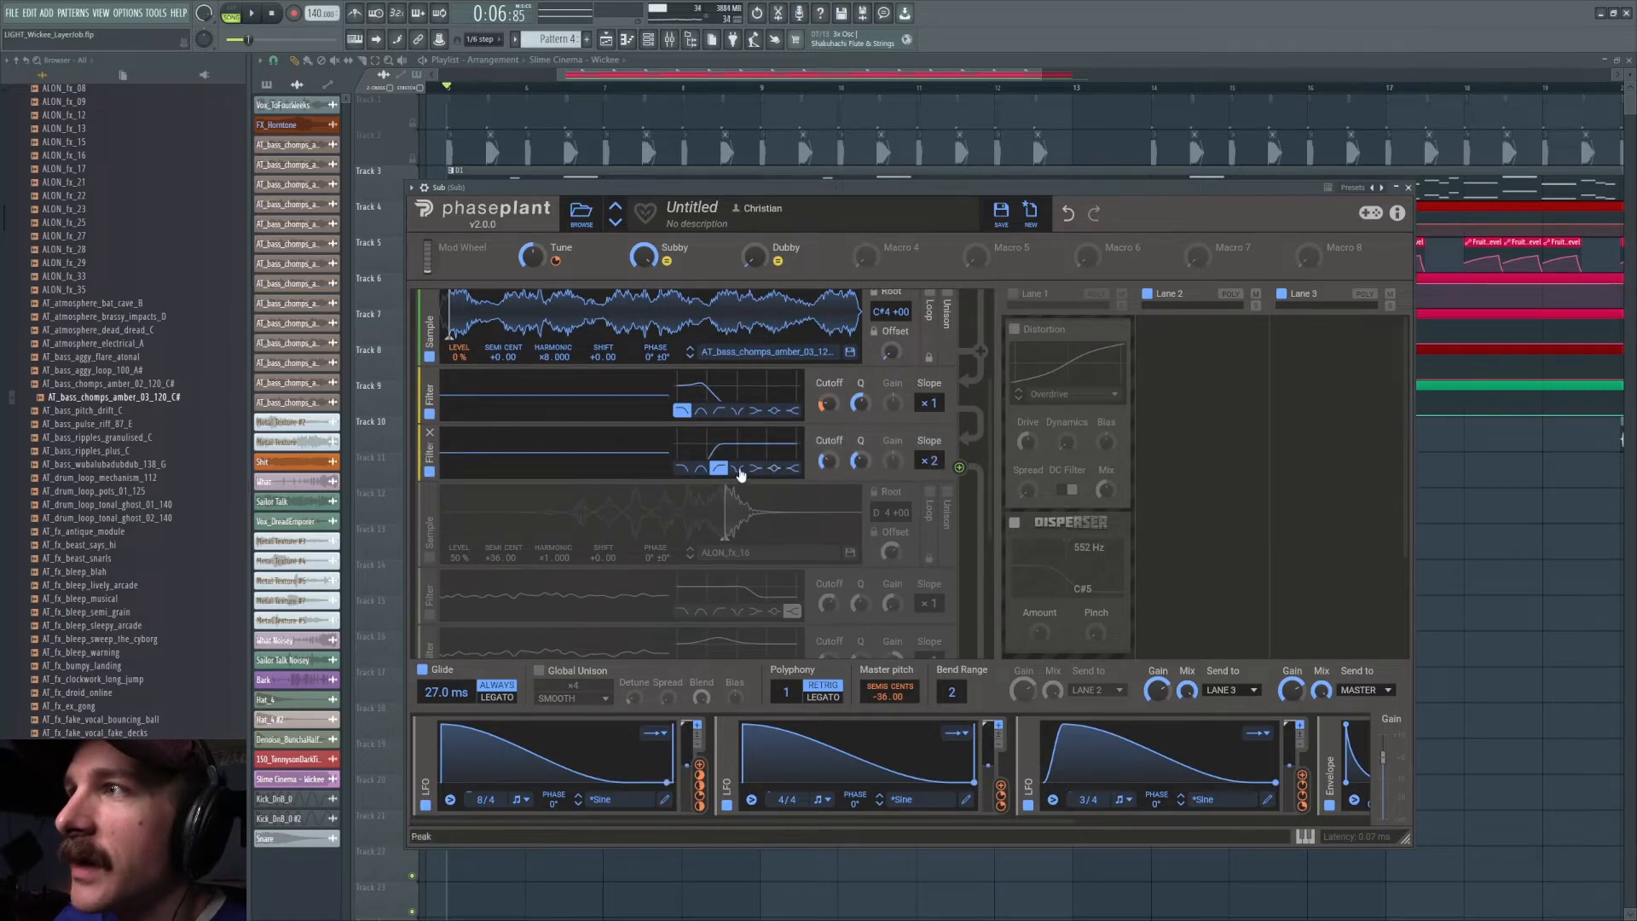
{"action": "key", "text": "space"}
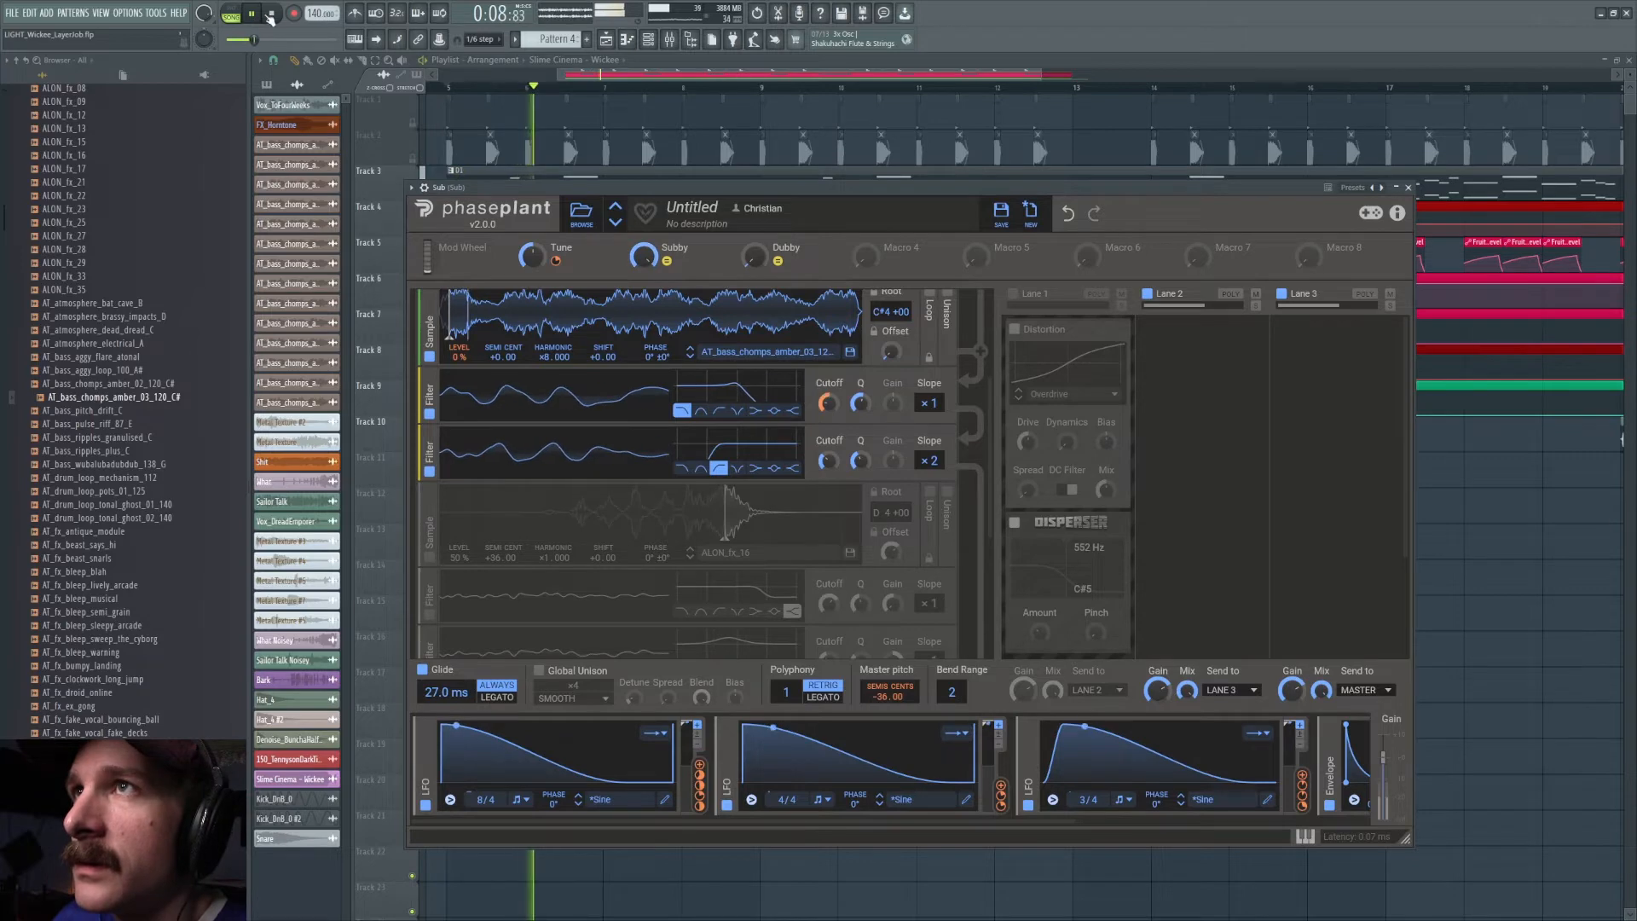
{"action": "left_click", "coordinate": [271, 14]}
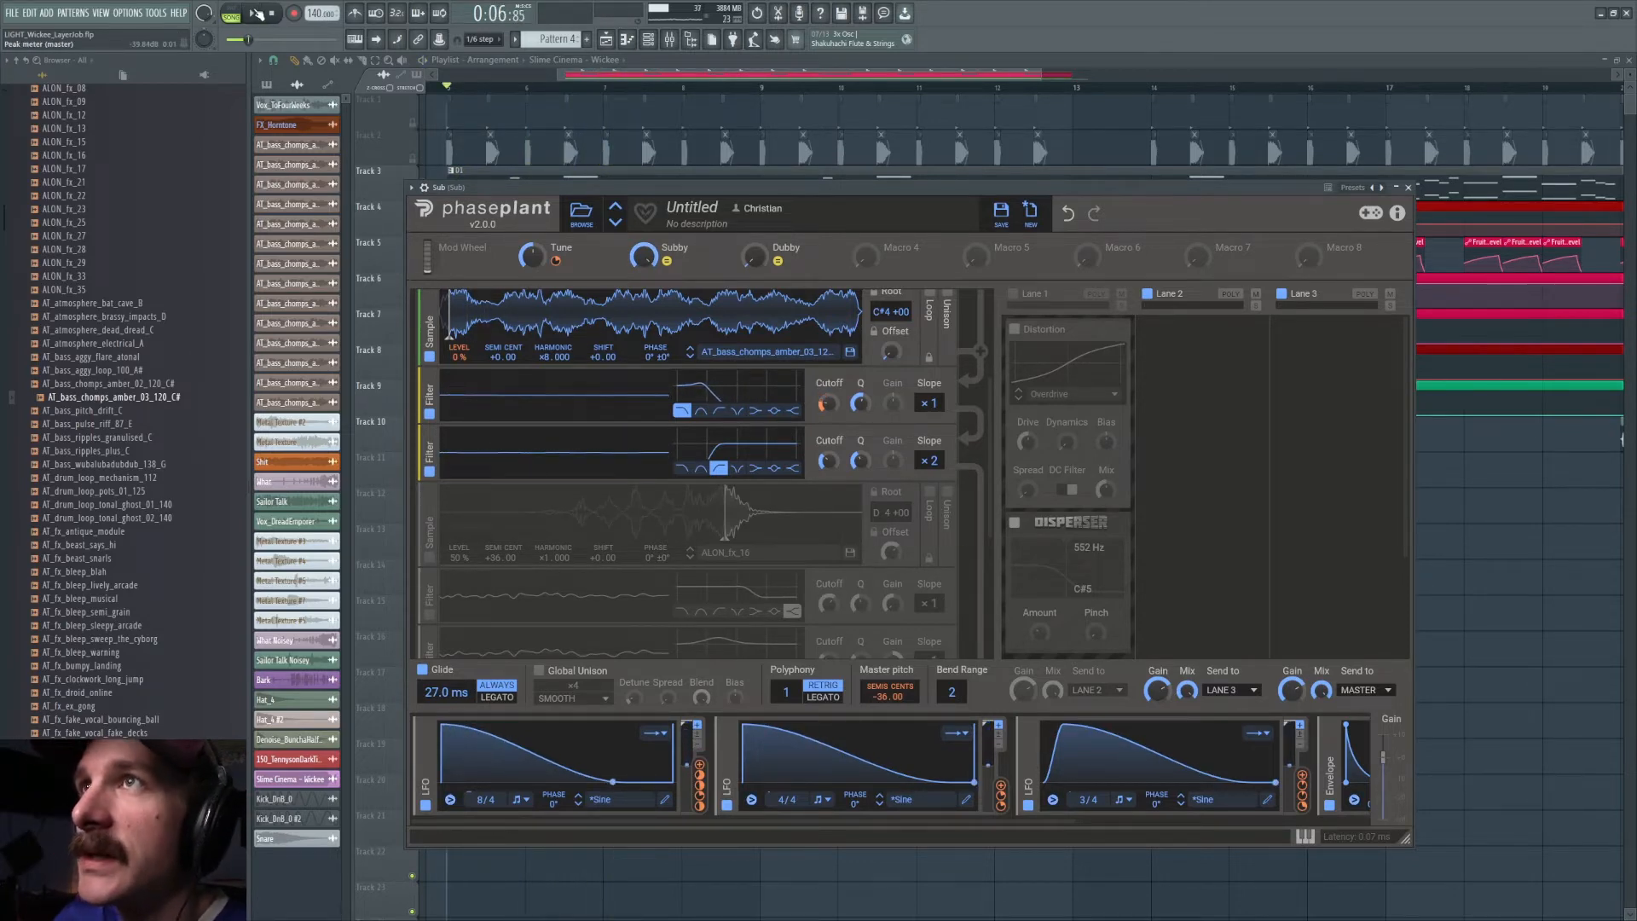
- Enable the ALON_fx_16 sample generator, locate its source file in the sample browser, and audition the patch
{"action": "left_click", "coordinate": [429, 559]}
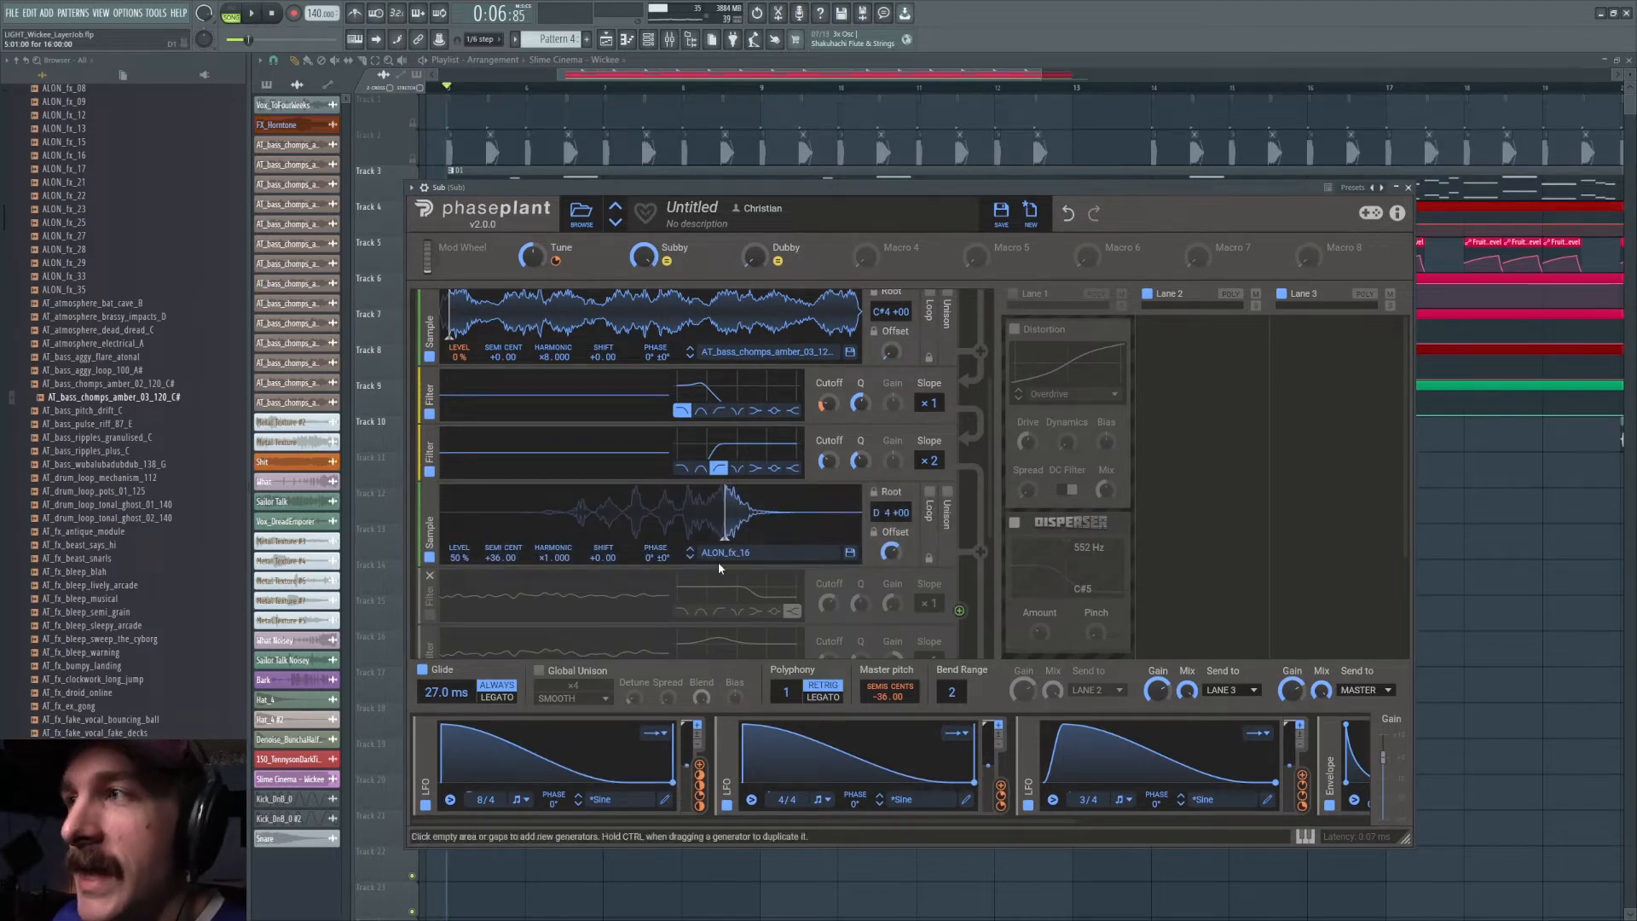
{"action": "scroll", "coordinate": [133, 516], "scroll_direction": "down", "scroll_amount": 4}
{"action": "scroll", "coordinate": [183, 515], "scroll_direction": "down", "scroll_amount": 15}
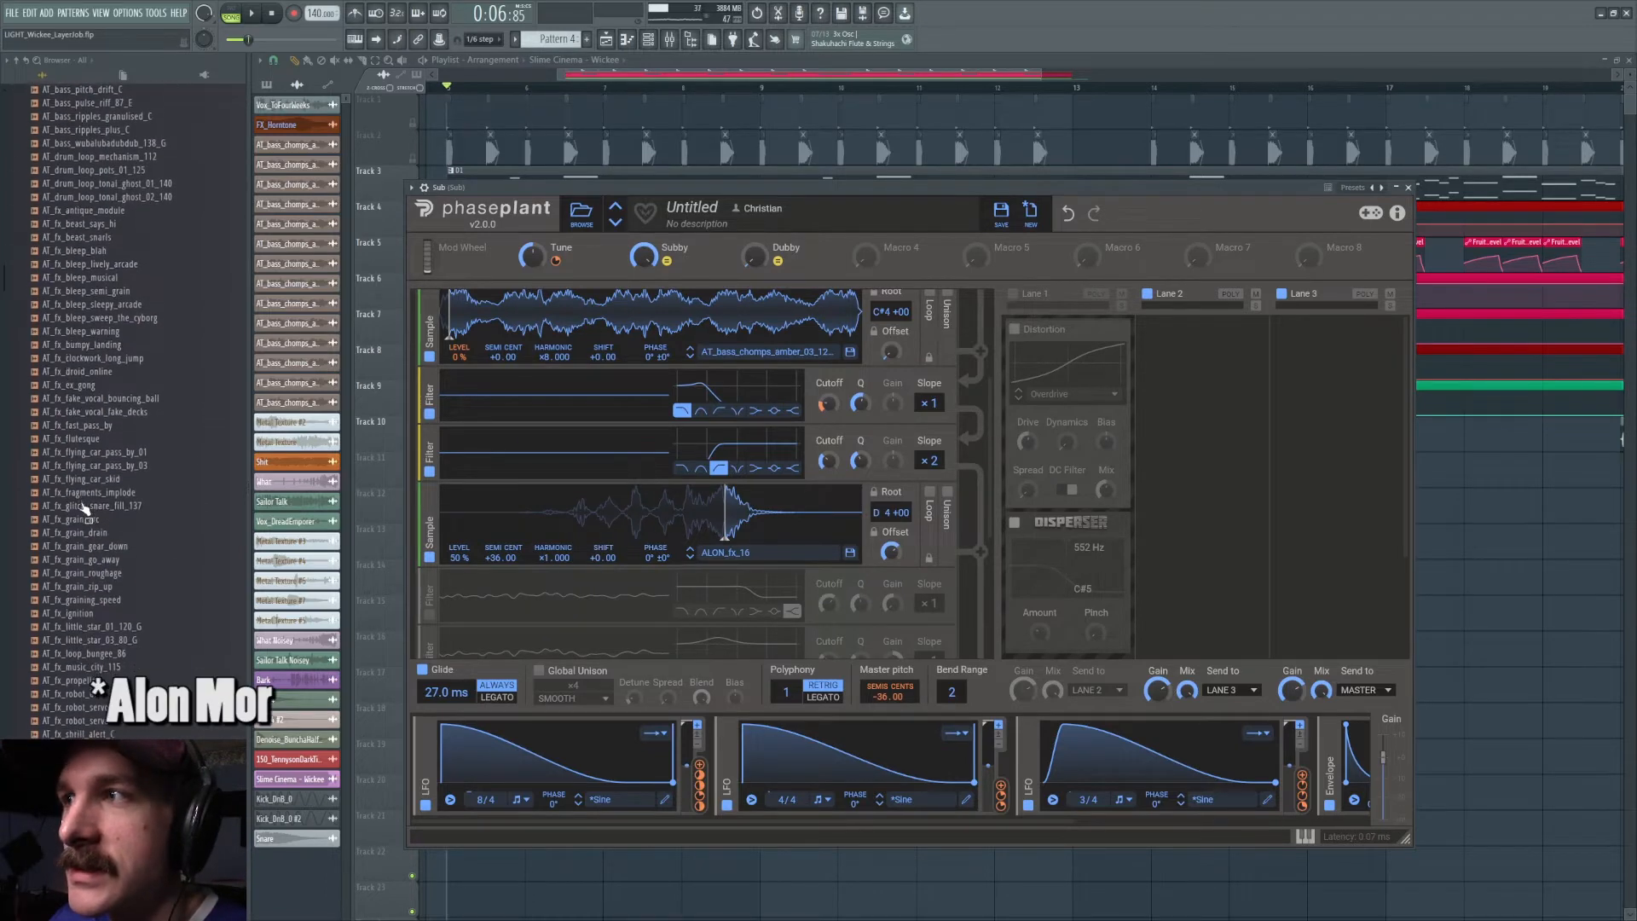
{"action": "scroll", "coordinate": [116, 435], "scroll_direction": "up", "scroll_amount": 15}
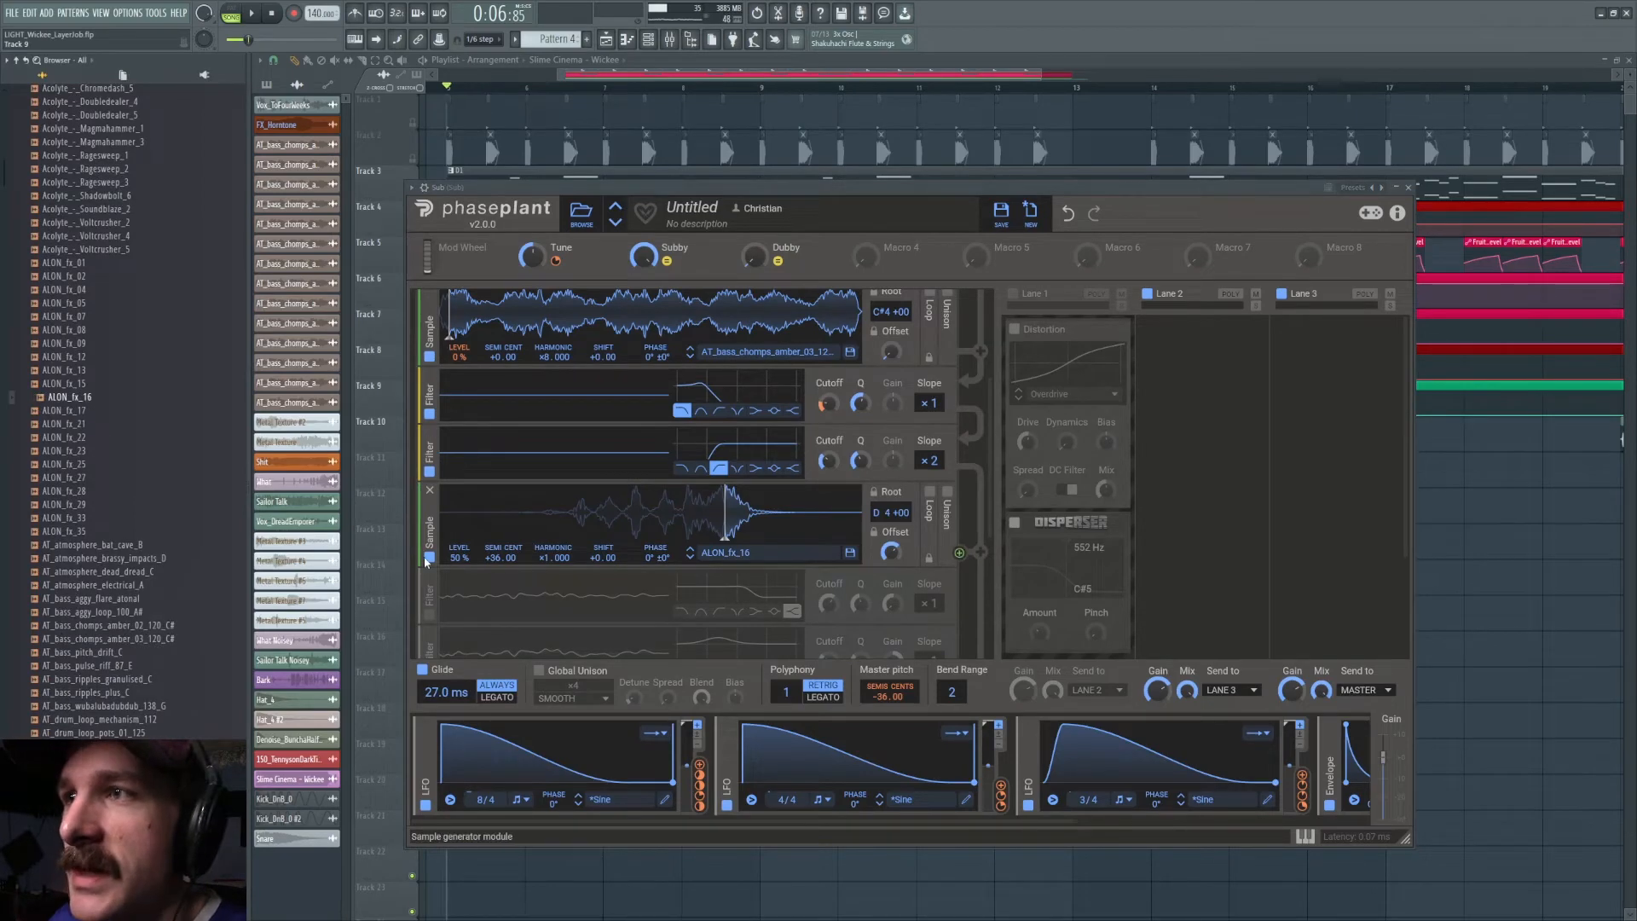
{"action": "left_click", "coordinate": [253, 14]}
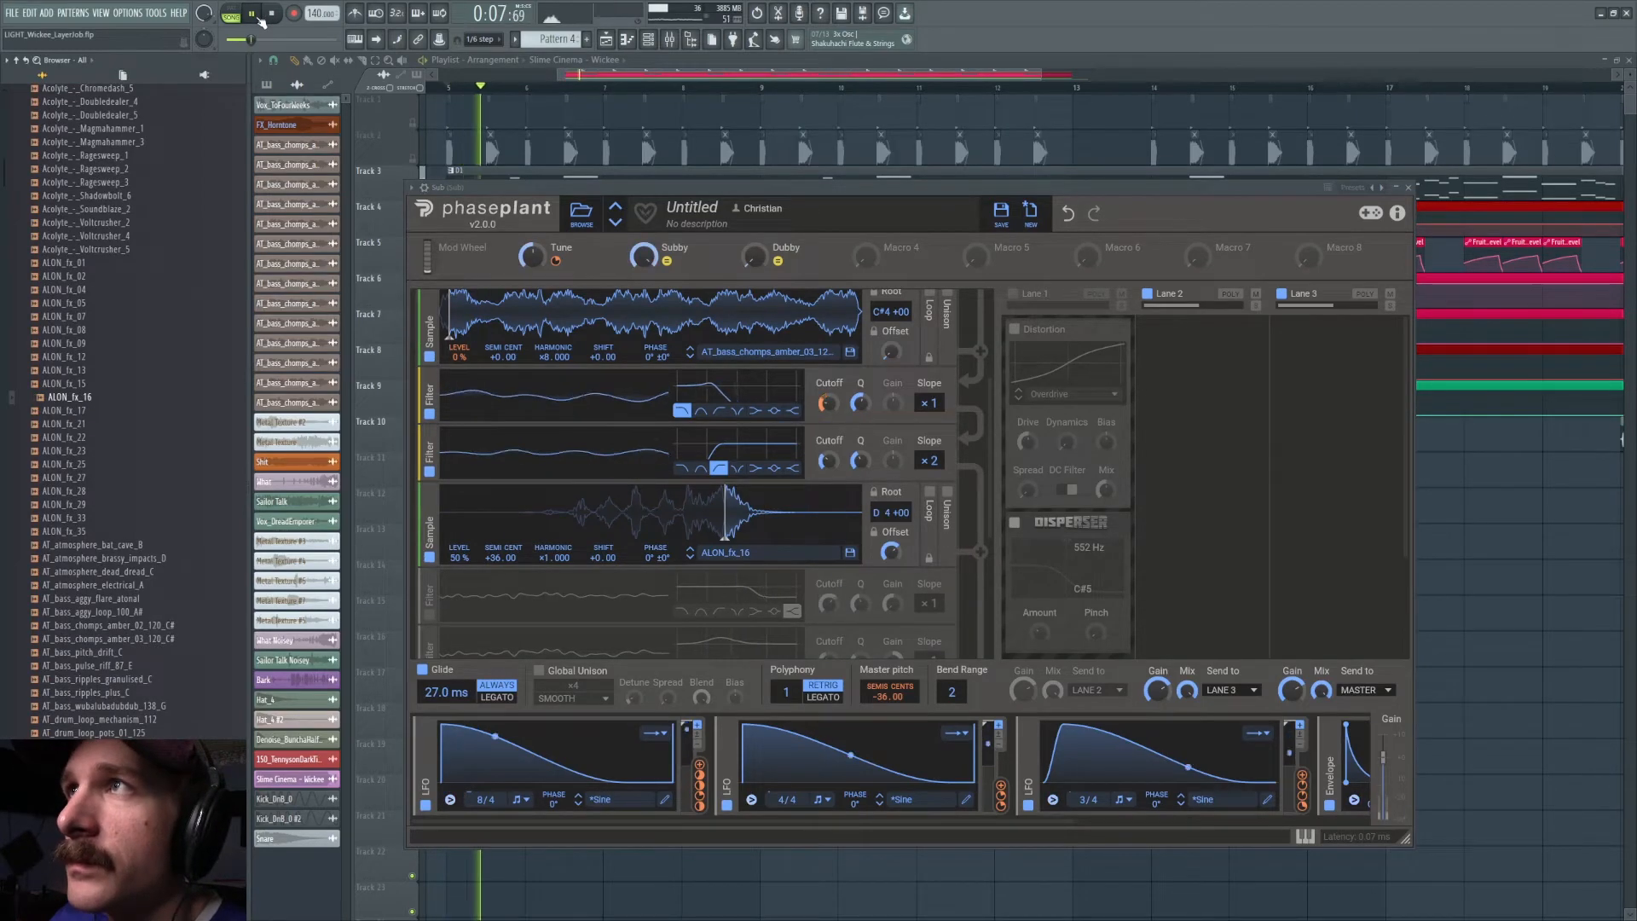
{"action": "key", "text": "space"}
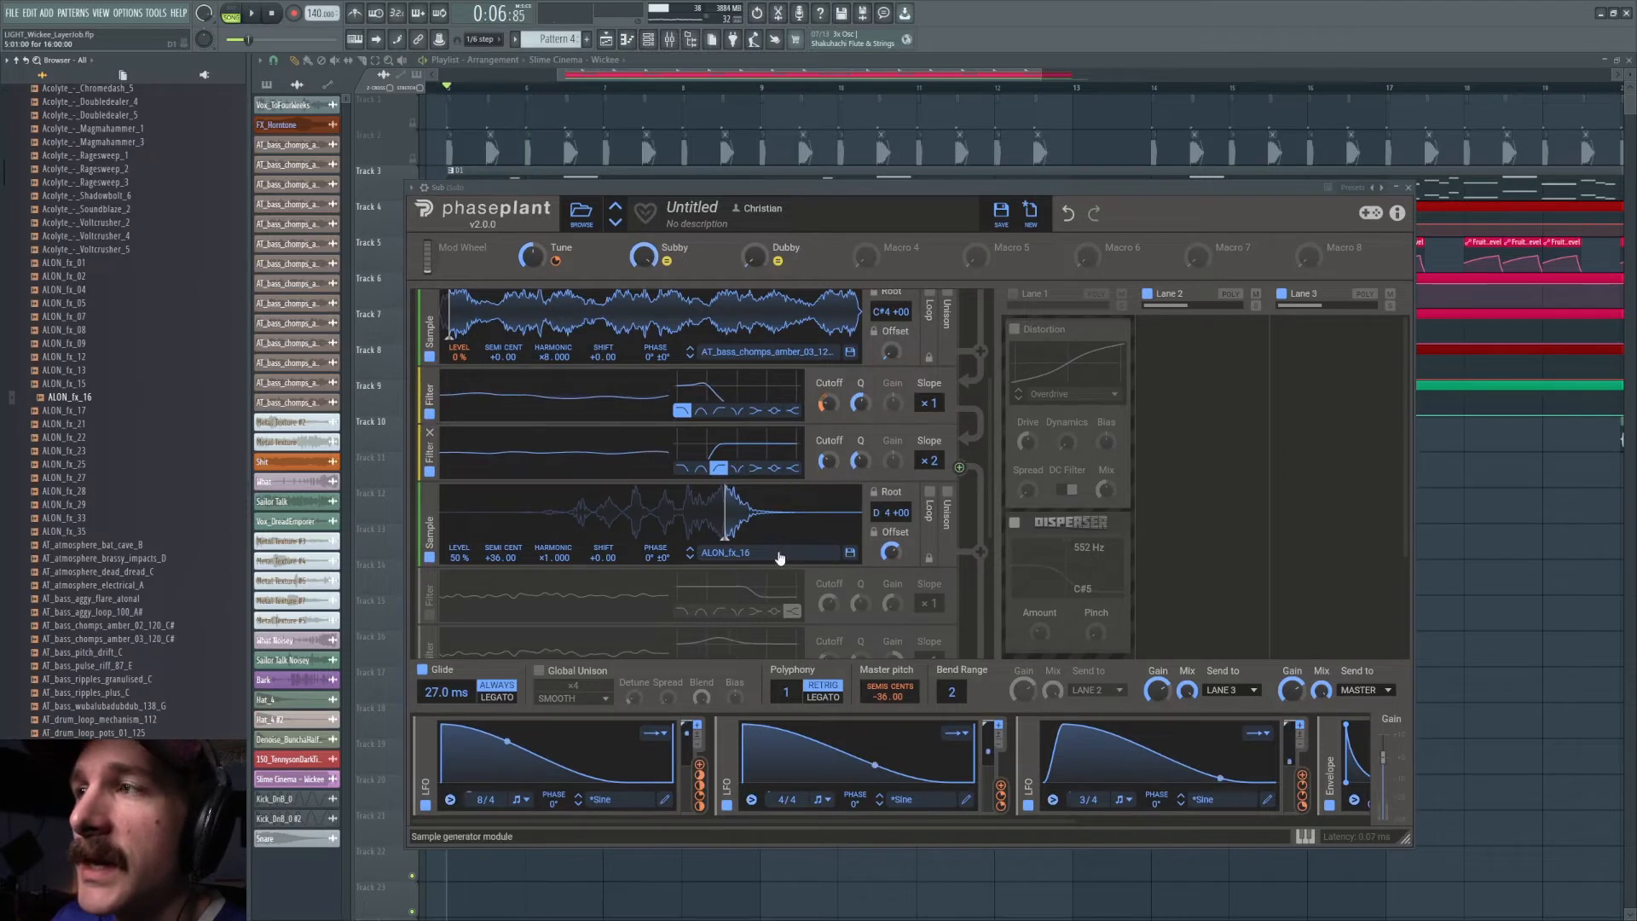
- Enable the two filters directly below the ALON_fx_16 sample one after the other, auditioning between them
{"action": "scroll", "coordinate": [789, 529], "scroll_direction": "down", "scroll_amount": 1}
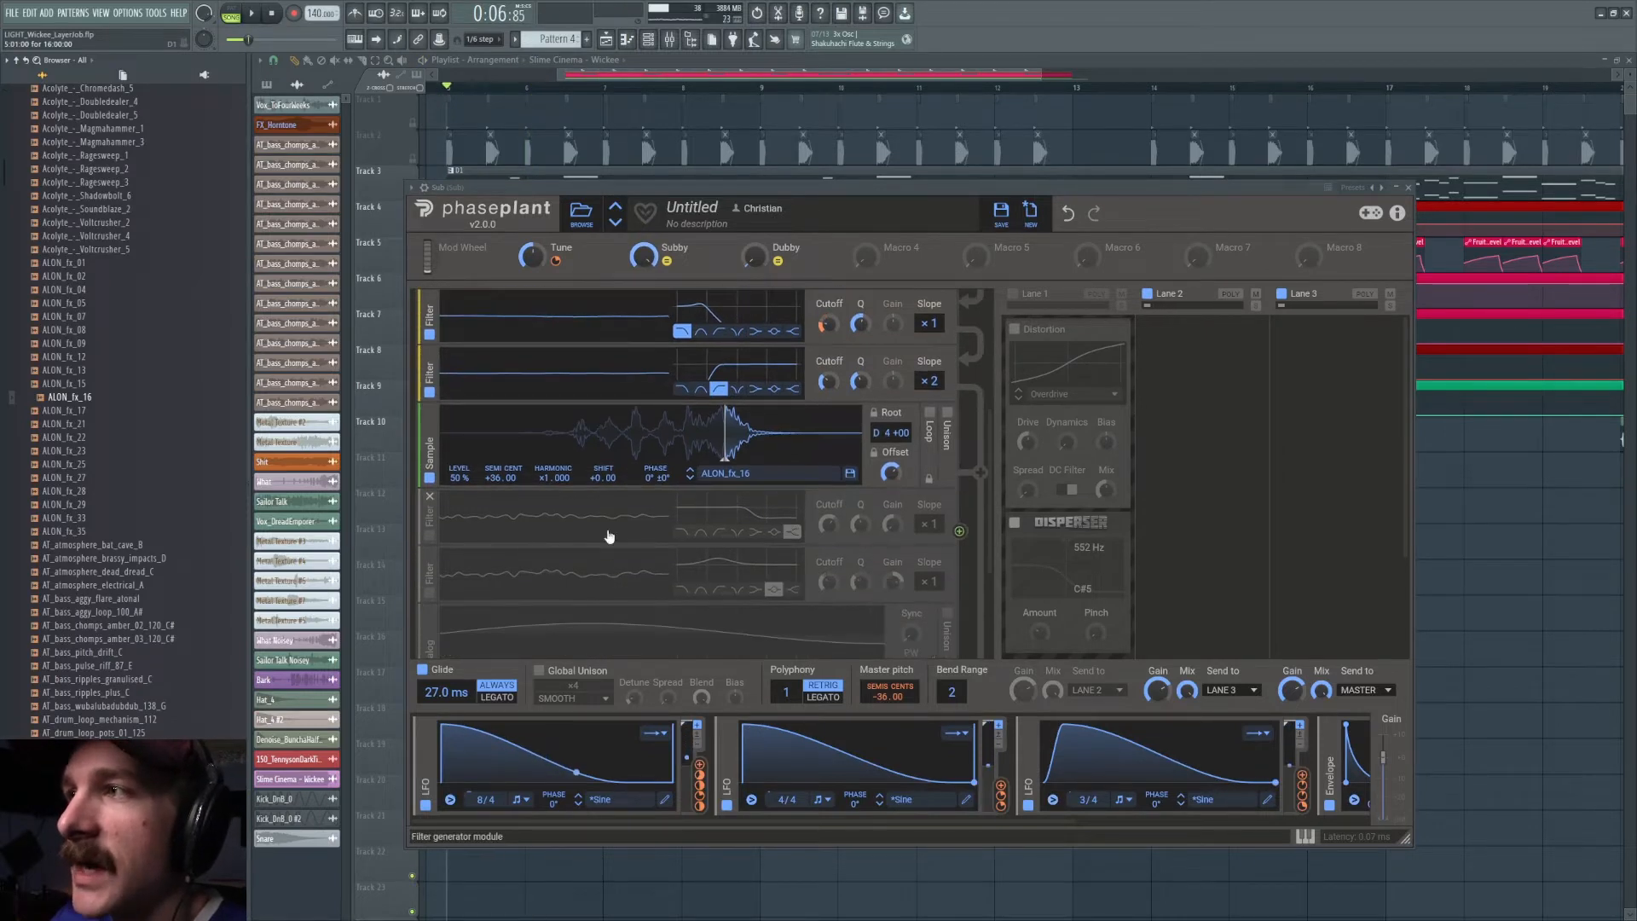
{"action": "left_click", "coordinate": [431, 535]}
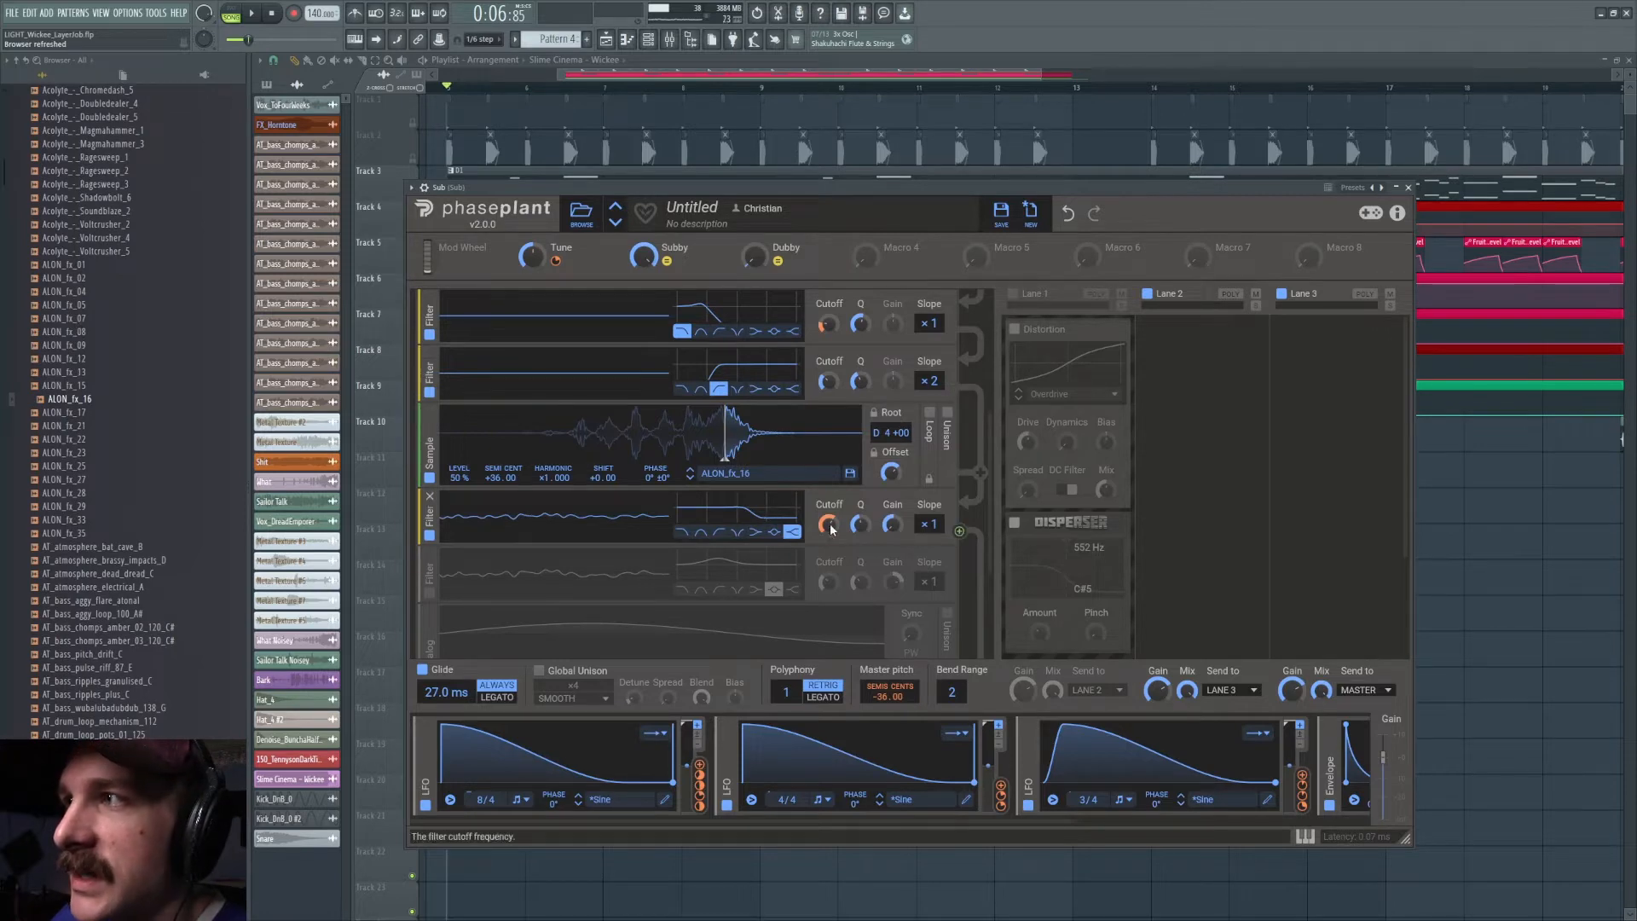
{"action": "left_click", "coordinate": [274, 15]}
{"action": "left_click", "coordinate": [429, 593]}
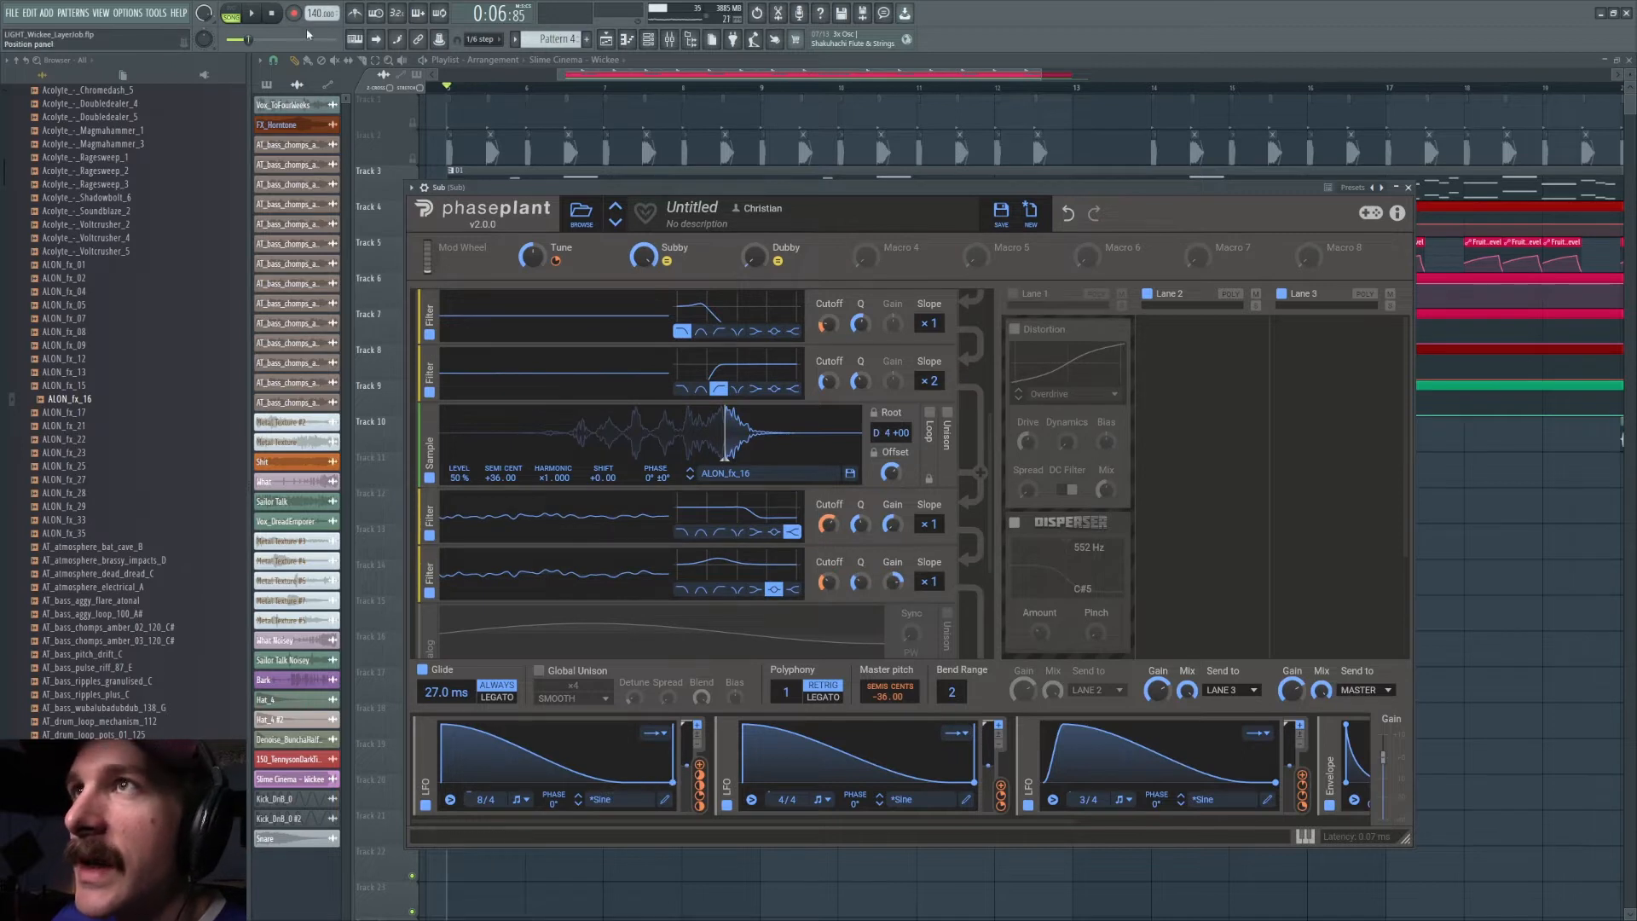
- Audition the patch with both filters active, and enable the Analog generator below them and audition the result
{"action": "left_click", "coordinate": [253, 14]}
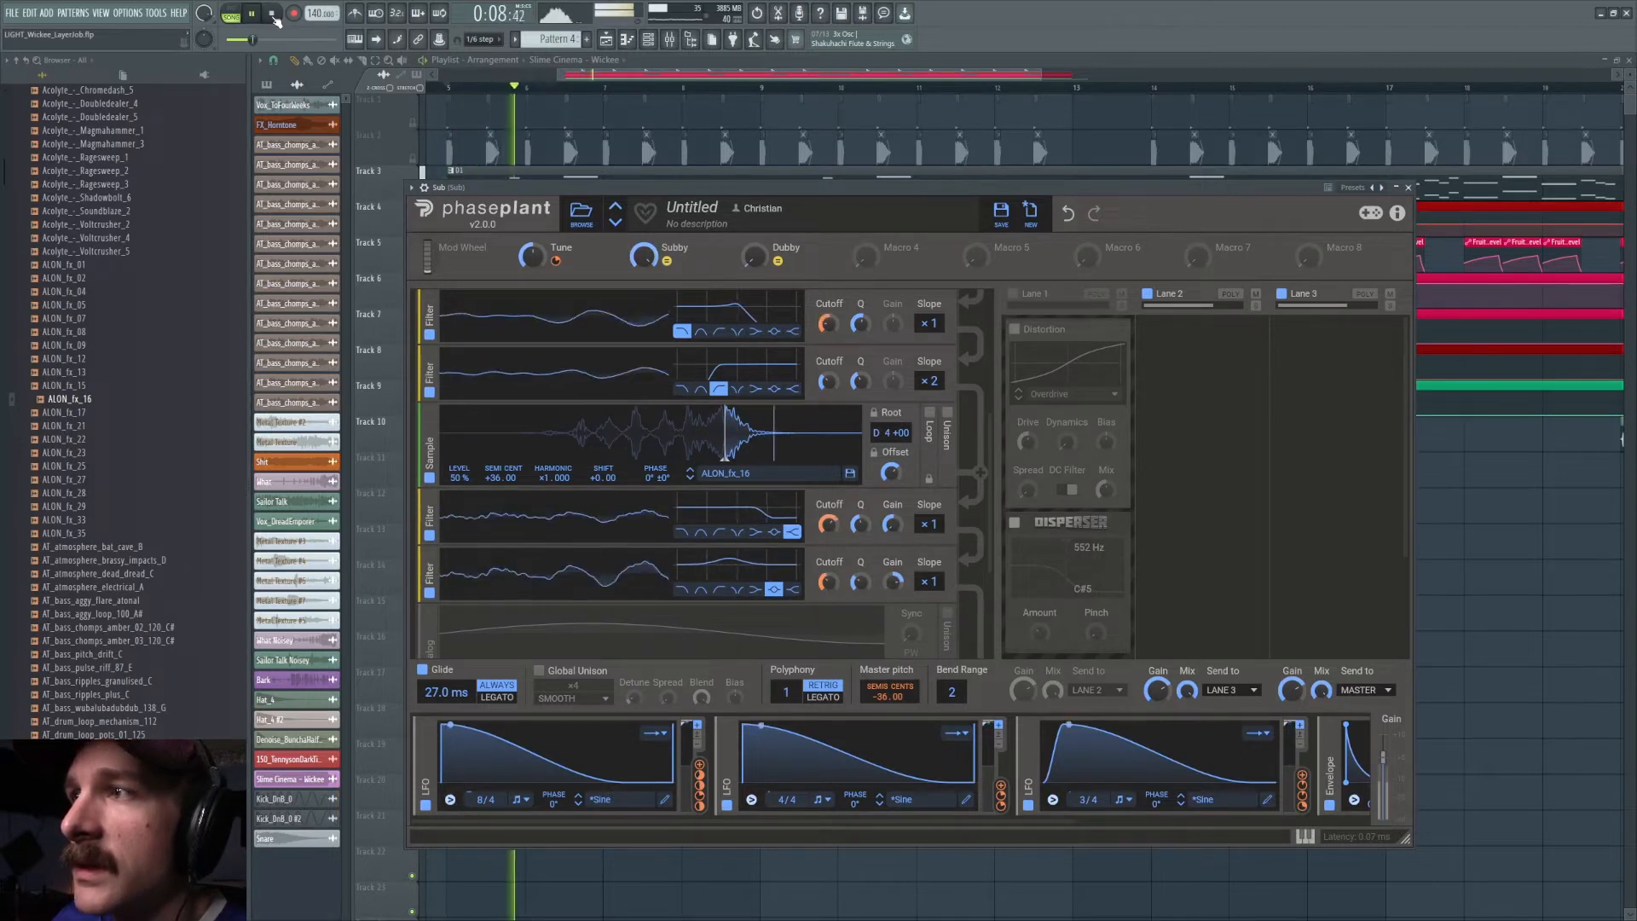
{"action": "left_click", "coordinate": [274, 14]}
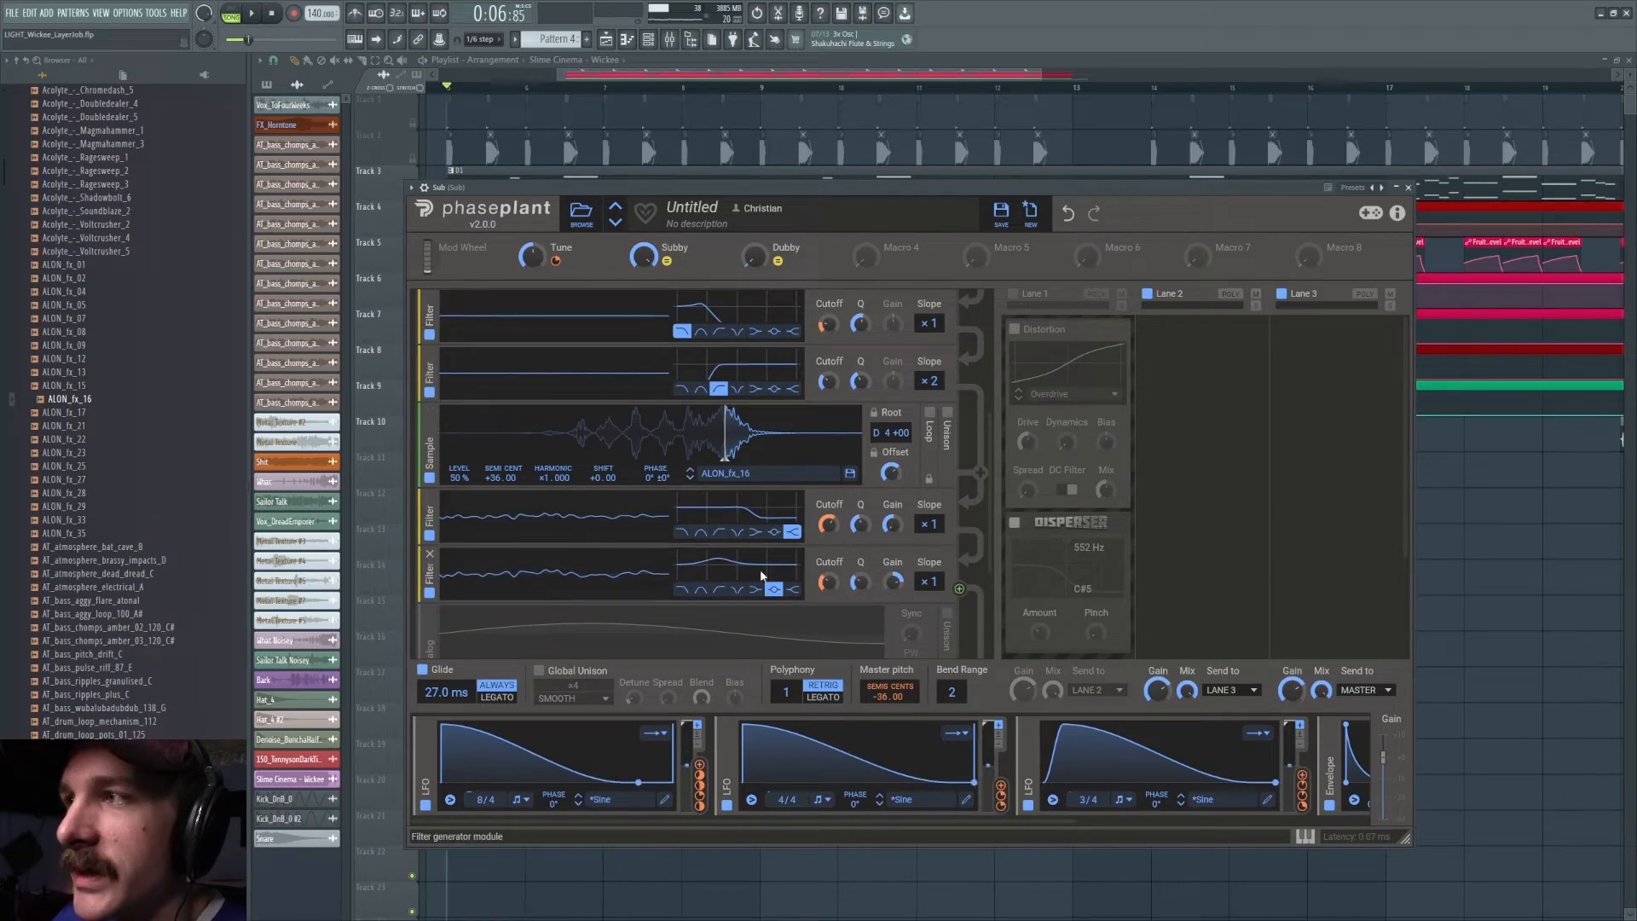
{"action": "scroll", "coordinate": [821, 574], "scroll_direction": "down", "scroll_amount": 3}
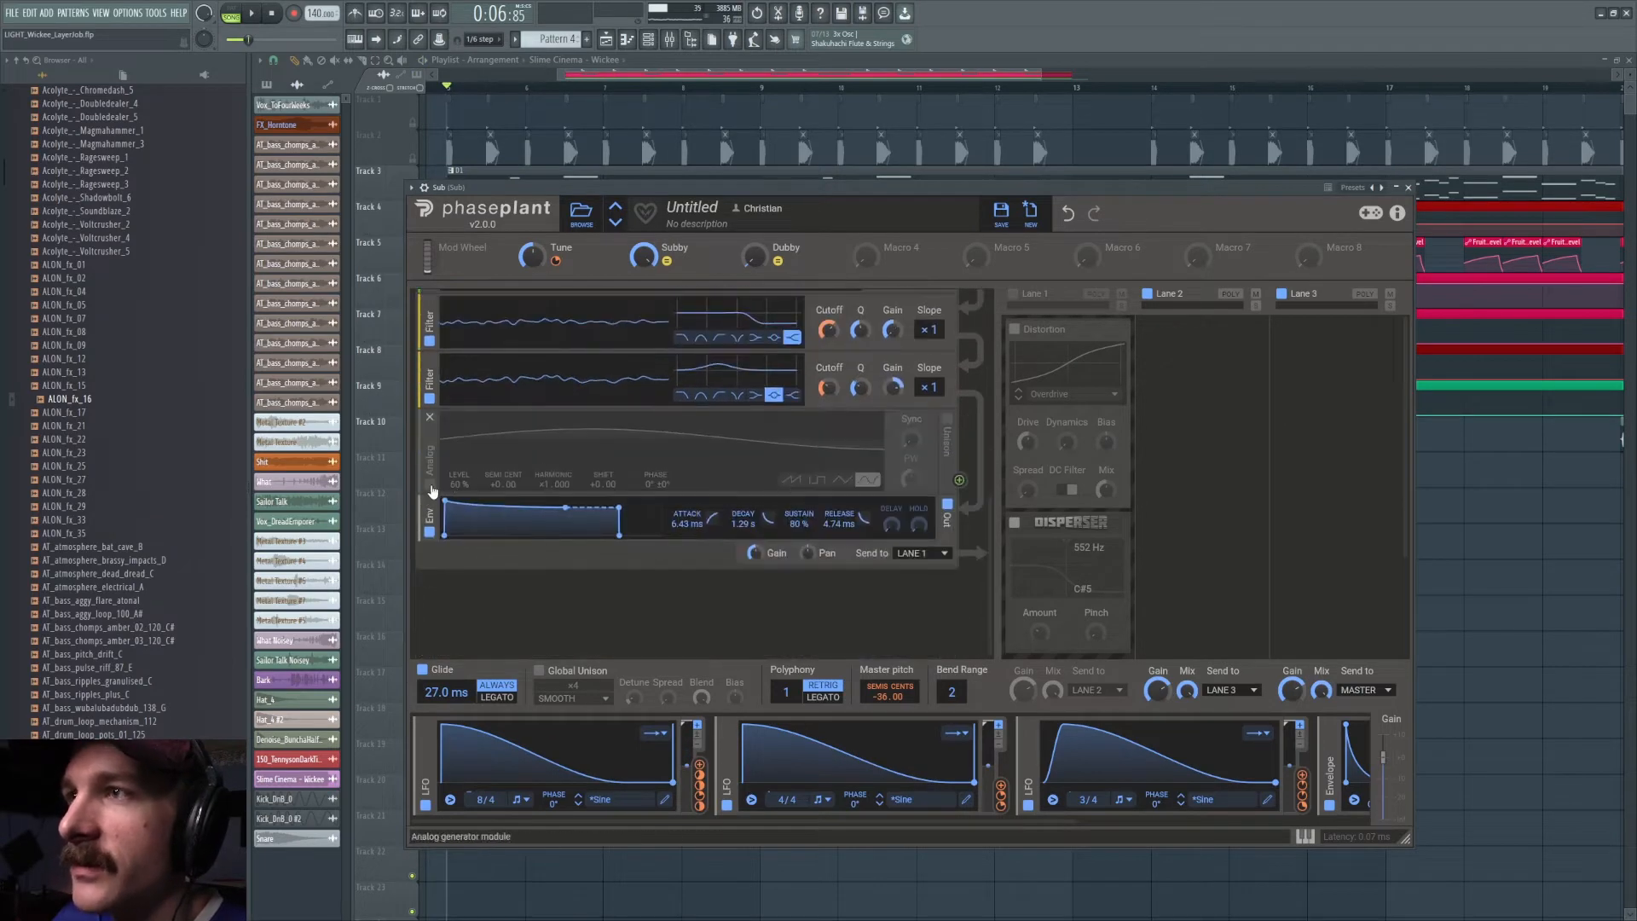
{"action": "left_click", "coordinate": [430, 486]}
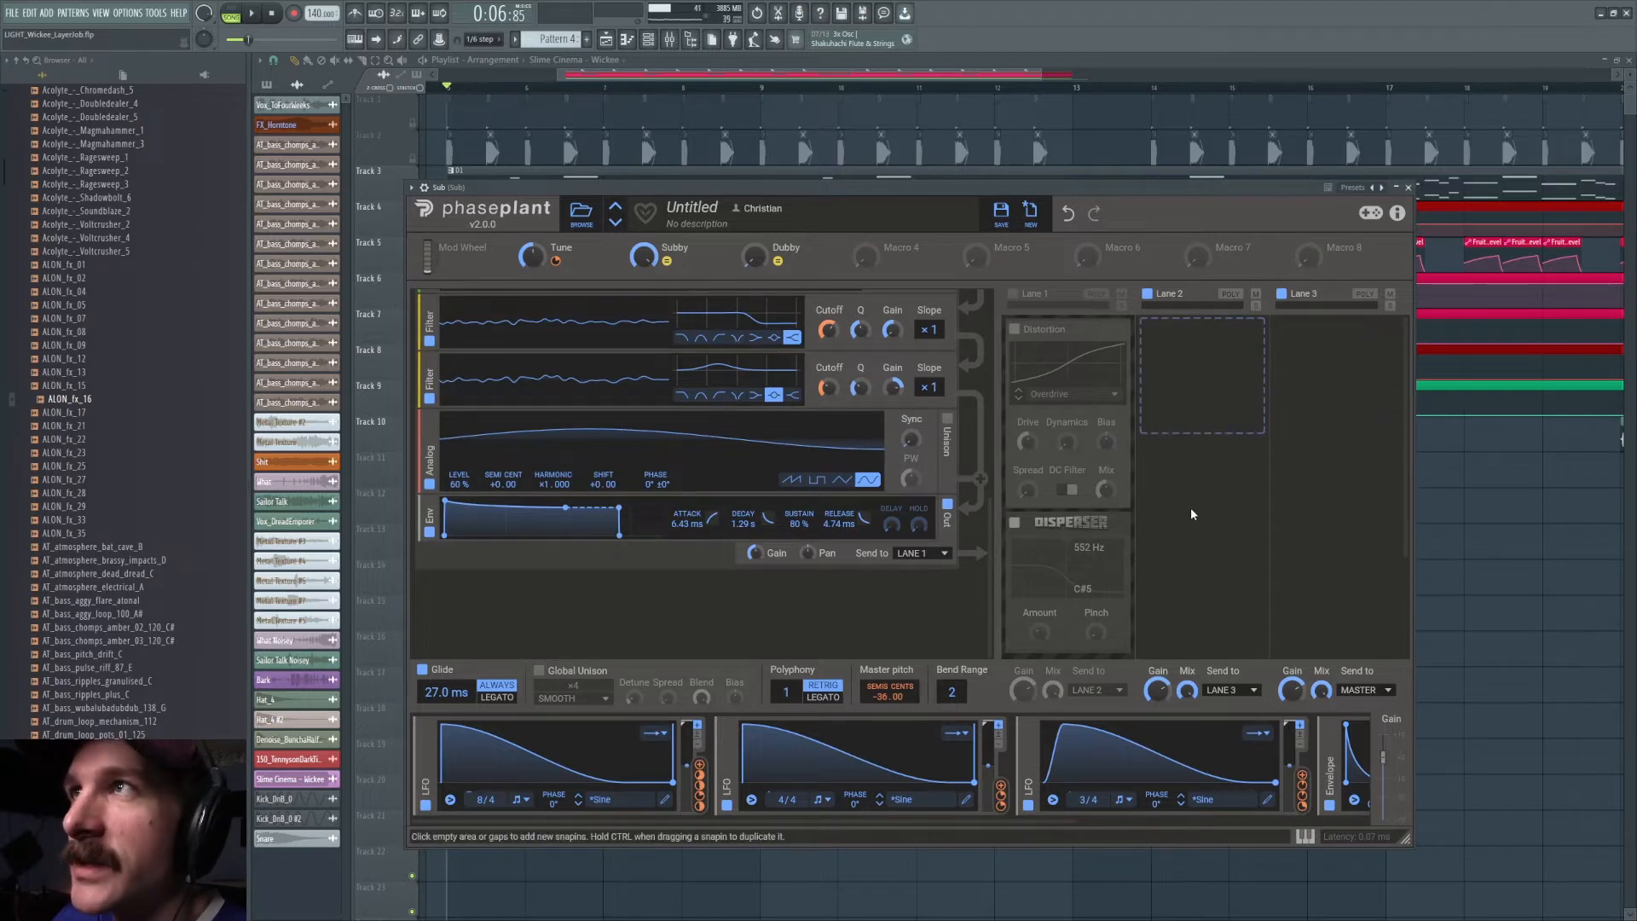
{"action": "key", "text": "space"}
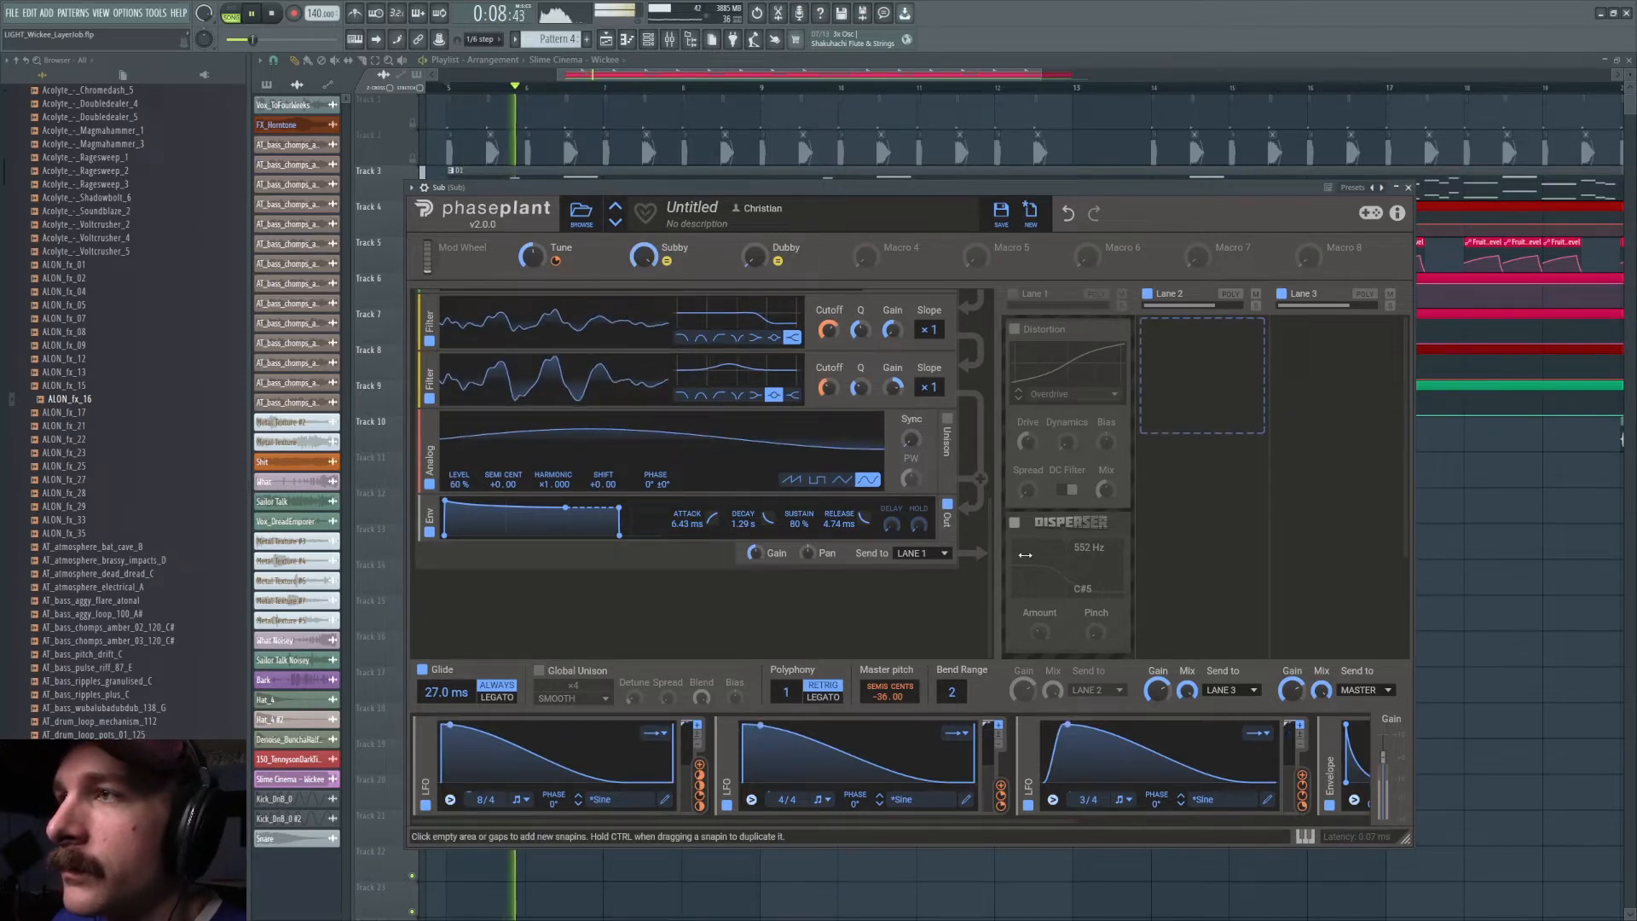
{"action": "key", "text": "space"}
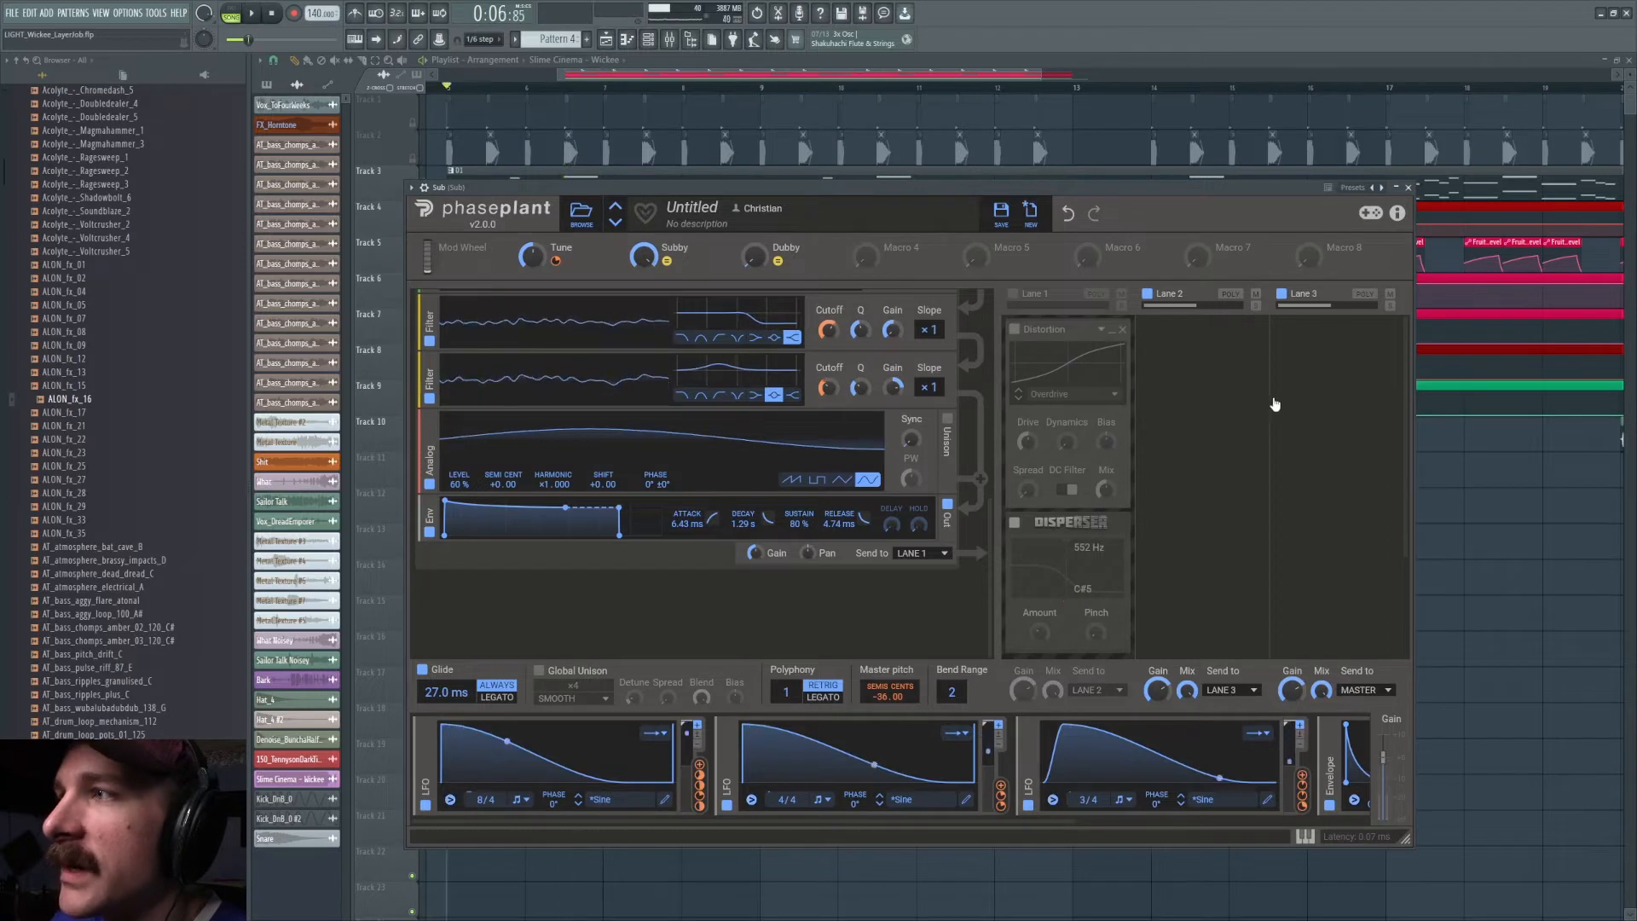
- Enable Lane 1 with its Distortion and Disperser effects and audition the result
{"action": "left_click", "coordinate": [1012, 294]}
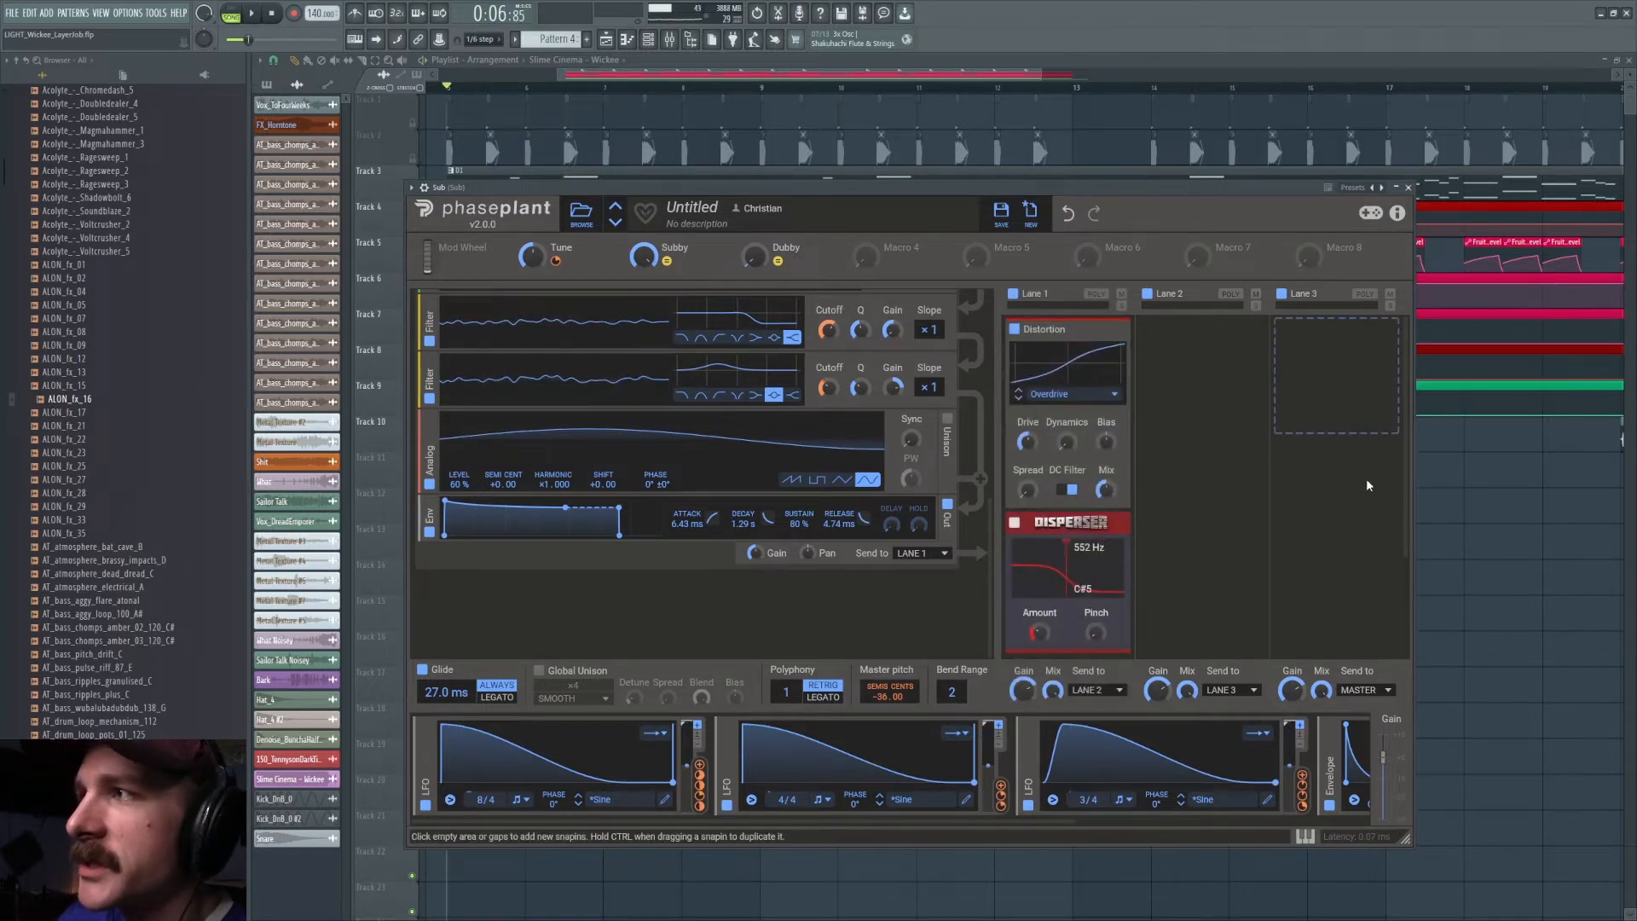
{"action": "left_click", "coordinate": [253, 15]}
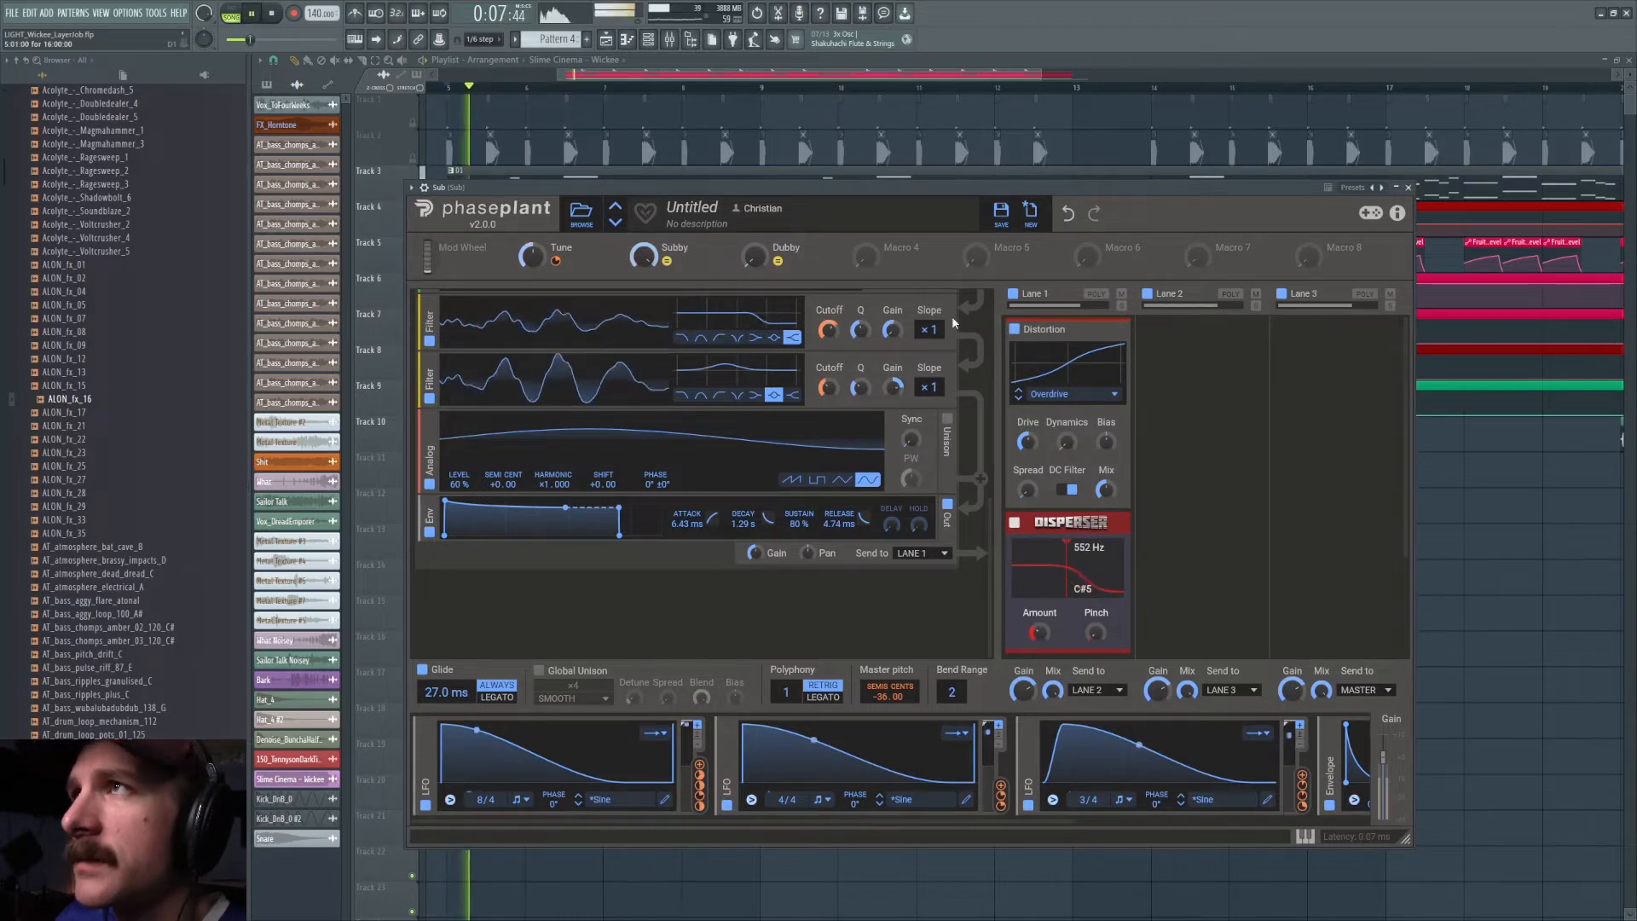
{"action": "key", "text": "space"}
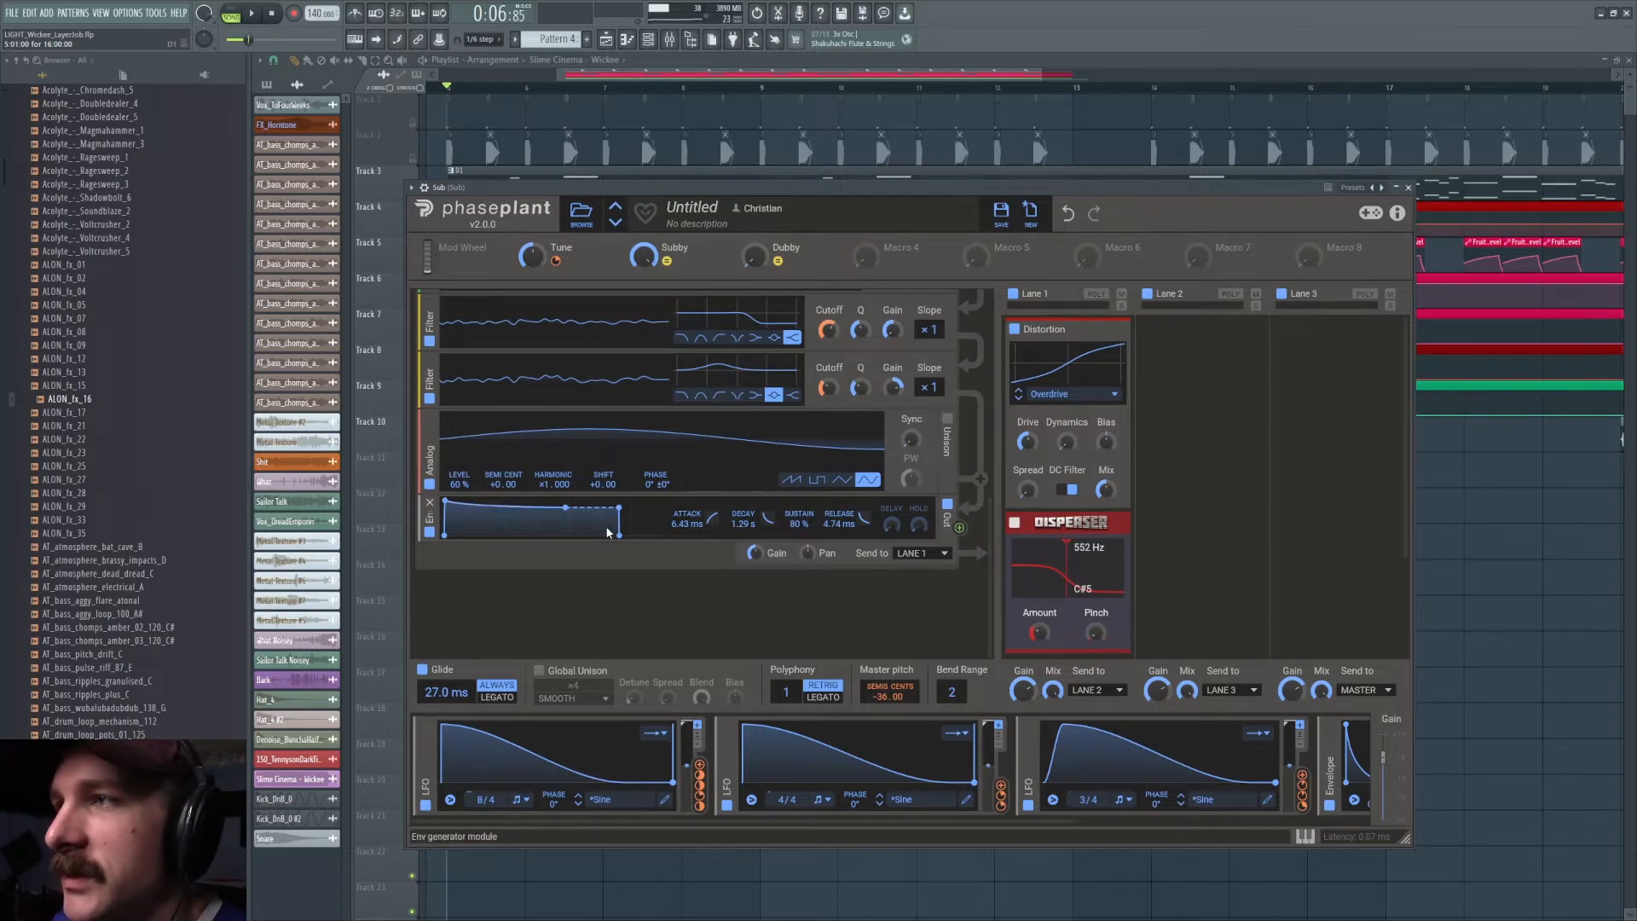
- Compare the patch with the envelope modulator bypassed and re-enabled, auditioning each version
{"action": "scroll", "coordinate": [1178, 755], "scroll_direction": "right", "scroll_amount": 5}
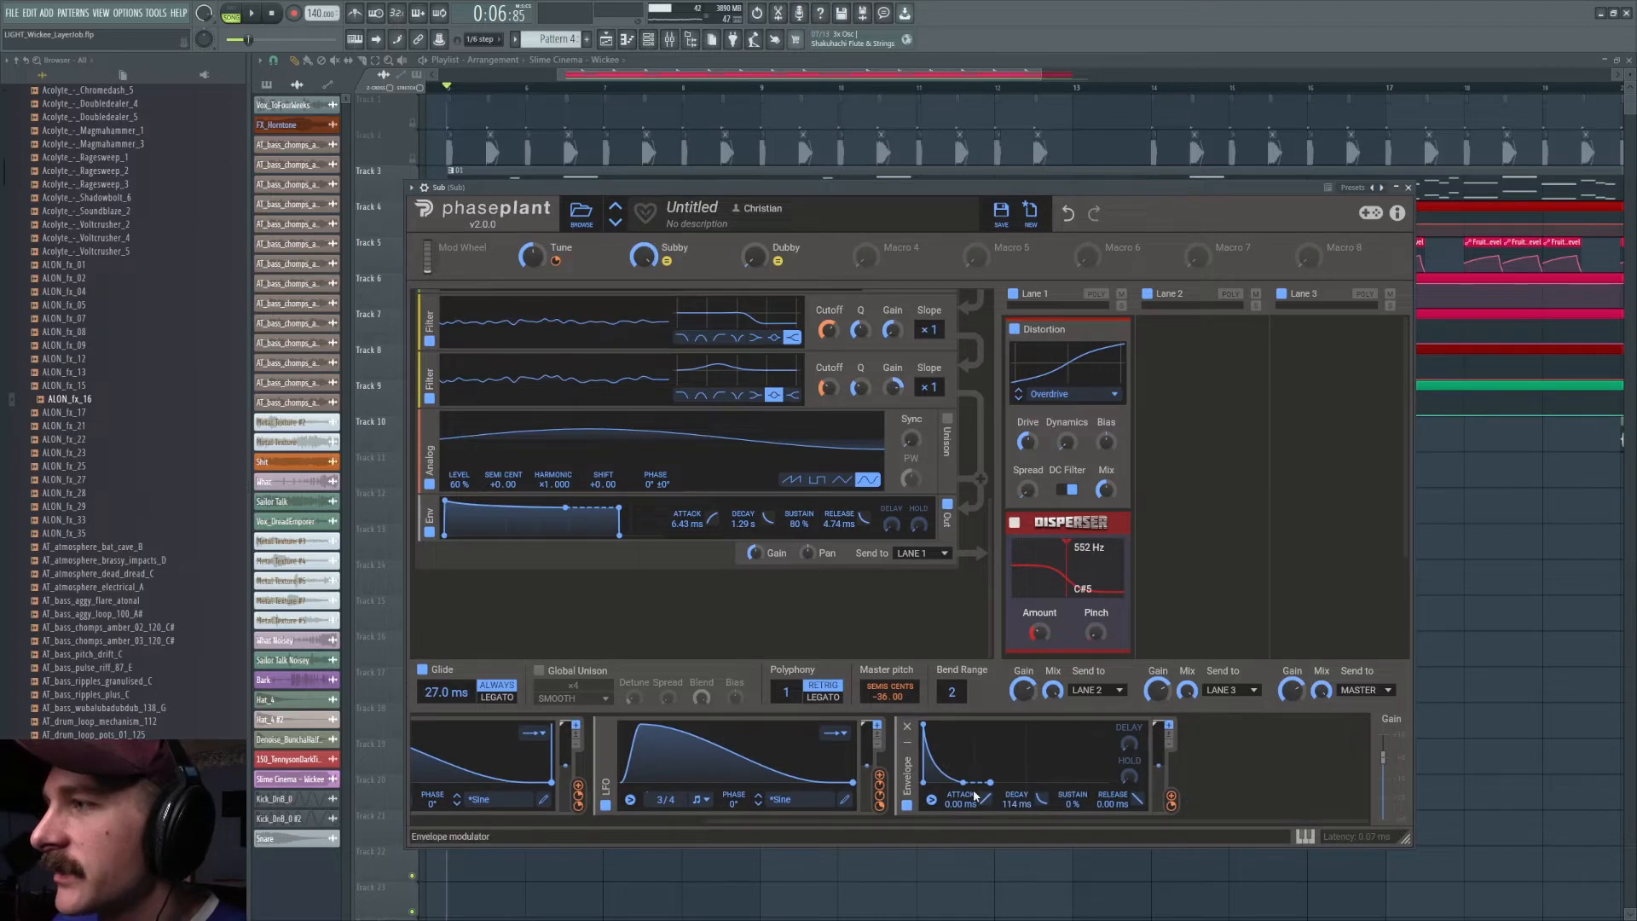
{"action": "mouse_move", "coordinate": [1172, 808]}
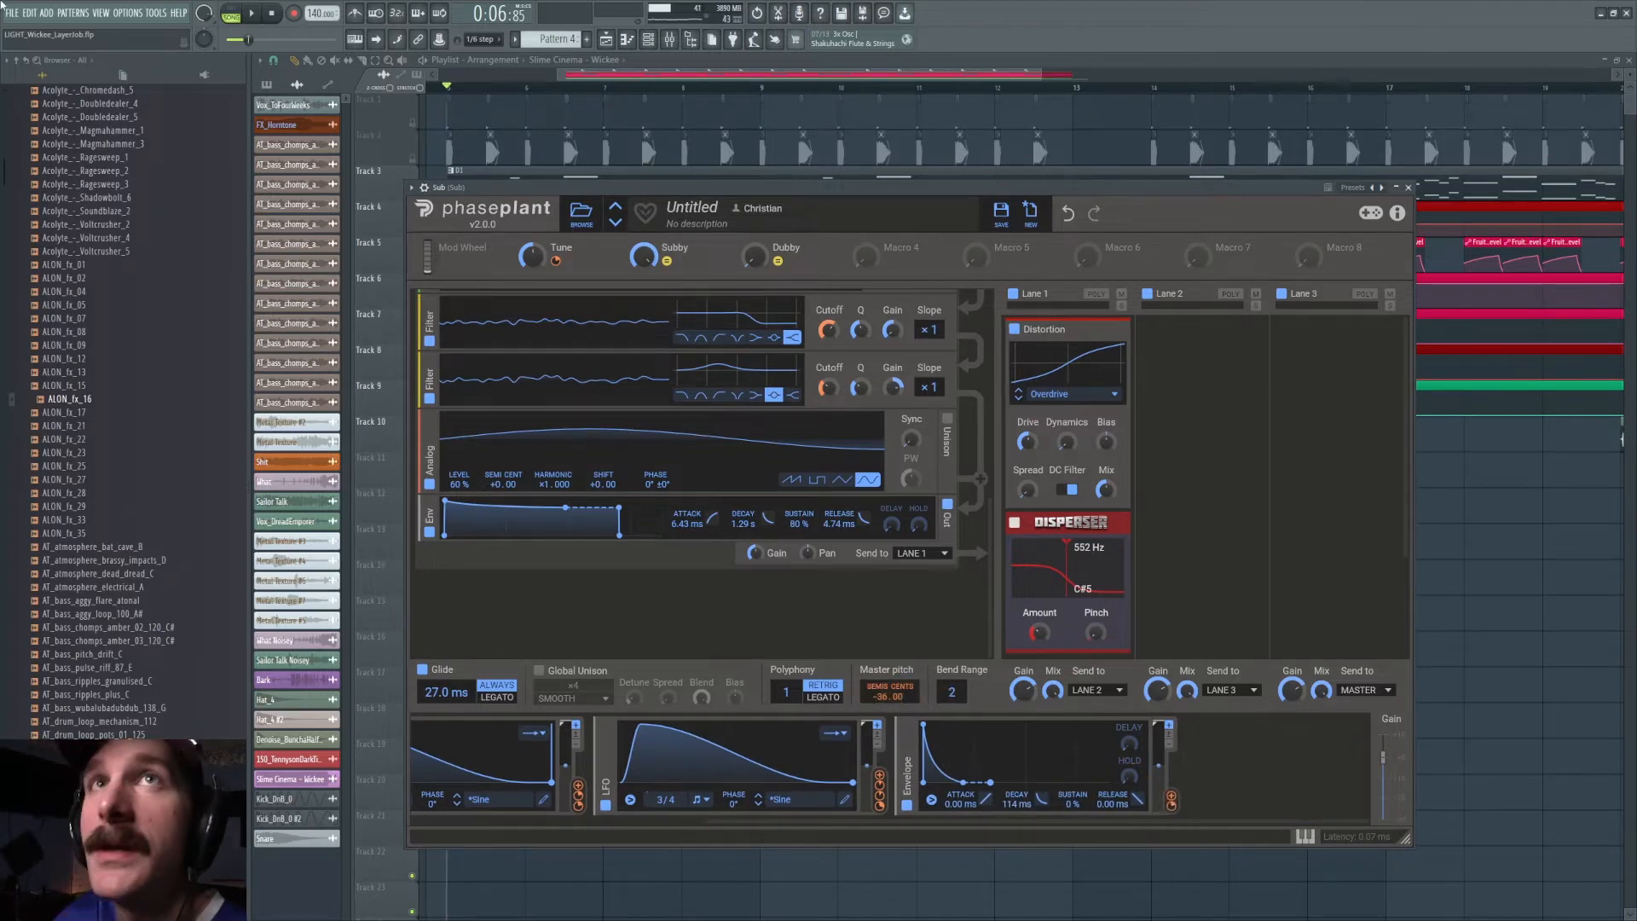
{"action": "left_click", "coordinate": [907, 804]}
{"action": "key", "text": "space"}
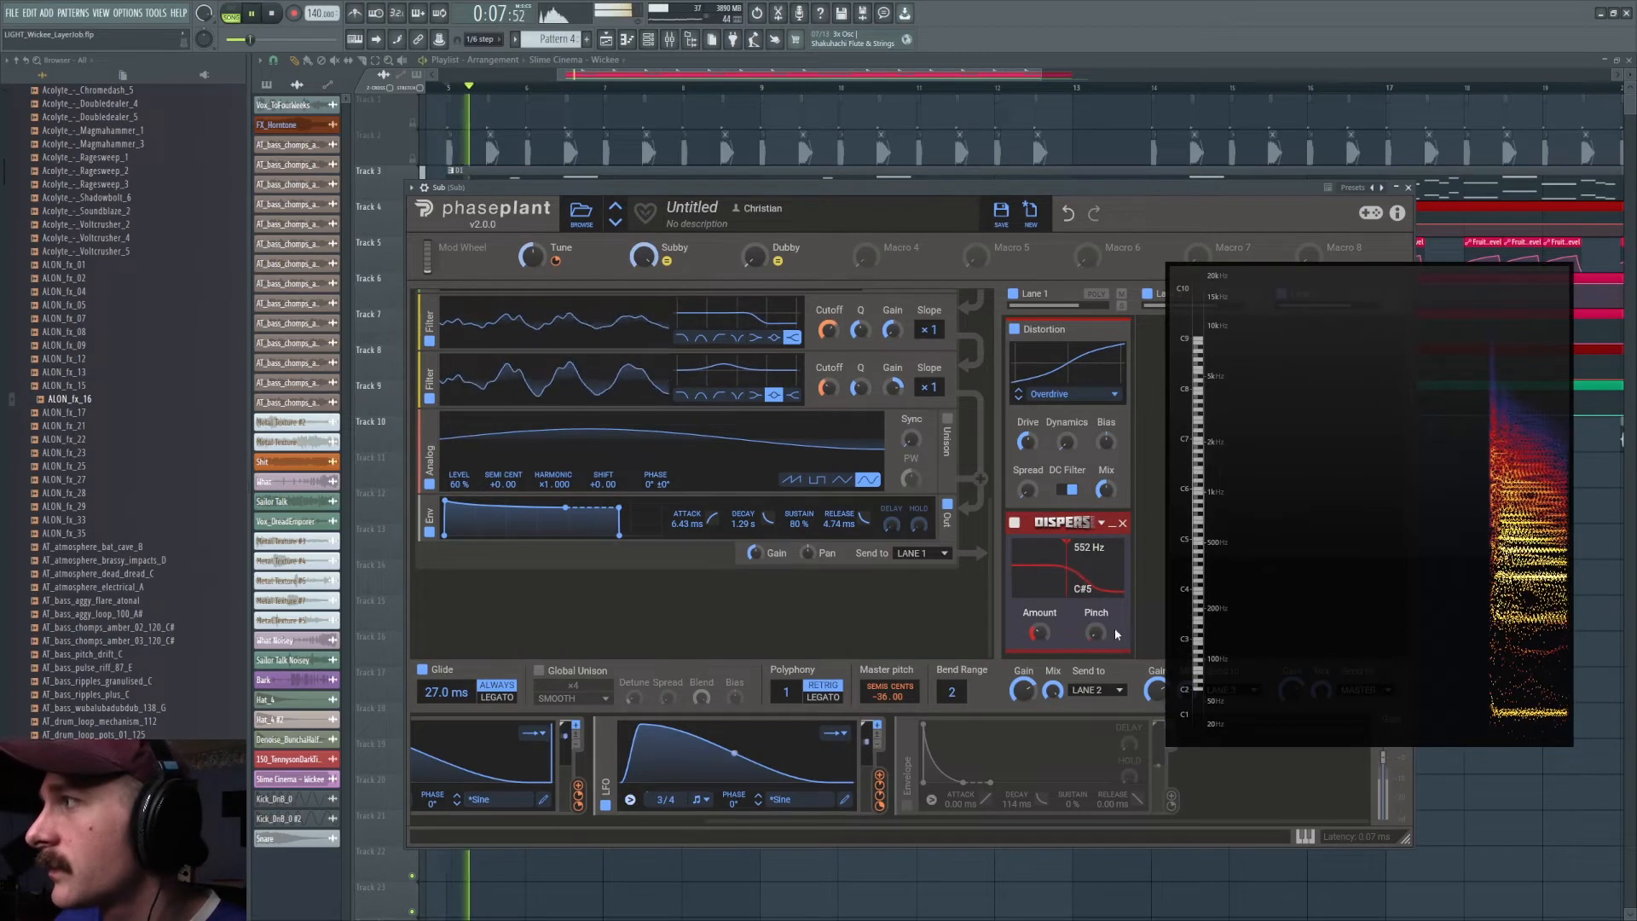
{"action": "key", "text": "space"}
{"action": "left_click", "coordinate": [906, 805]}
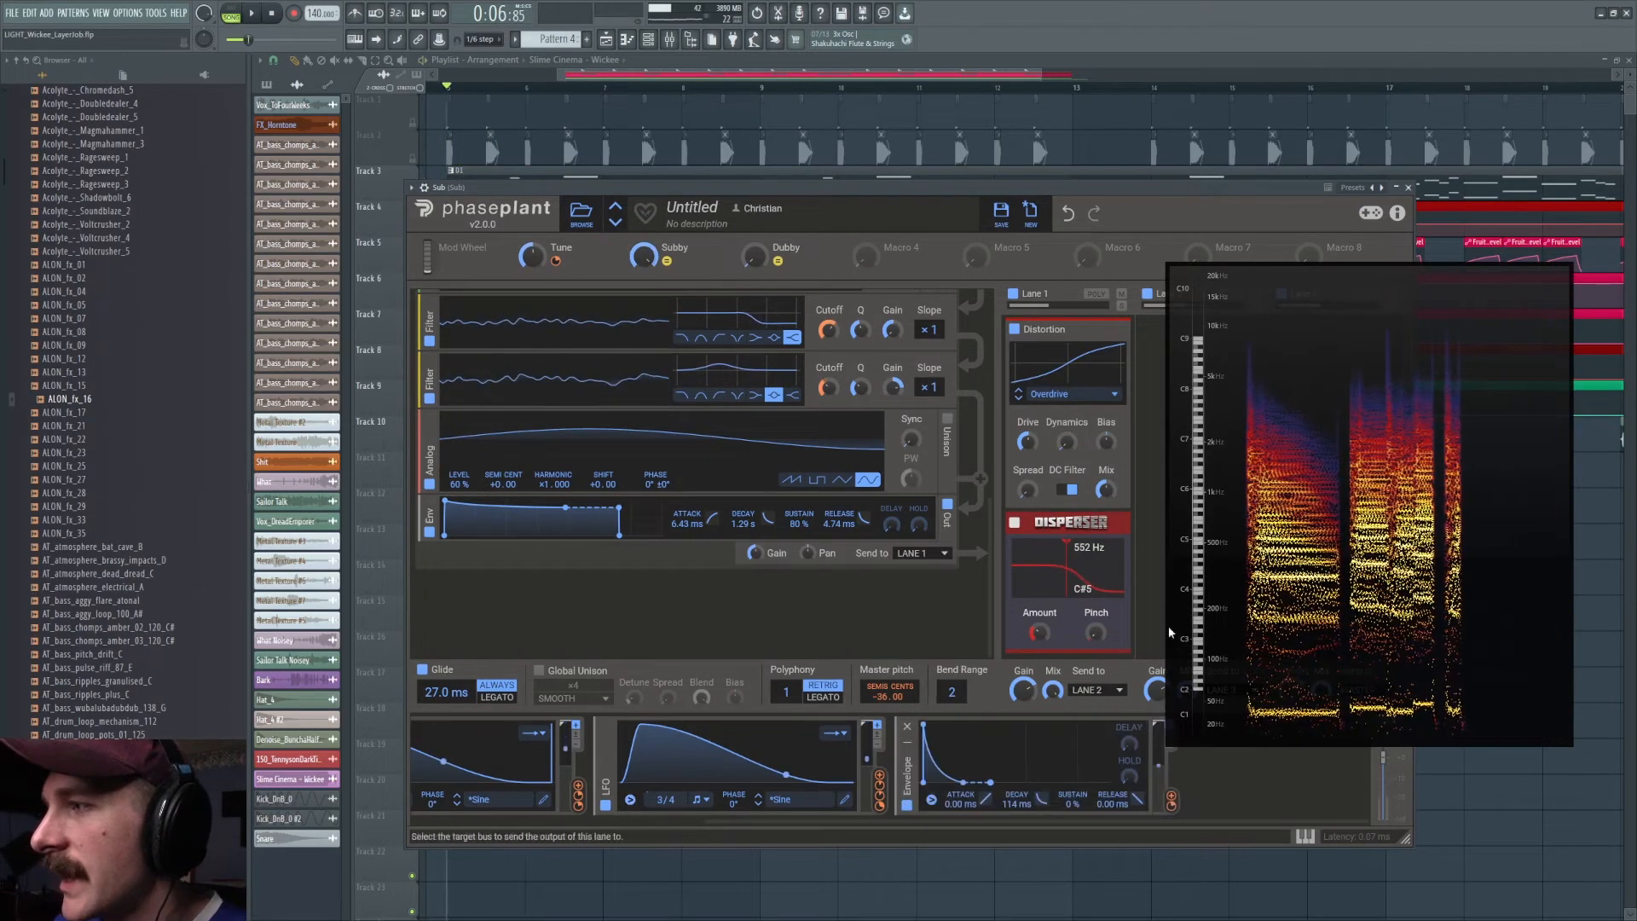
{"action": "key", "text": "space"}
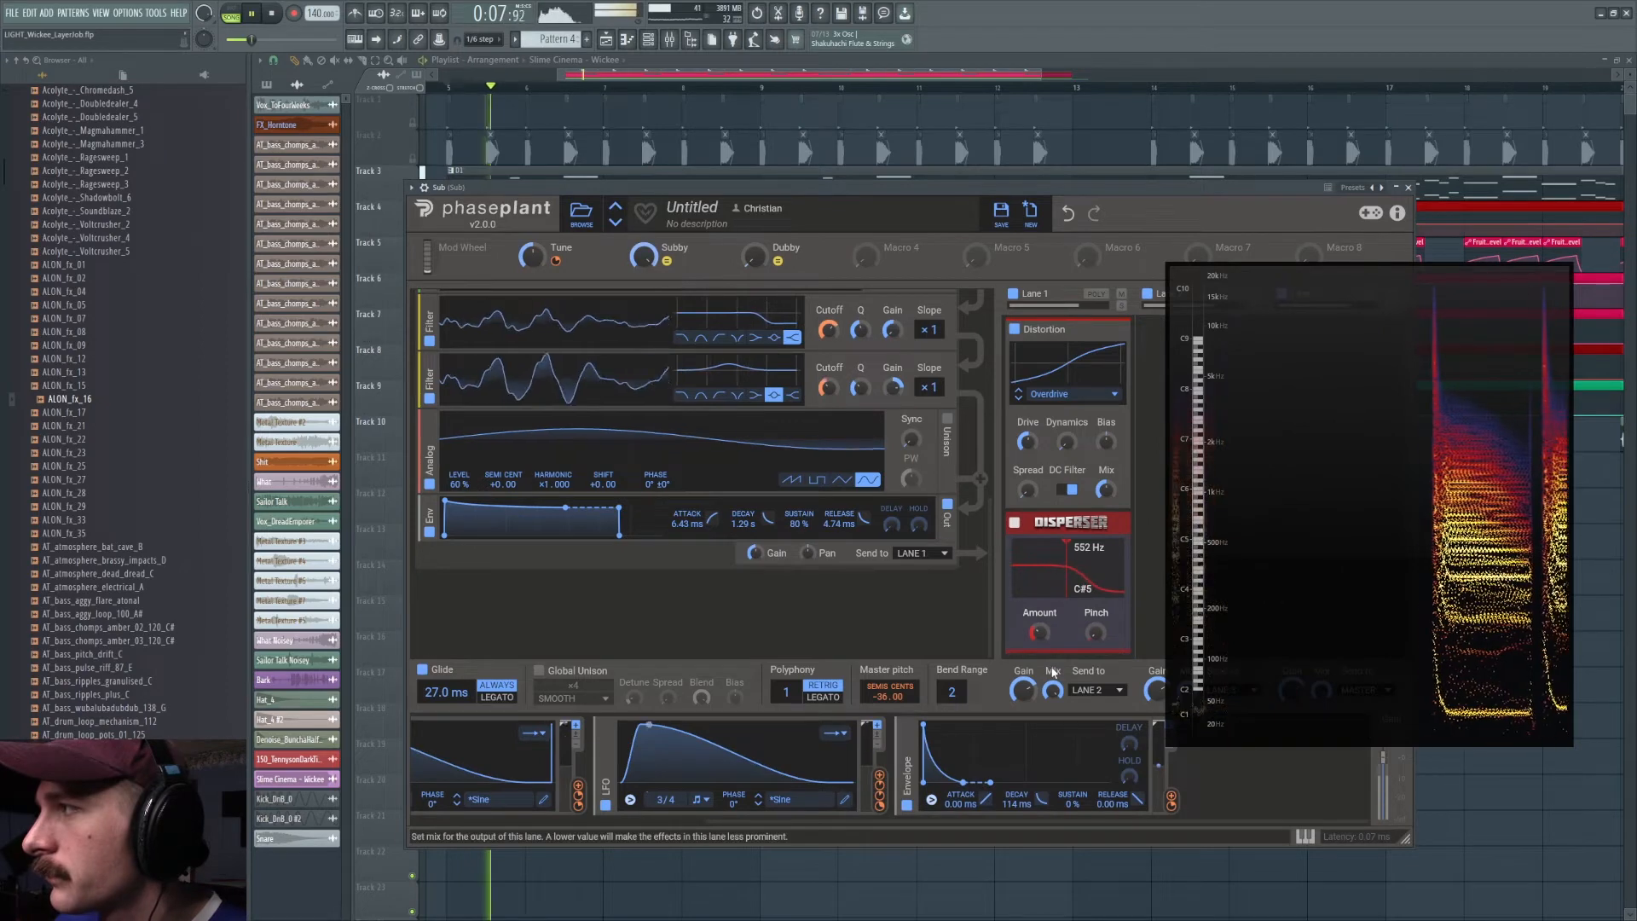
{"action": "key", "text": "space"}
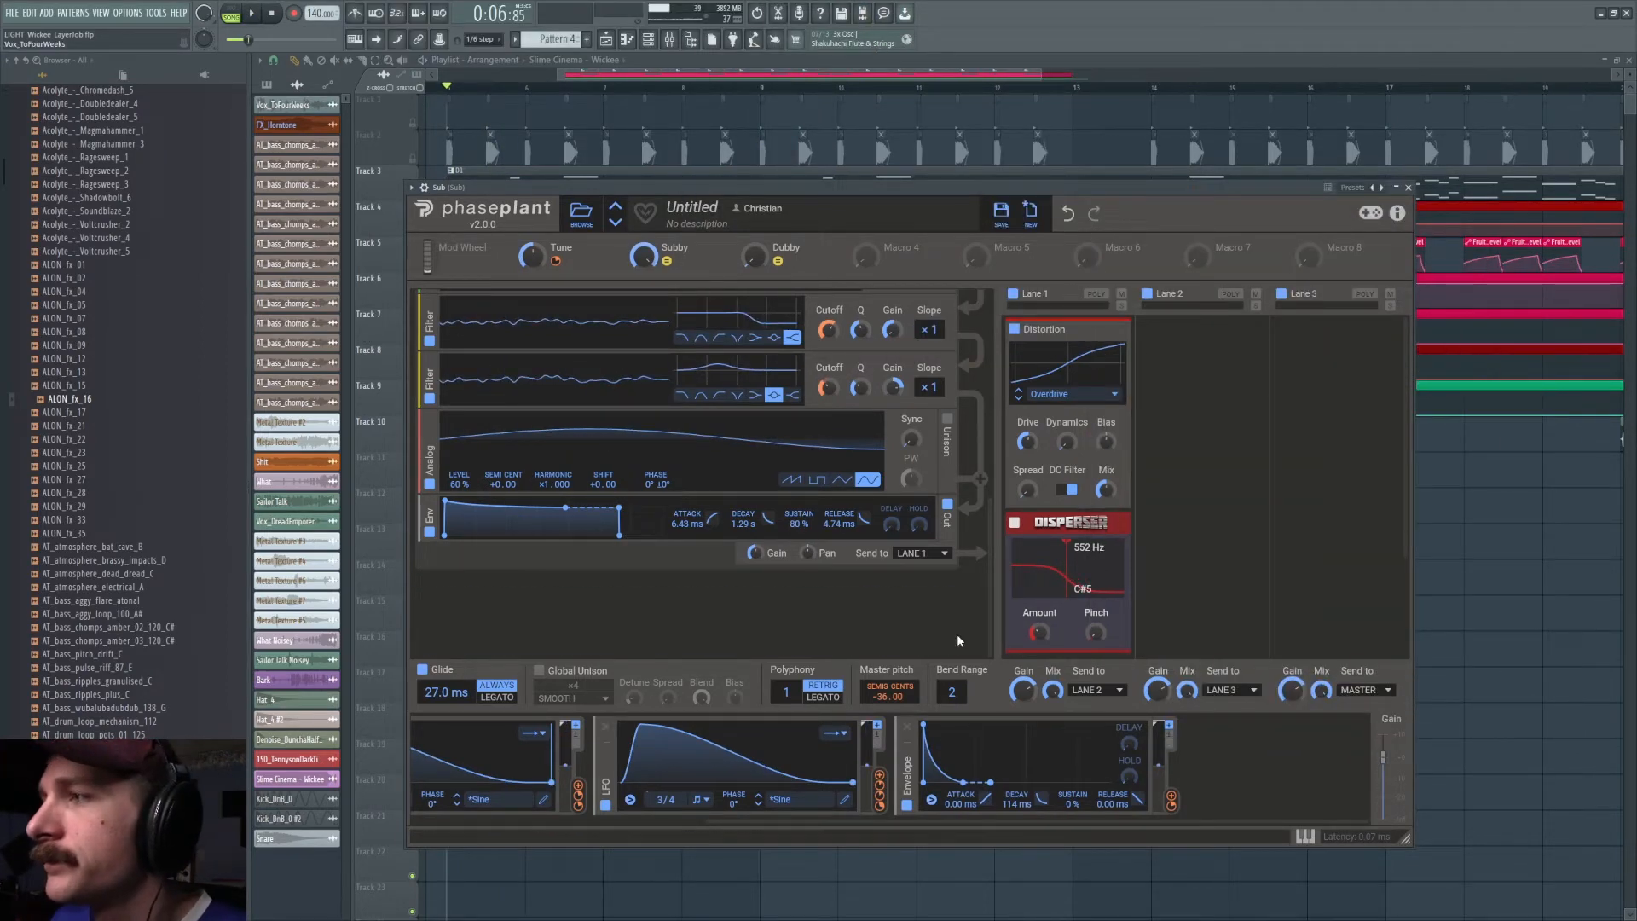
- Examine which generator and filter parameters the 3/4, 4/4 and 8/4 LFOs modulate
{"action": "scroll", "coordinate": [1036, 788], "scroll_direction": "up", "scroll_amount": 2}
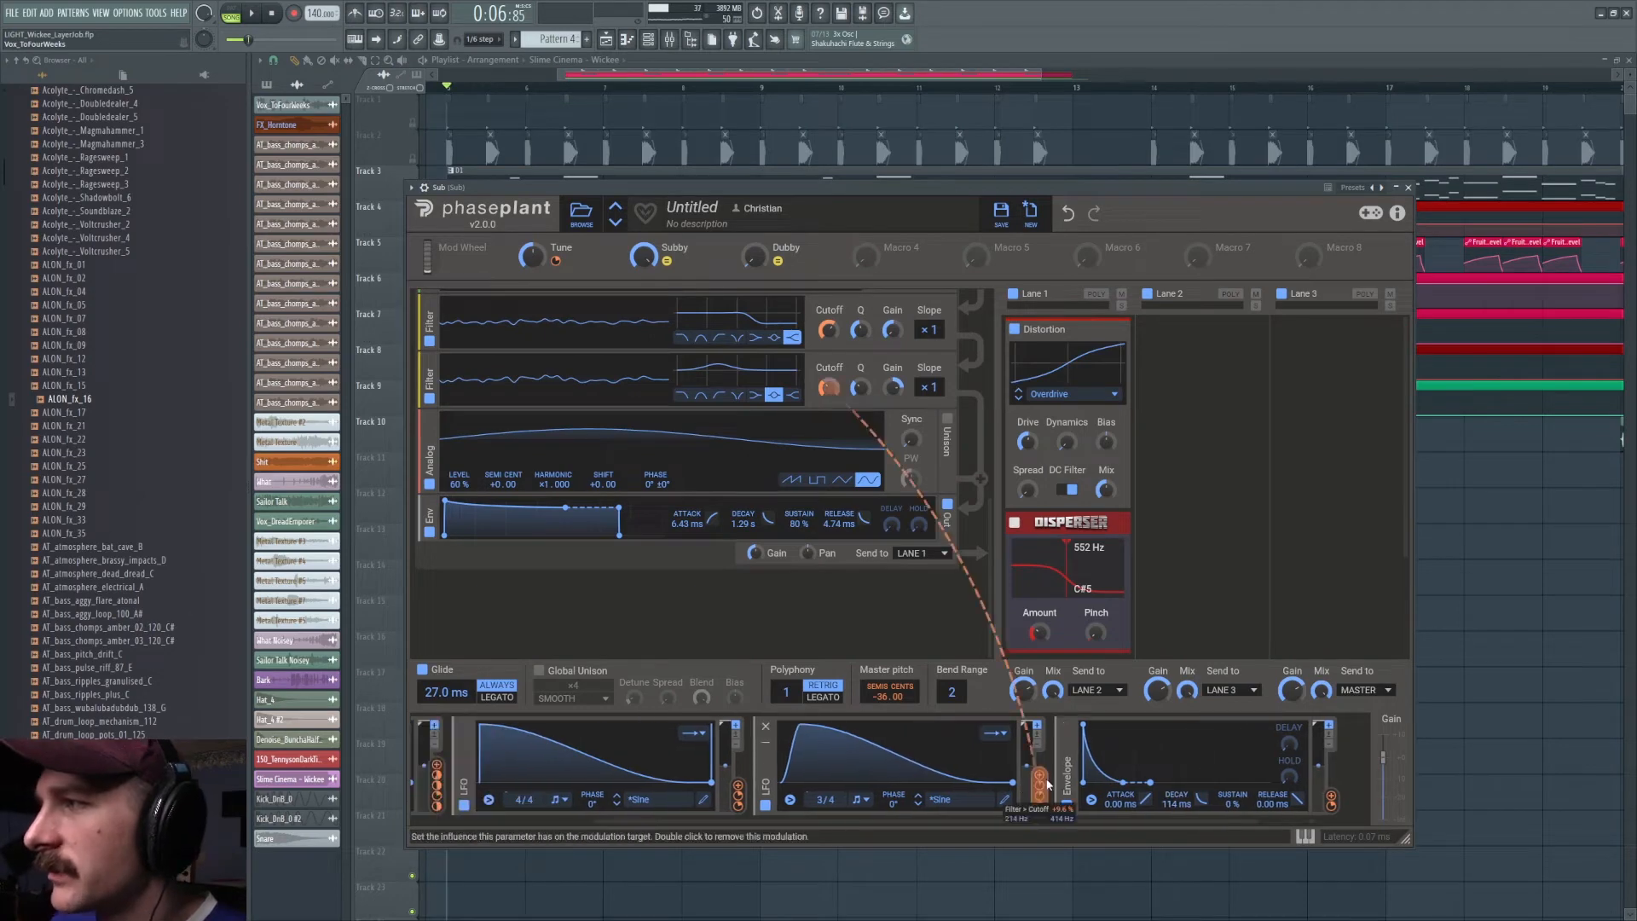
{"action": "mouse_move", "coordinate": [1043, 809]}
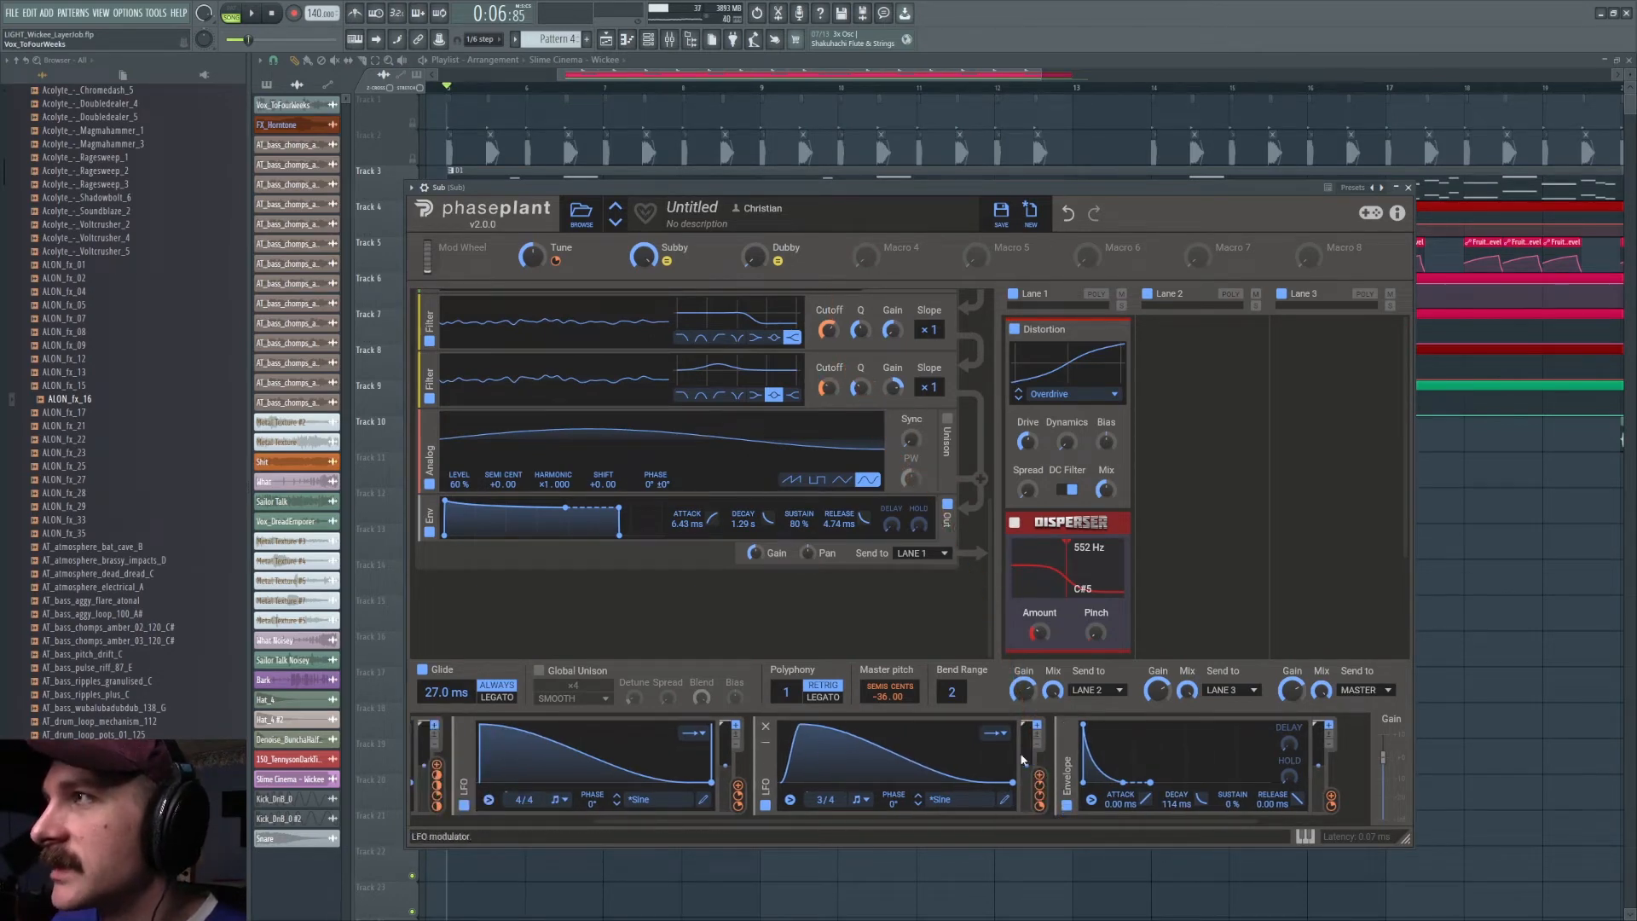
{"action": "scroll", "coordinate": [961, 545], "scroll_direction": "up", "scroll_amount": 3}
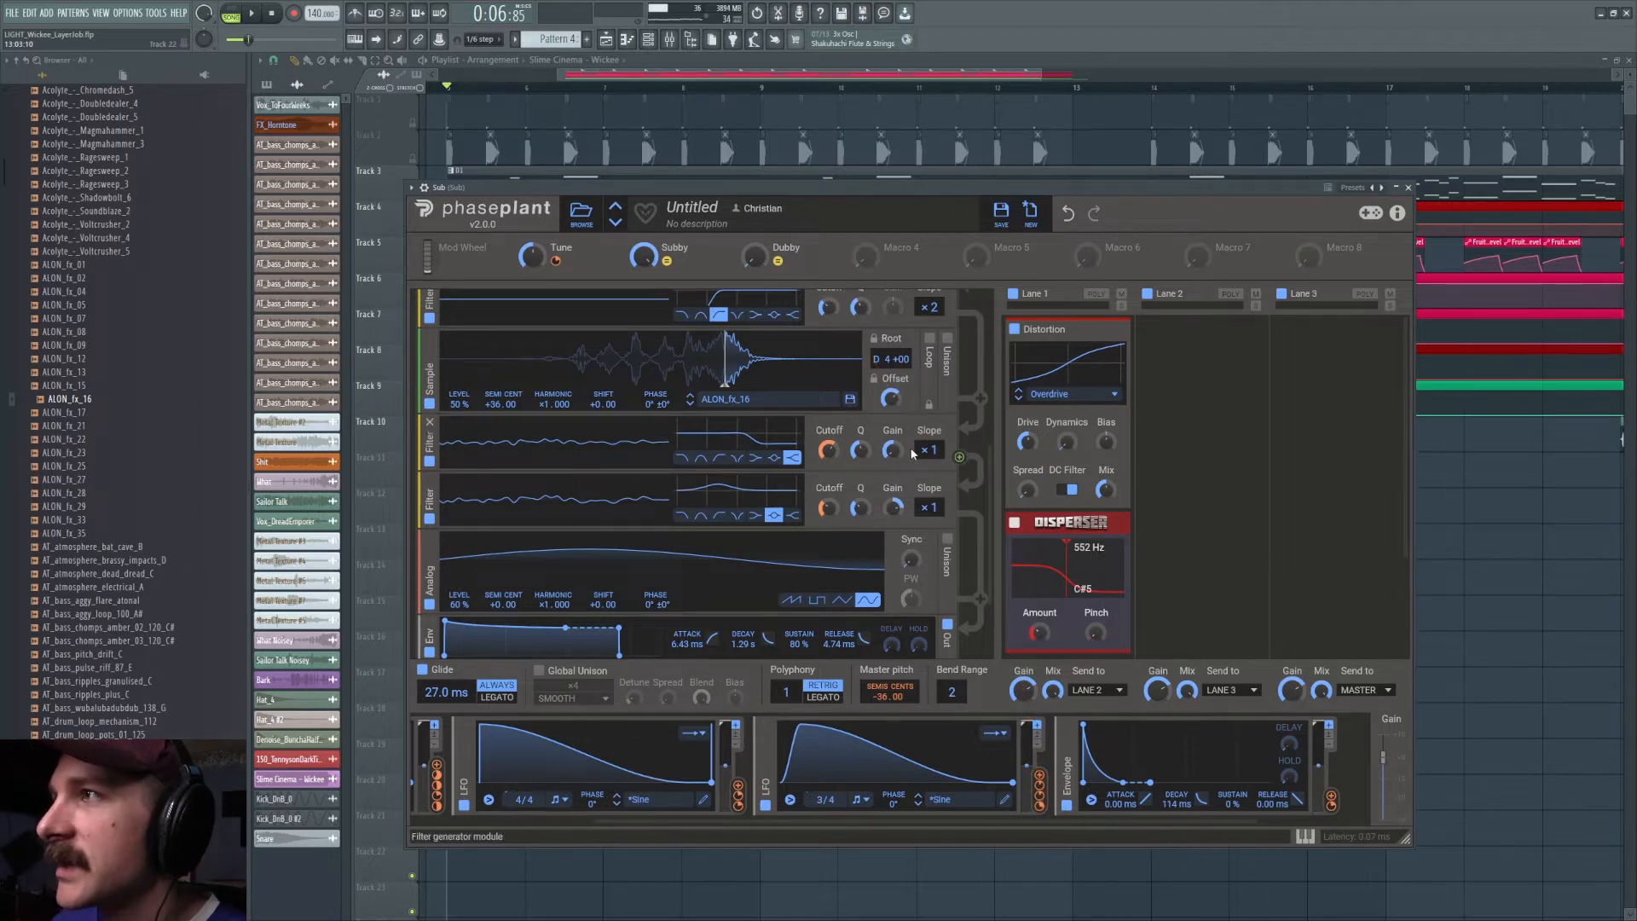
{"action": "scroll", "coordinate": [912, 454], "scroll_direction": "up", "scroll_amount": 2}
{"action": "scroll", "coordinate": [853, 773], "scroll_direction": "left", "scroll_amount": 3}
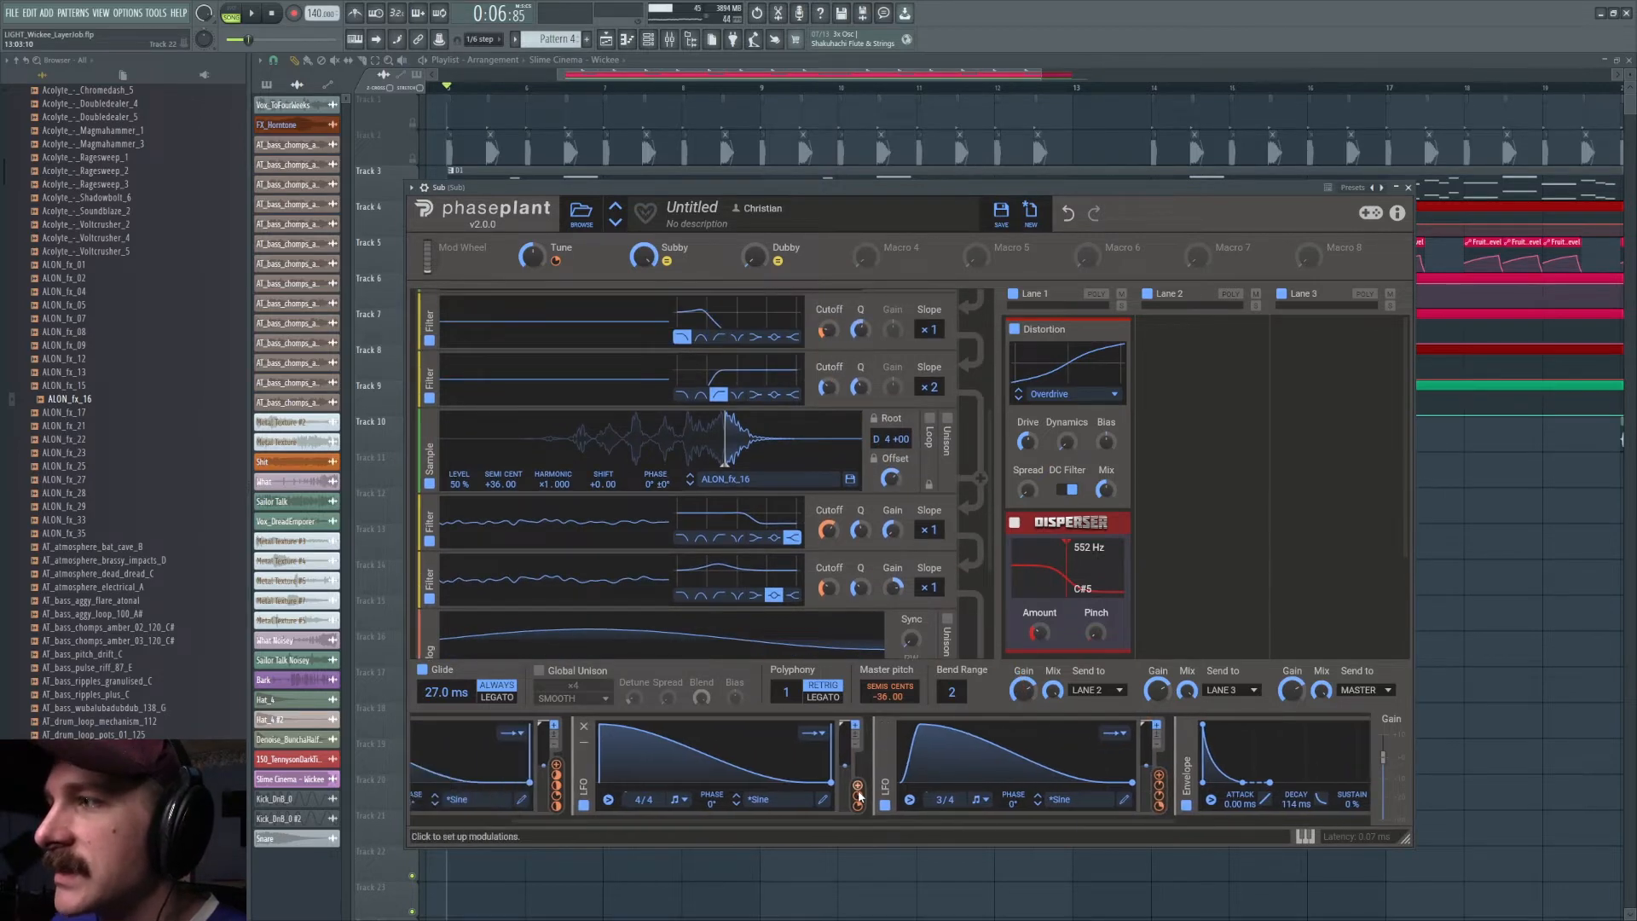
{"action": "scroll", "coordinate": [863, 626], "scroll_direction": "up", "scroll_amount": 7}
{"action": "mouse_move", "coordinate": [858, 802]}
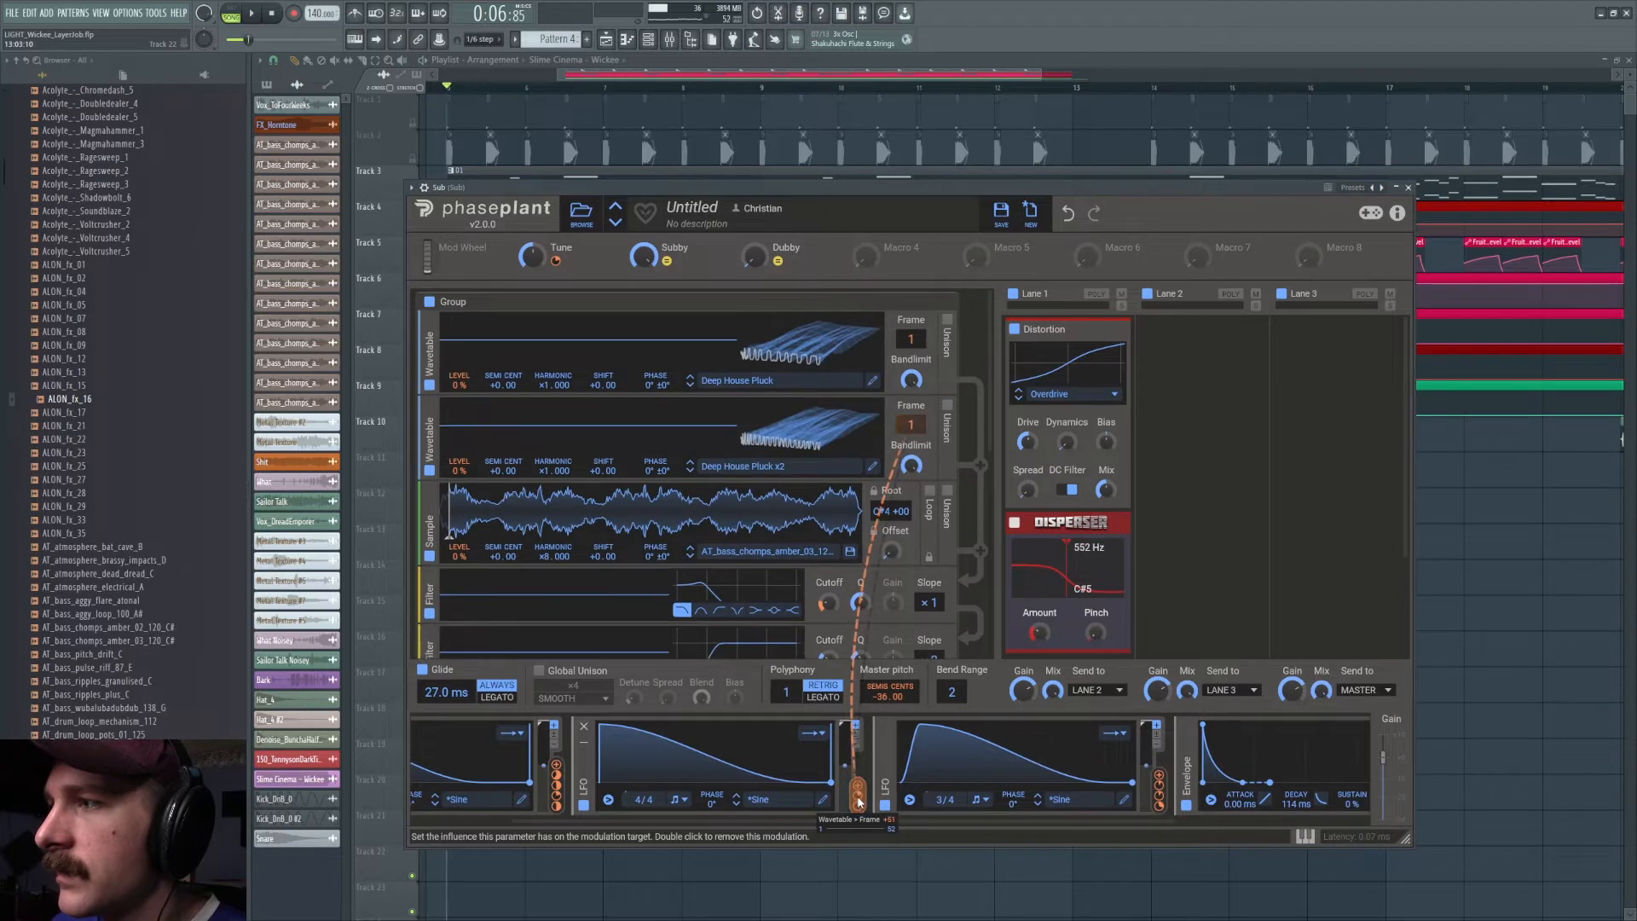
{"action": "scroll", "coordinate": [852, 785], "scroll_direction": "left", "scroll_amount": 4}
{"action": "mouse_move", "coordinate": [697, 797]}
{"action": "left_click_drag", "start_coordinate": [703, 805], "coordinate": [700, 793]}
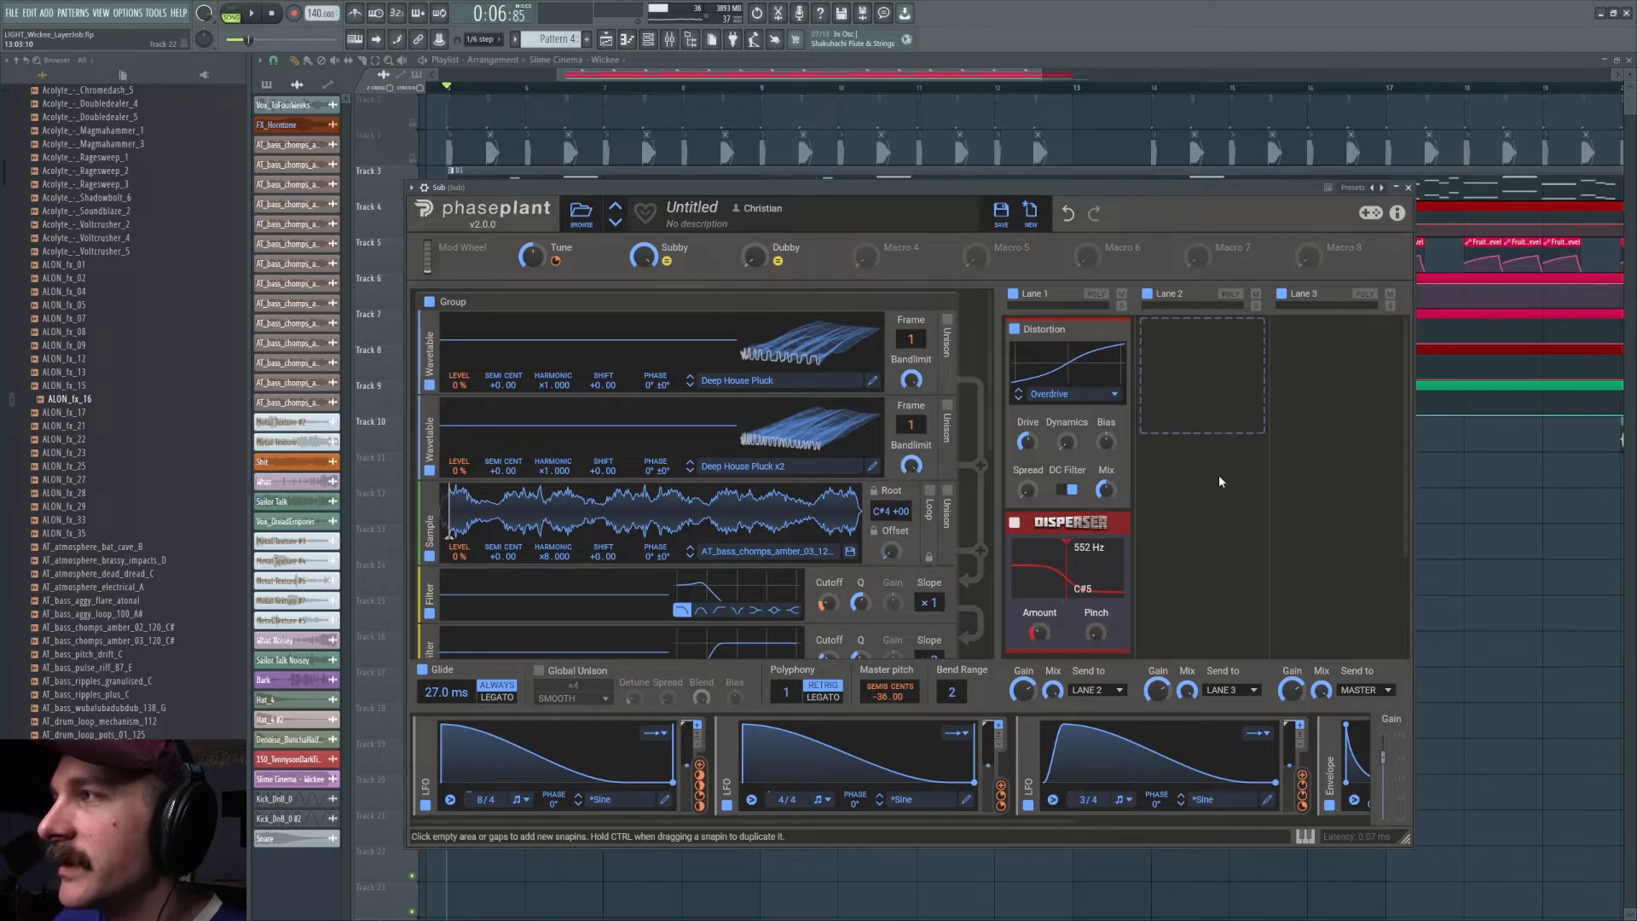
- Open the Pro-Q 3 equalizer on the Sub mixer track and audition the bass through it
{"action": "left_click", "coordinate": [670, 40]}
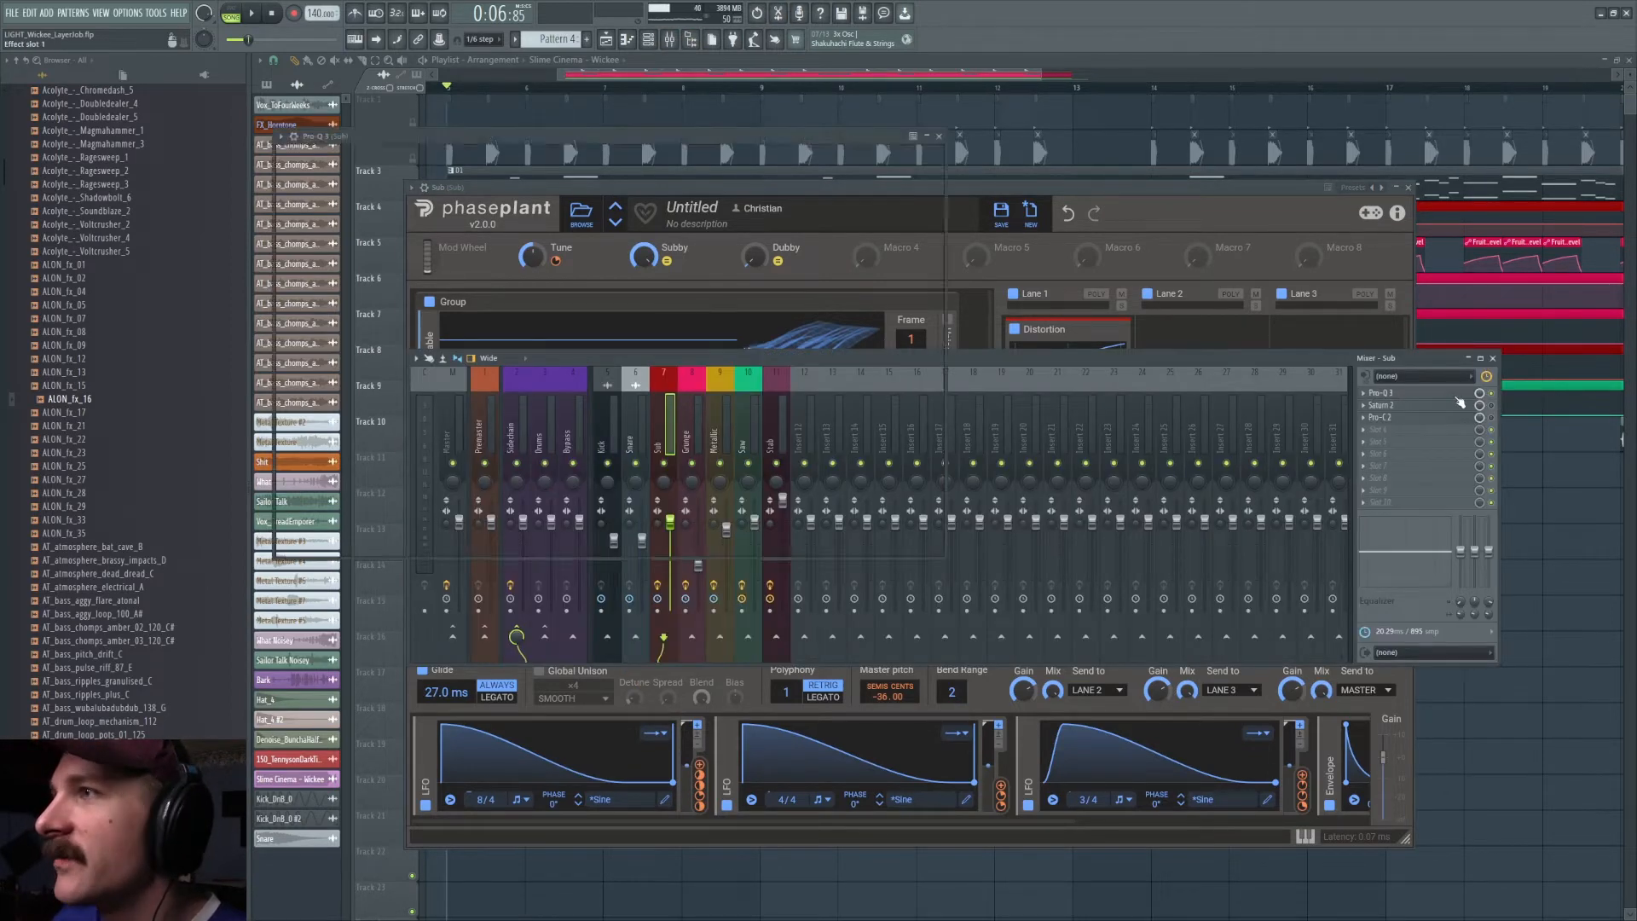
{"action": "left_click", "coordinate": [1456, 394]}
{"action": "key", "text": "space"}
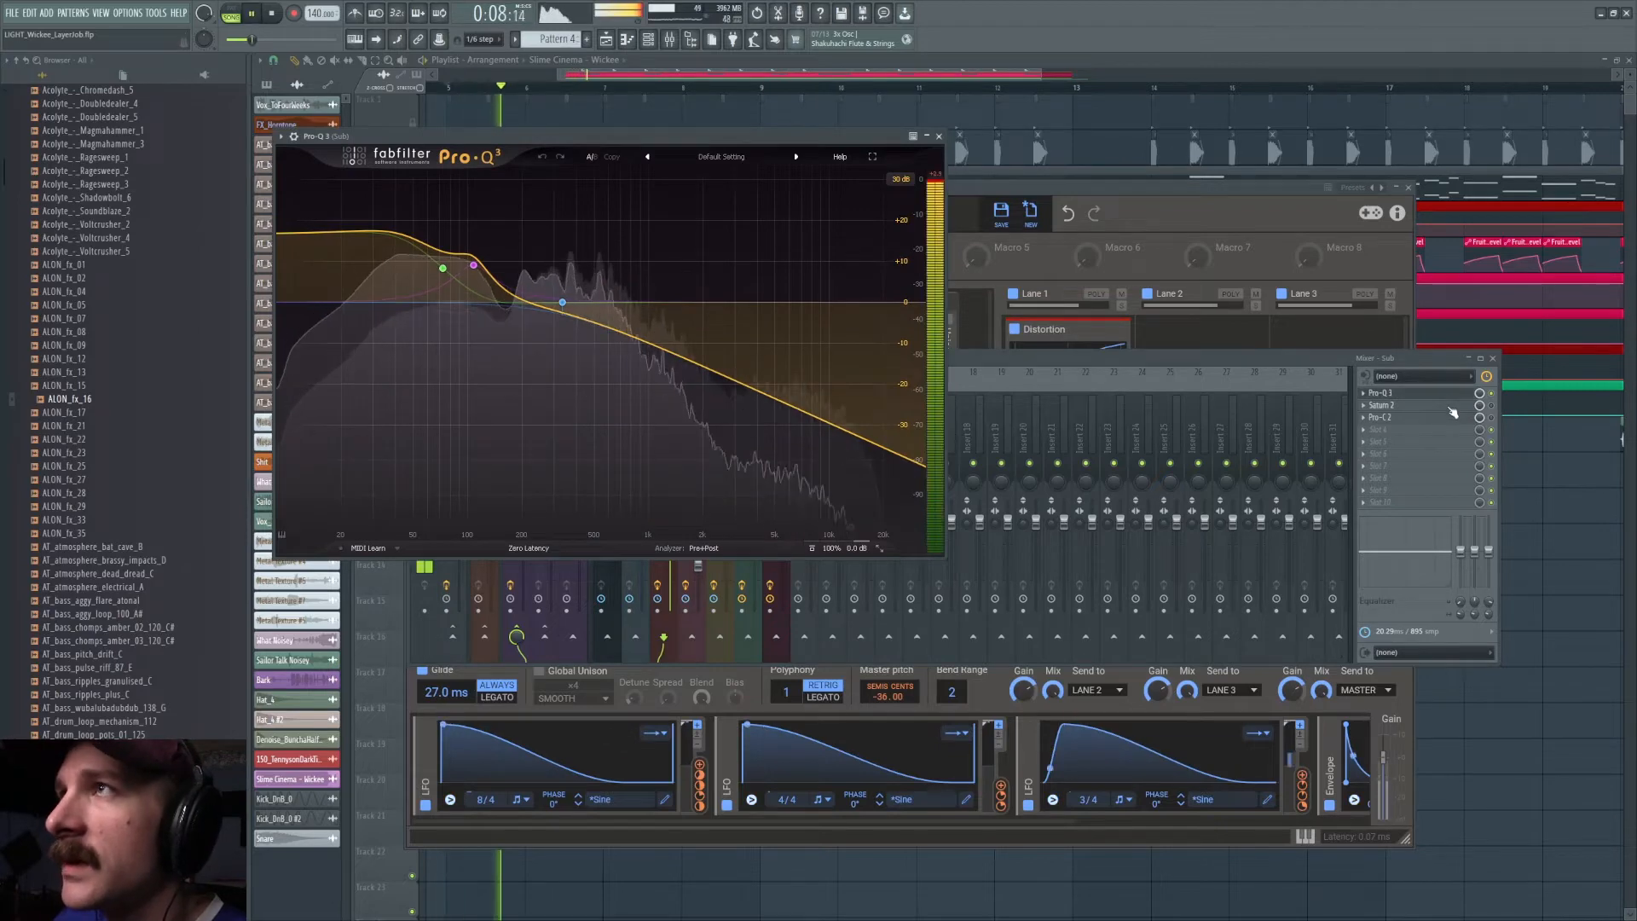
{"action": "key", "text": "space"}
- Open the Saturn 2 saturation effect on the Sub mixer track and audition the bass through it
{"action": "left_click", "coordinate": [1440, 414]}
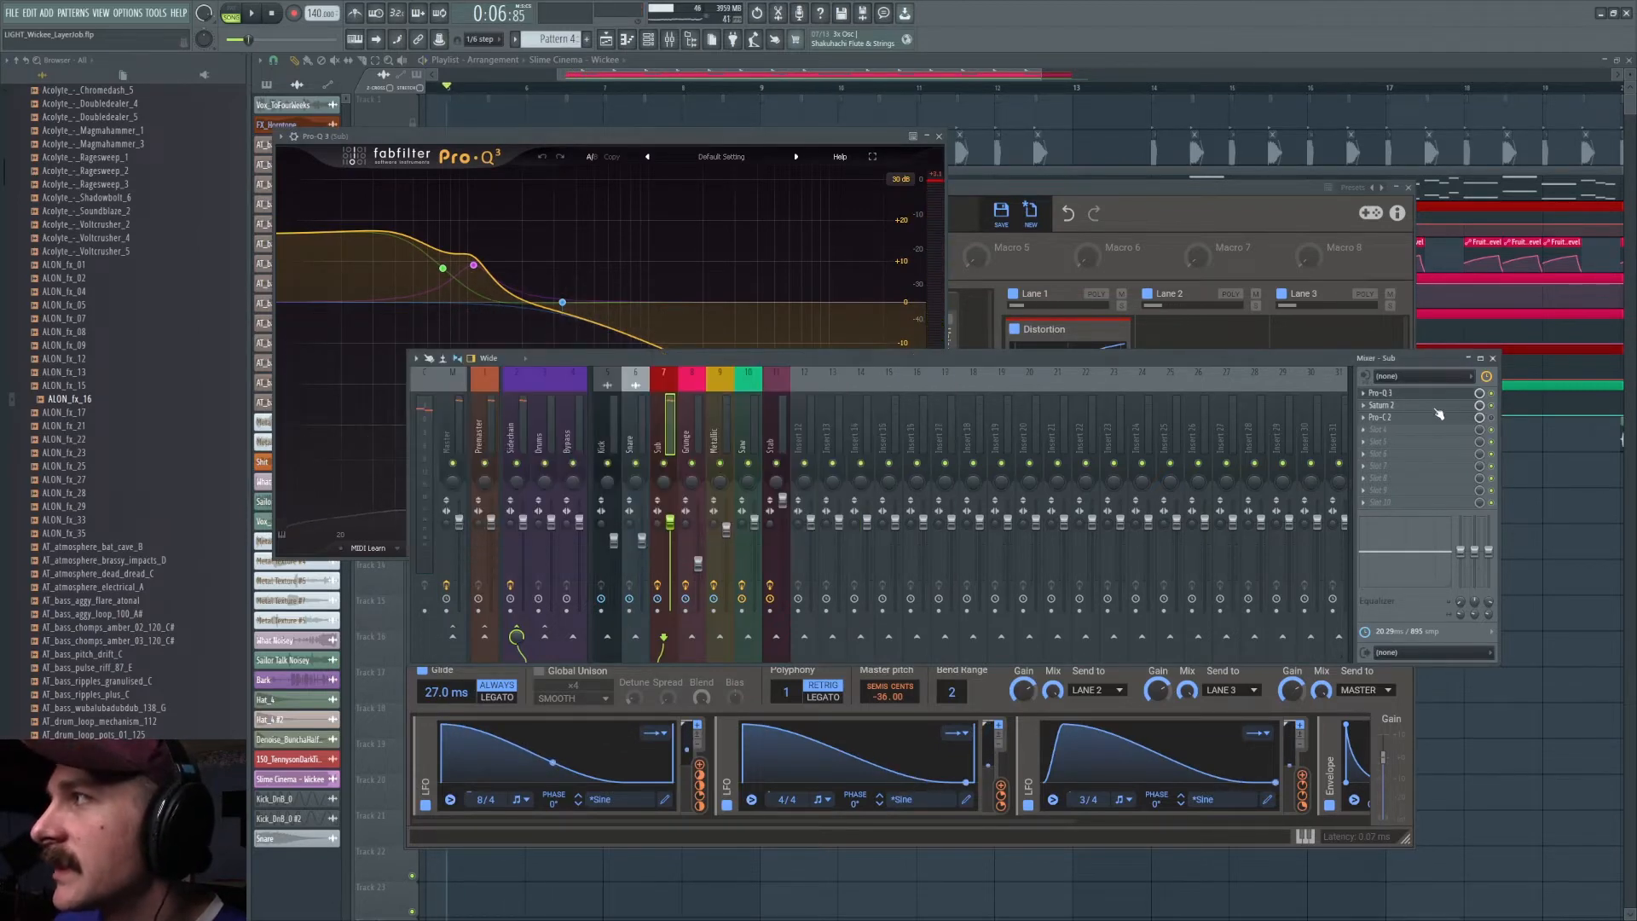
{"action": "left_click", "coordinate": [1436, 409]}
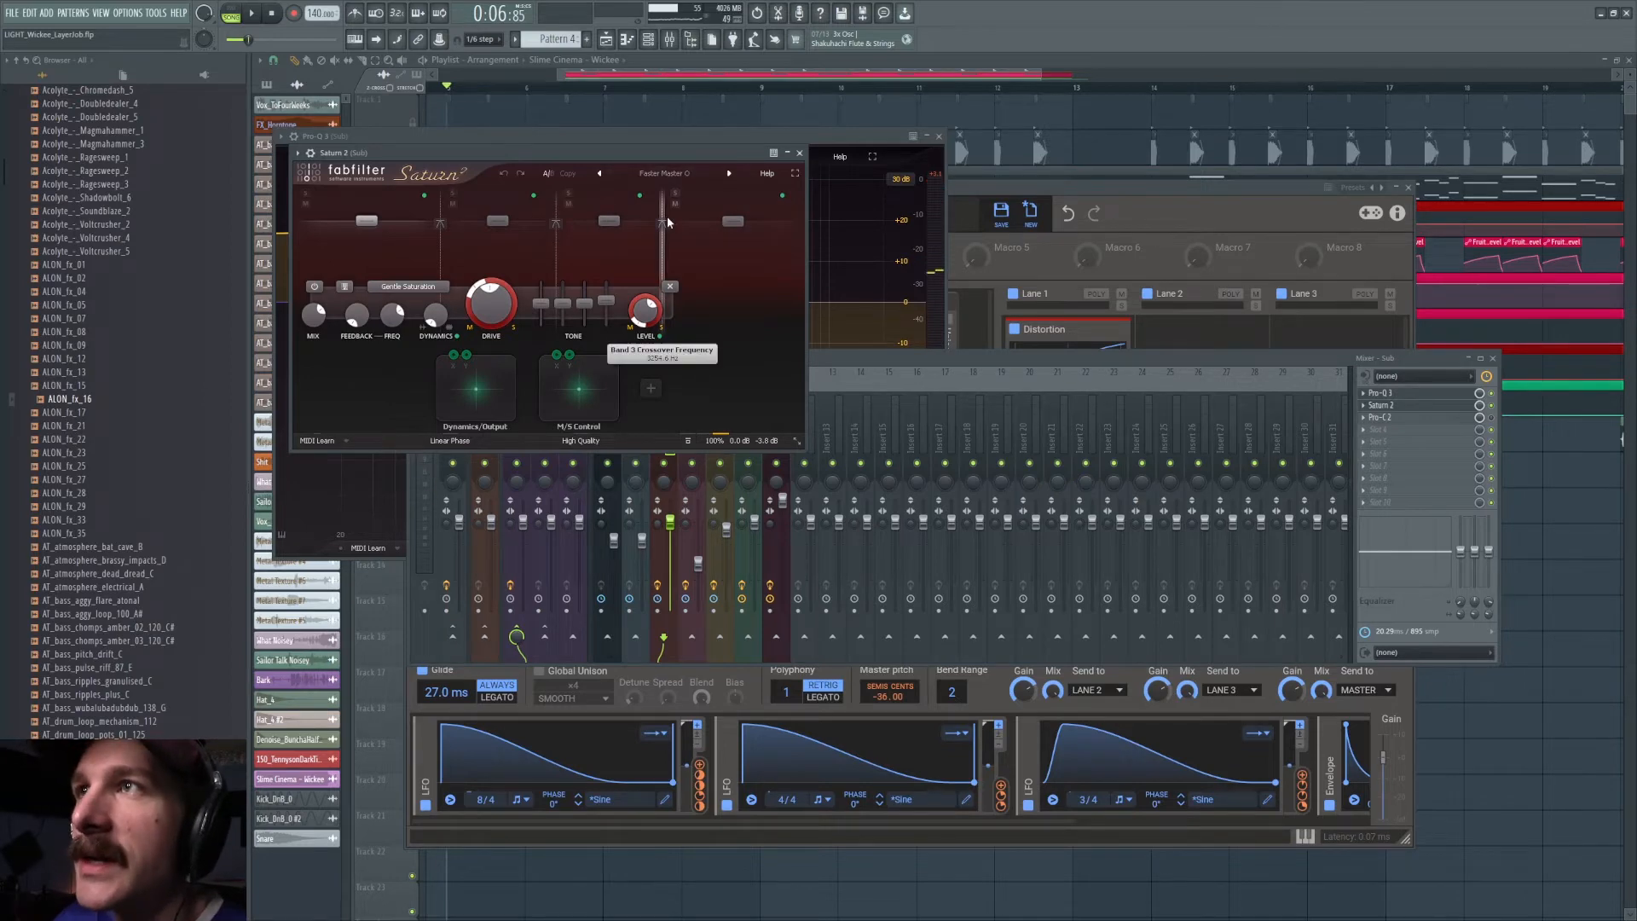
{"action": "key", "text": "space"}
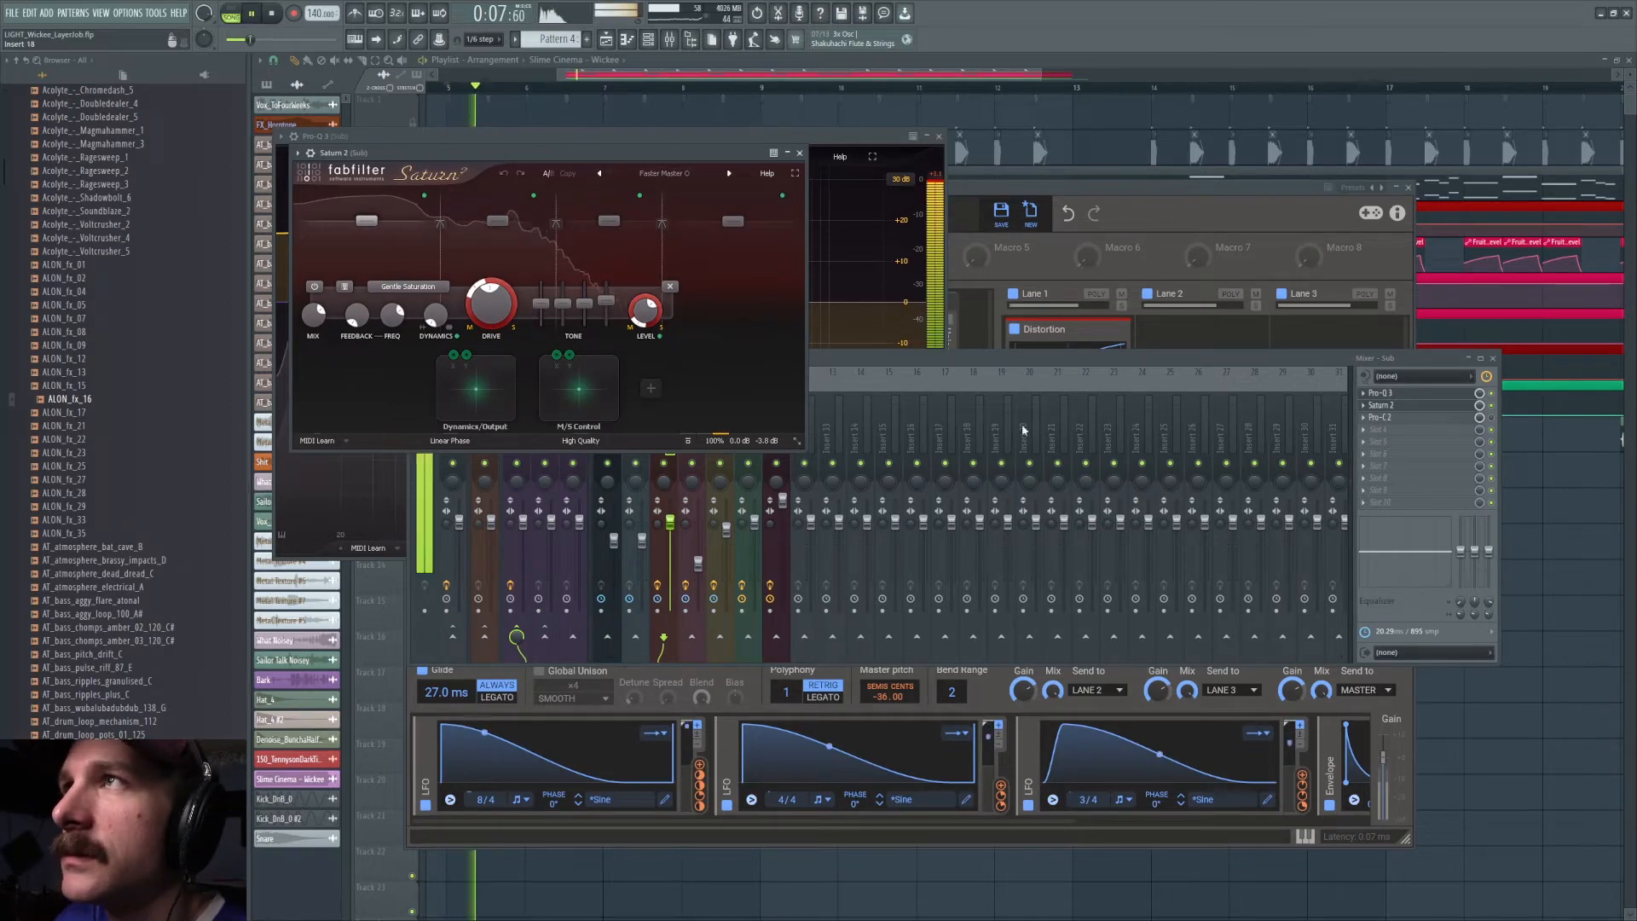
{"action": "key", "text": "space"}
- Open the Pro-C 2 compressor on the Sub mixer track and audition the bass with its Pumping style
{"action": "left_click", "coordinate": [1491, 417]}
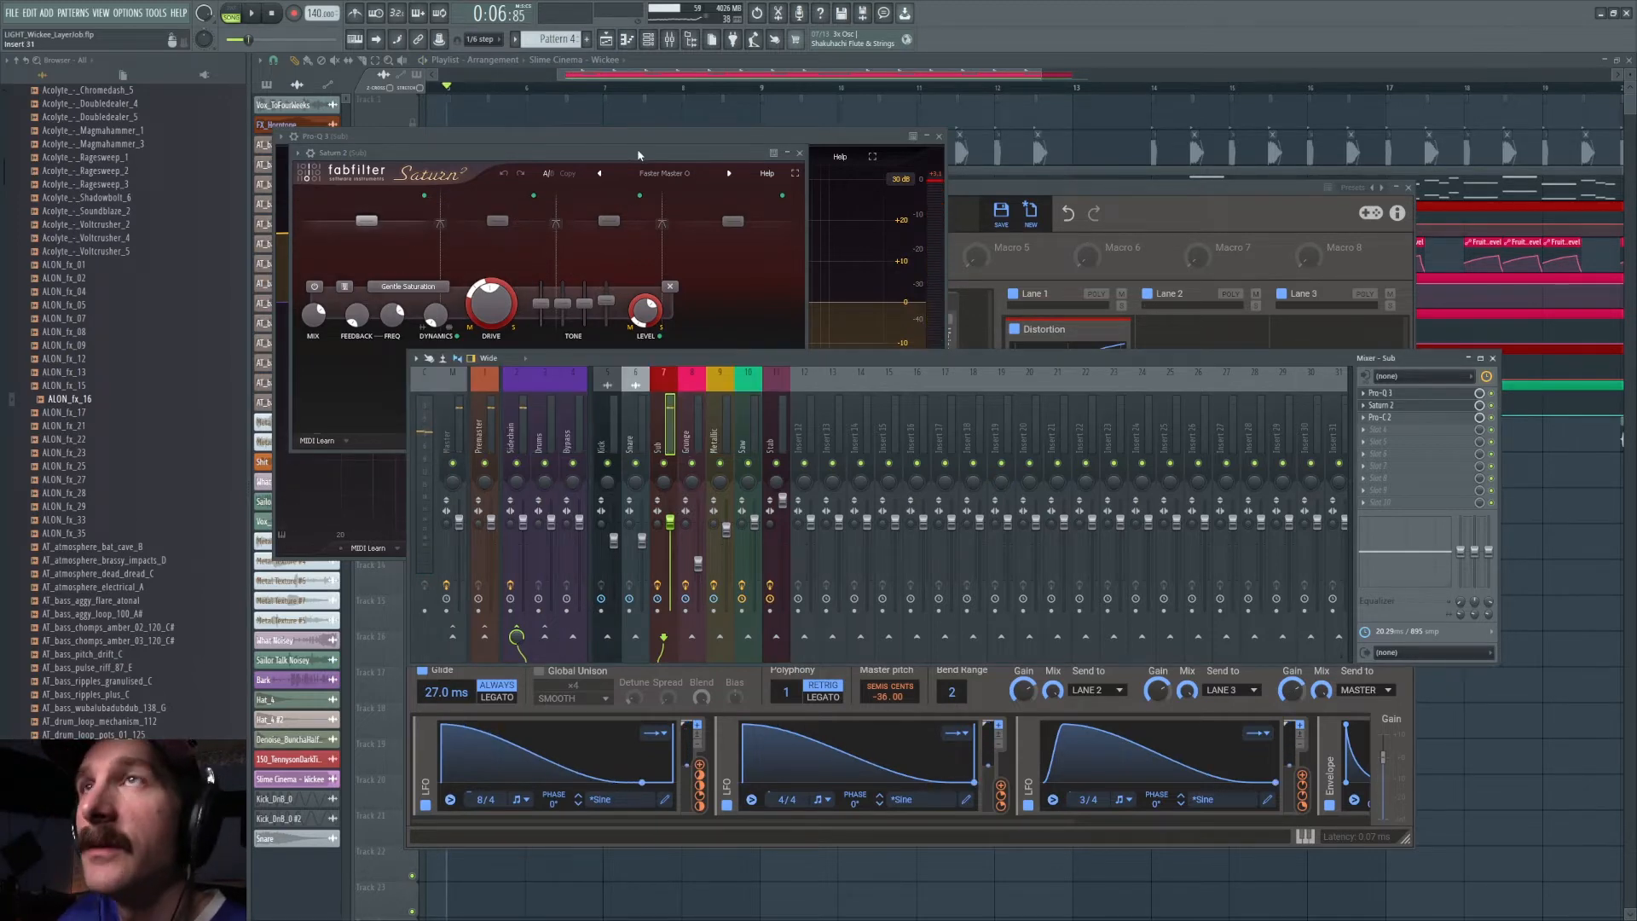
{"action": "left_click", "coordinate": [1399, 419]}
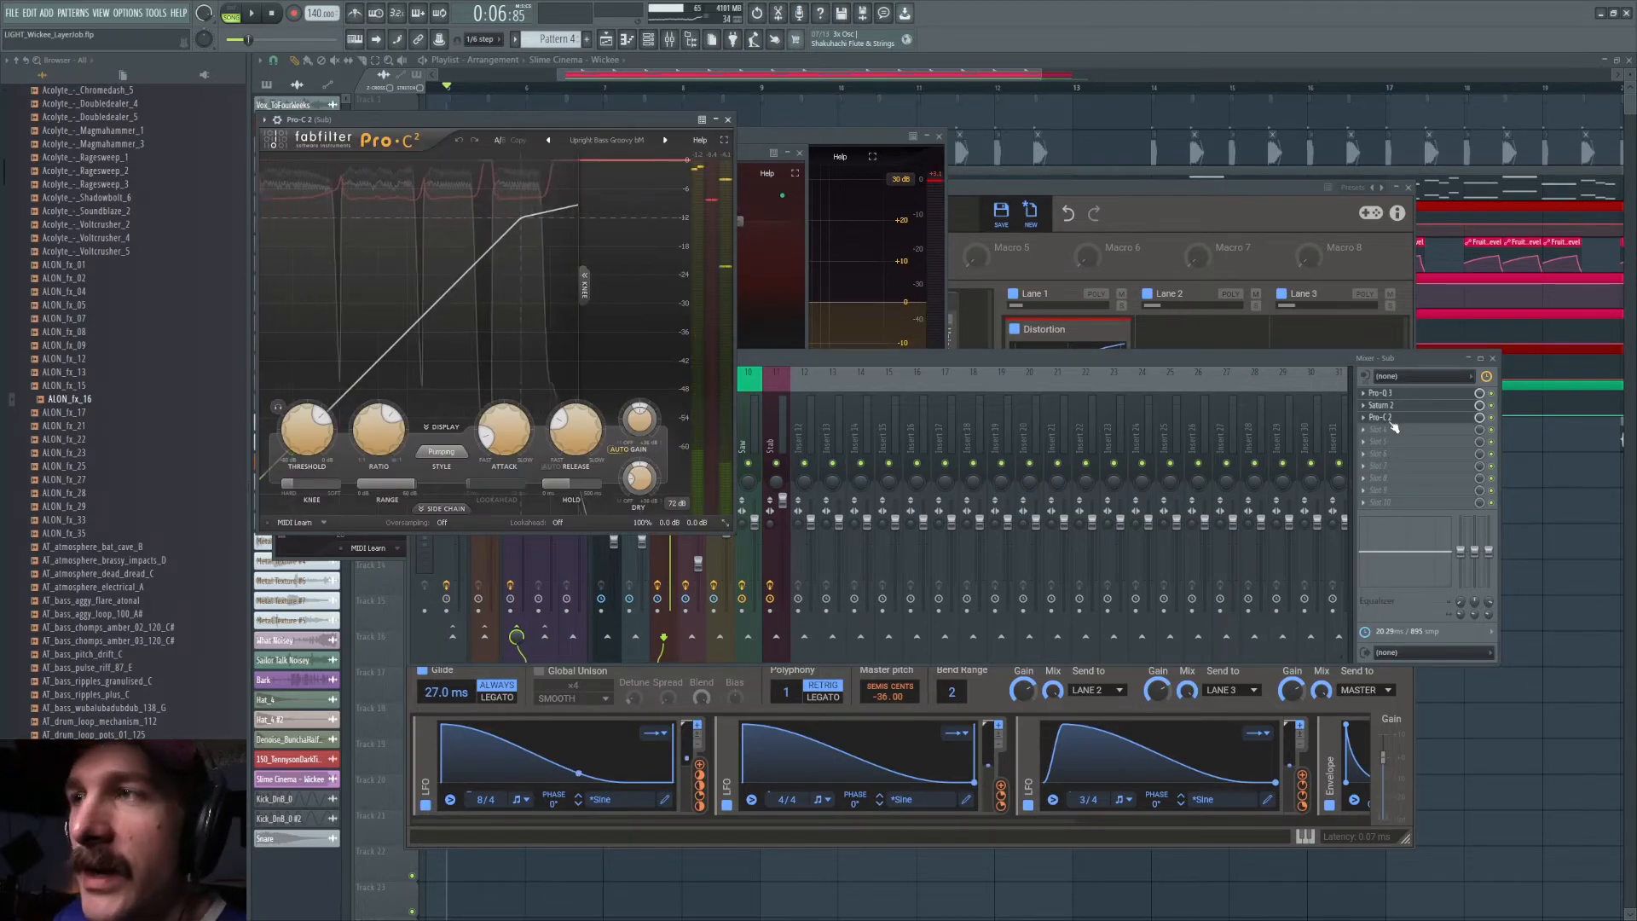
{"action": "key", "text": "space"}
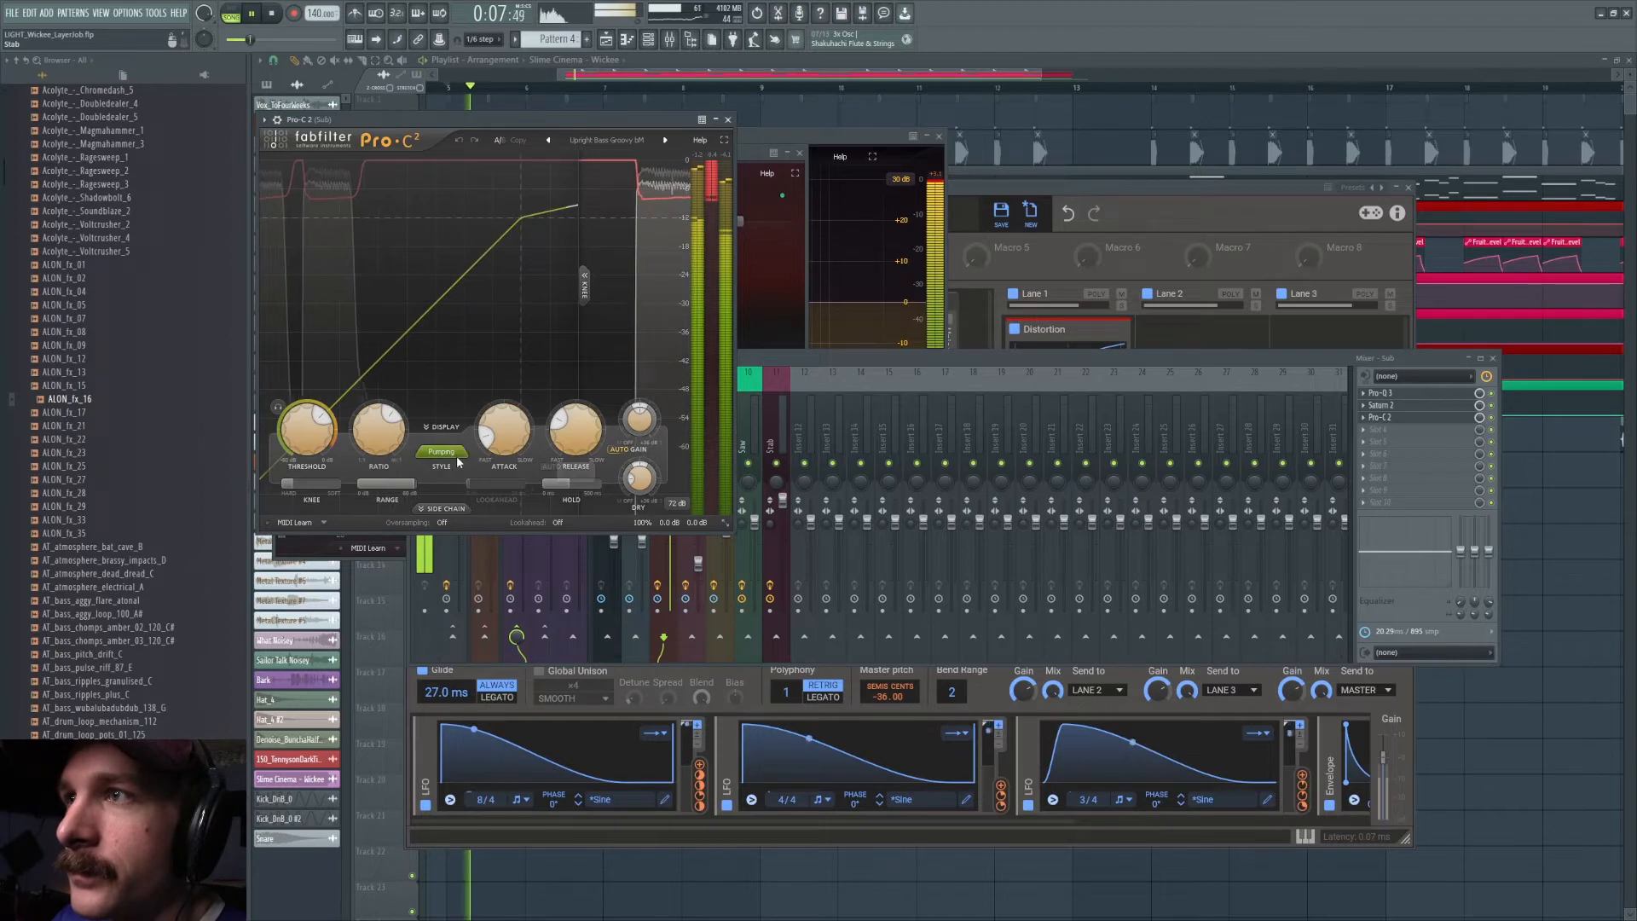
{"action": "key", "text": "space"}
- Move the playlist playback position to bar 14, where the Sub – Subby automation drops, and reopen the Sub instrument
{"action": "left_click", "coordinate": [705, 77]}
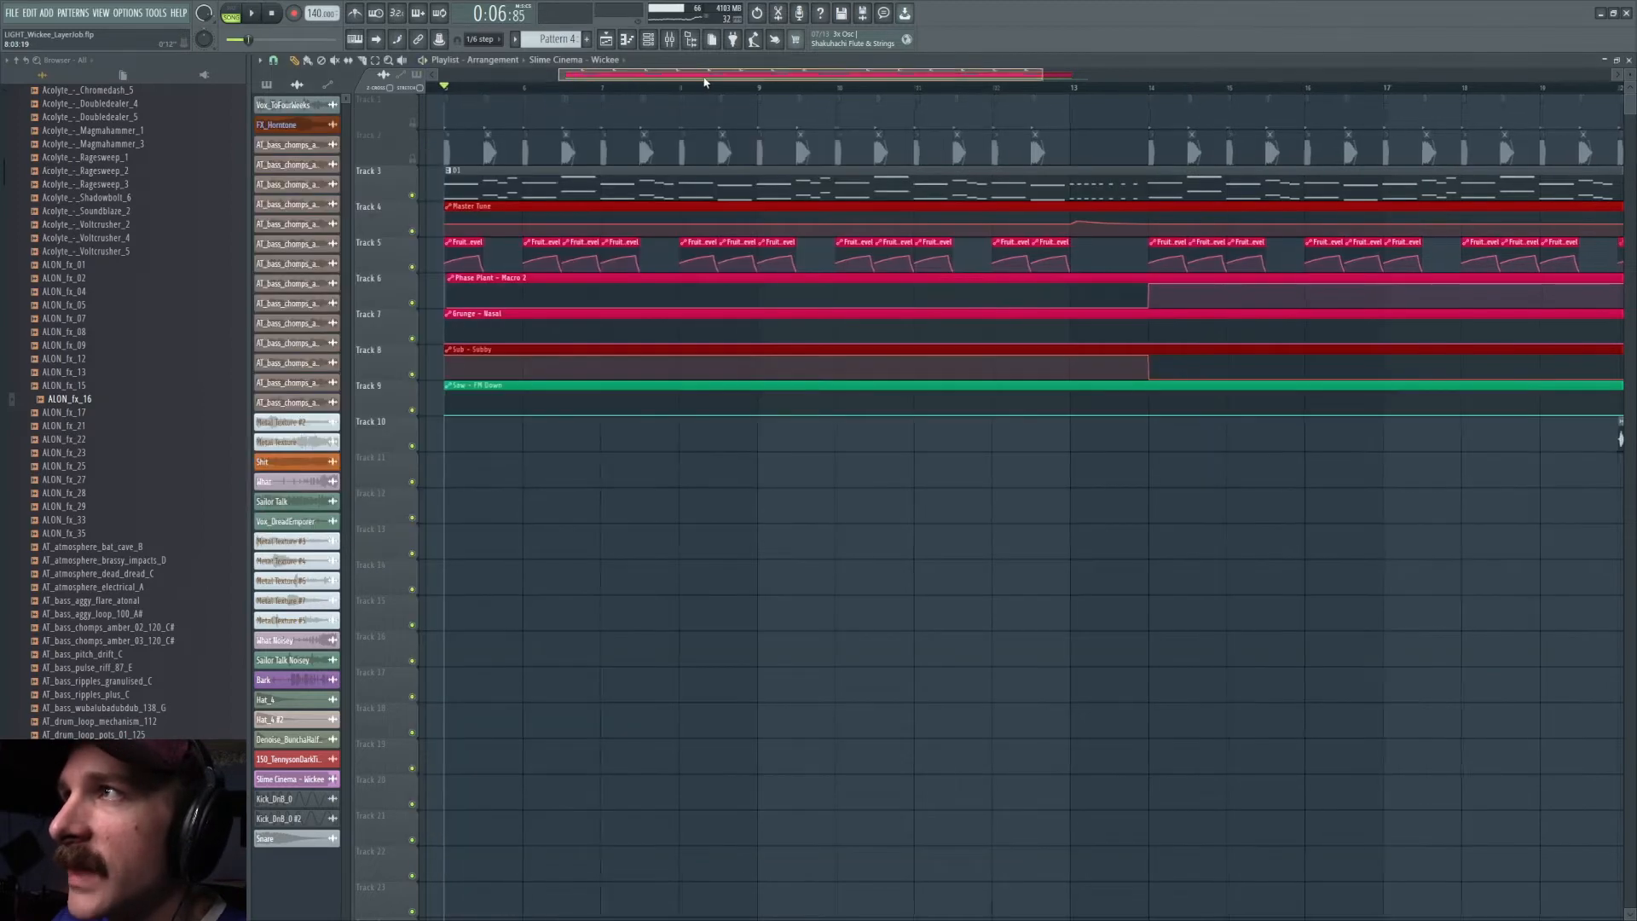
{"action": "scroll", "coordinate": [719, 87], "scroll_direction": "down", "scroll_amount": 3}
{"action": "left_click_drag", "start_coordinate": [734, 74], "coordinate": [821, 79]}
{"action": "left_click", "coordinate": [848, 88]}
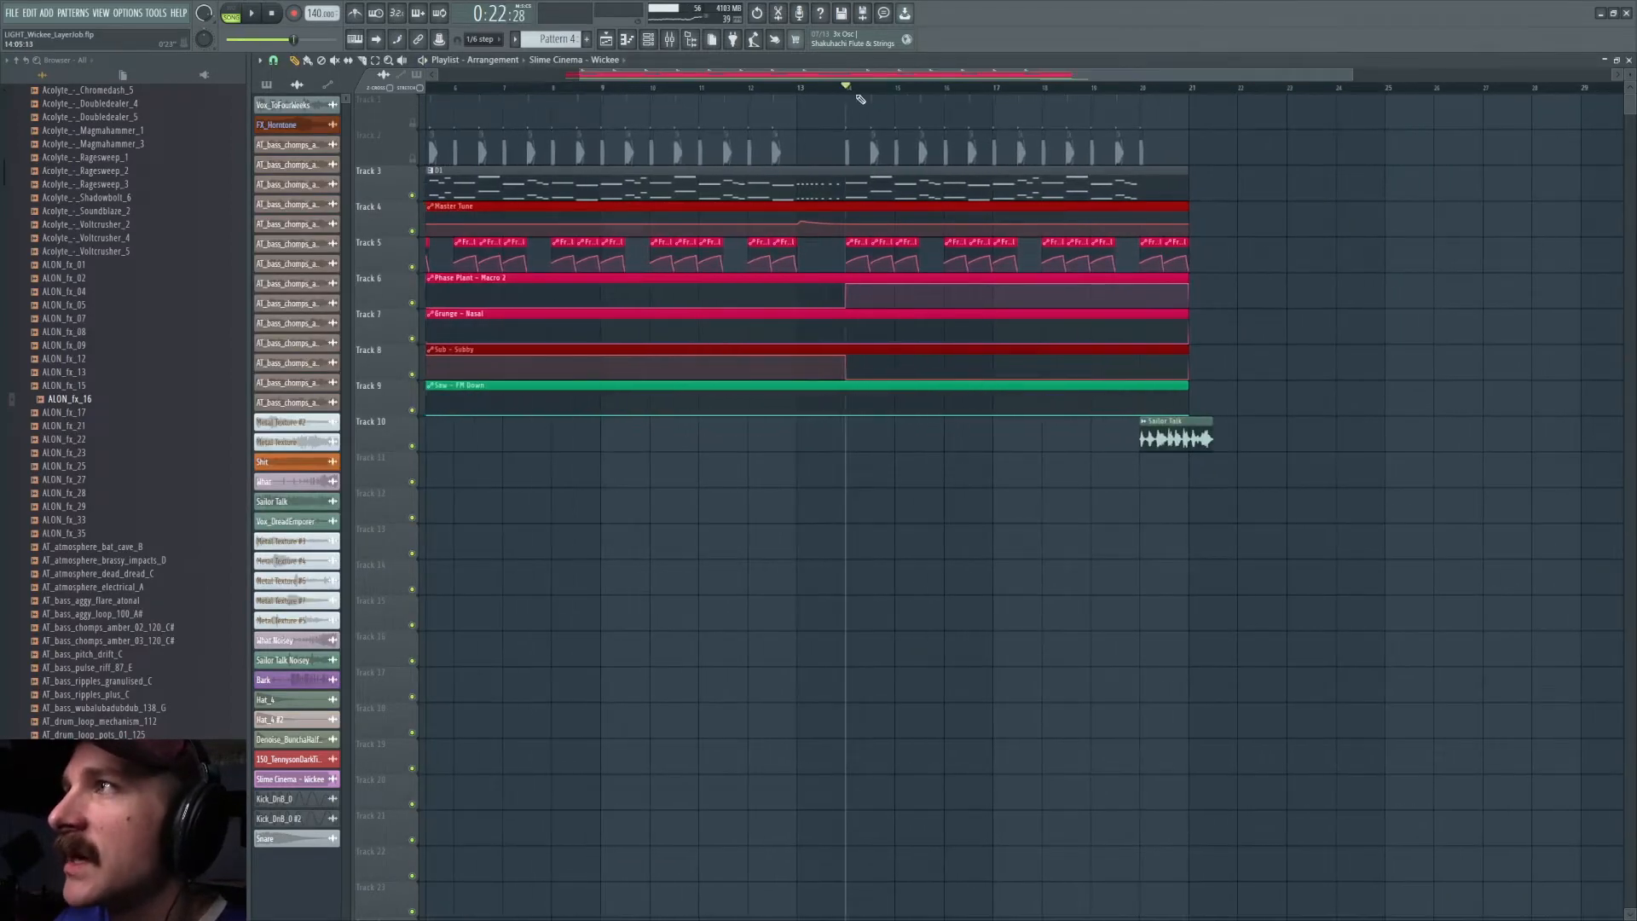
{"action": "left_click", "coordinate": [647, 42]}
{"action": "left_click", "coordinate": [1125, 242]}
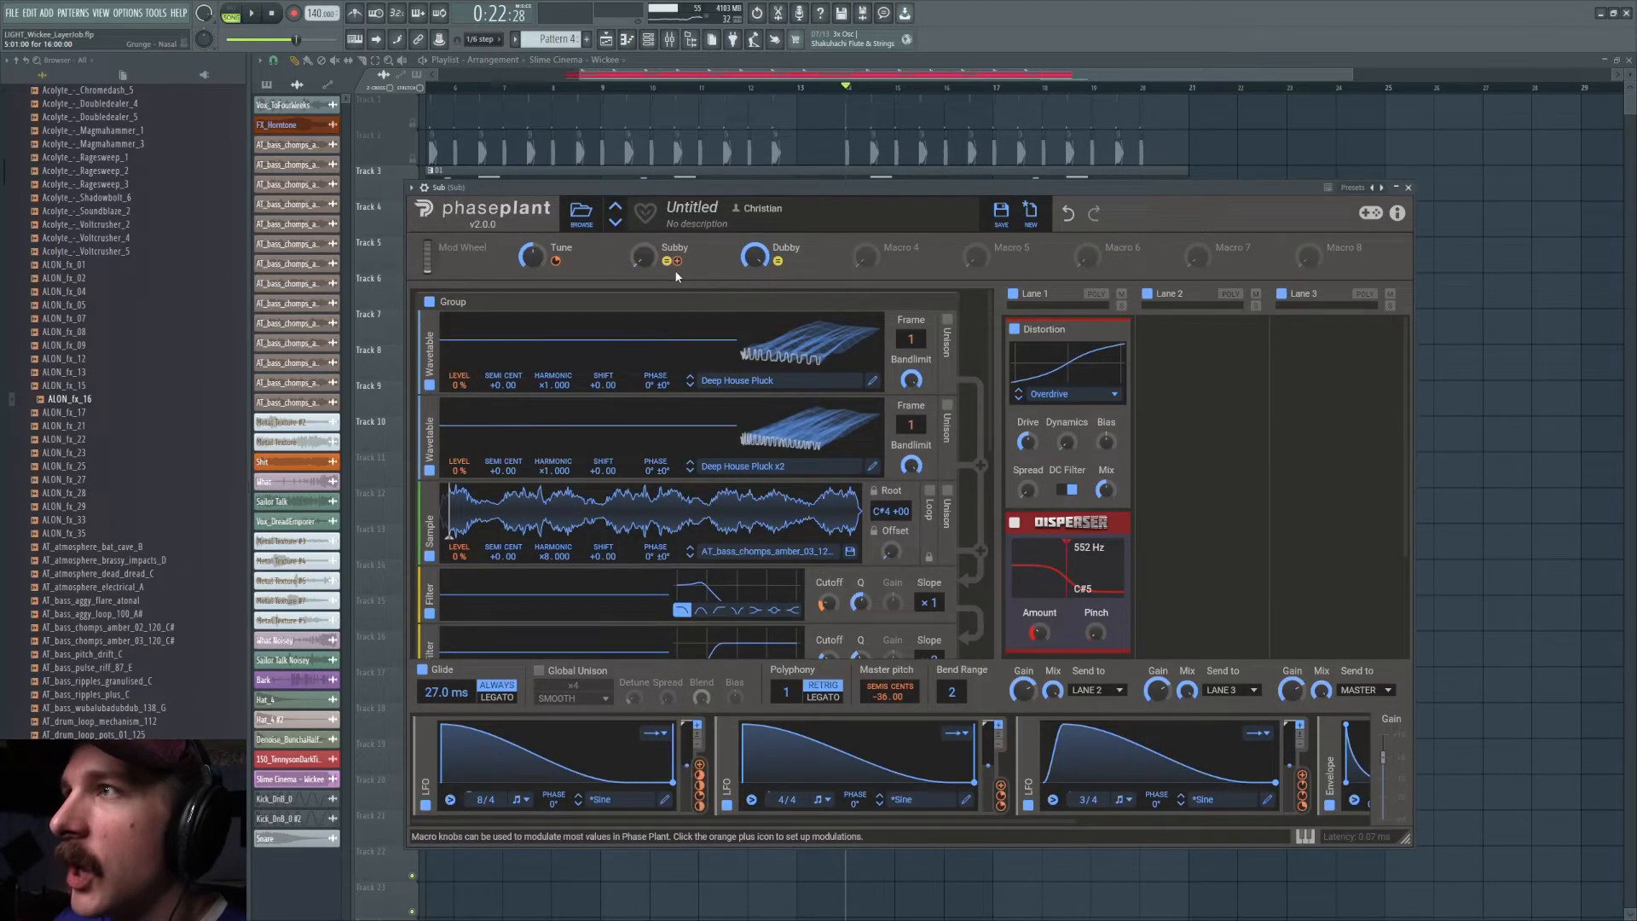
- Inspect the Subby and Dubby macro modulation, trying Subby at full and Dubby at 0 %, and play from bar 14
{"action": "left_click", "coordinate": [658, 249]}
{"action": "left_click", "coordinate": [658, 249]}
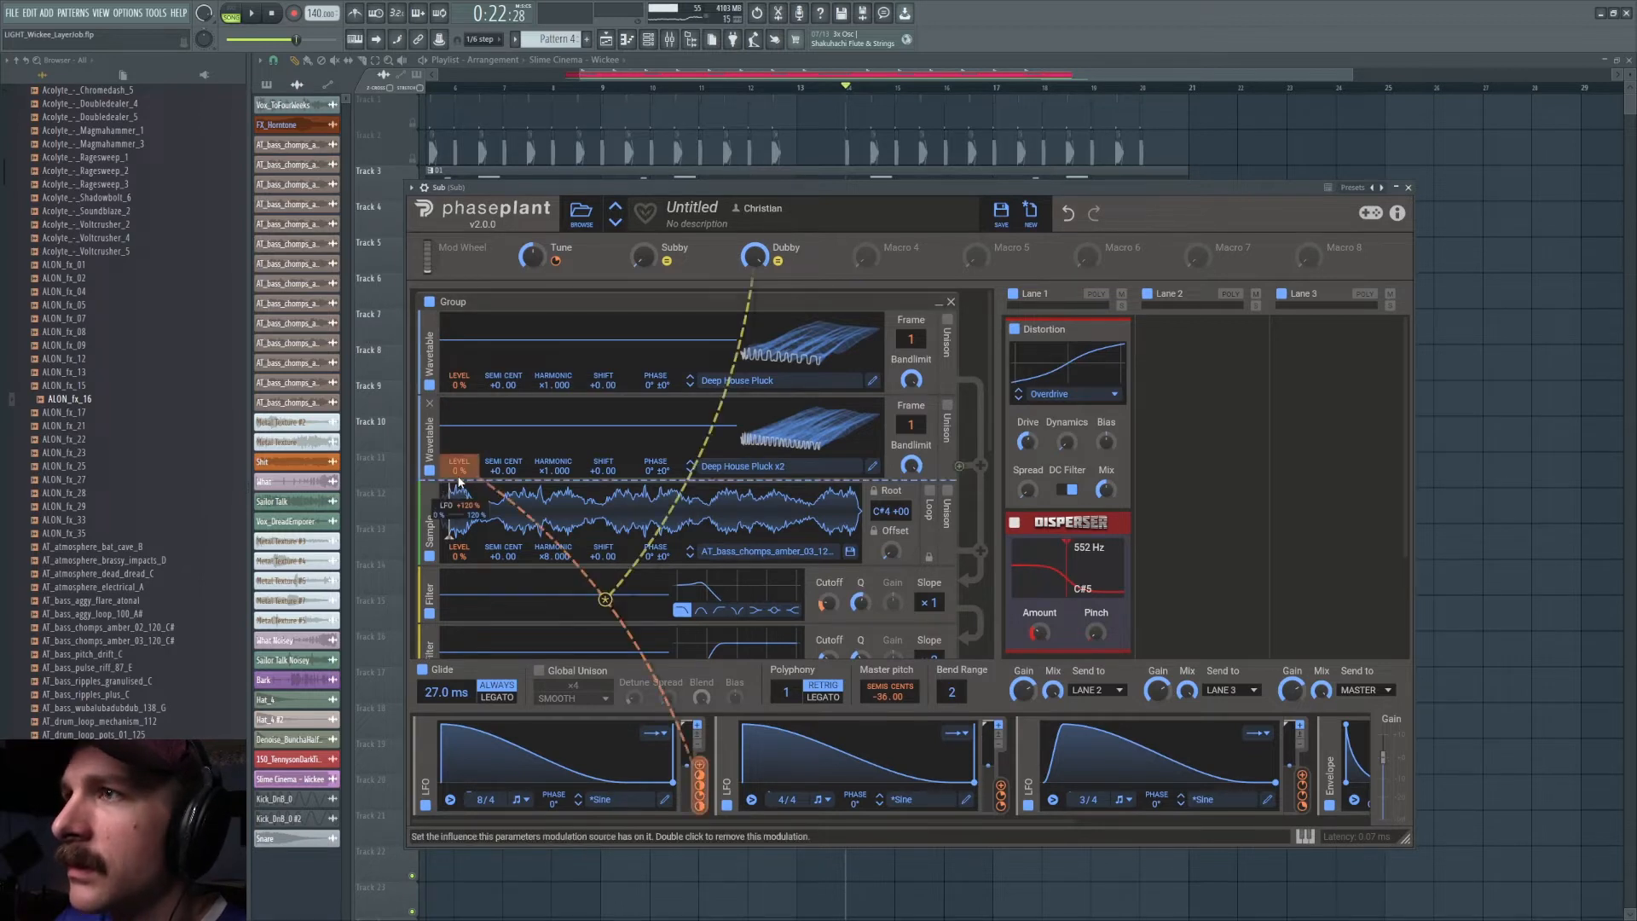
{"action": "left_click_drag", "start_coordinate": [644, 256], "coordinate": [643, 253]}
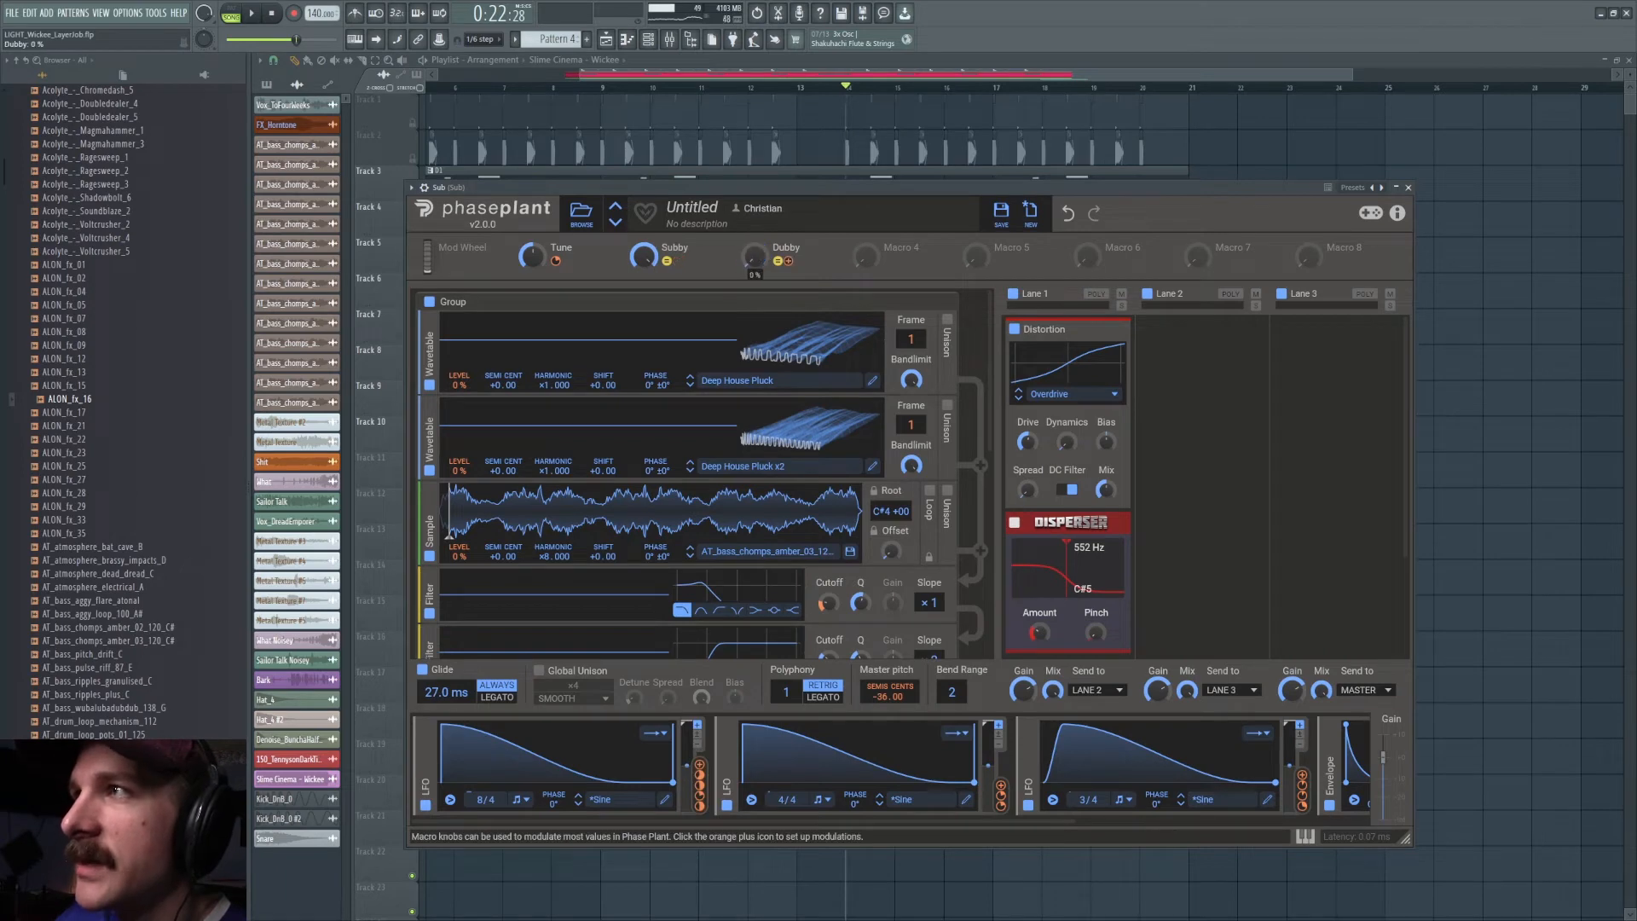
{"action": "key", "text": "space"}
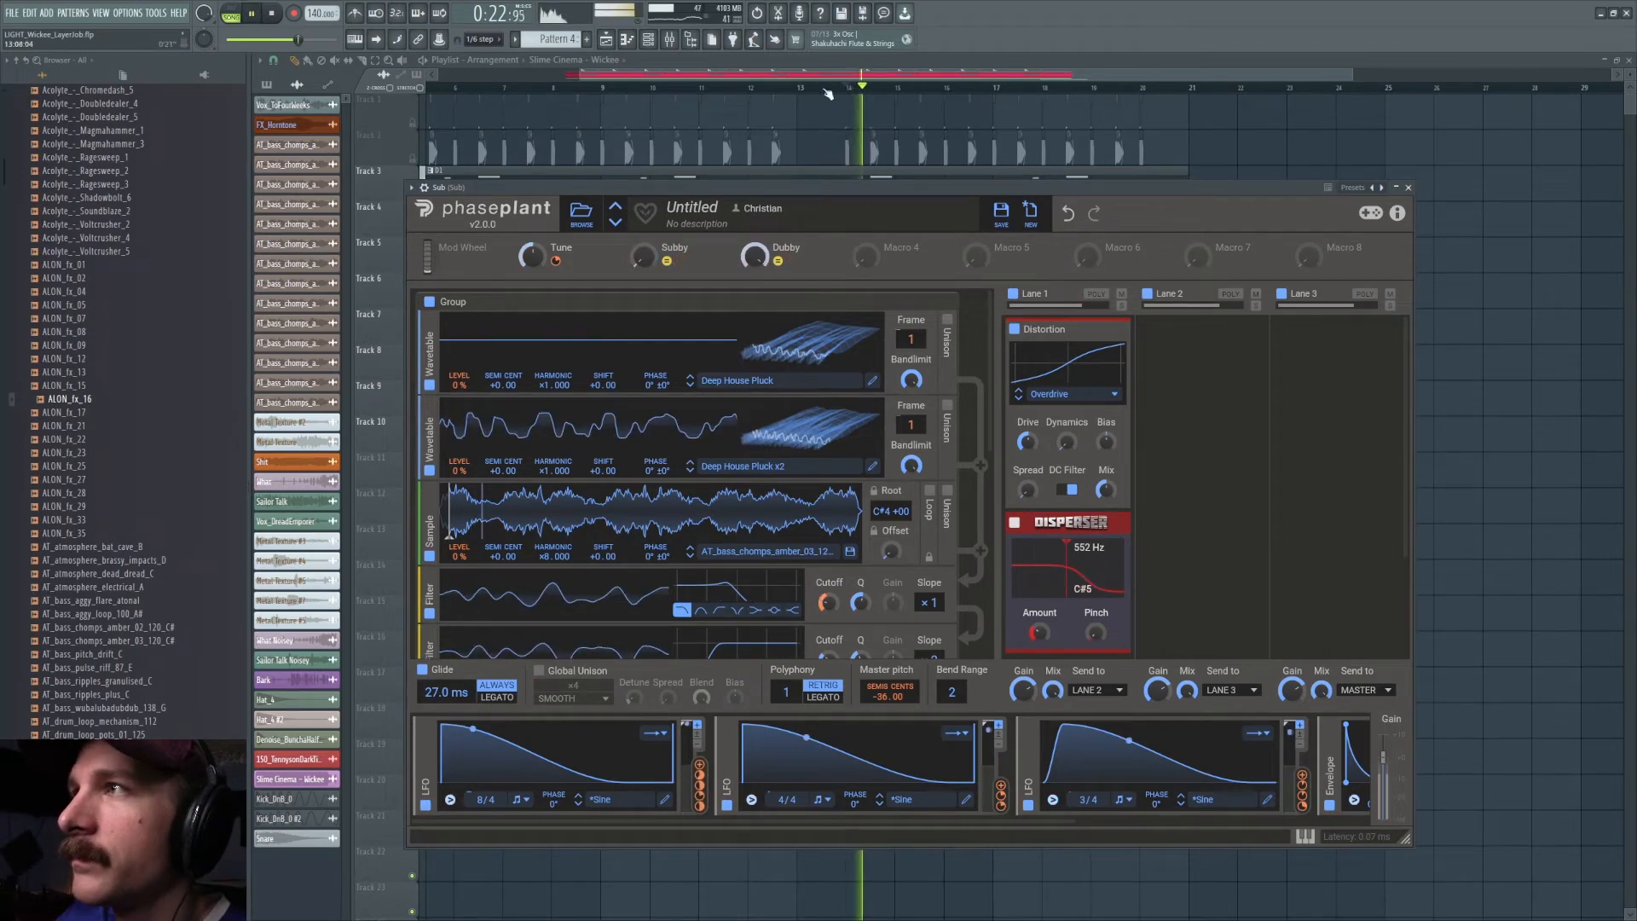
- Stop the Sub playback, open the Grunge instrument from the Synths channels, and audition it from bar 5
{"action": "key", "text": "space"}
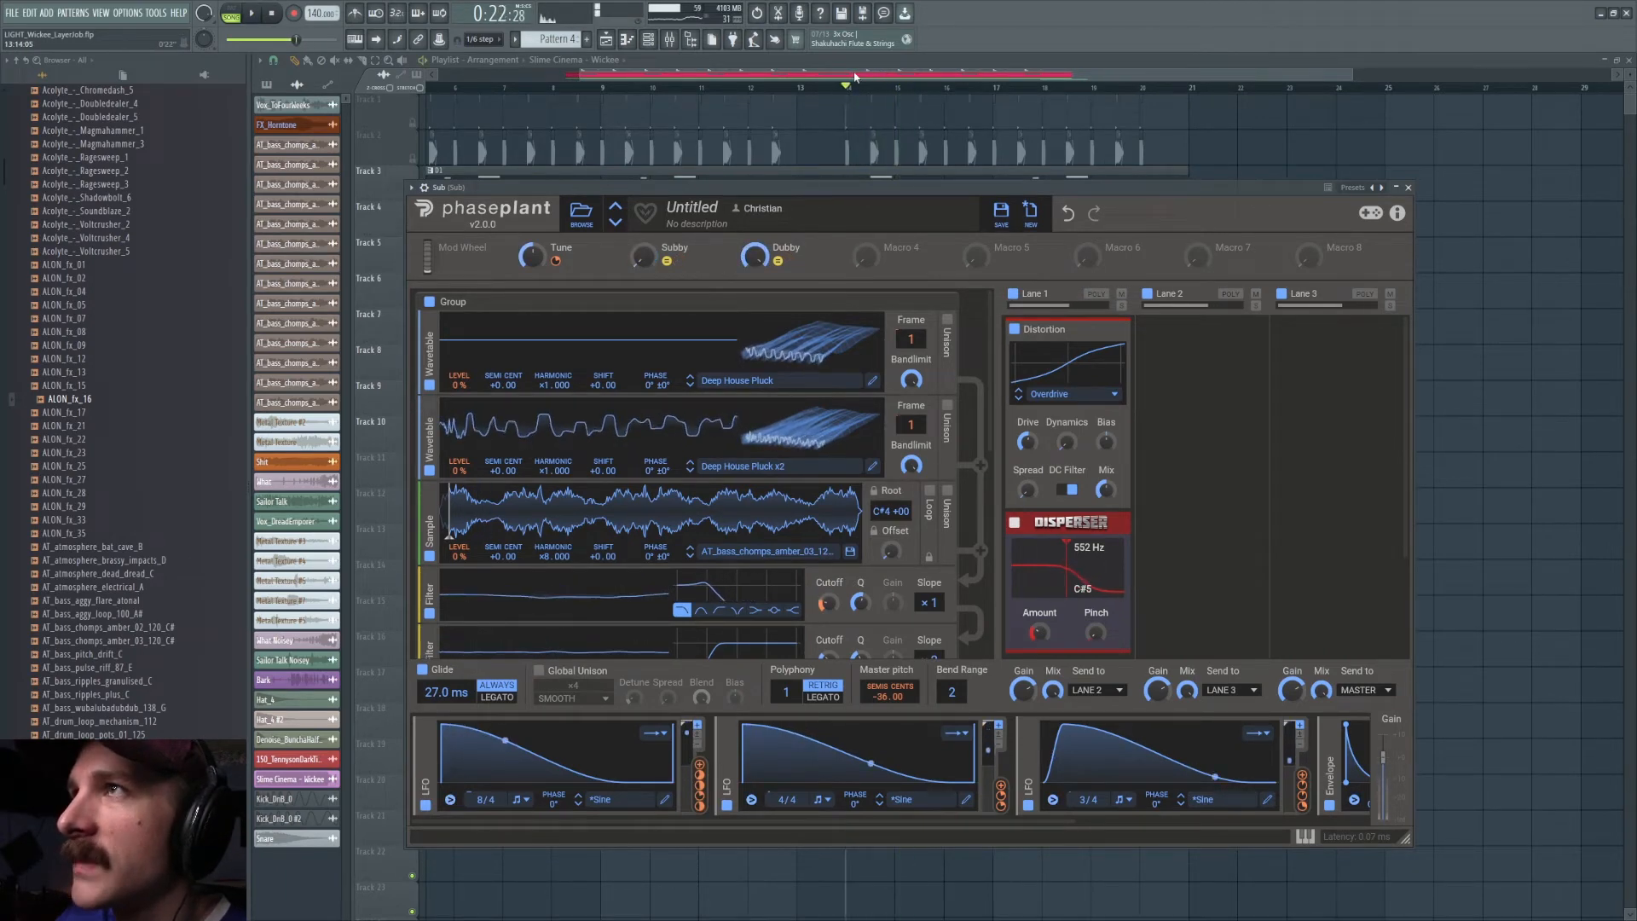
{"action": "key", "text": "Escape"}
{"action": "left_click", "coordinate": [689, 40]}
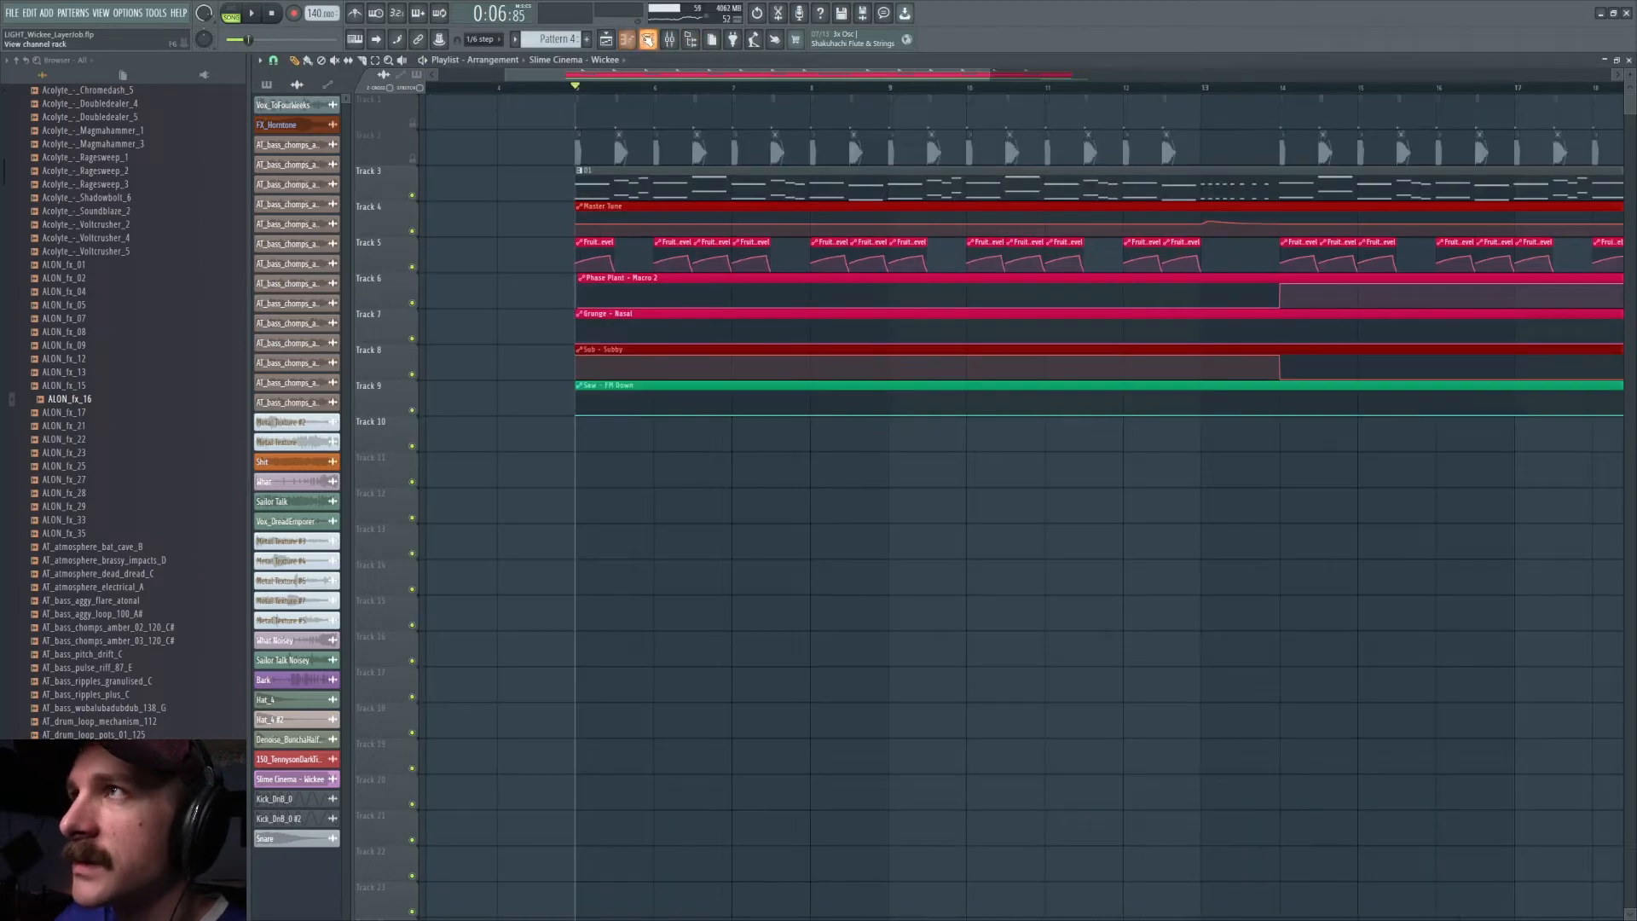
{"action": "left_click", "coordinate": [648, 39]}
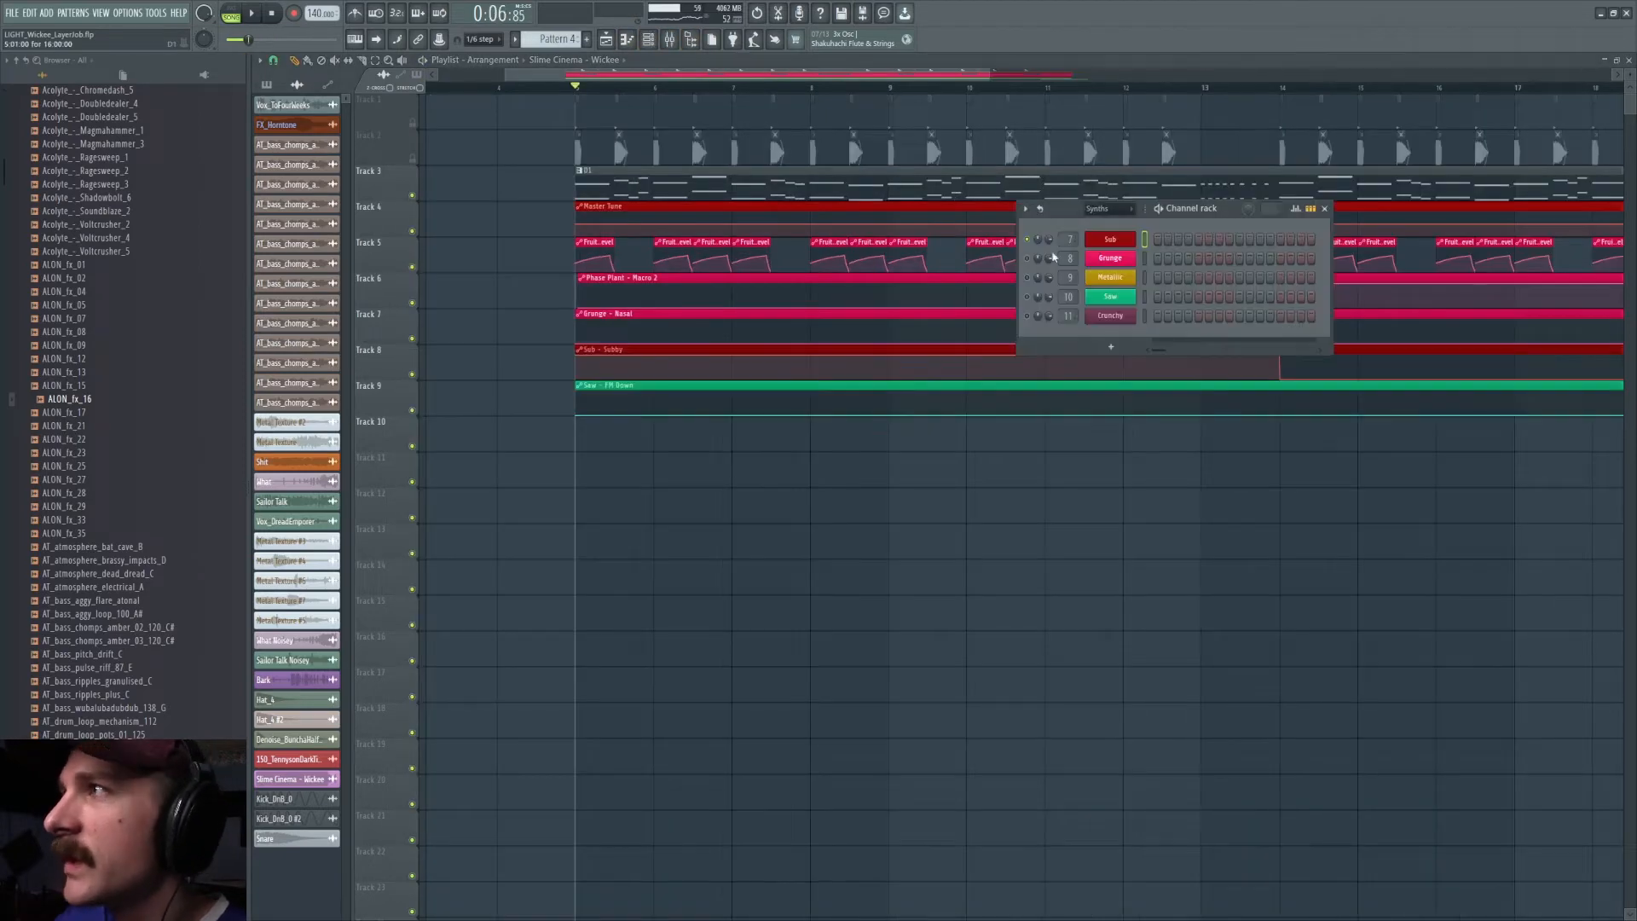
{"action": "left_click", "coordinate": [1120, 264]}
{"action": "key", "text": "space"}
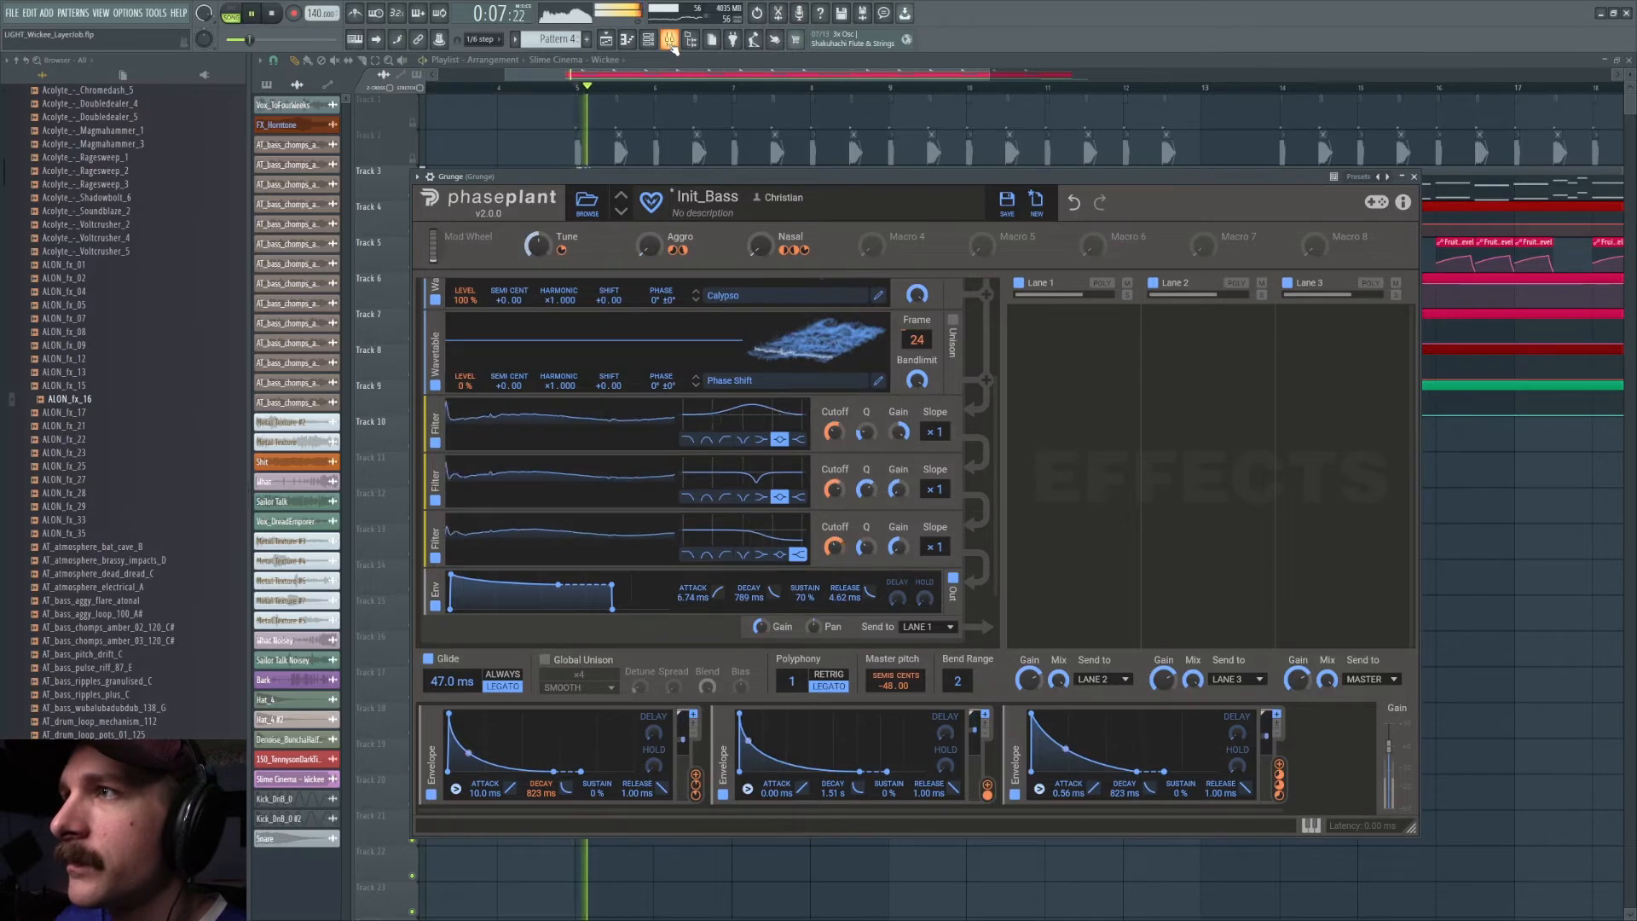
{"action": "key", "text": "space"}
- Check the Grunge mixer track's effect chain, return to its Phase Plant instrument, and enable the Calypso wavetable generator
{"action": "left_click", "coordinate": [670, 40]}
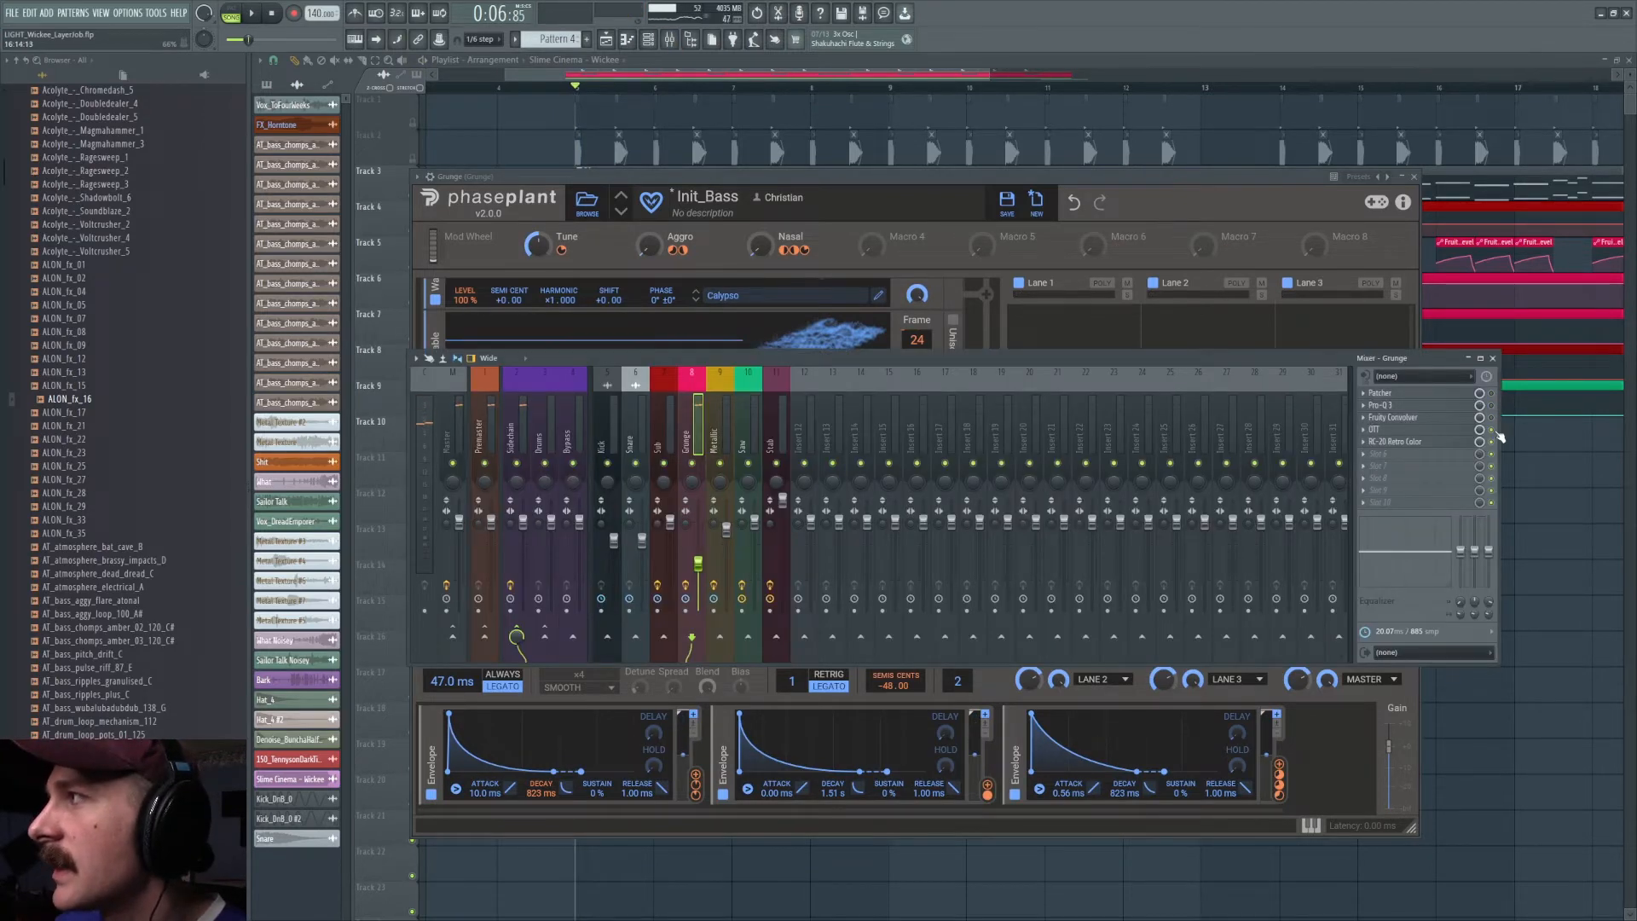
{"action": "left_click", "coordinate": [767, 248]}
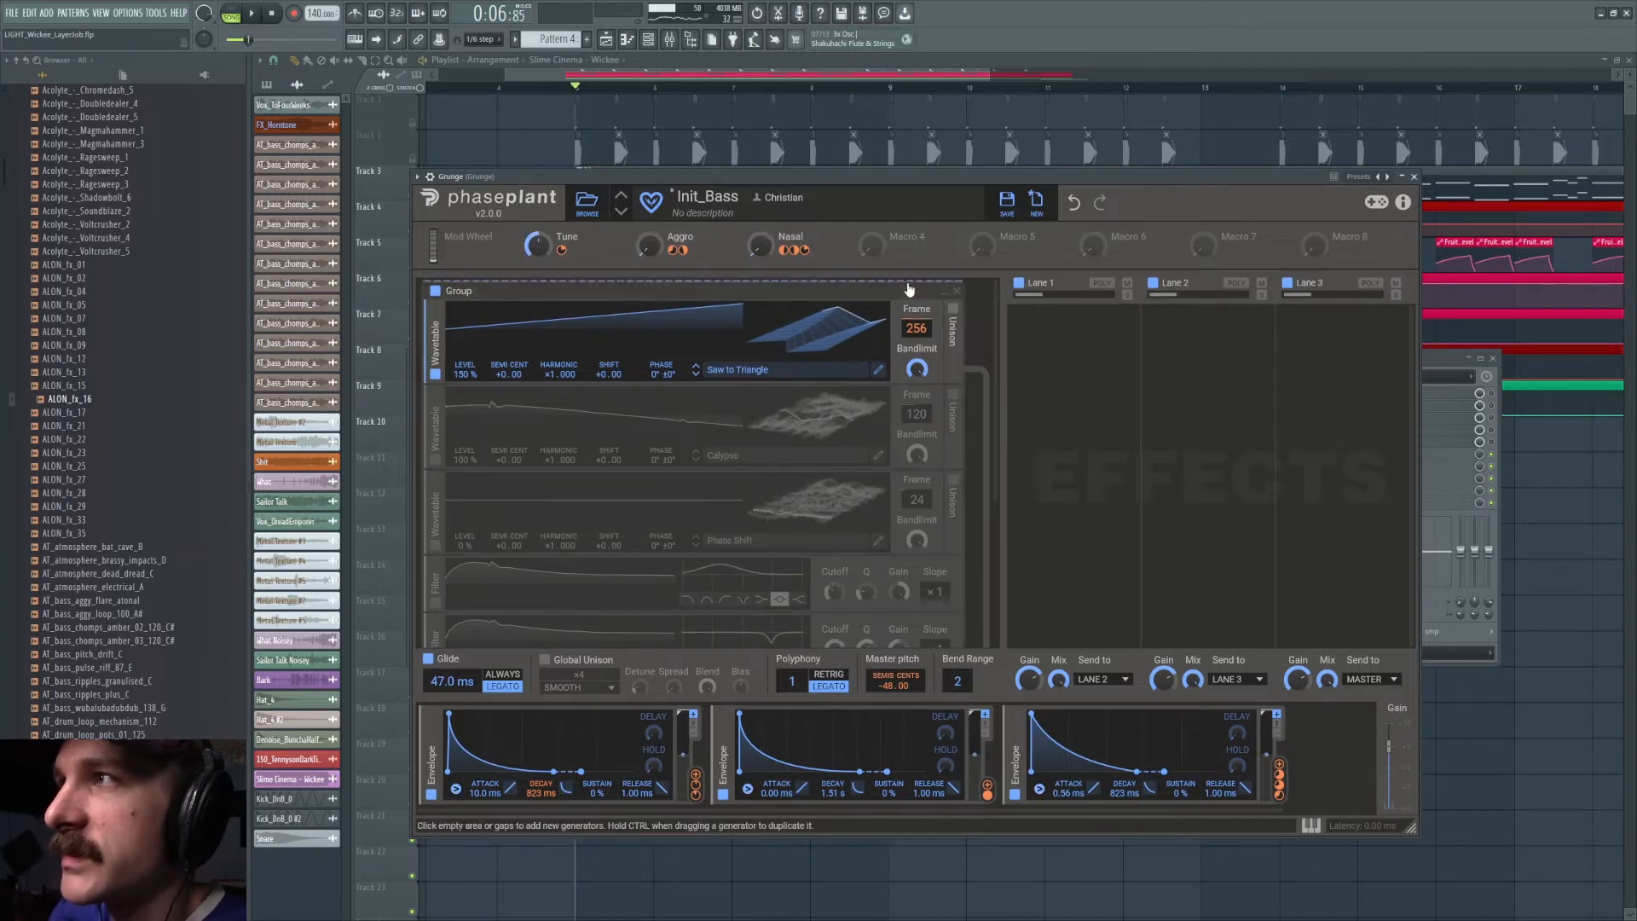
{"action": "left_click", "coordinate": [434, 461]}
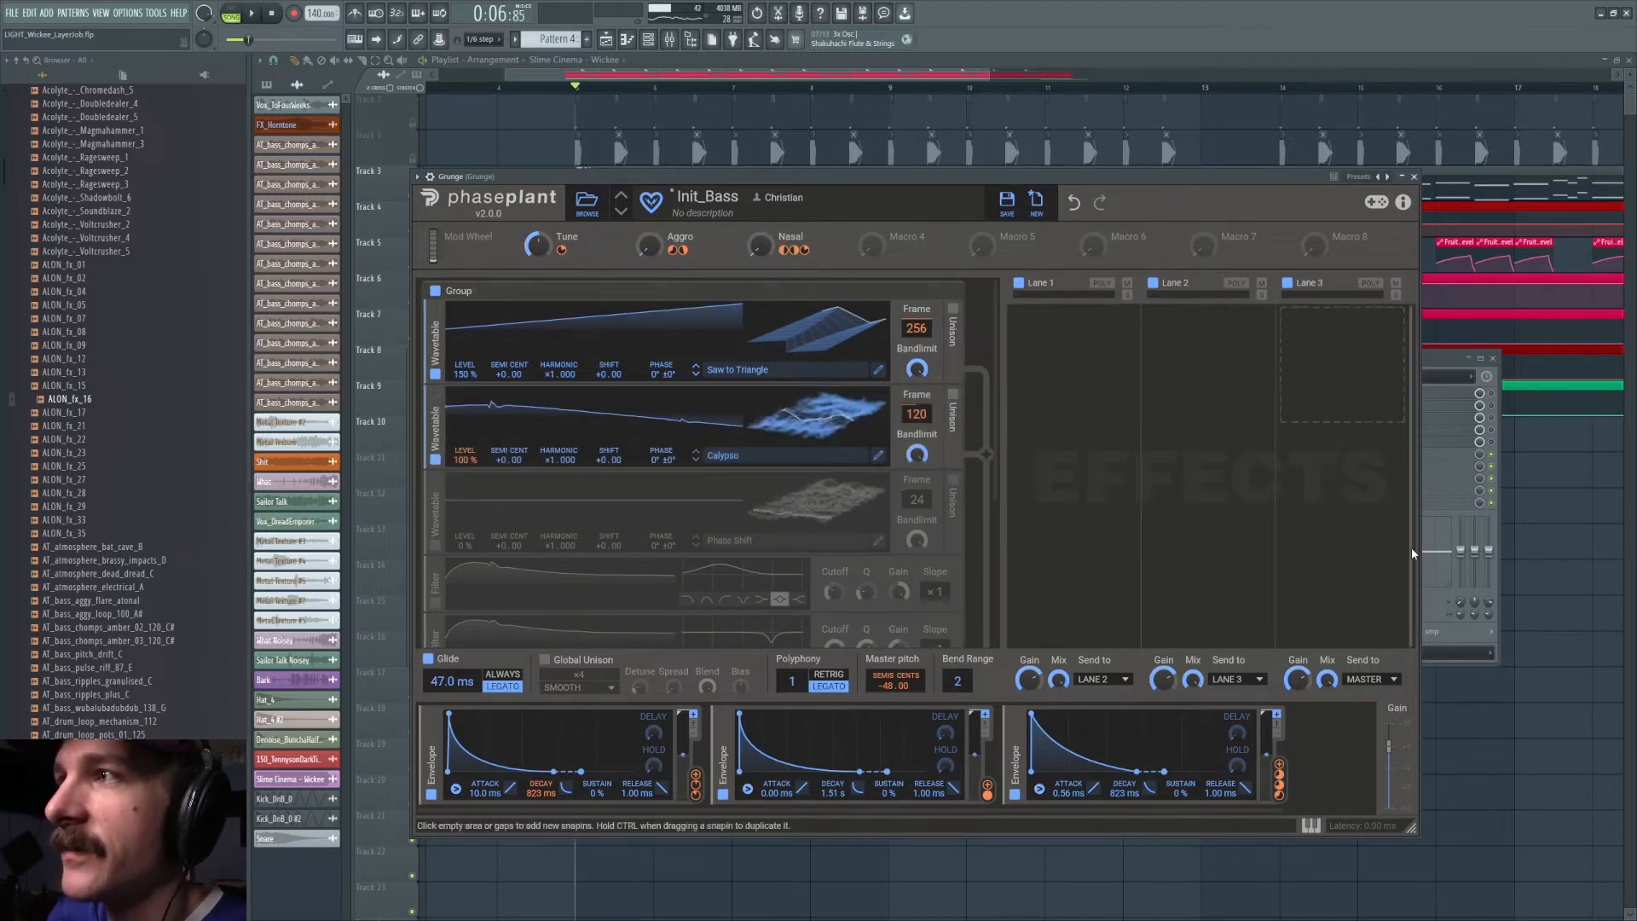
{"action": "left_click", "coordinate": [723, 455]}
{"action": "left_click", "coordinate": [1319, 442]}
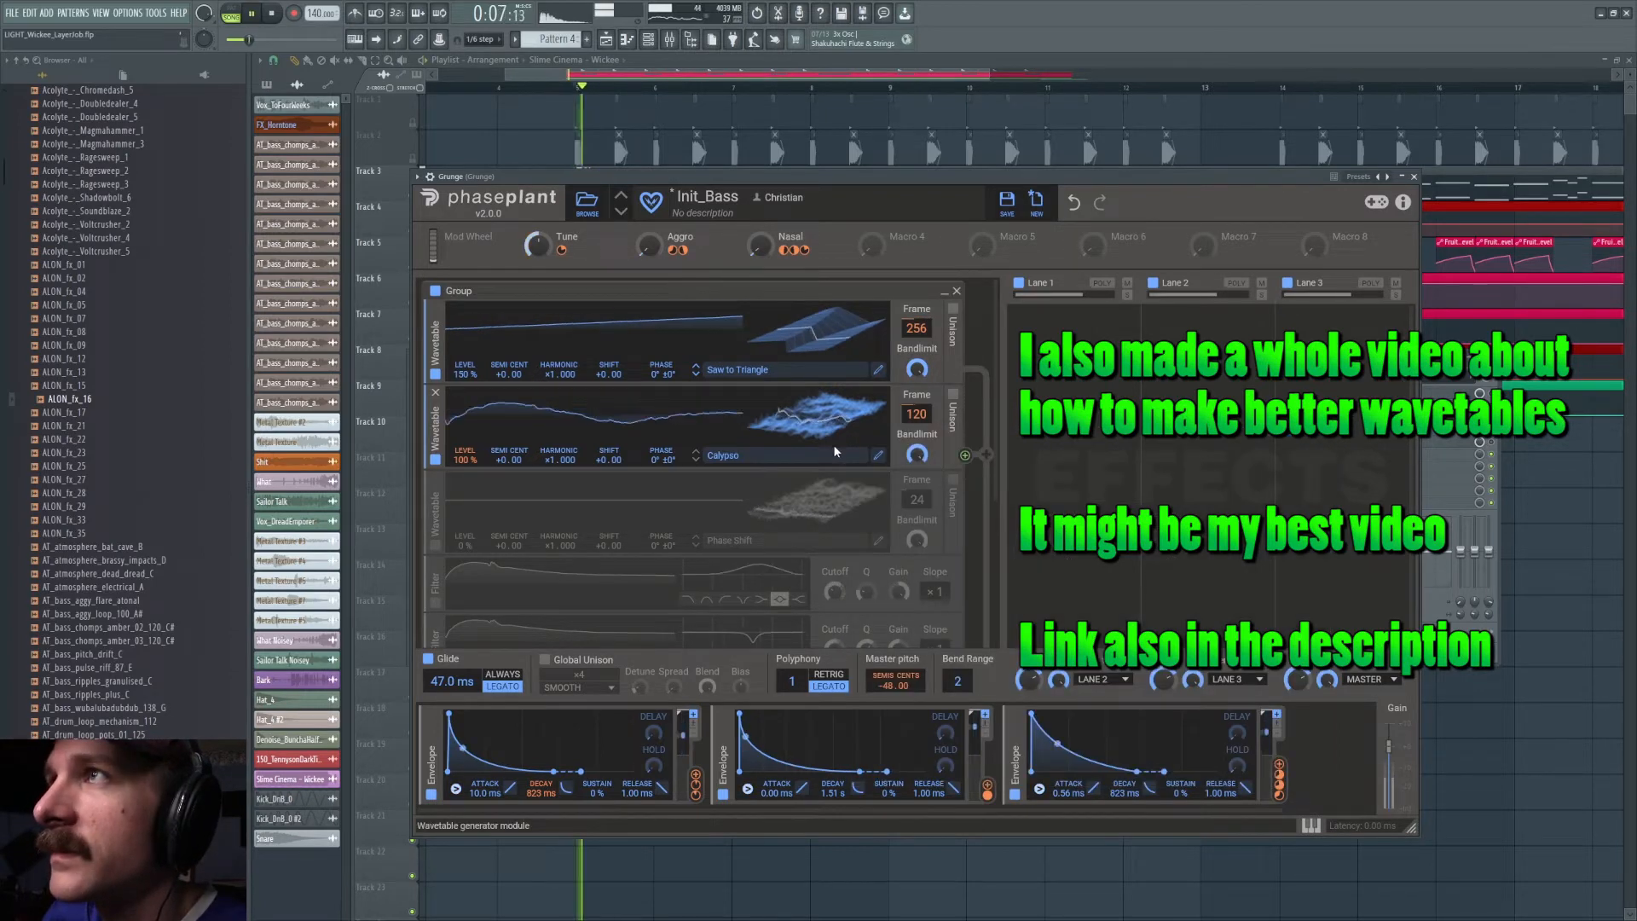
- Switch off the Saw to Triangle wavetable and audition the Calypso wavetable on its own
{"action": "left_click", "coordinate": [435, 374]}
{"action": "key", "text": "space"}
{"action": "key", "text": "space"}
{"action": "left_click", "coordinate": [436, 374]}
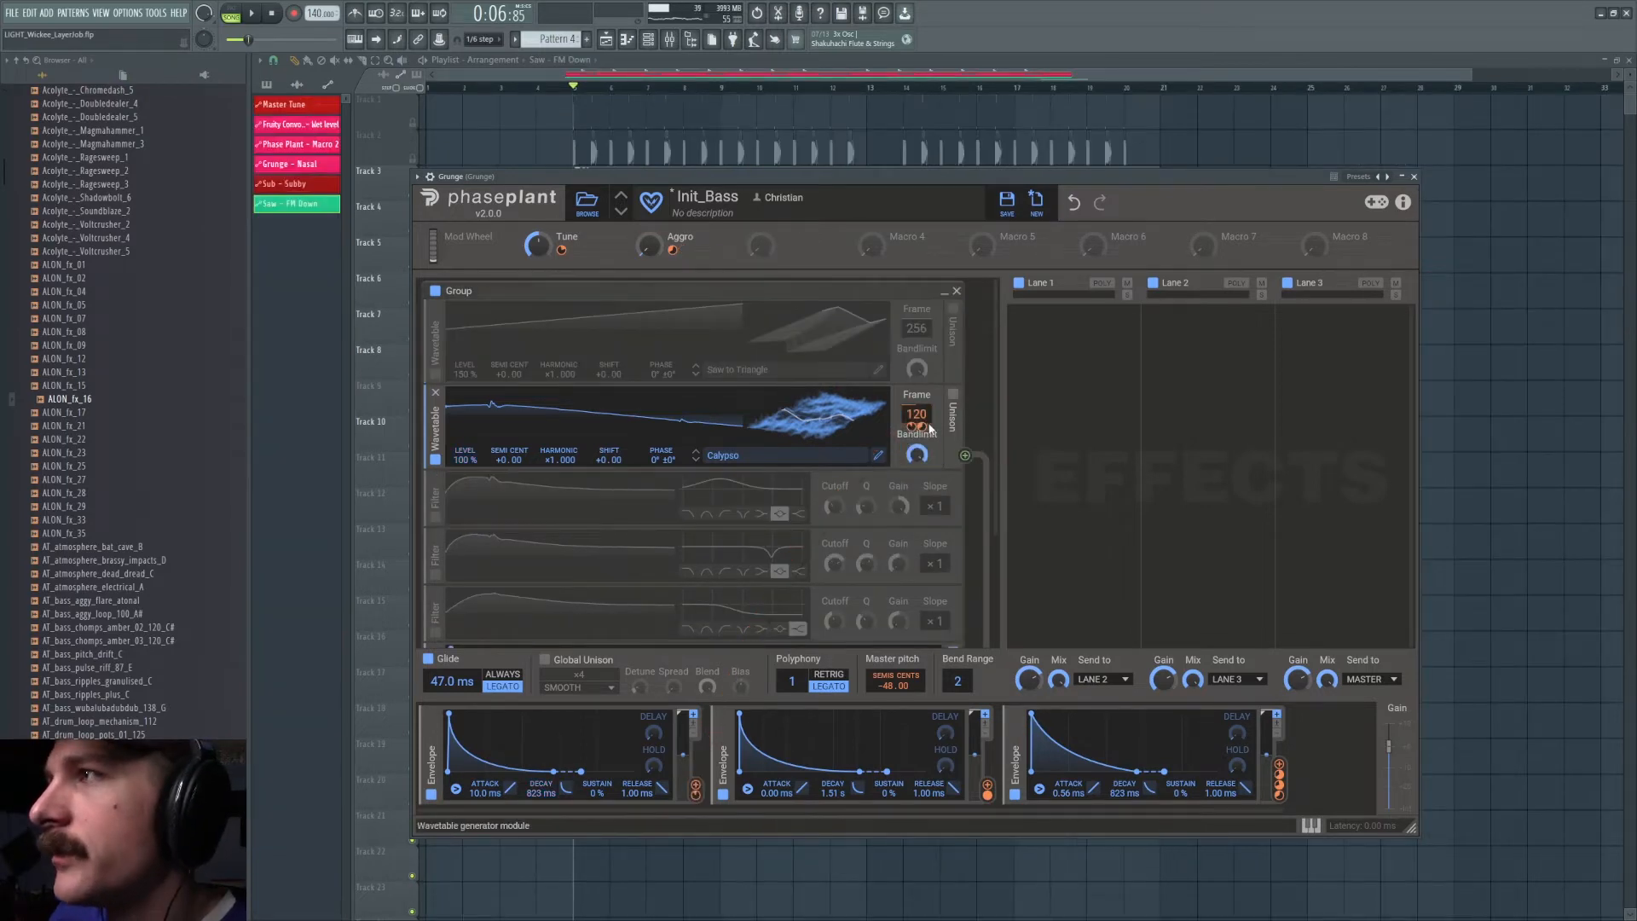
- Compare playback positions at bar 5 and bar 14, where the Macro 2 automation rises, and reopen the Grunge instrument with Aggro at full
{"action": "right_click", "coordinate": [1565, 333]}
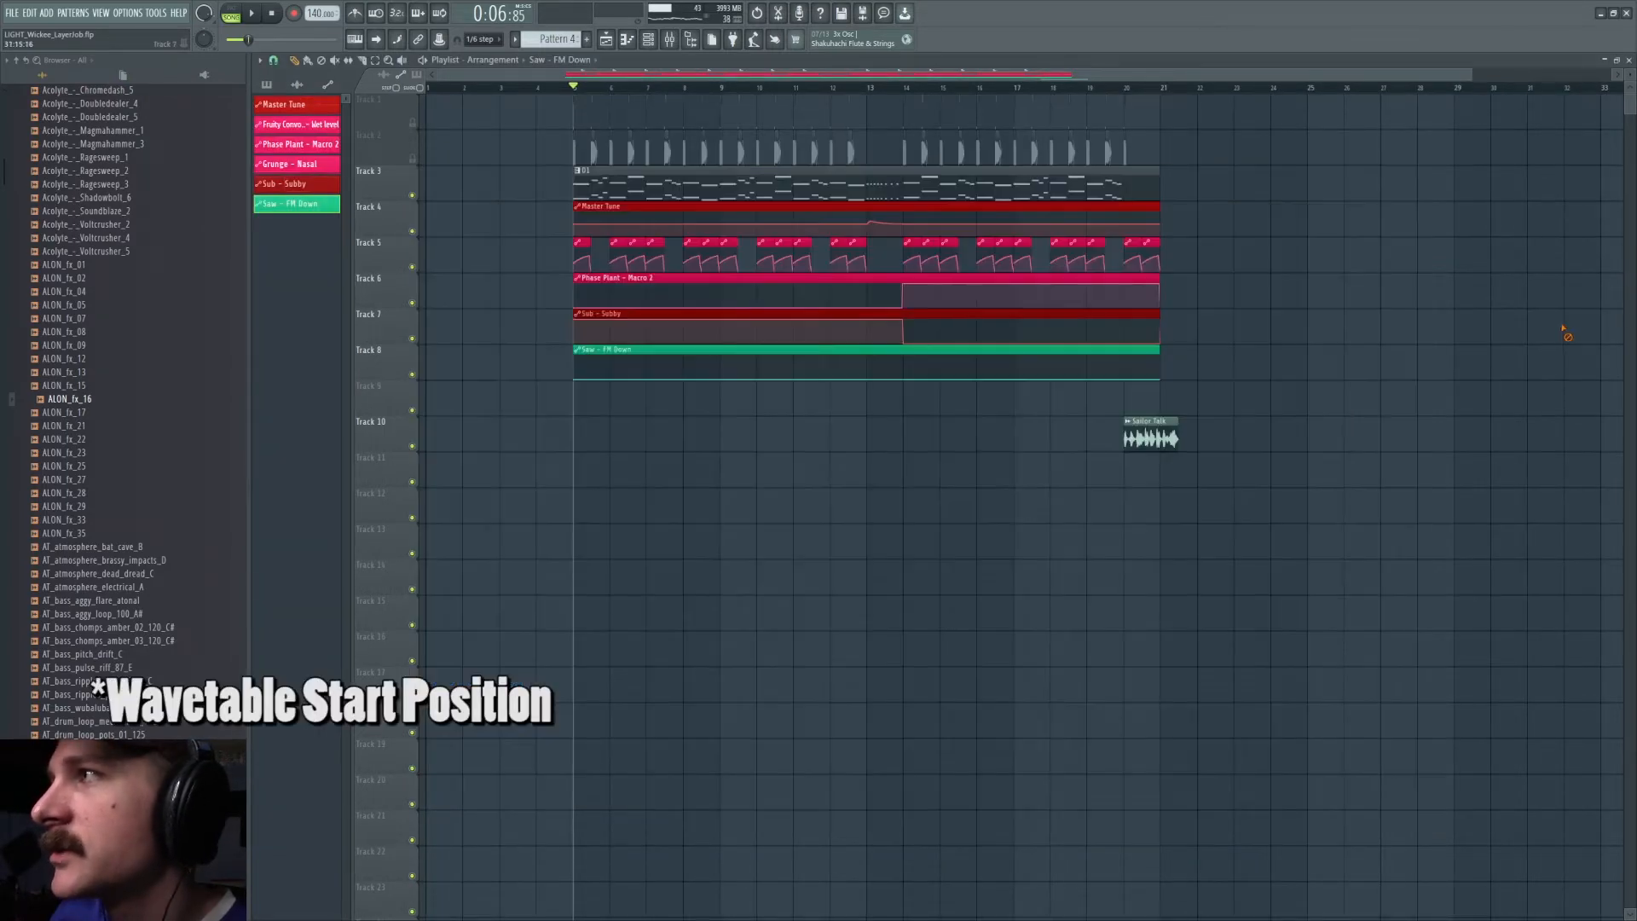
{"action": "left_click", "coordinate": [909, 89]}
{"action": "left_click", "coordinate": [575, 88]}
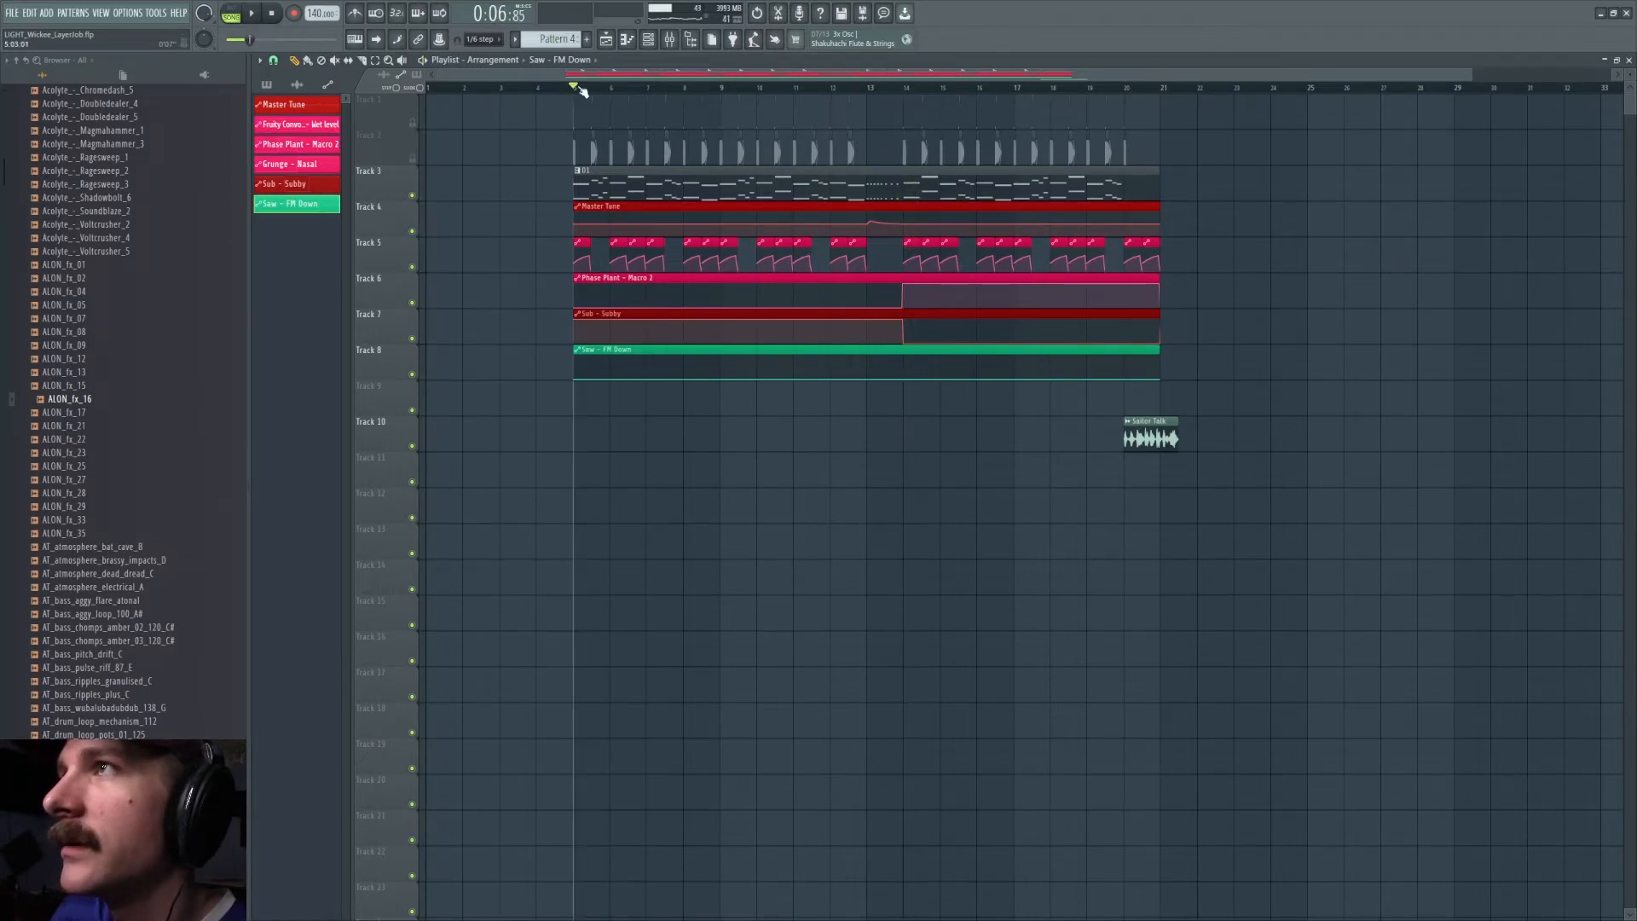
{"action": "key", "text": "space"}
{"action": "left_click", "coordinate": [906, 89]}
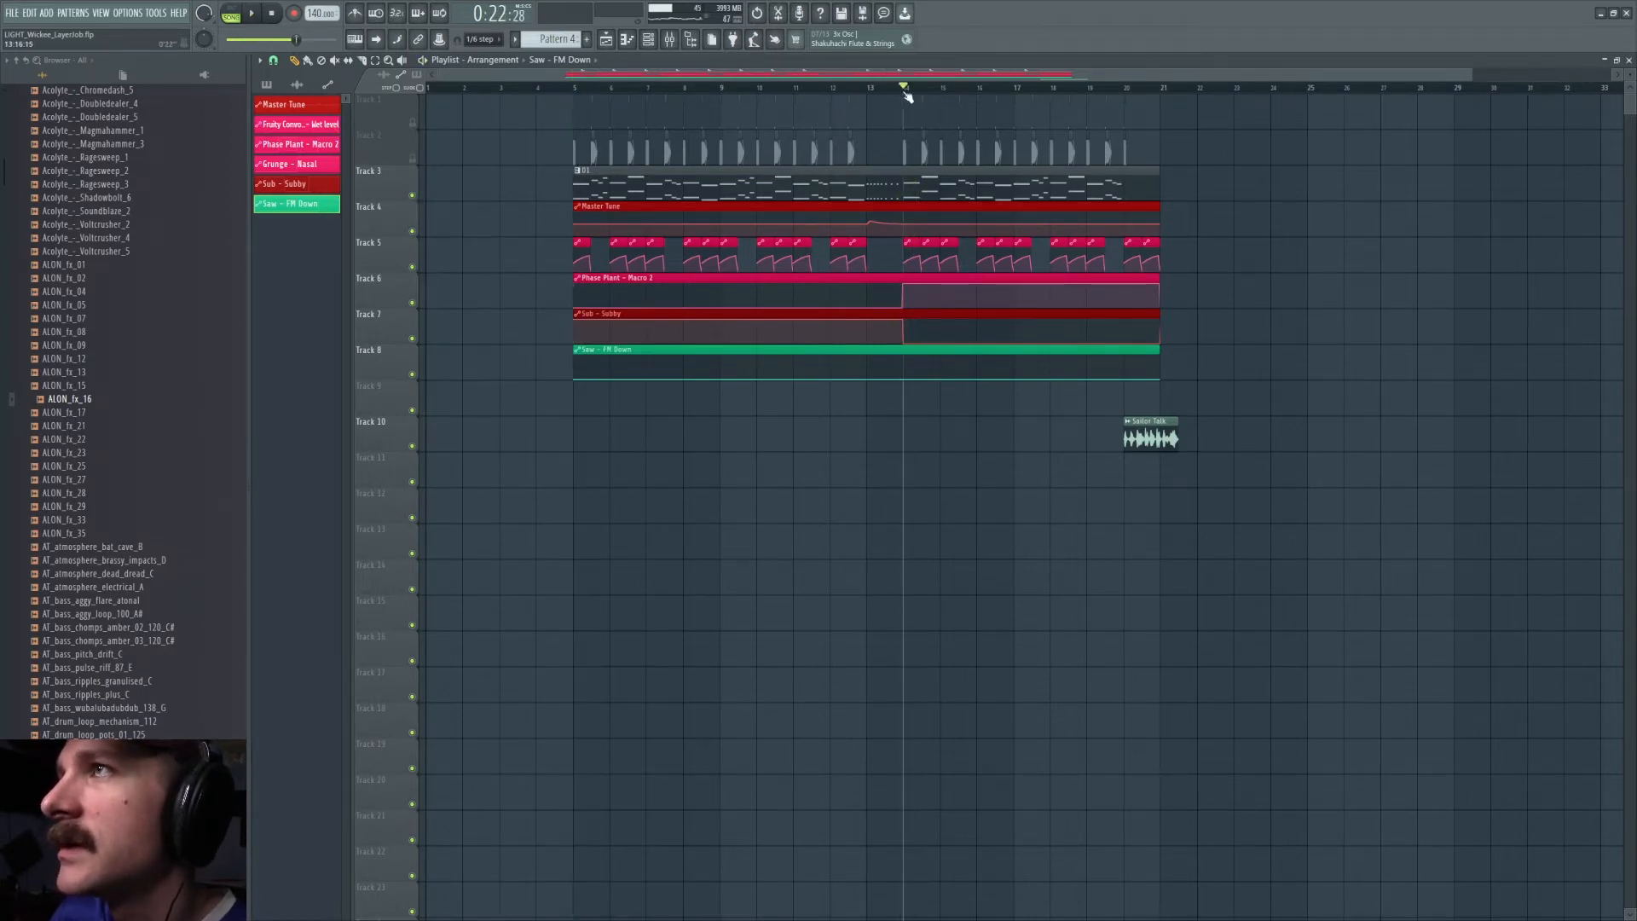
{"action": "key", "text": "space"}
{"action": "left_click", "coordinate": [649, 40]}
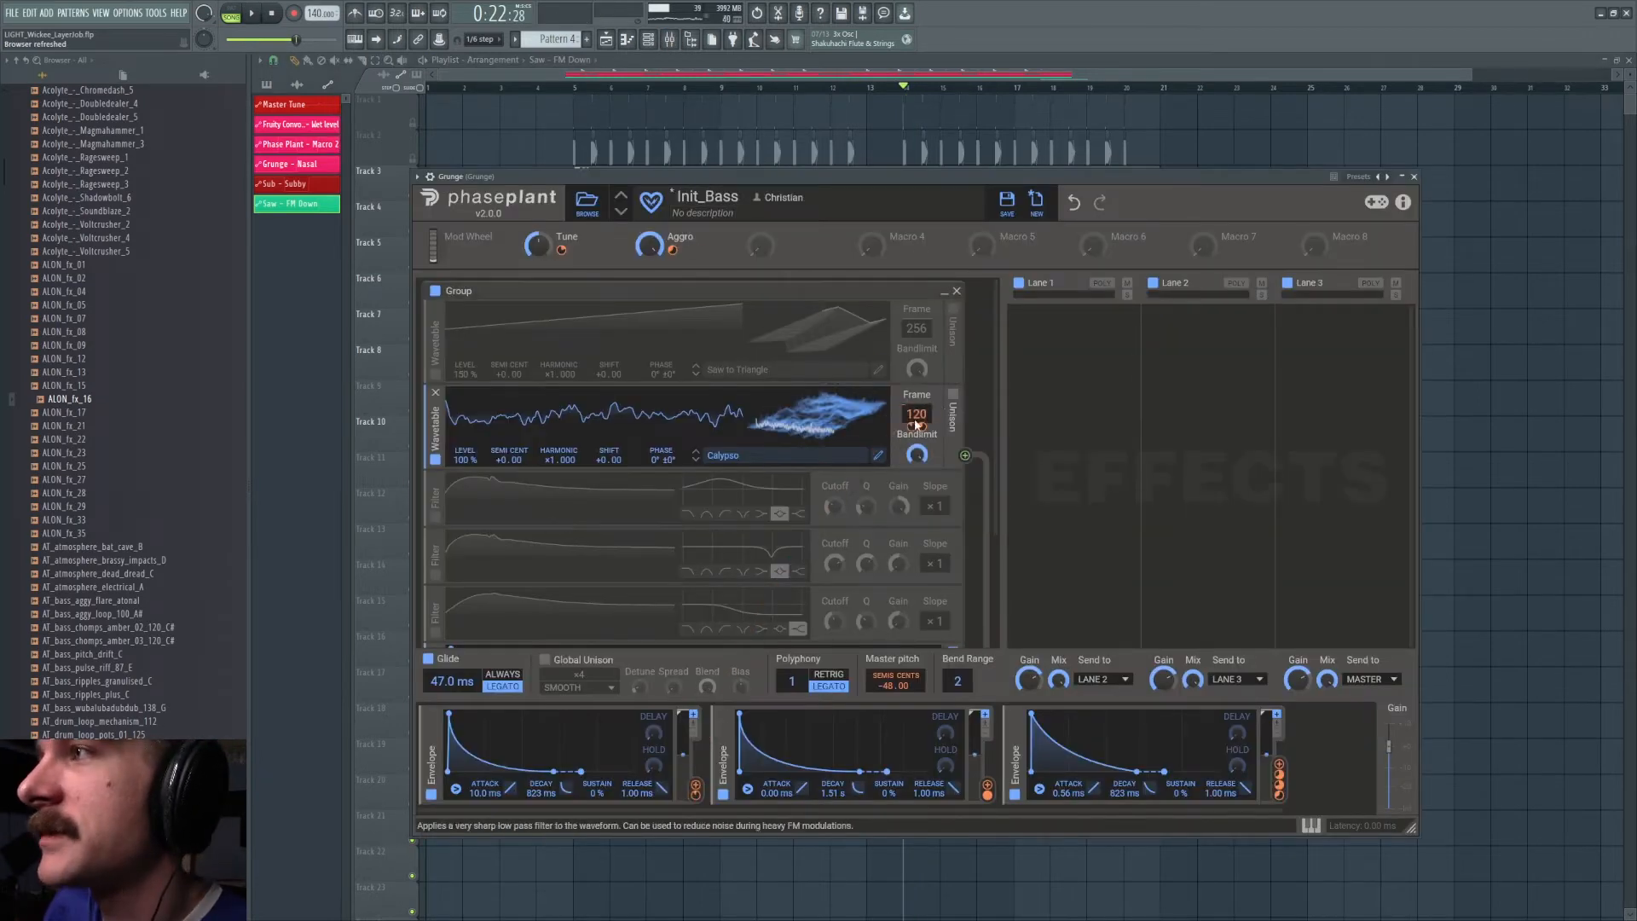
- Enable the Saw to Triangle wavetable alongside Calypso and audition both generators together
{"action": "left_click", "coordinate": [435, 375]}
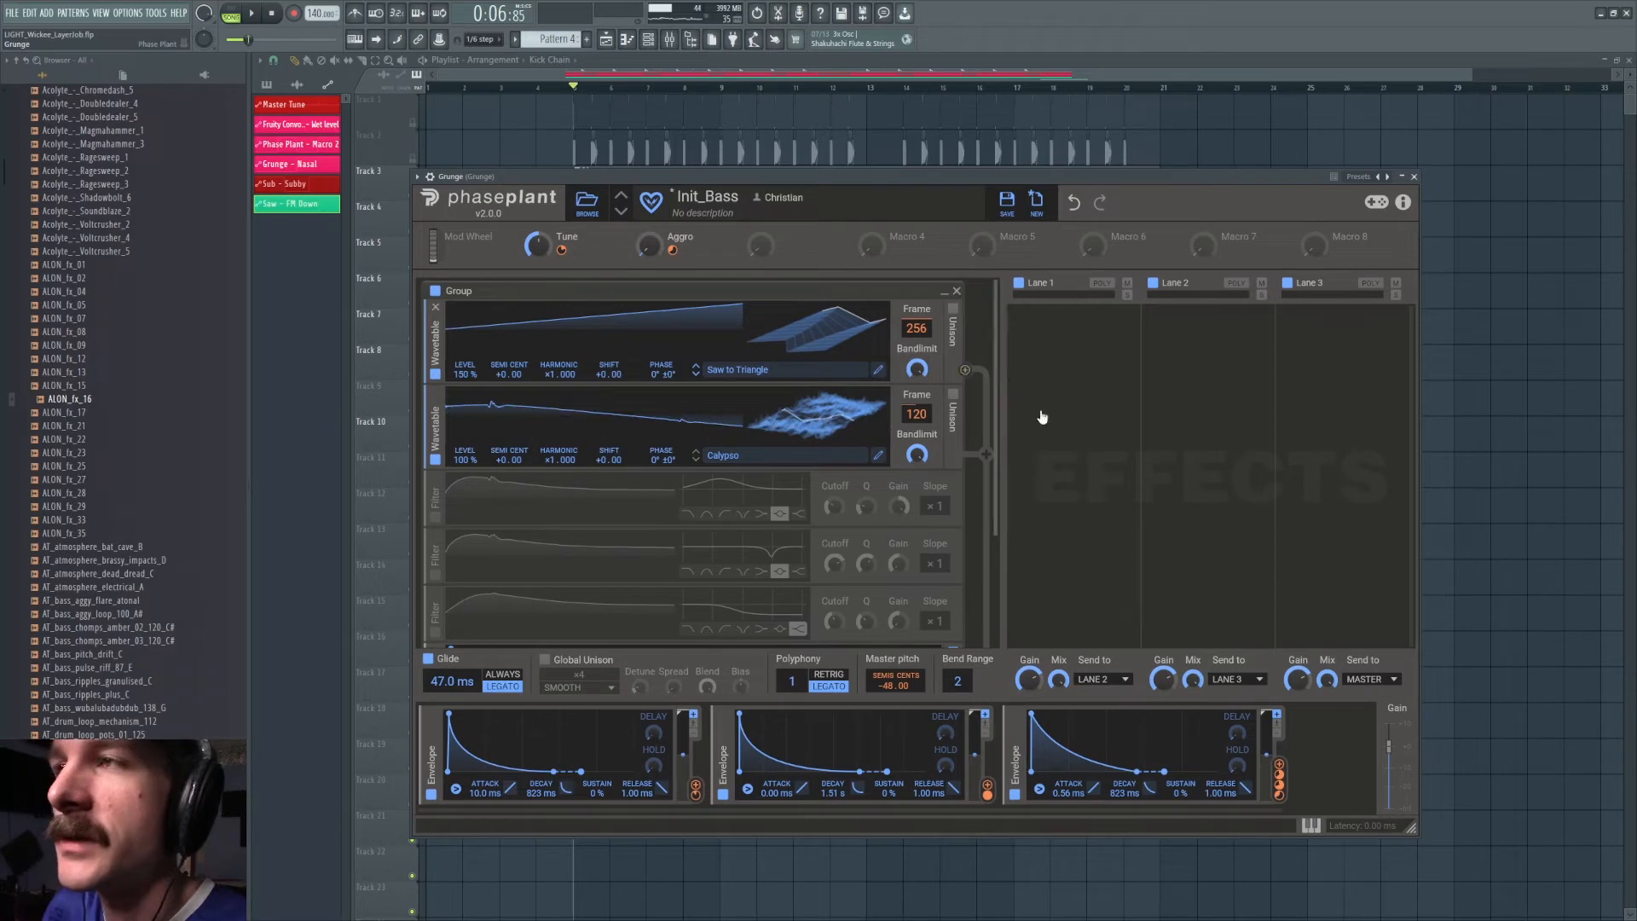
{"action": "key", "text": "space"}
{"action": "key", "text": "space"}
- Enable the three filters below the Grunge wavetables, checking the envelope modulation of the first cutoff, and audition the filtered bass
{"action": "left_click", "coordinate": [434, 517]}
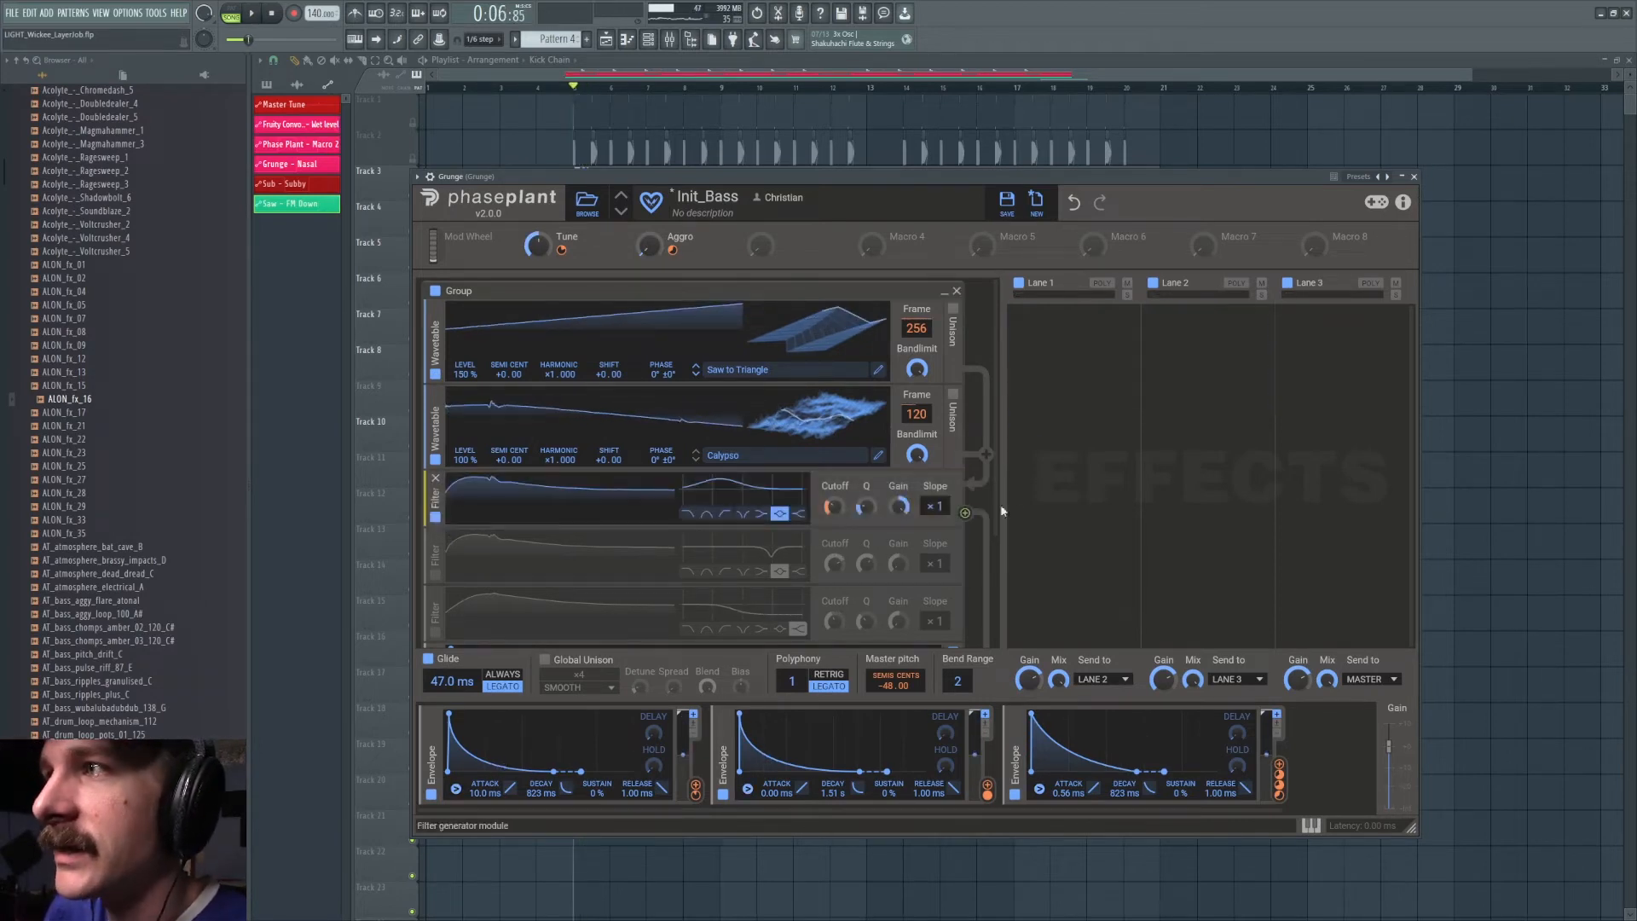
{"action": "left_click_drag", "start_coordinate": [1278, 766], "coordinate": [837, 524]}
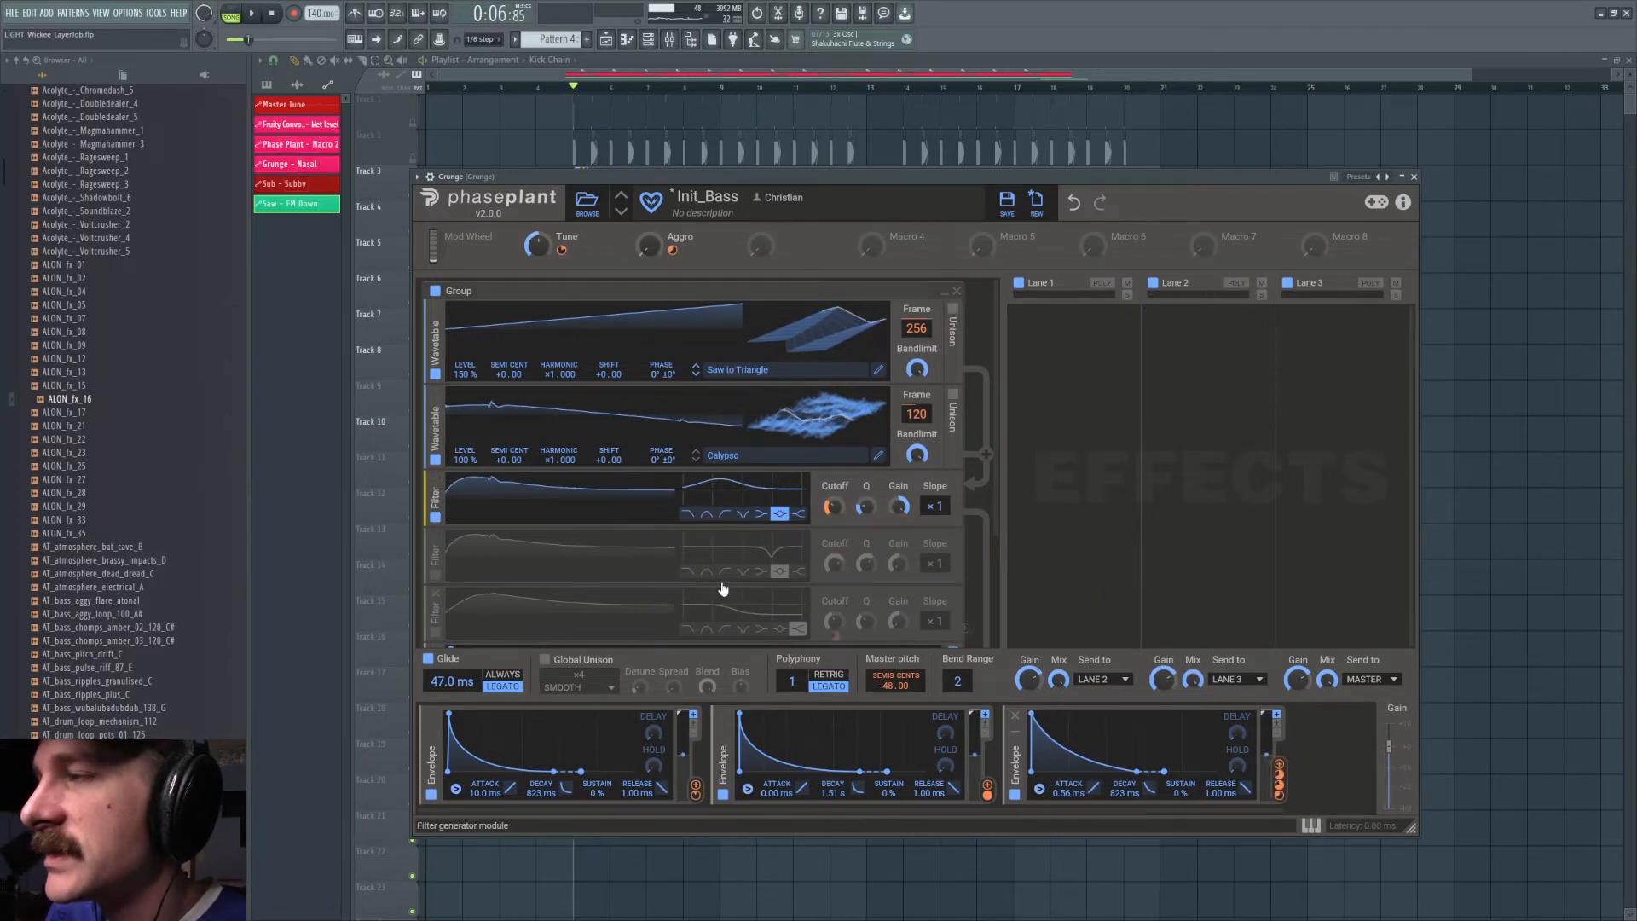
{"action": "left_click", "coordinate": [435, 577]}
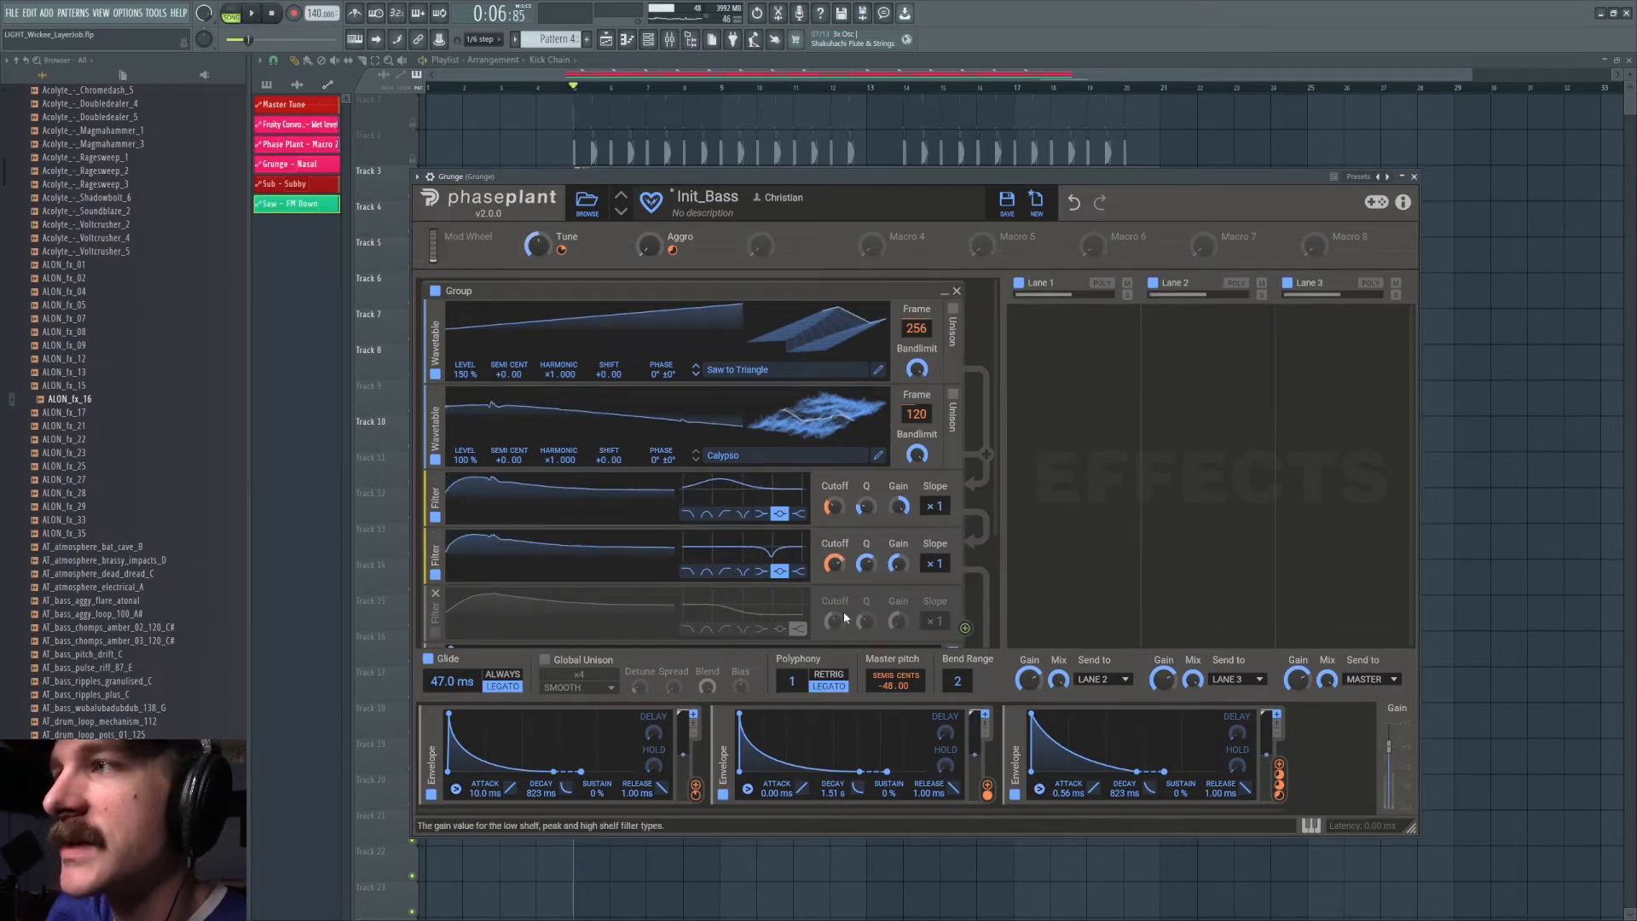
{"action": "scroll", "coordinate": [784, 547], "scroll_direction": "down", "scroll_amount": 3}
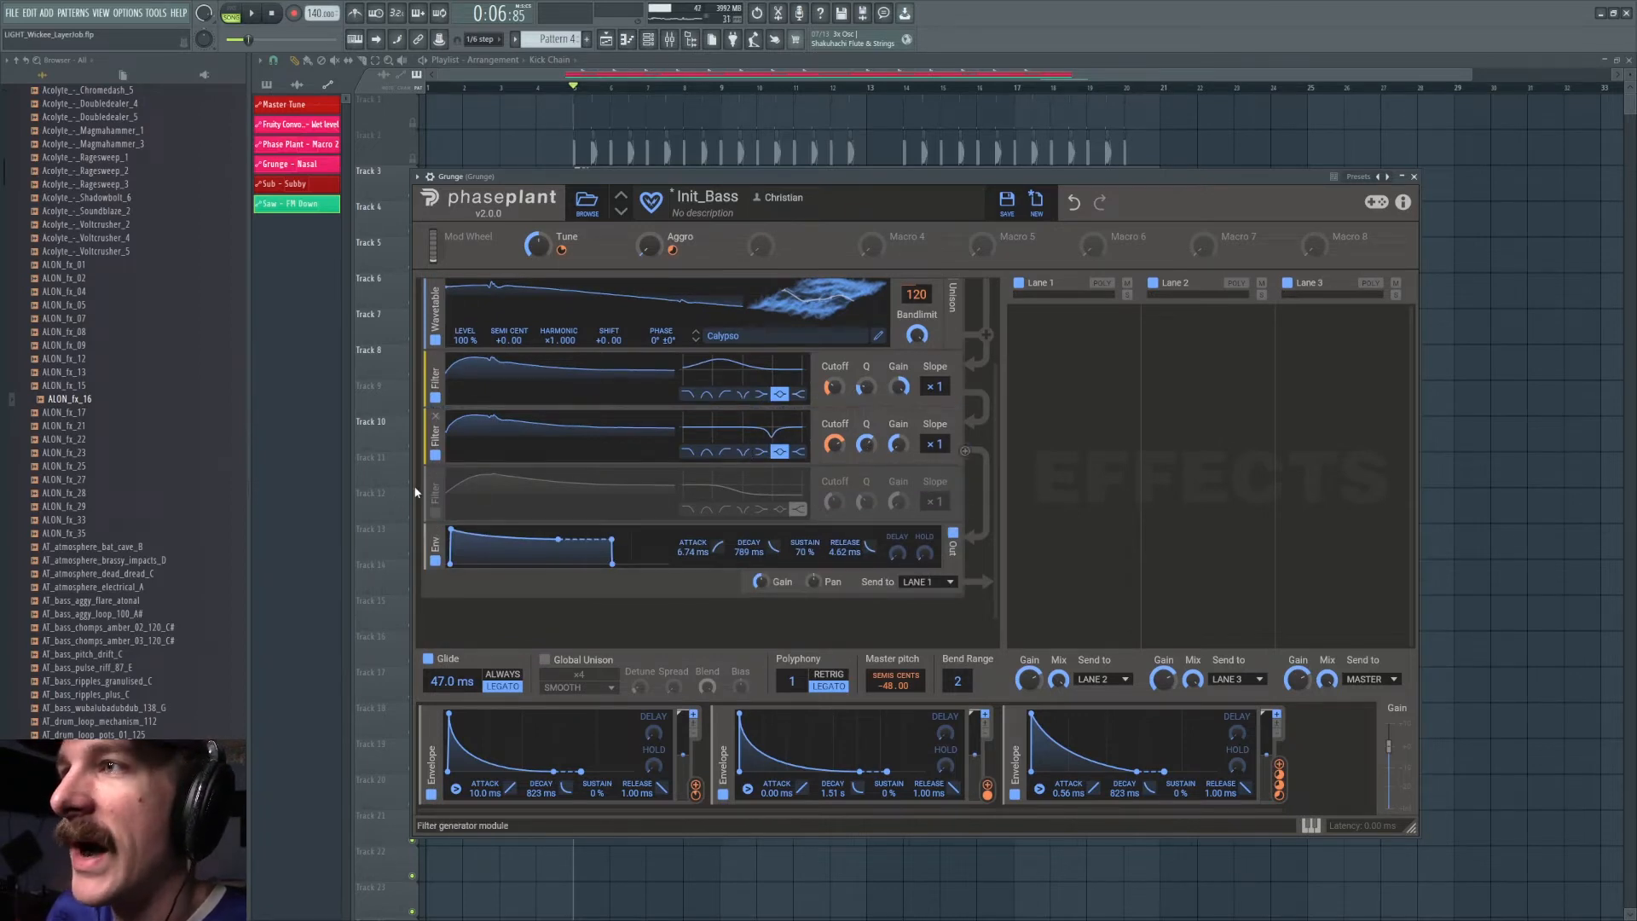
{"action": "left_click", "coordinate": [435, 512]}
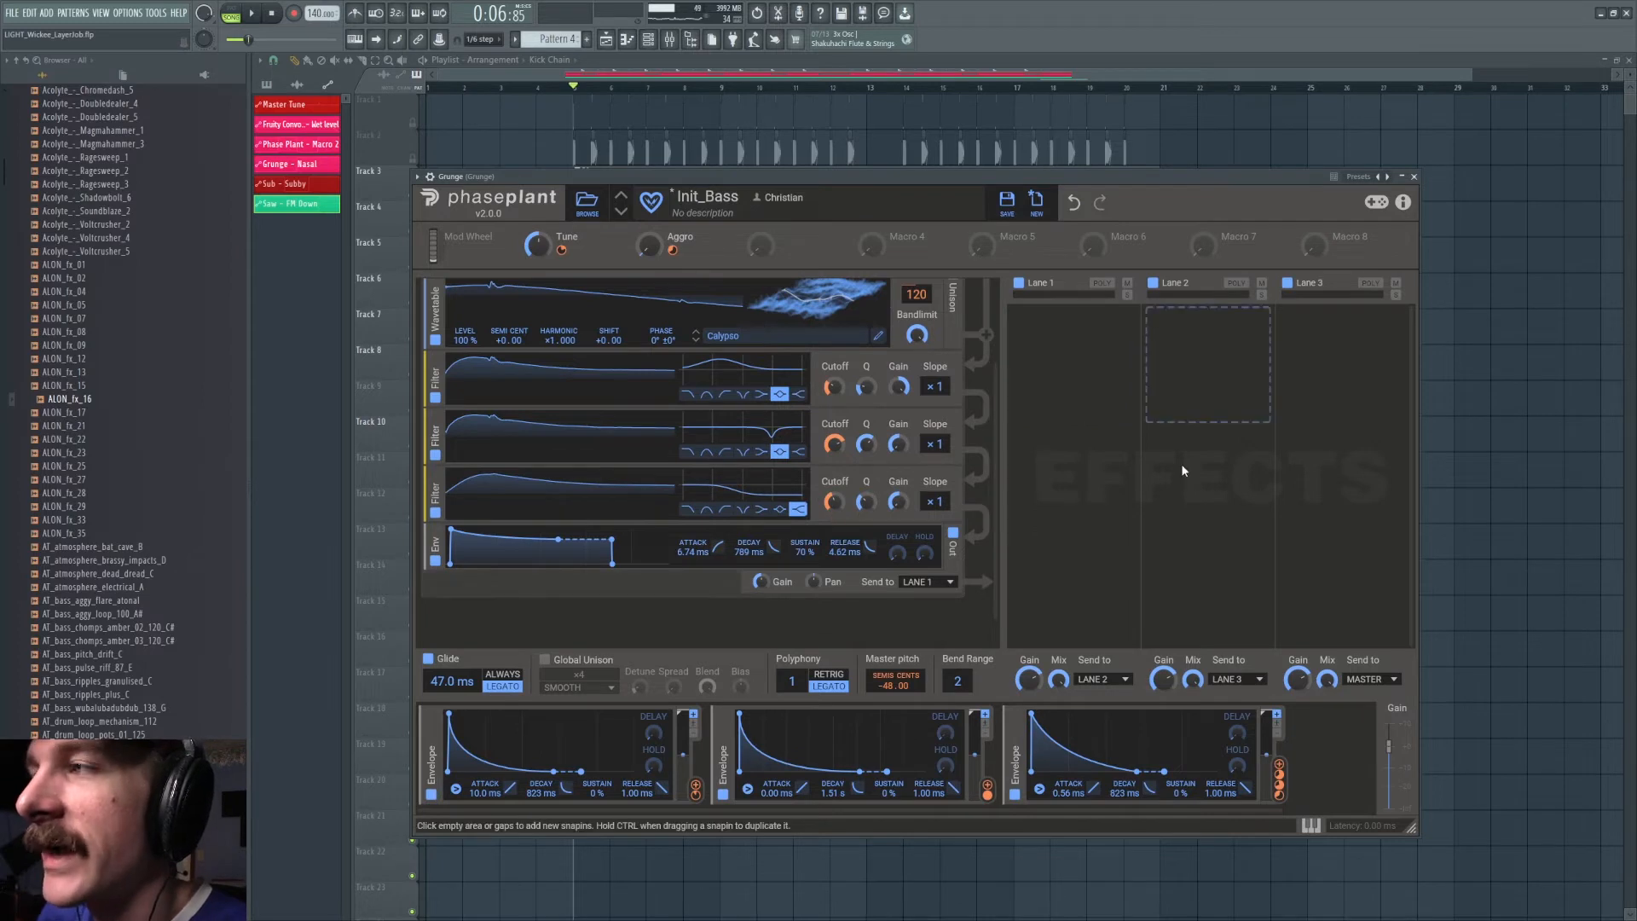
{"action": "key", "text": "space"}
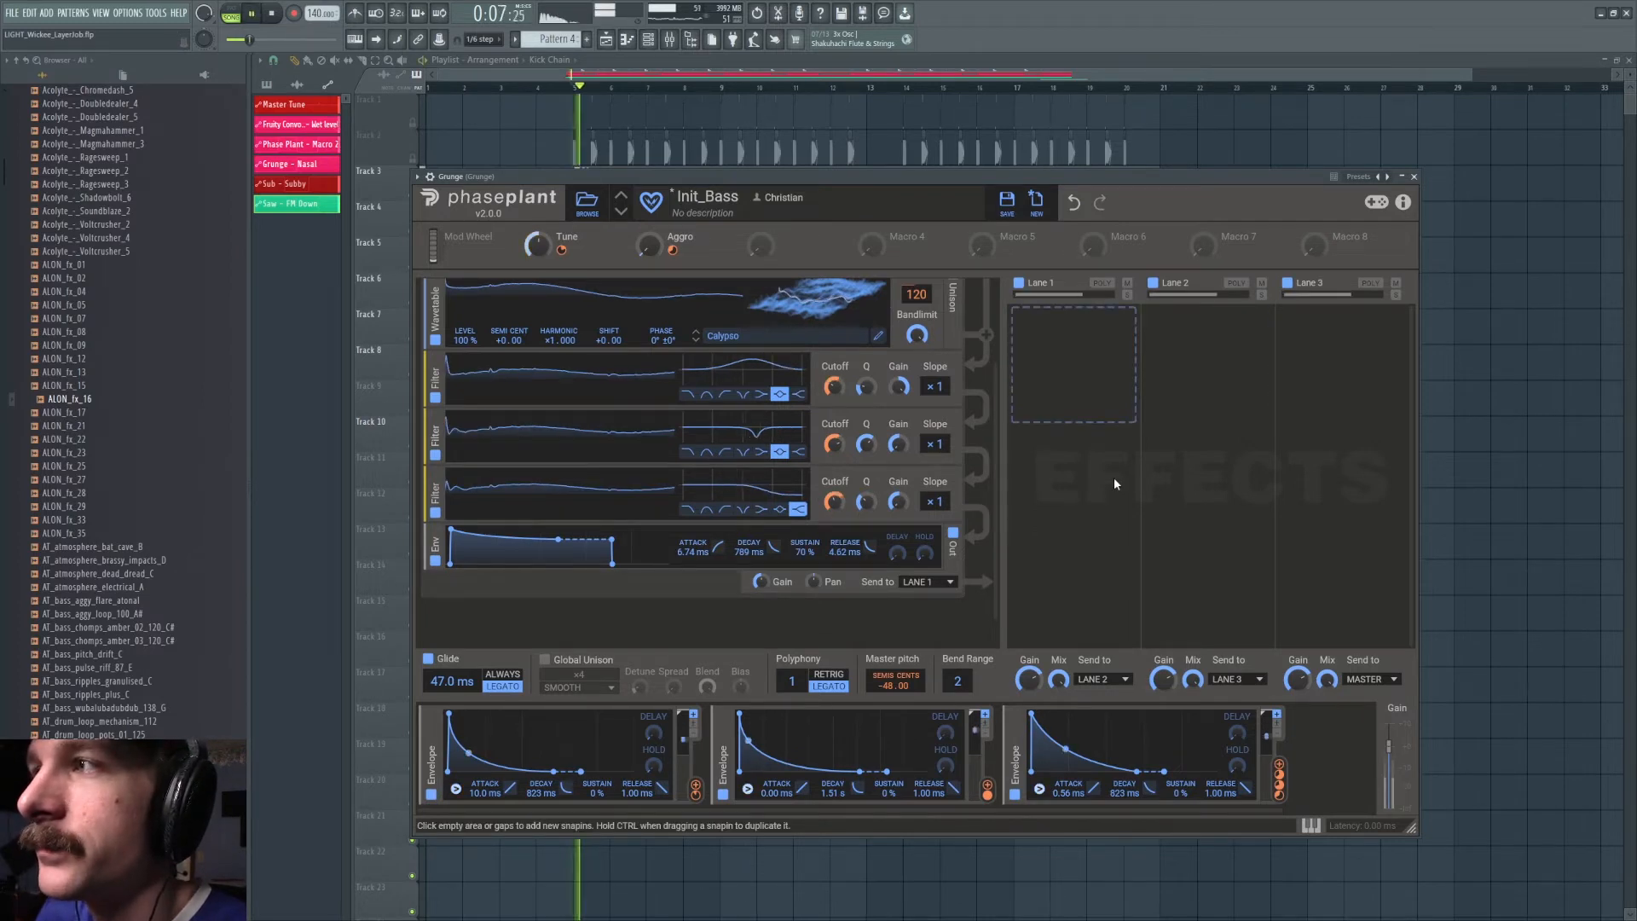
{"action": "key", "text": "space"}
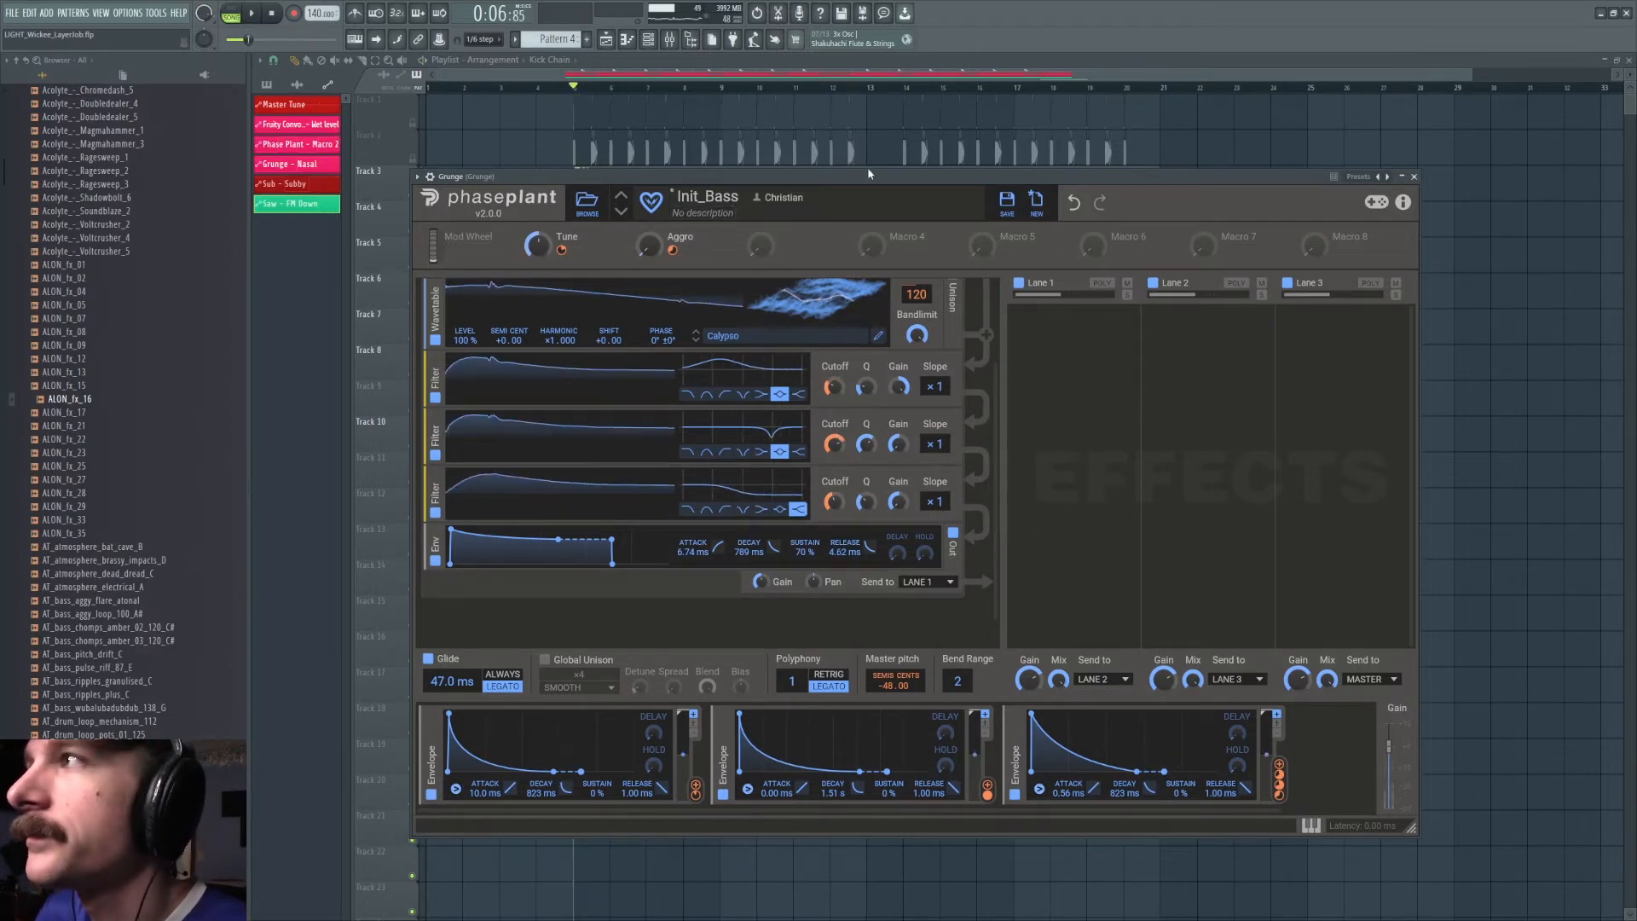
- Open Patcher on the Grunge mixer track, show its node map, and separate the lower Pro-Q 3 and OTT nodes
{"action": "left_click", "coordinate": [669, 39]}
{"action": "left_click", "coordinate": [1440, 399]}
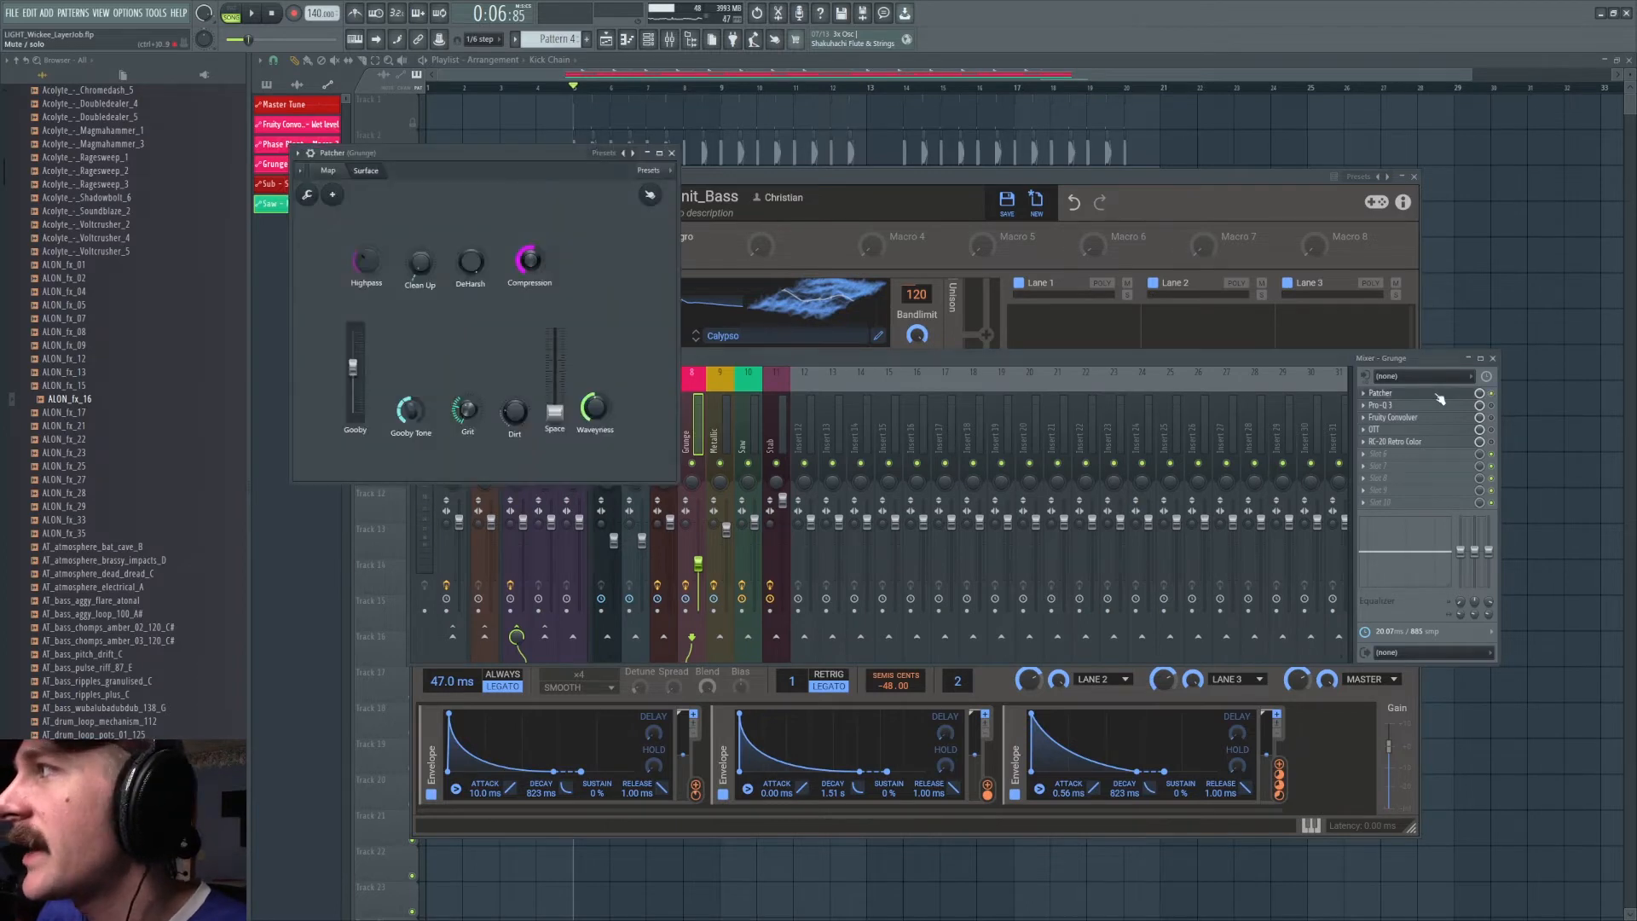
{"action": "left_click", "coordinate": [328, 171]}
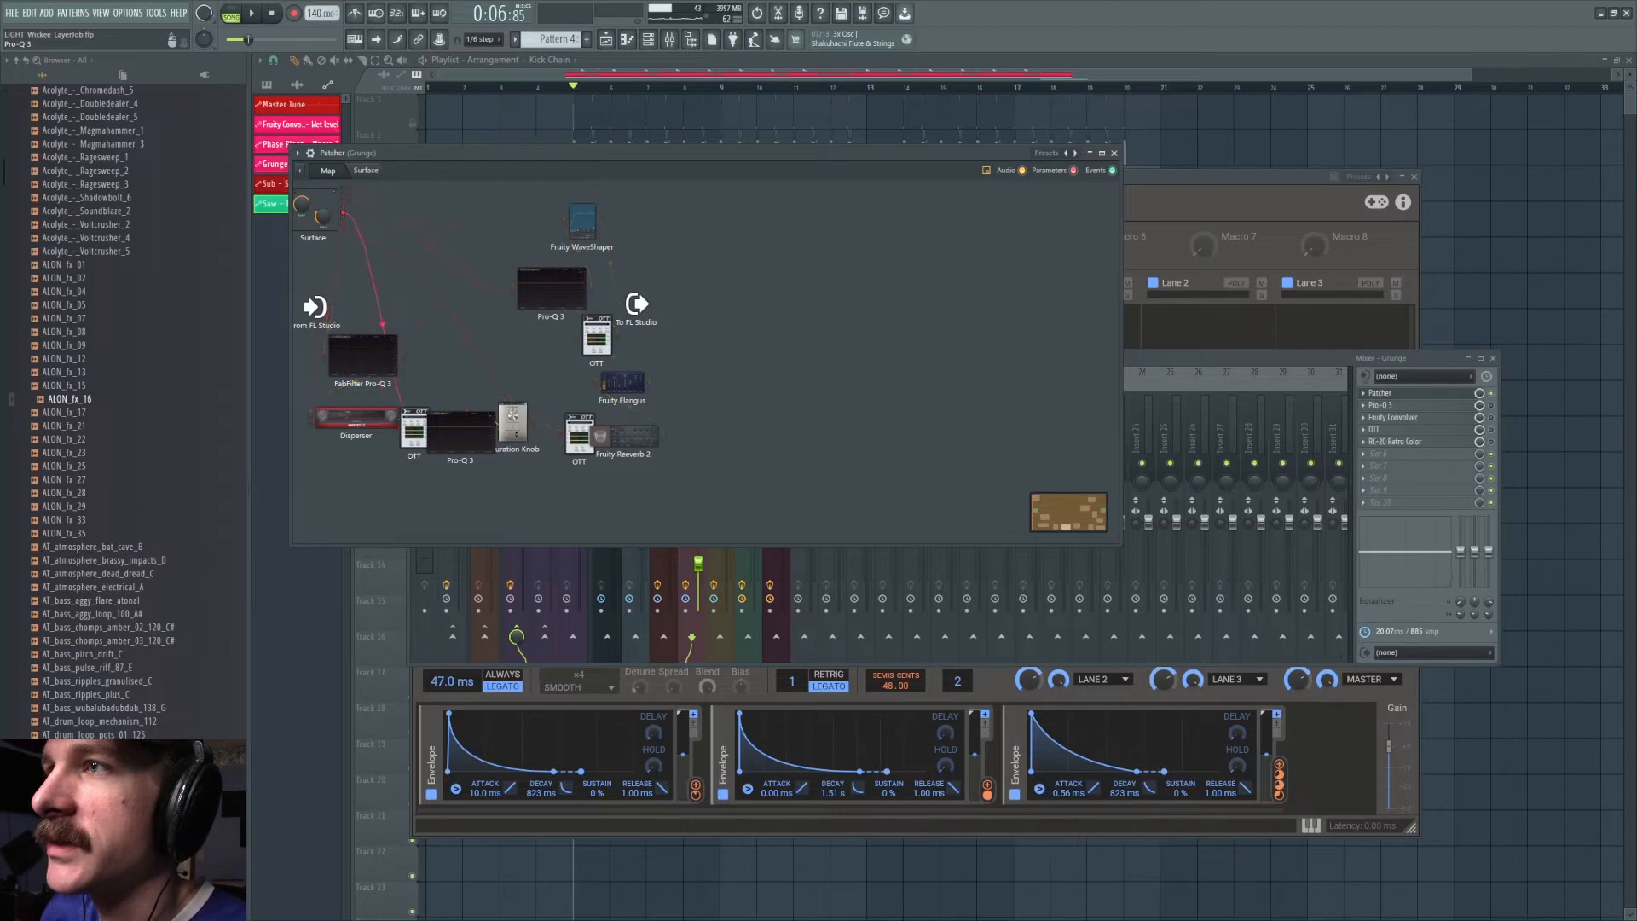
{"action": "left_click_drag", "start_coordinate": [463, 443], "coordinate": [475, 485]}
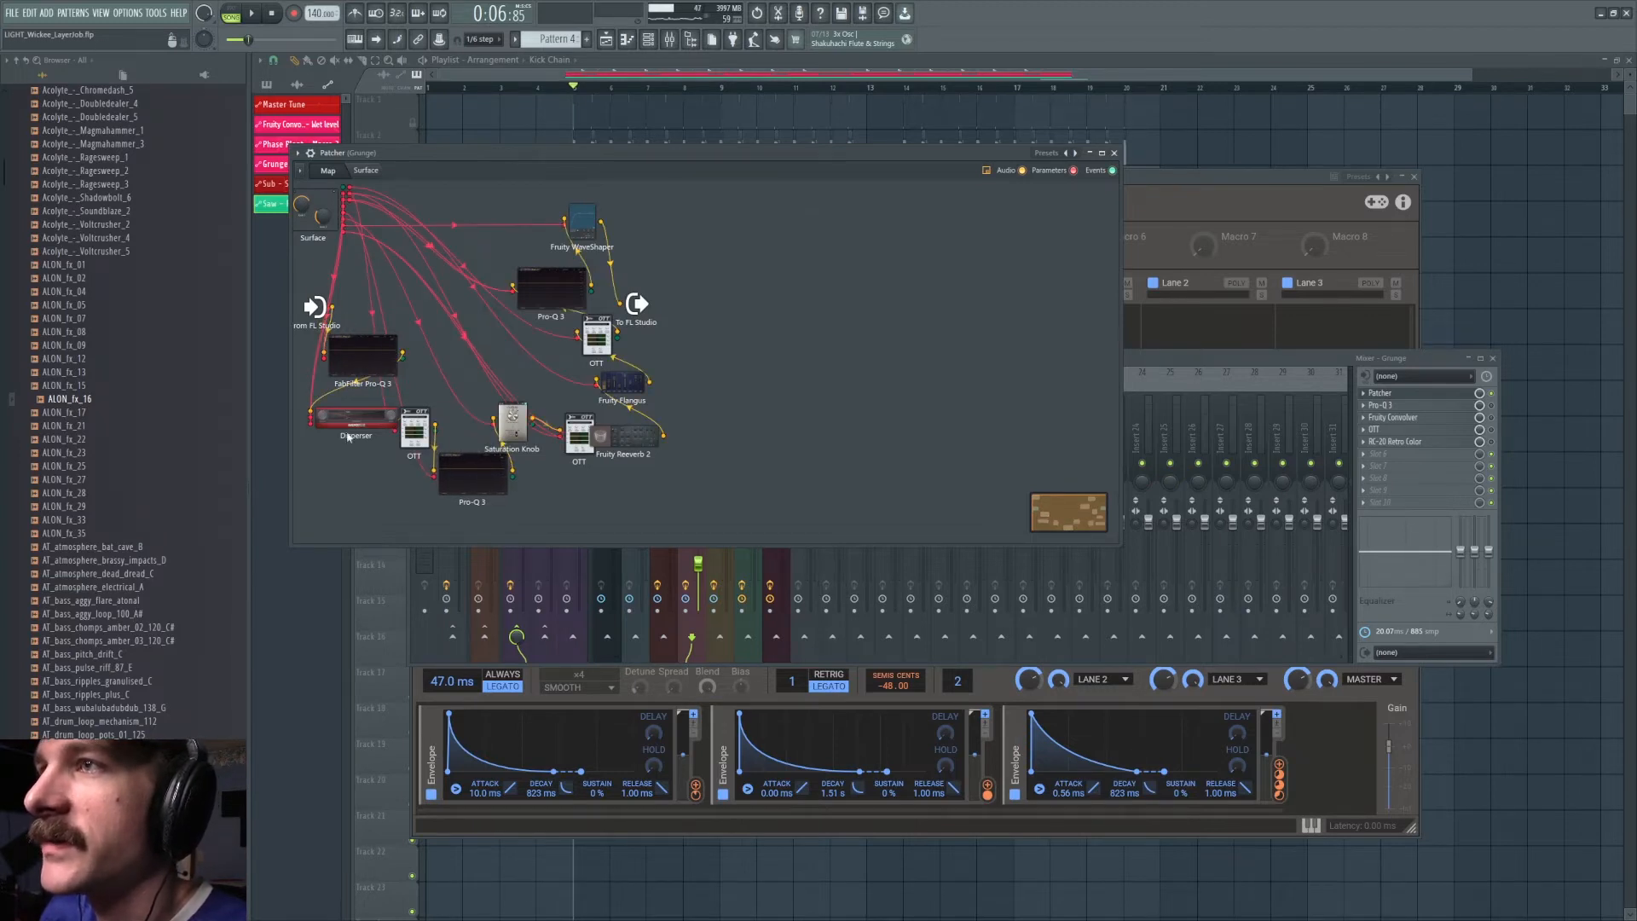
{"action": "left_click_drag", "start_coordinate": [424, 442], "coordinate": [428, 436]}
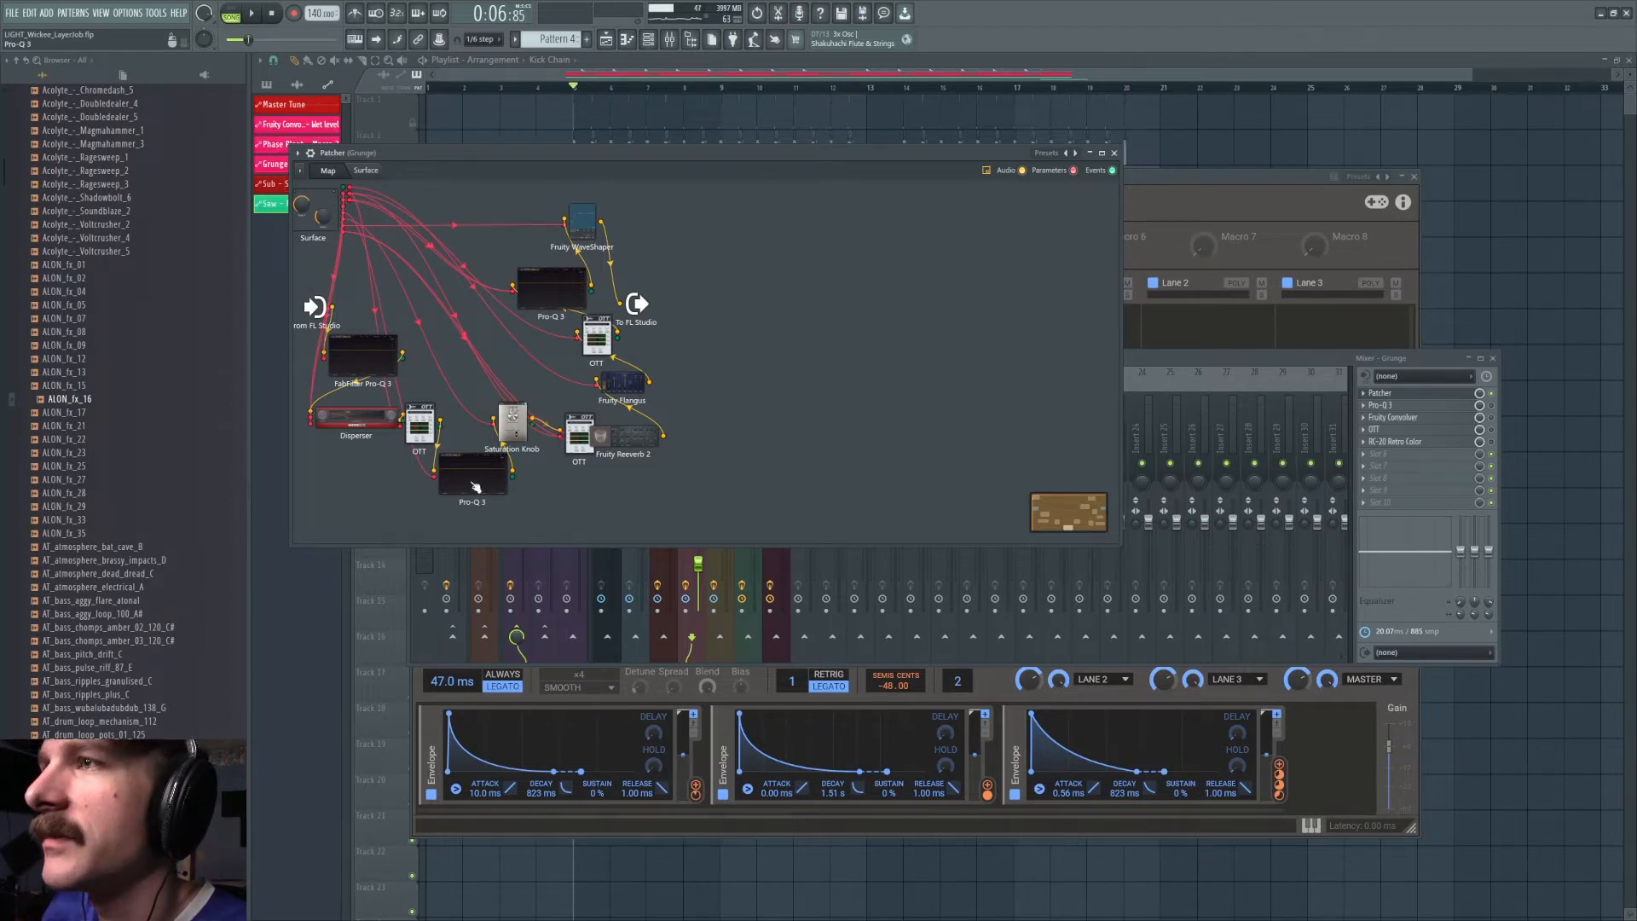
- Inspect the lower Pro-Q 3 equalizer in Patcher and shift the Saturation Knob, Fruity Reeverb 2 and upper OTT nodes slightly
{"action": "double_click", "coordinate": [475, 486]}
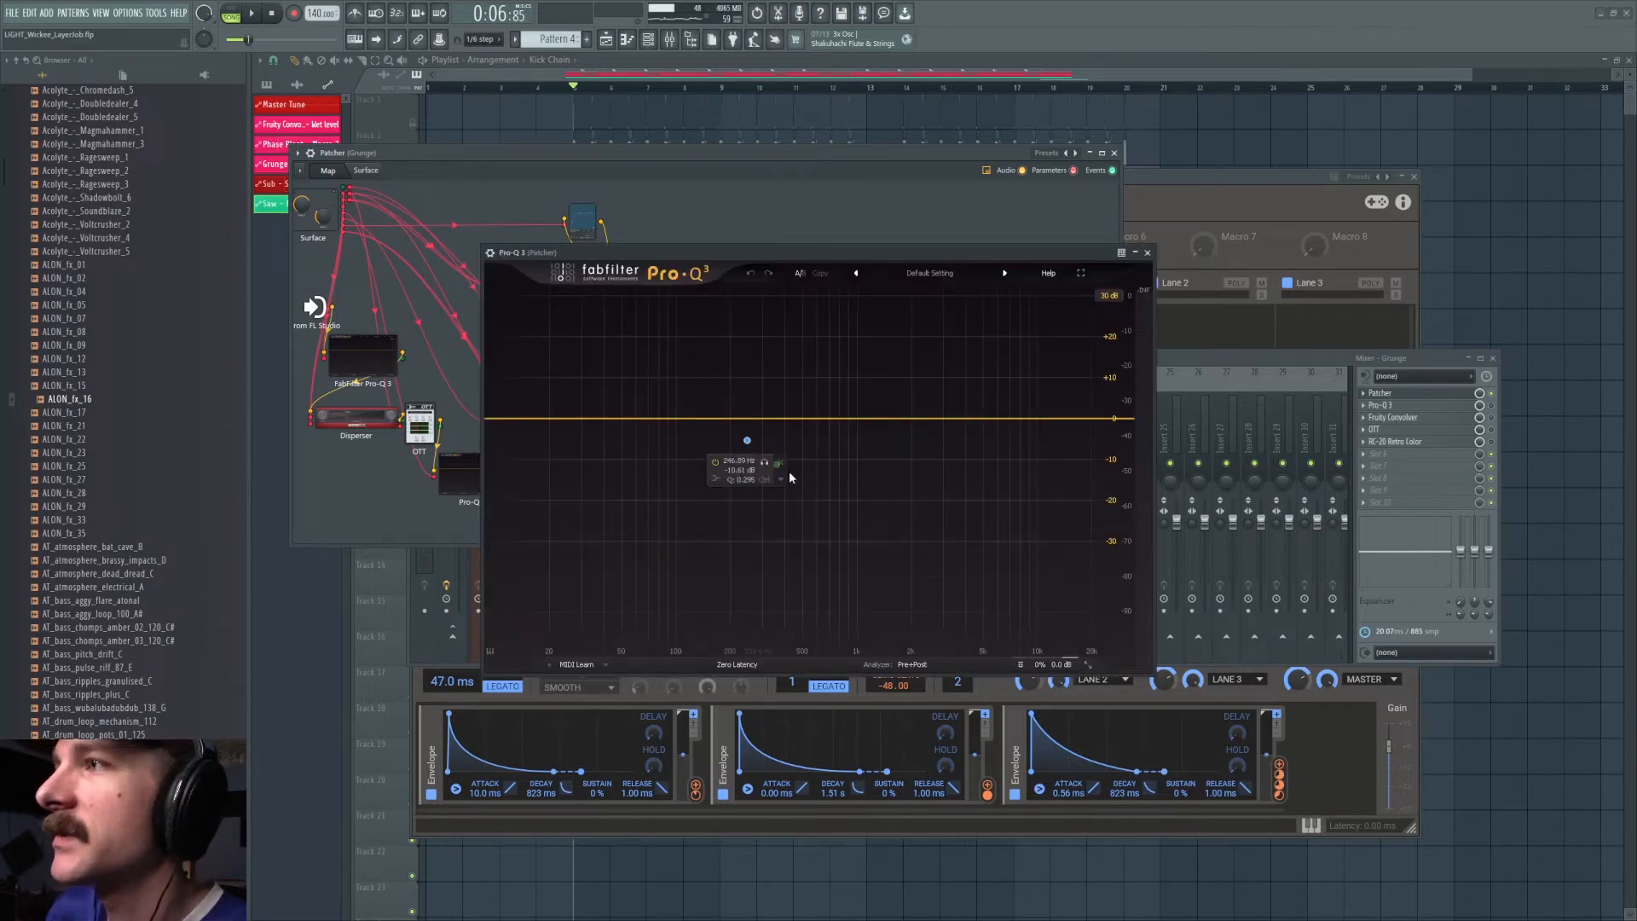
{"action": "left_click", "coordinate": [1147, 253]}
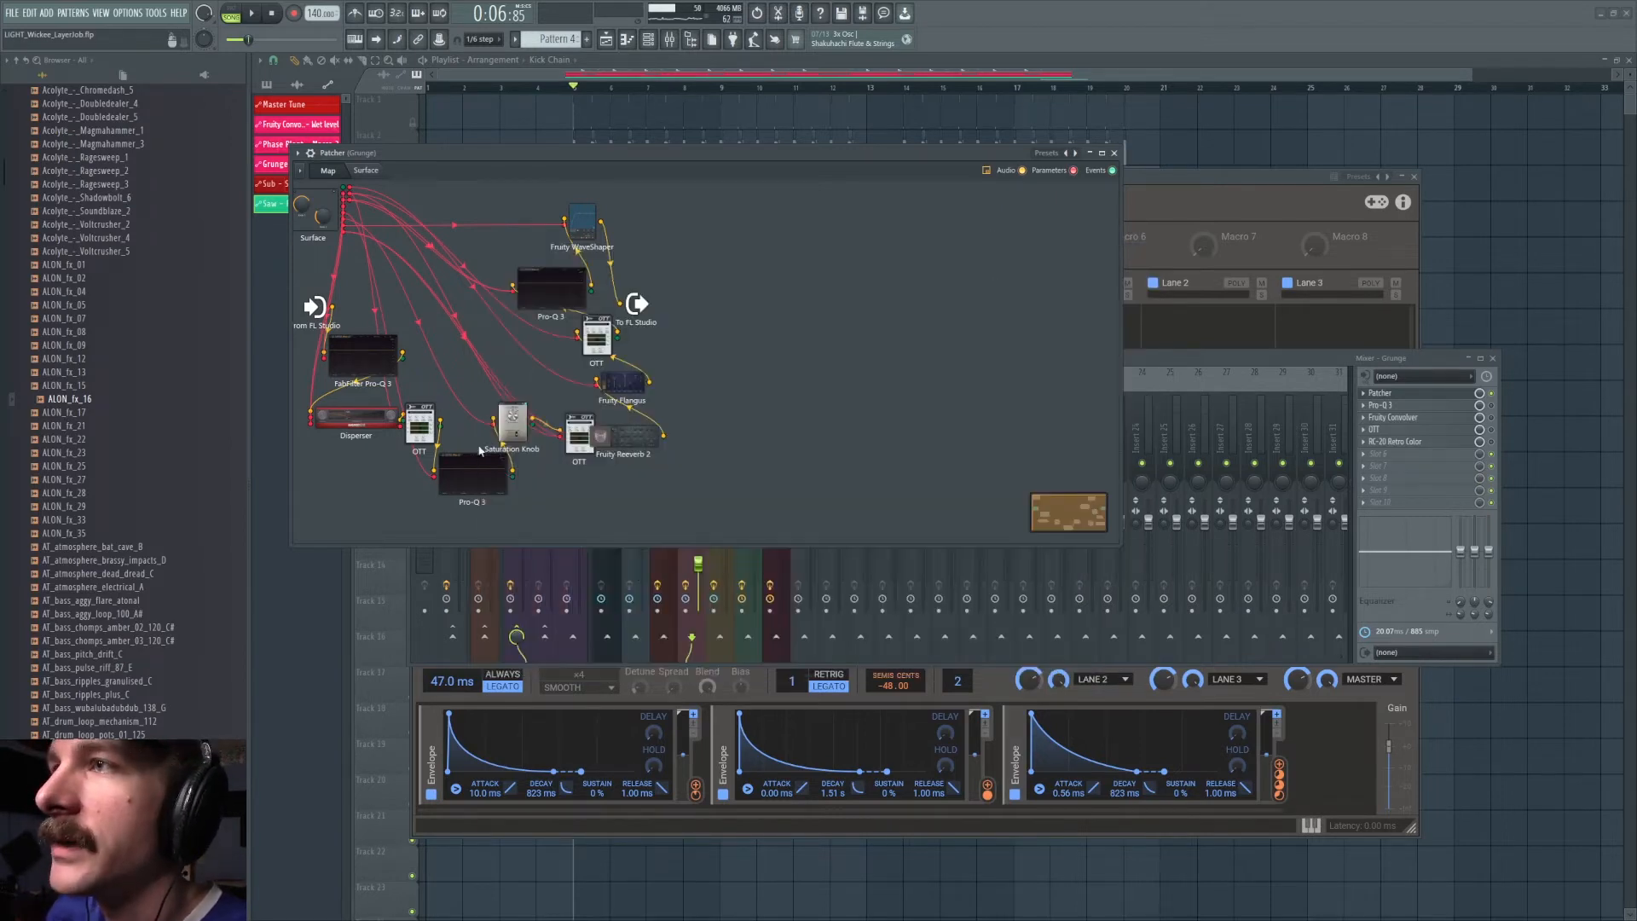
{"action": "left_click_drag", "start_coordinate": [518, 432], "coordinate": [525, 432]}
{"action": "left_click_drag", "start_coordinate": [641, 443], "coordinate": [673, 433]}
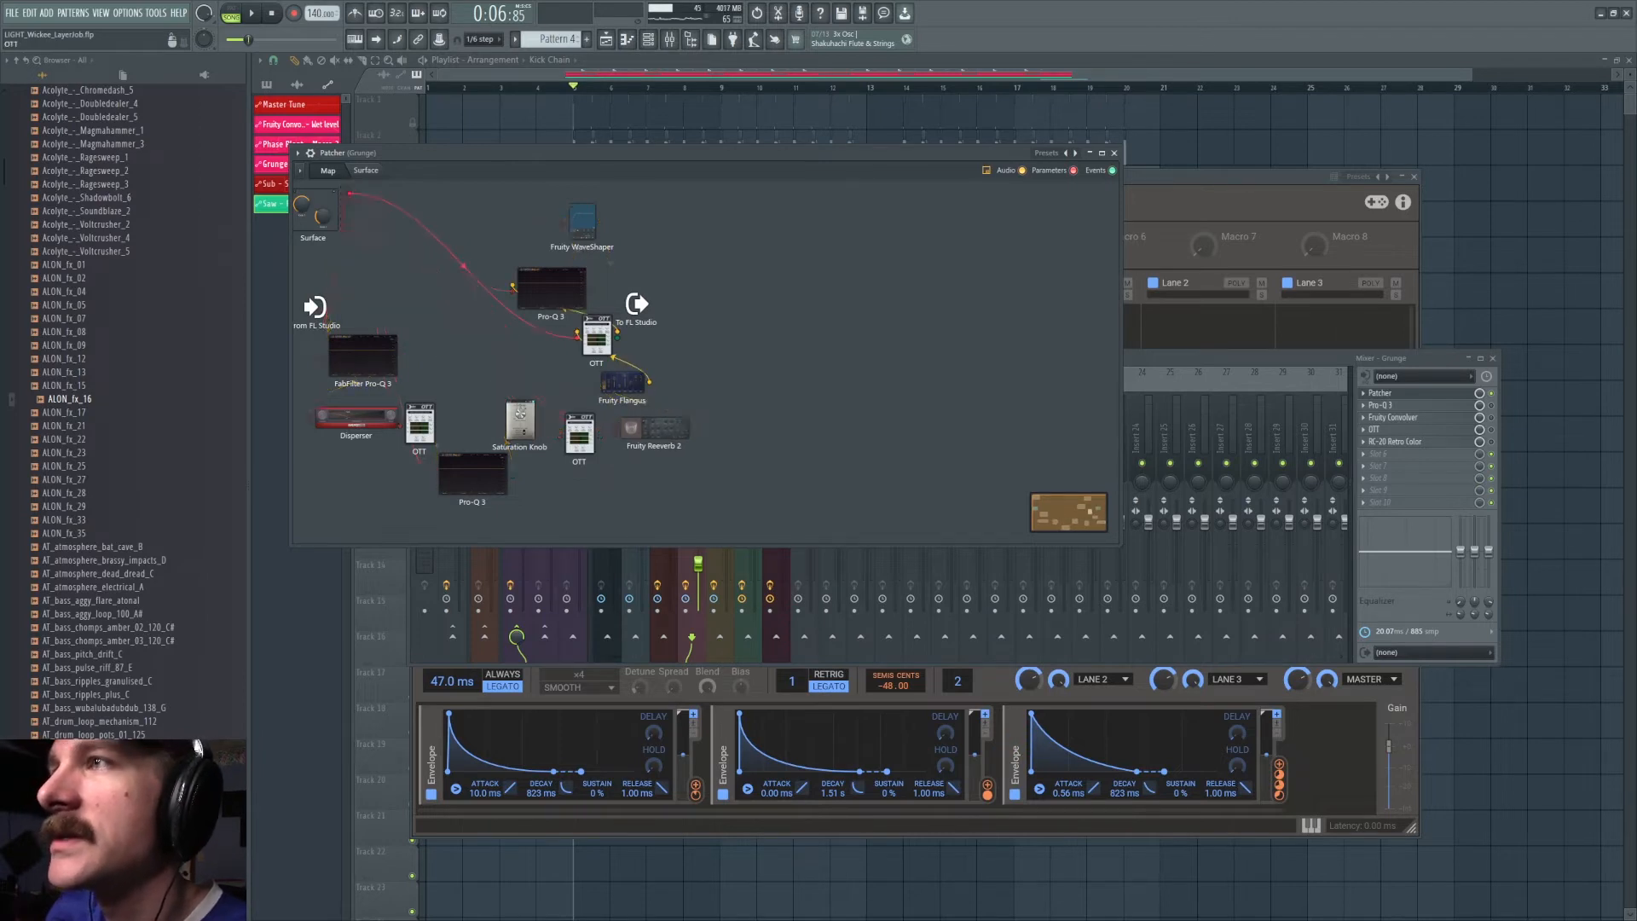
{"action": "left_click_drag", "start_coordinate": [602, 328], "coordinate": [619, 319]}
- Inspect the upper Pro-Q 3 in the Patcher map, nudge the Fruity WaveShaper node, and return to the control surface
{"action": "left_click", "coordinate": [576, 297]}
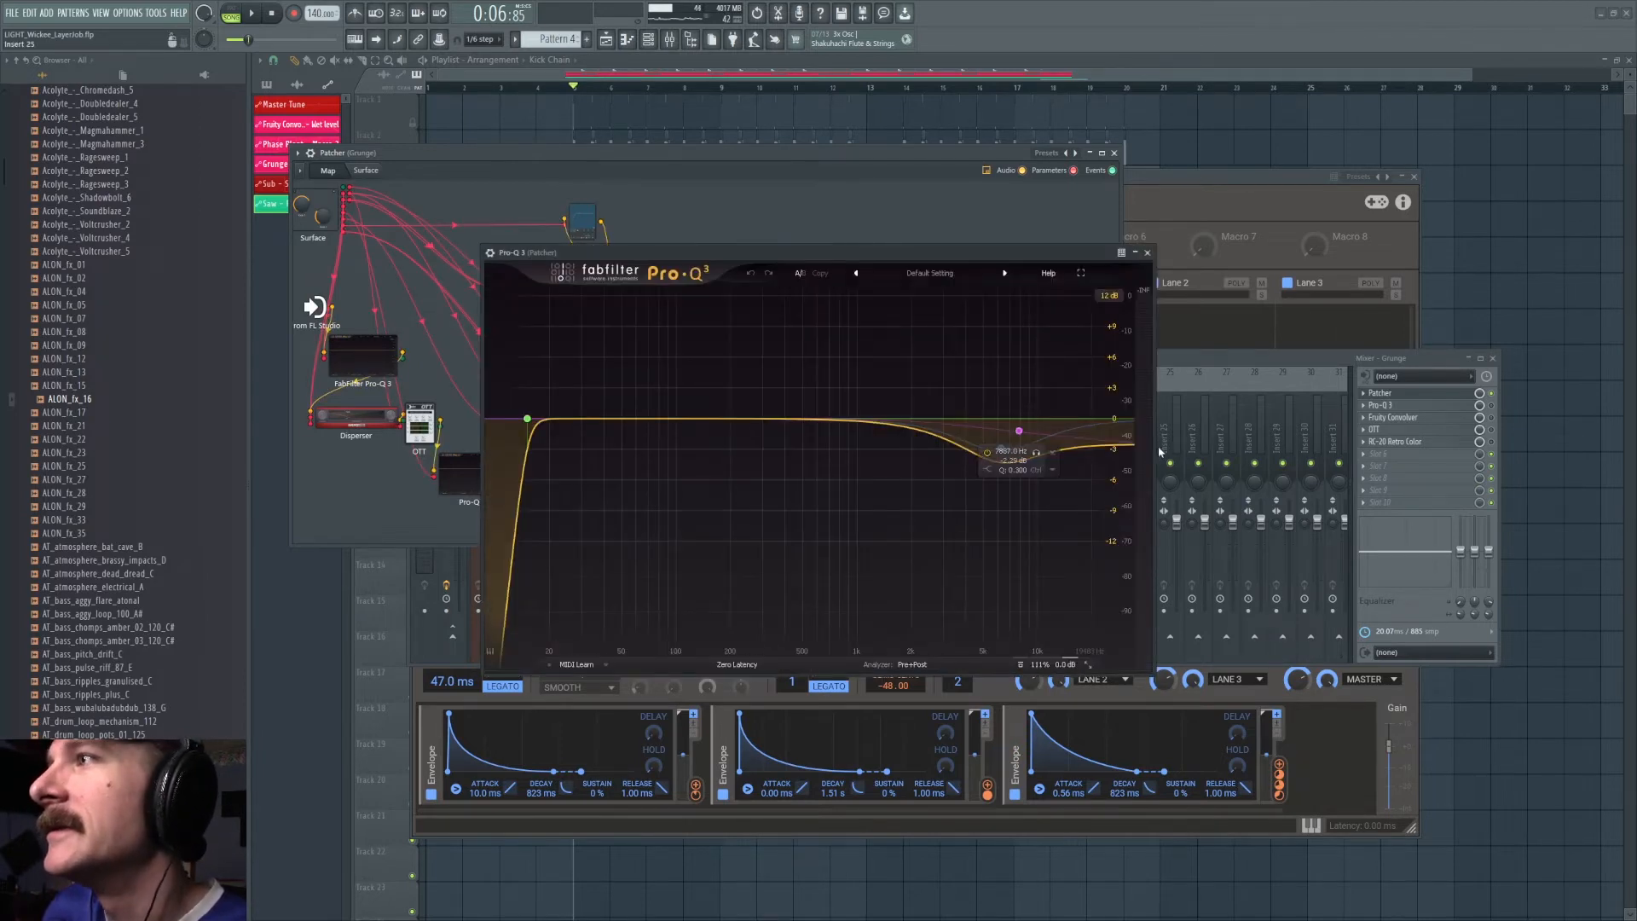
{"action": "left_click", "coordinate": [1147, 252]}
{"action": "left_click_drag", "start_coordinate": [582, 220], "coordinate": [610, 219]}
{"action": "left_click", "coordinate": [365, 170]}
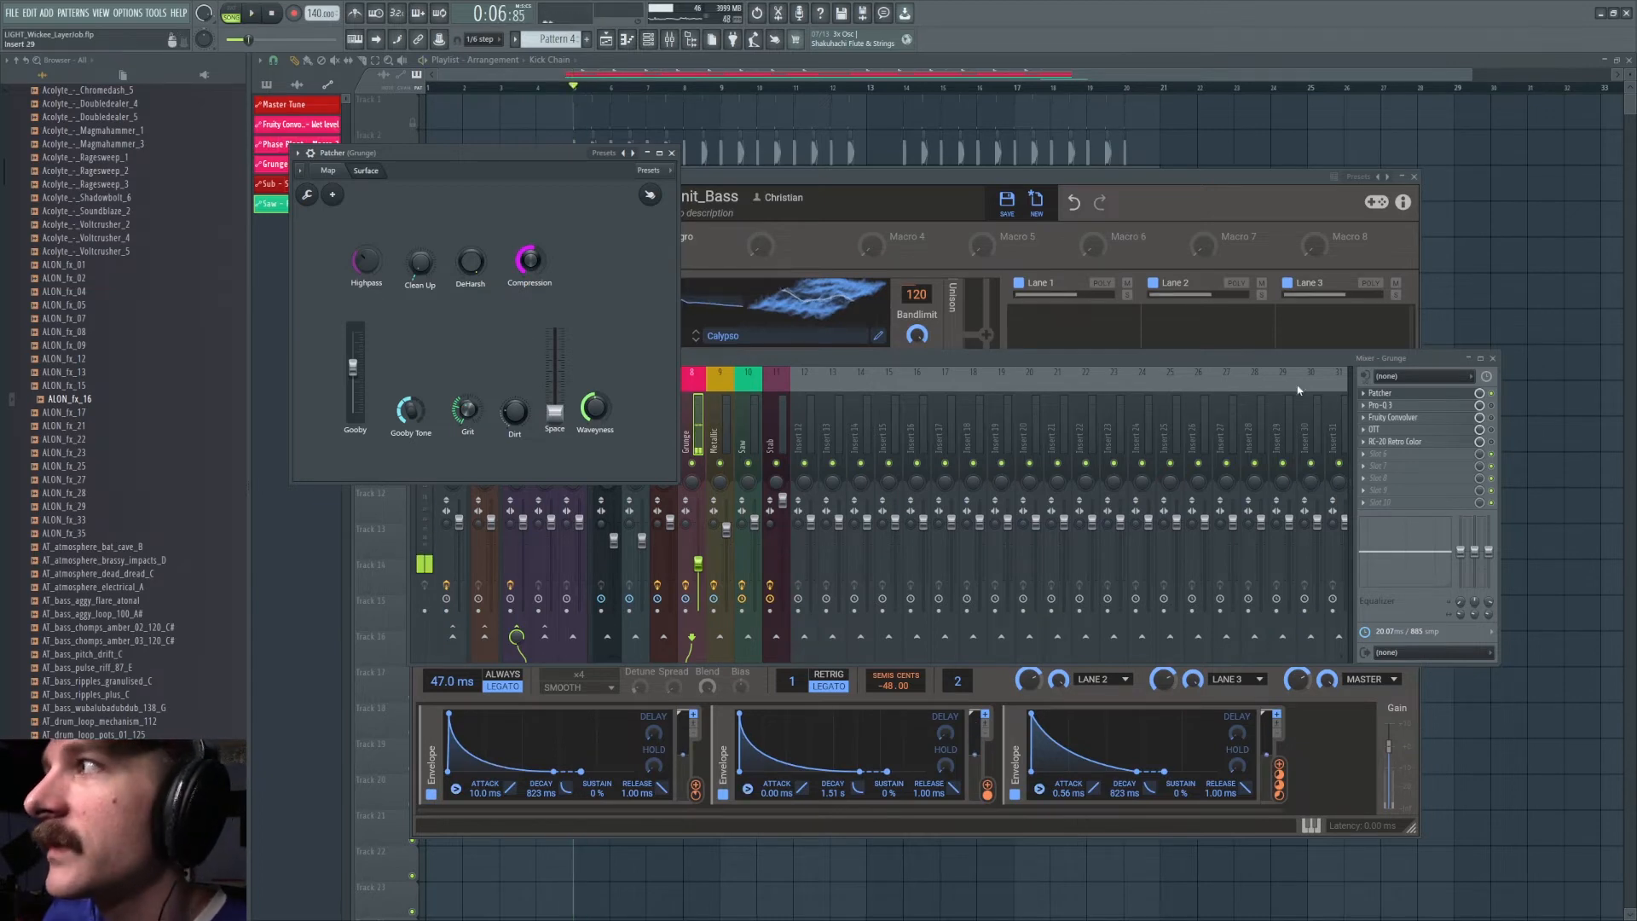
- Enable the Patcher effect on the Grunge mixer track, audition the bass through it, and bring its control surface forward
{"action": "left_click", "coordinate": [1495, 400]}
{"action": "key", "text": "space"}
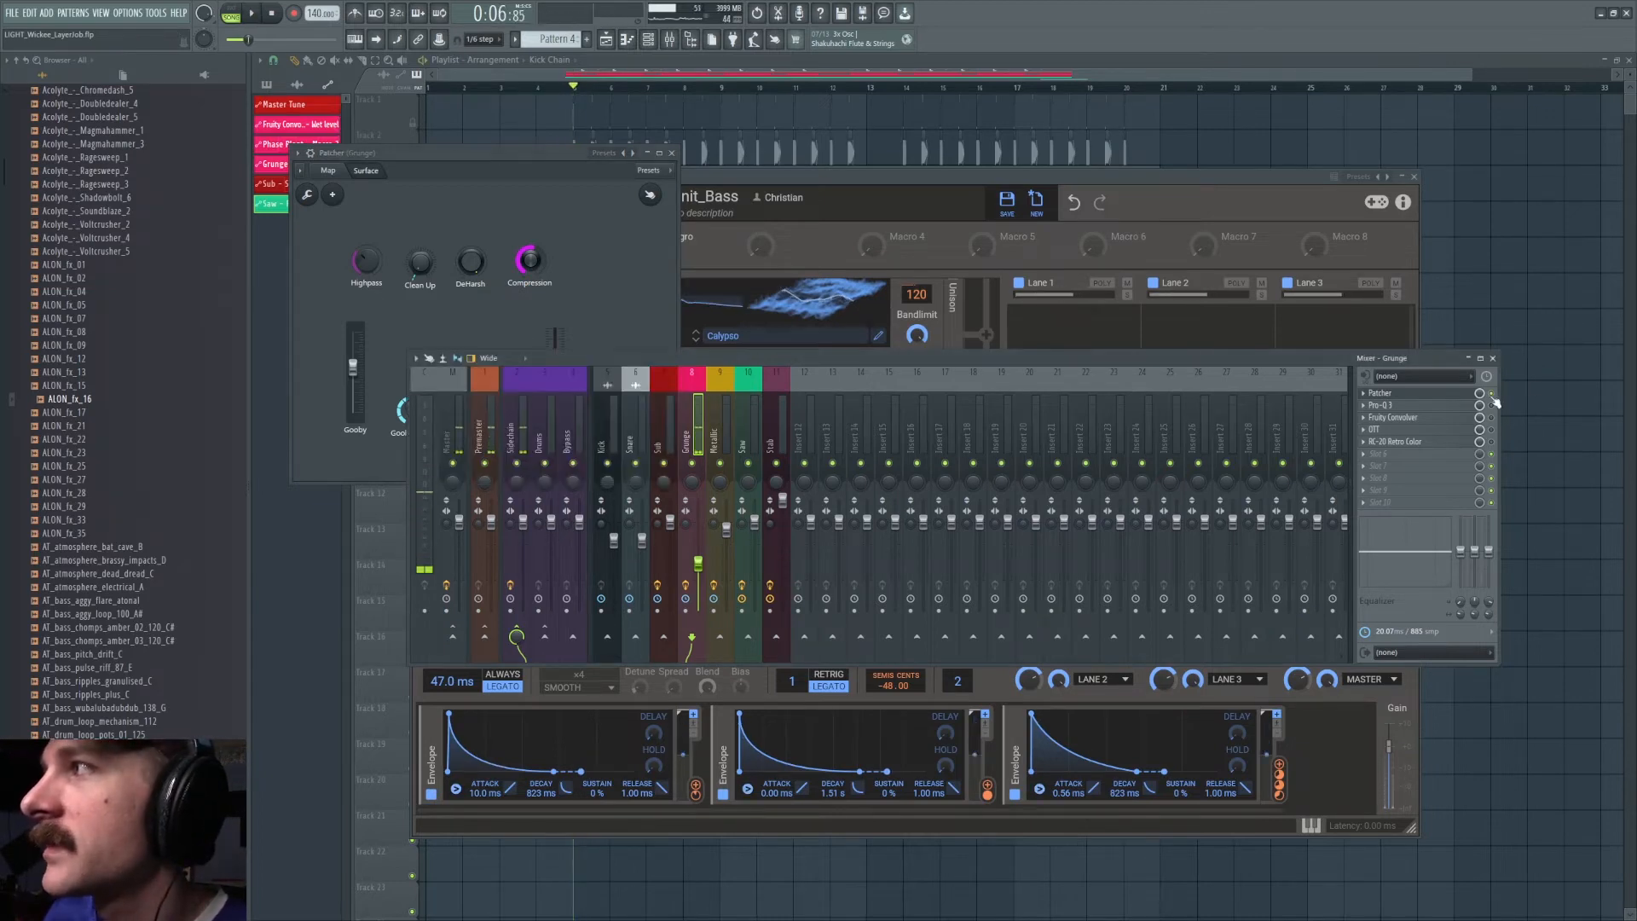
{"action": "key", "text": "space"}
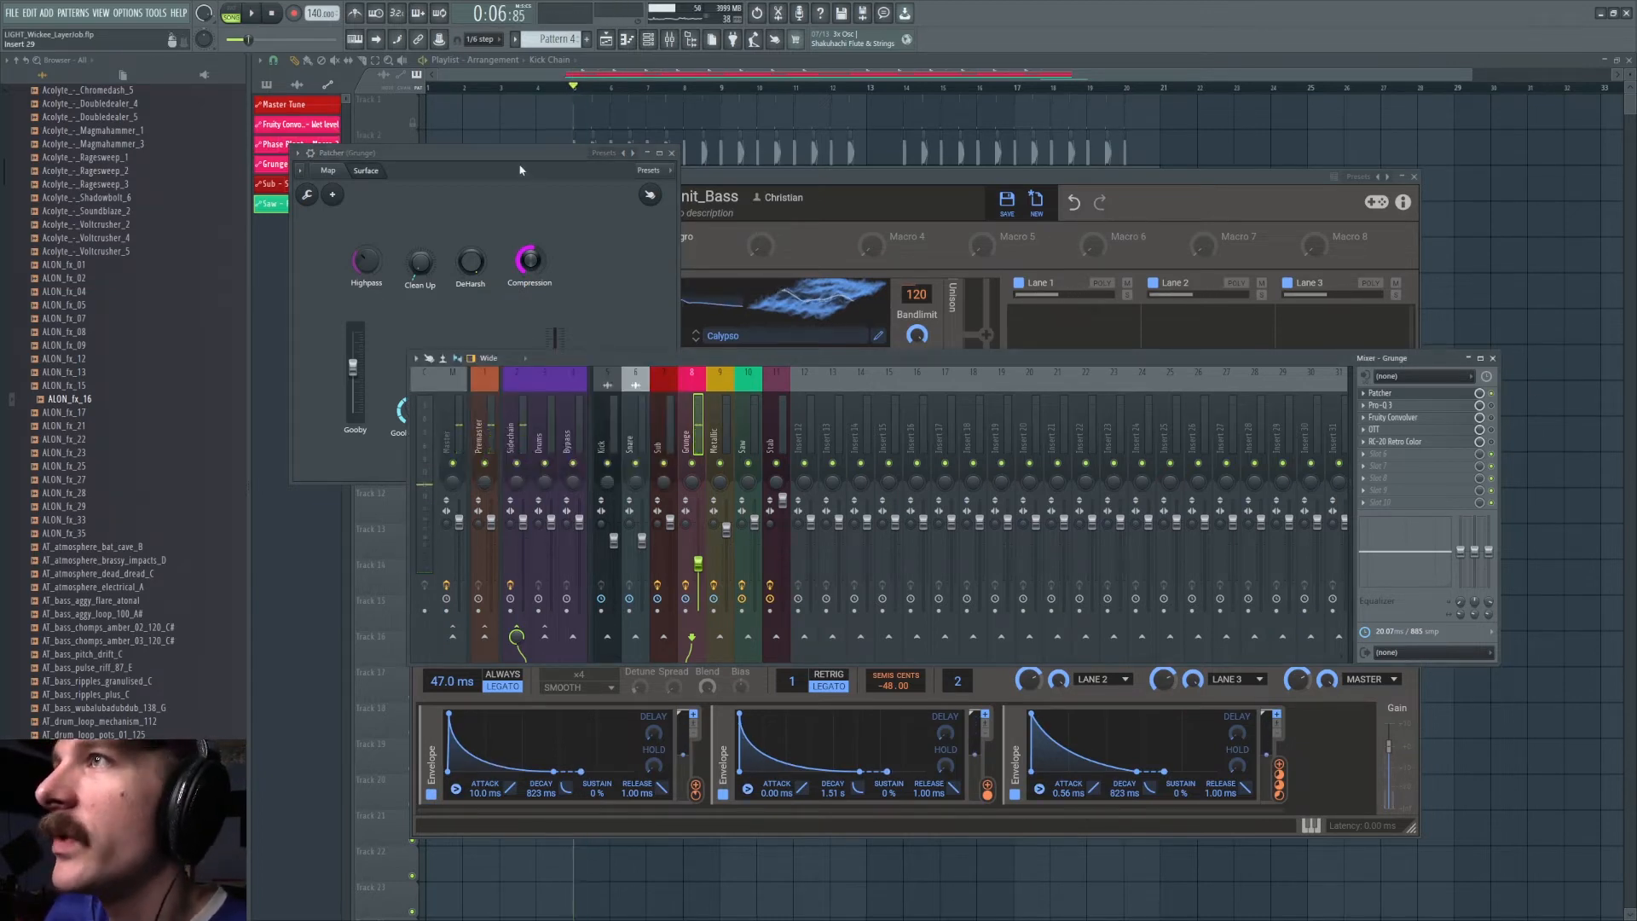
{"action": "left_click", "coordinate": [520, 170]}
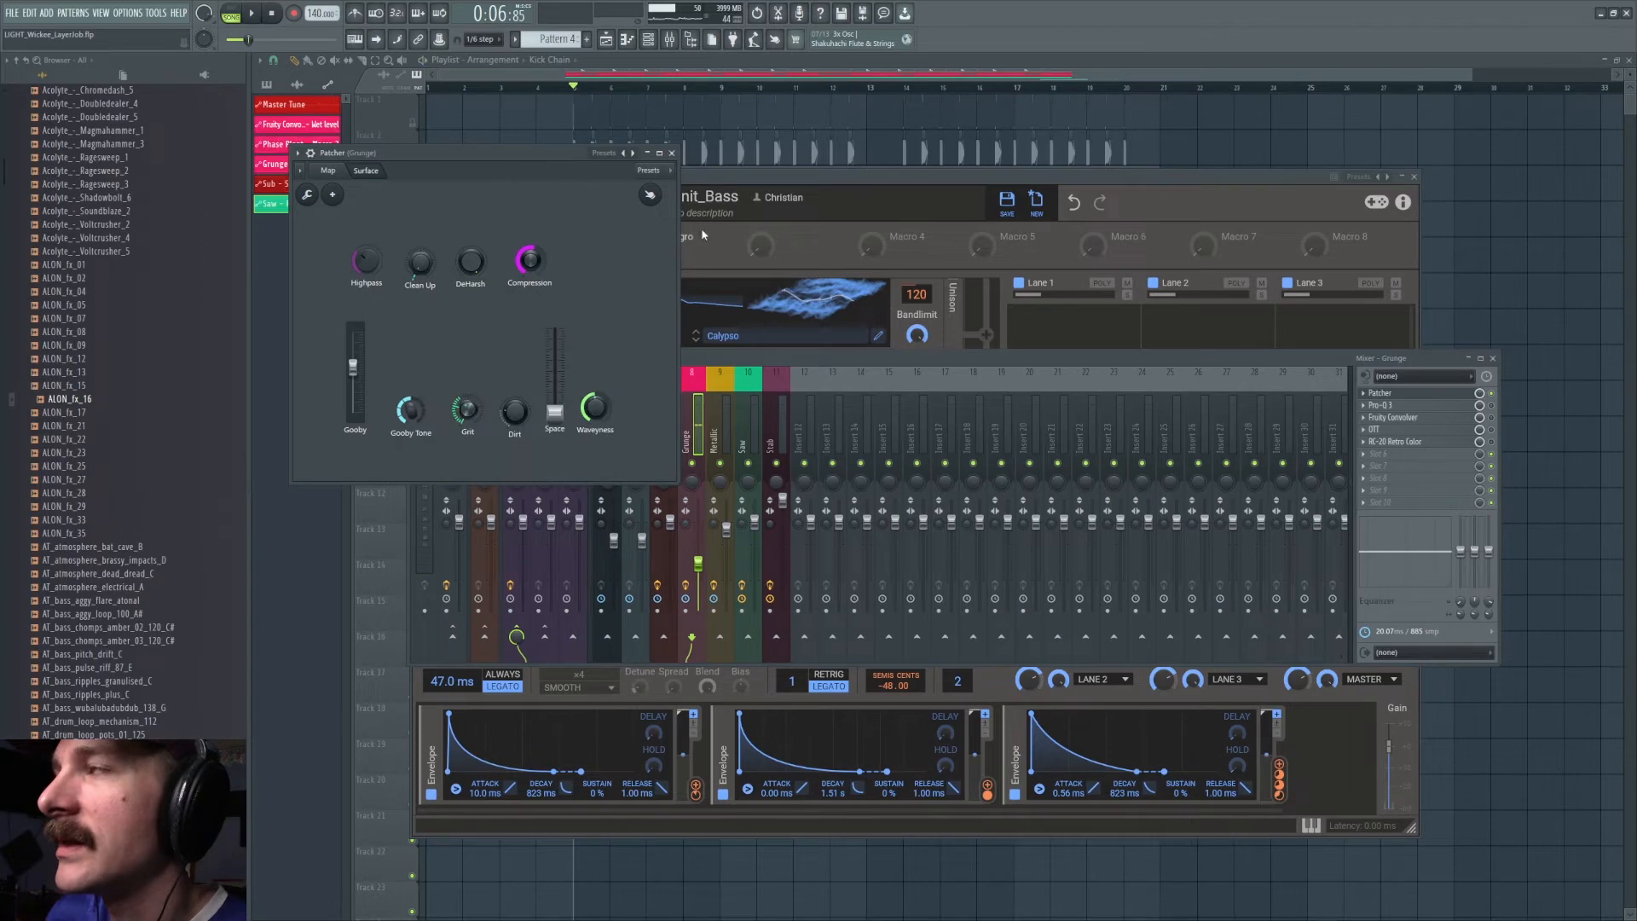
- Open the Pro-Q 3 equalizer on the Grunge mixer track, audition the bass through it, and enable Fruity Convolver
{"action": "left_click", "coordinate": [1429, 406]}
{"action": "key", "text": "space"}
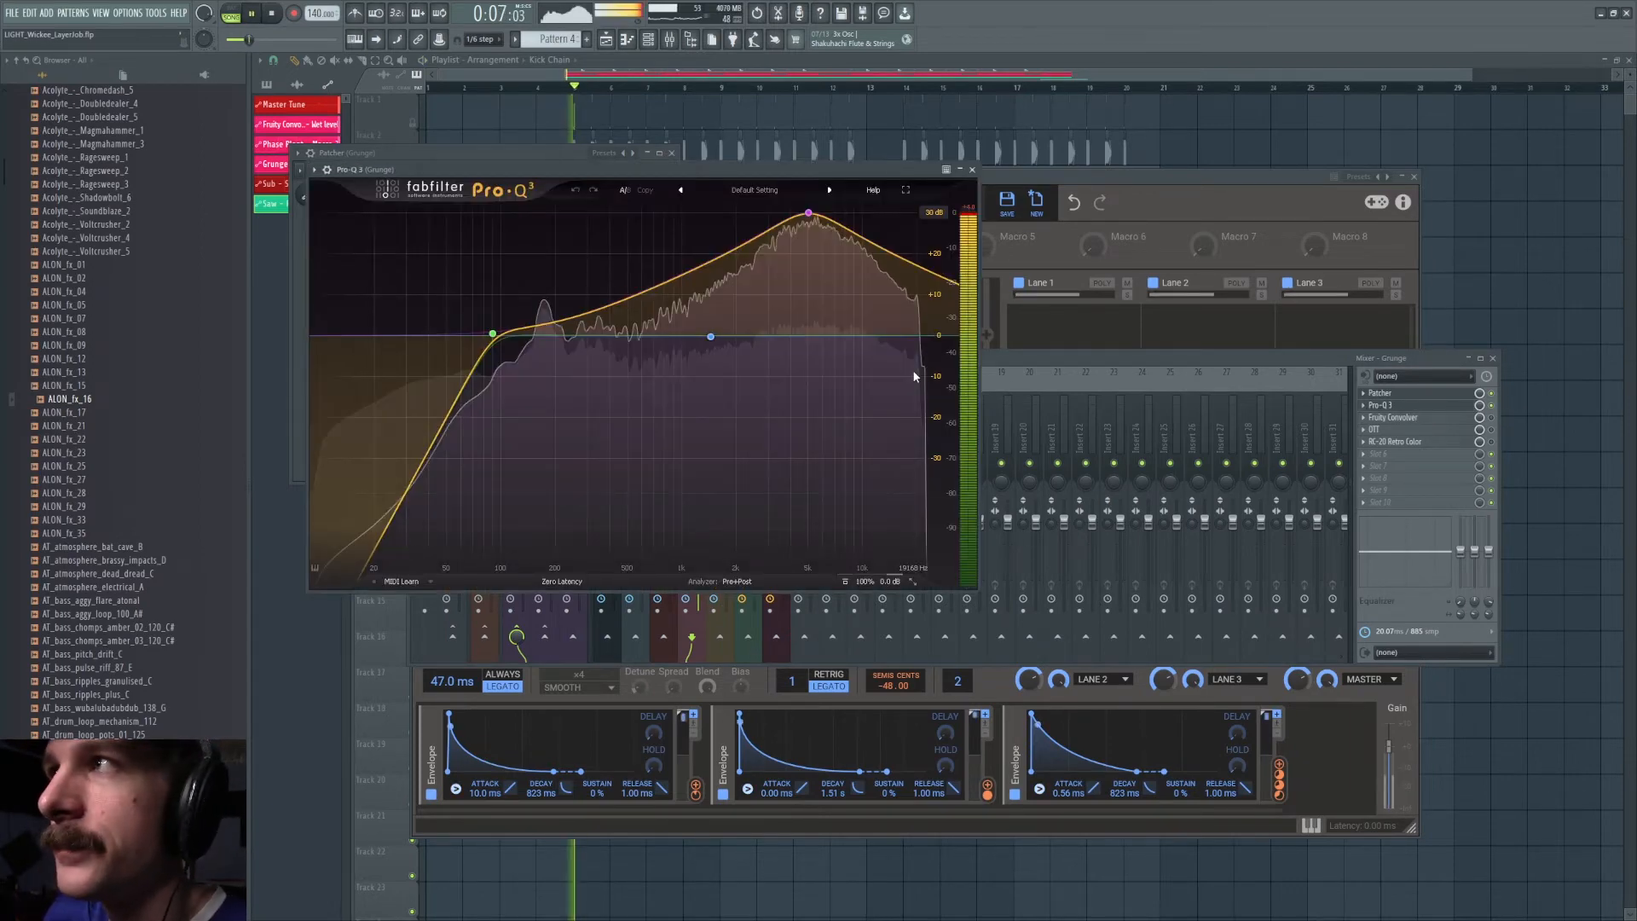
{"action": "key", "text": "space"}
{"action": "left_click", "coordinate": [1491, 418]}
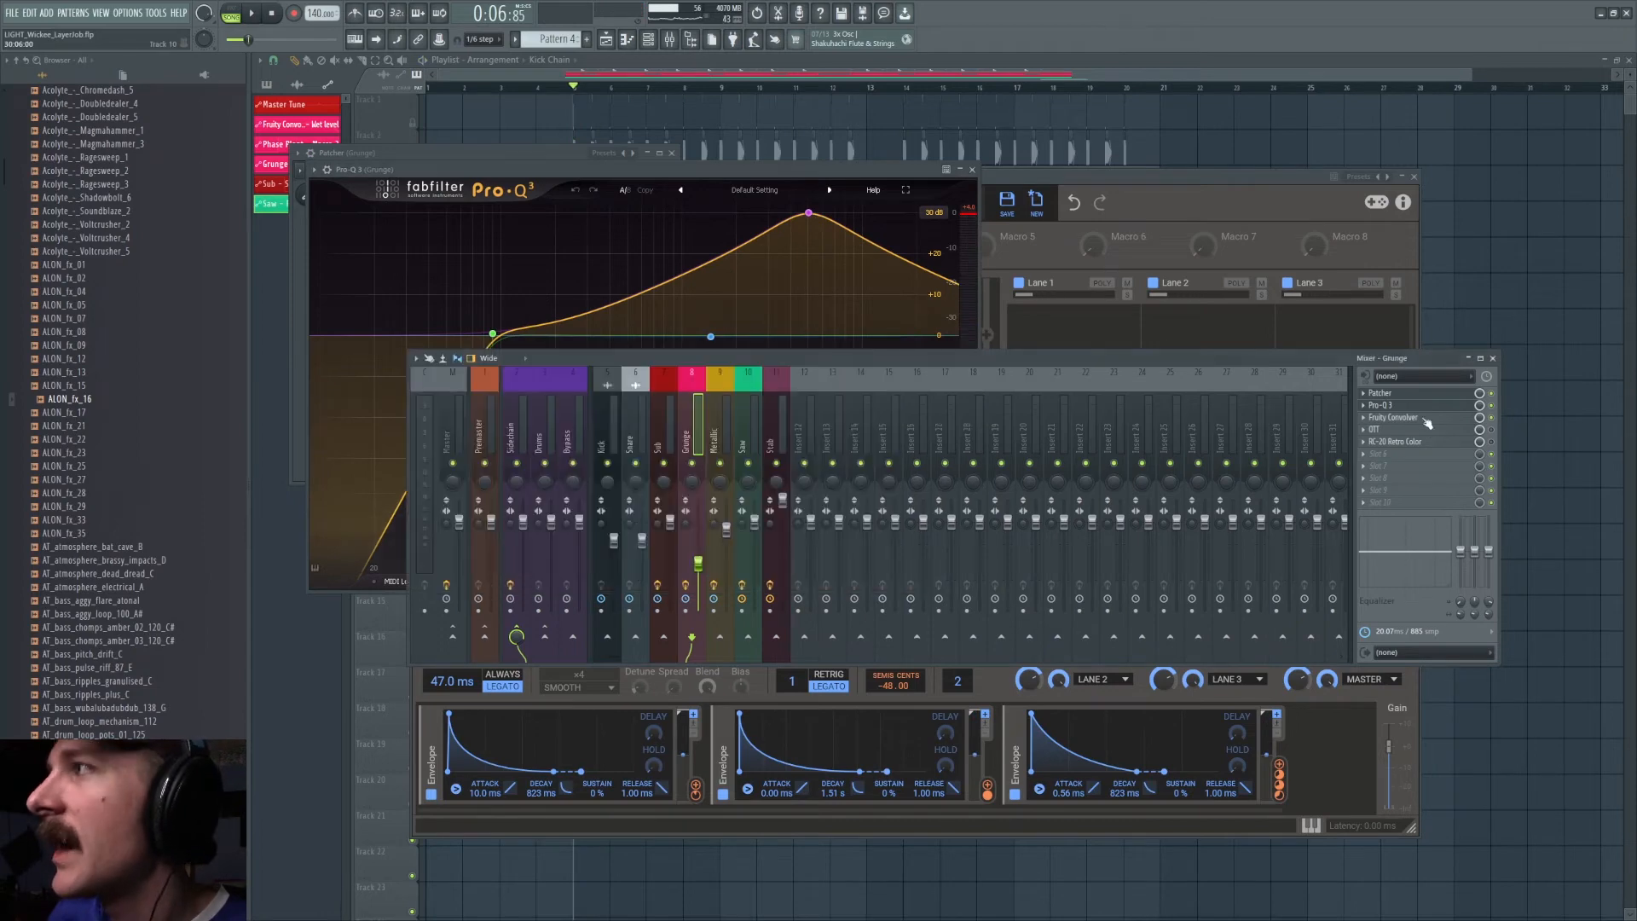
- Open Fruity Convolver on the Grunge mixer track, audition the bass through it, and preview its impulse sample
{"action": "left_click", "coordinate": [1415, 418]}
{"action": "key", "text": "space"}
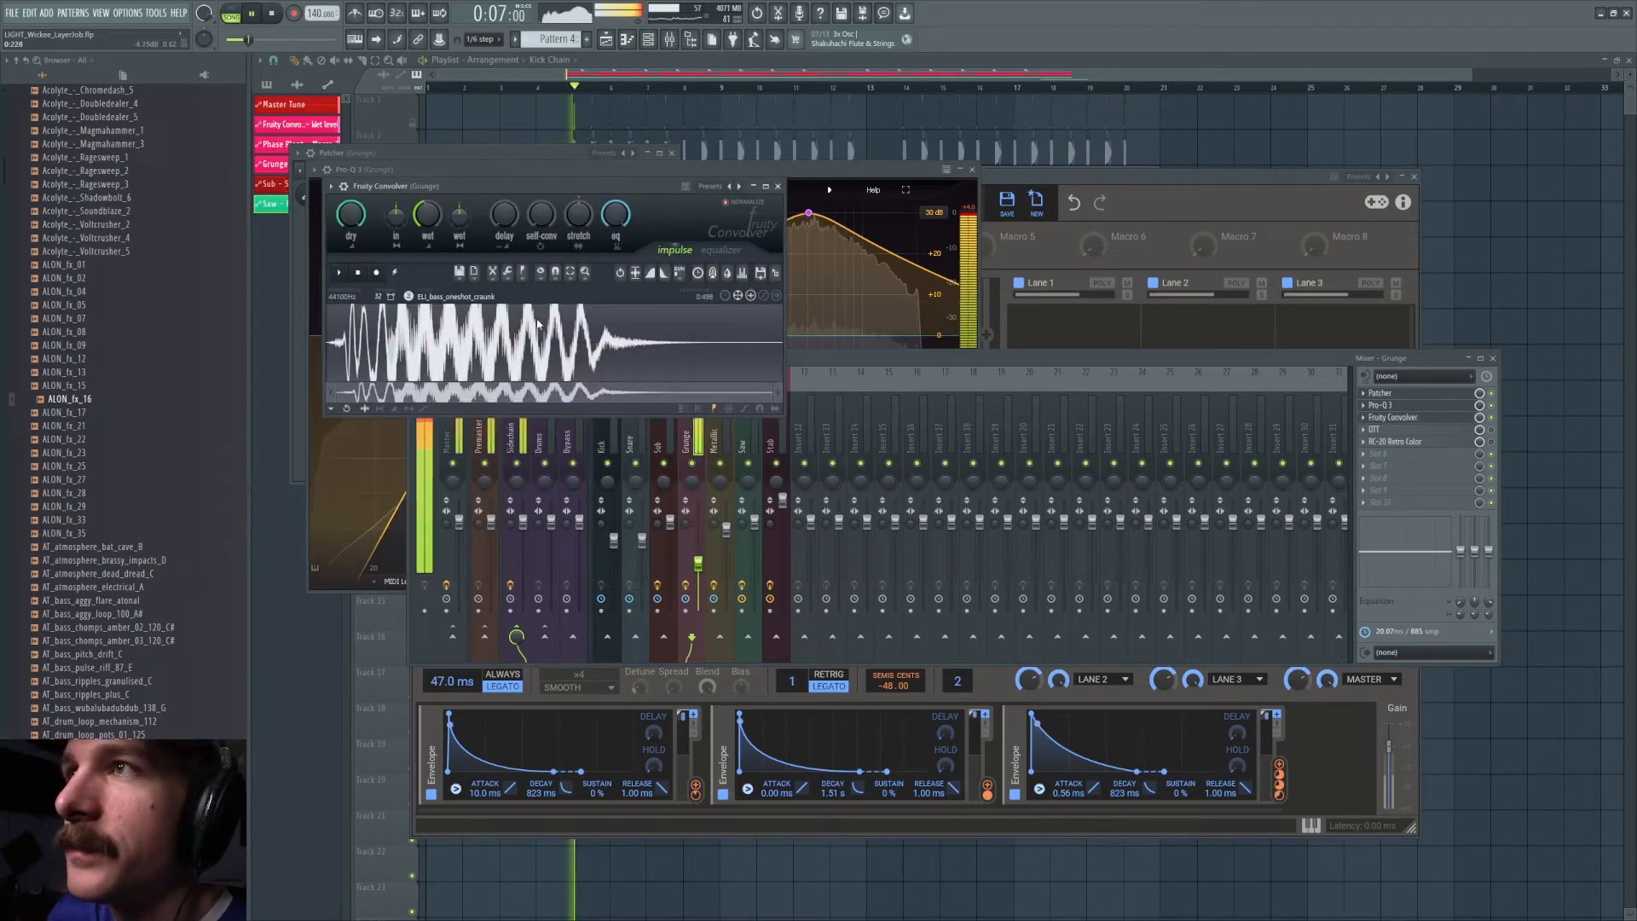
{"action": "key", "text": "space"}
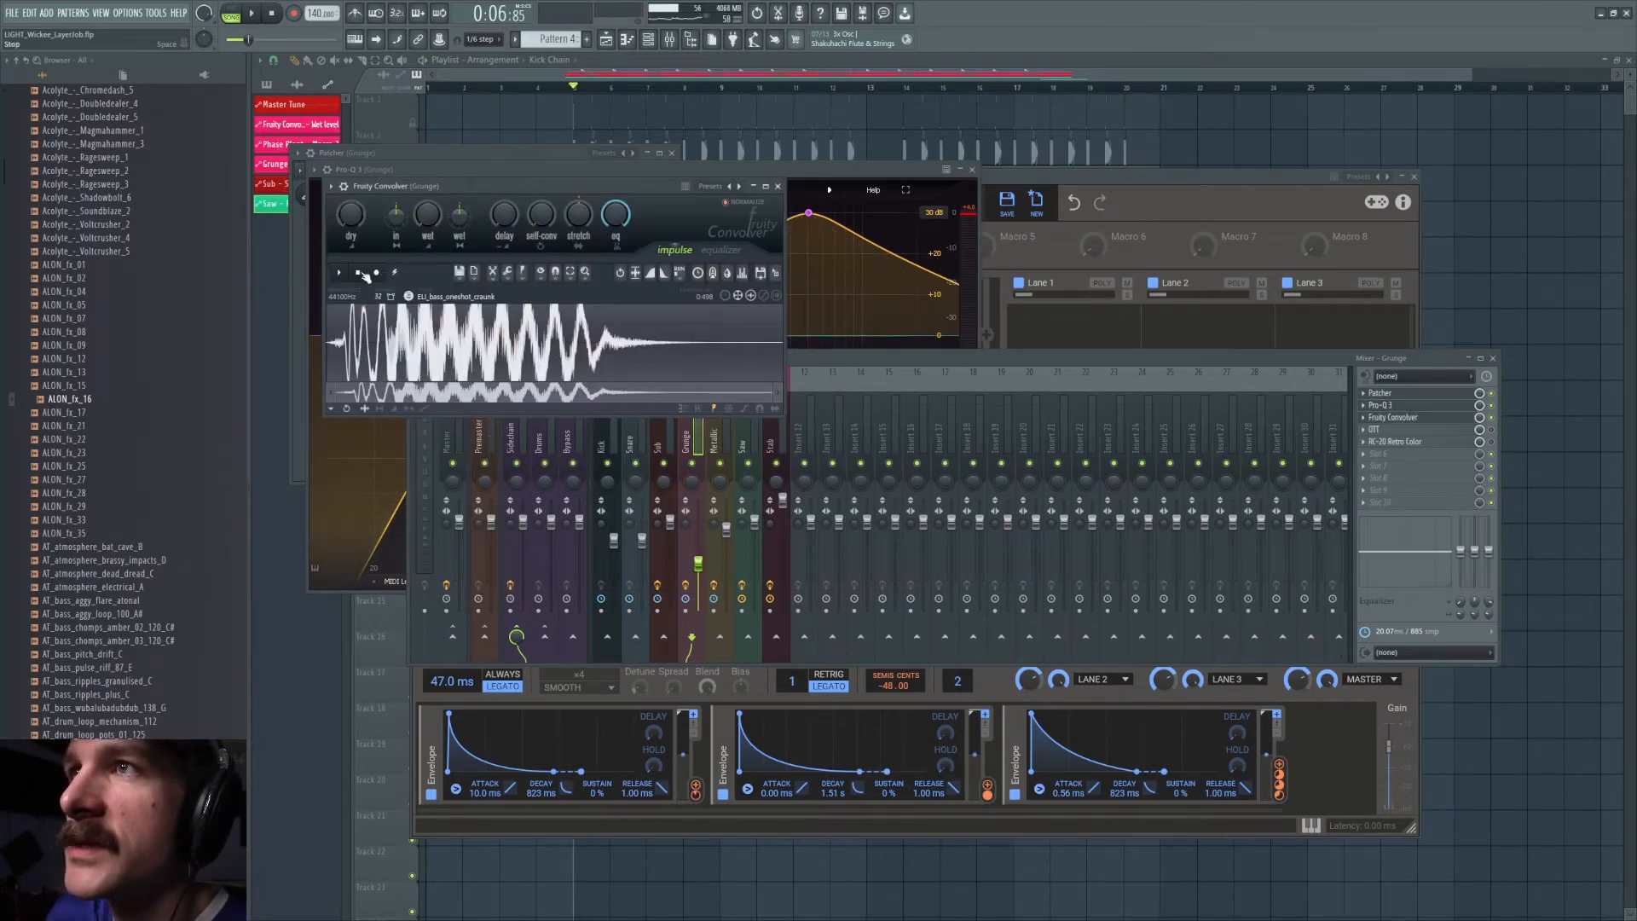
{"action": "left_click", "coordinate": [339, 273]}
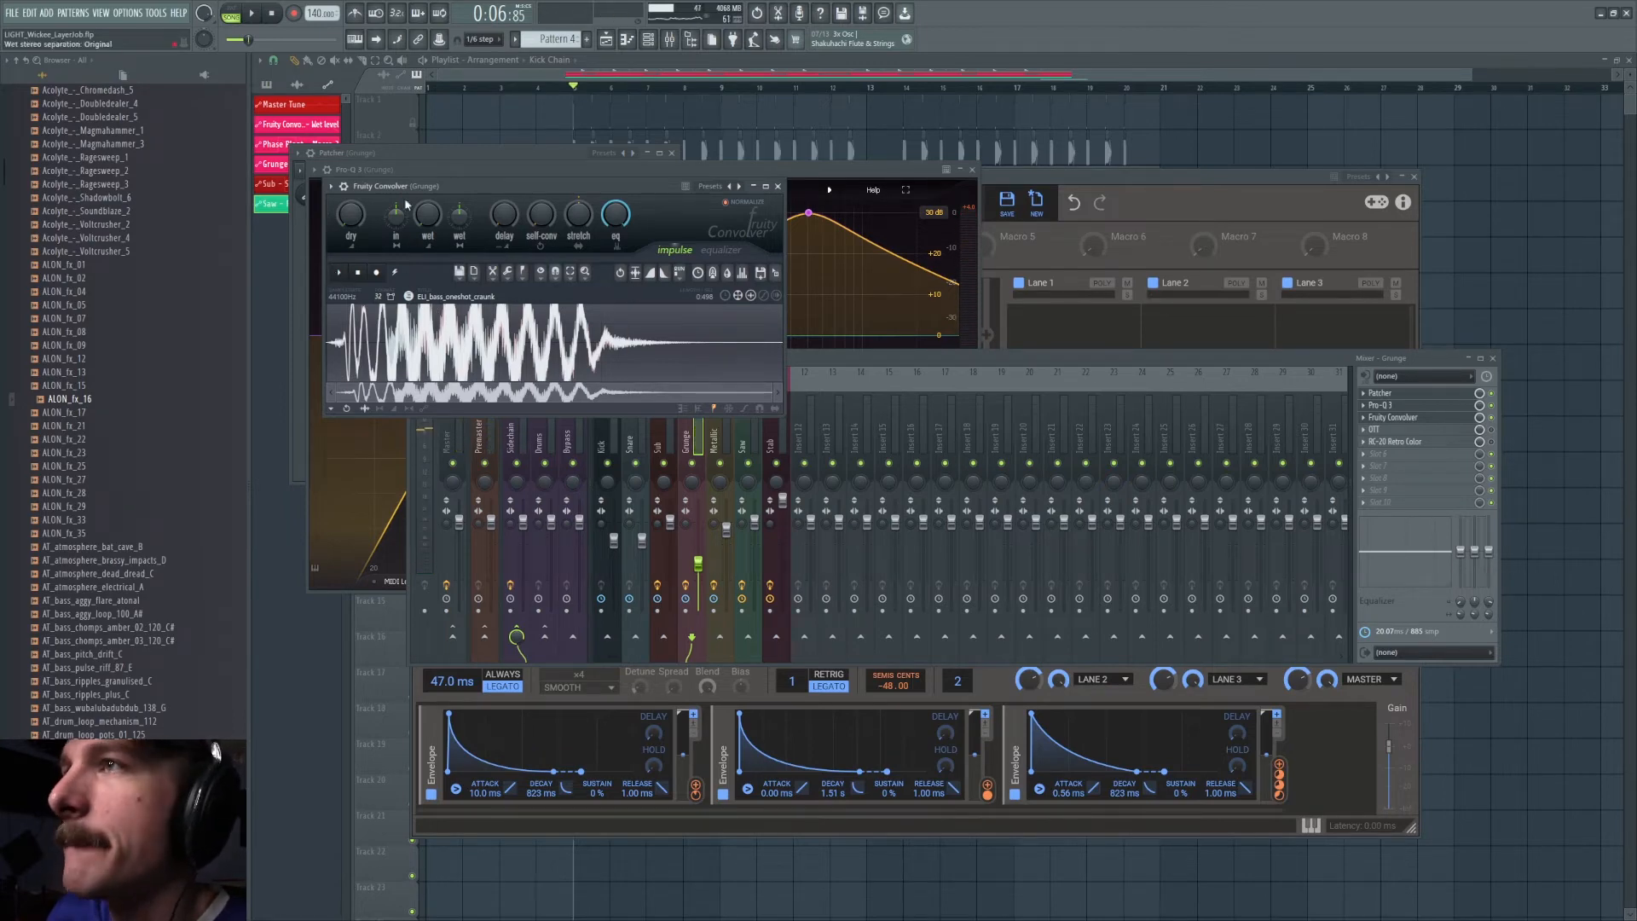
- Examine the Fruity Convolver wet level automation clips in the playlist while auditioning the bass
{"action": "left_click", "coordinate": [609, 79]}
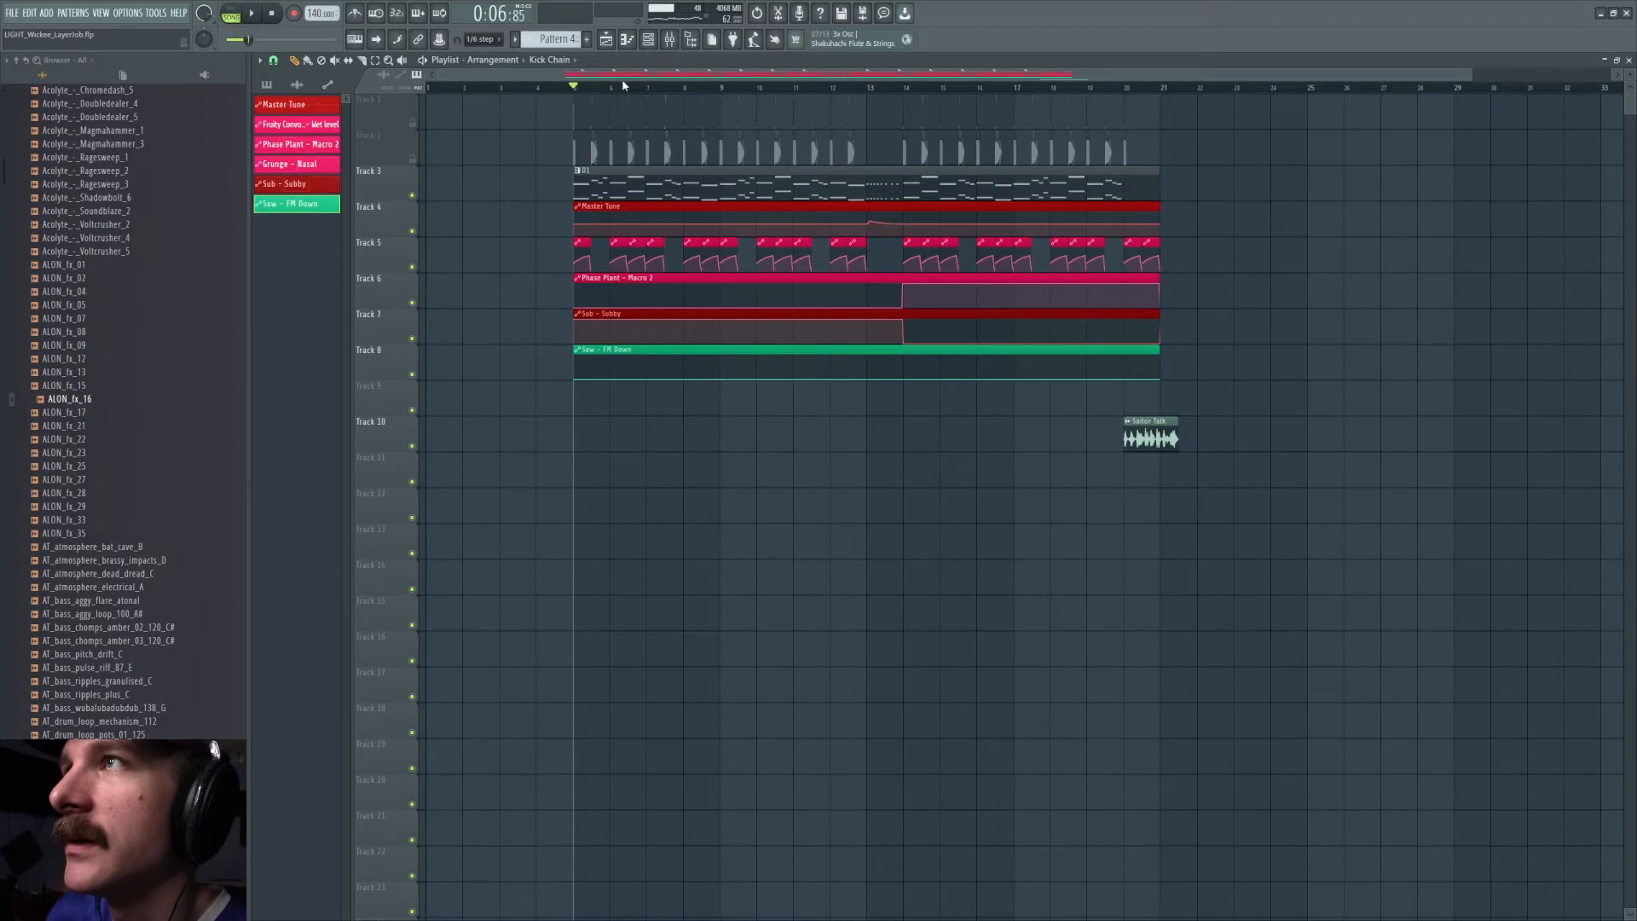
{"action": "scroll", "coordinate": [627, 79], "scroll_direction": "up", "scroll_amount": 2}
{"action": "scroll", "coordinate": [677, 89], "scroll_direction": "up", "scroll_amount": 3}
{"action": "scroll", "coordinate": [679, 93], "scroll_direction": "up", "scroll_amount": 2}
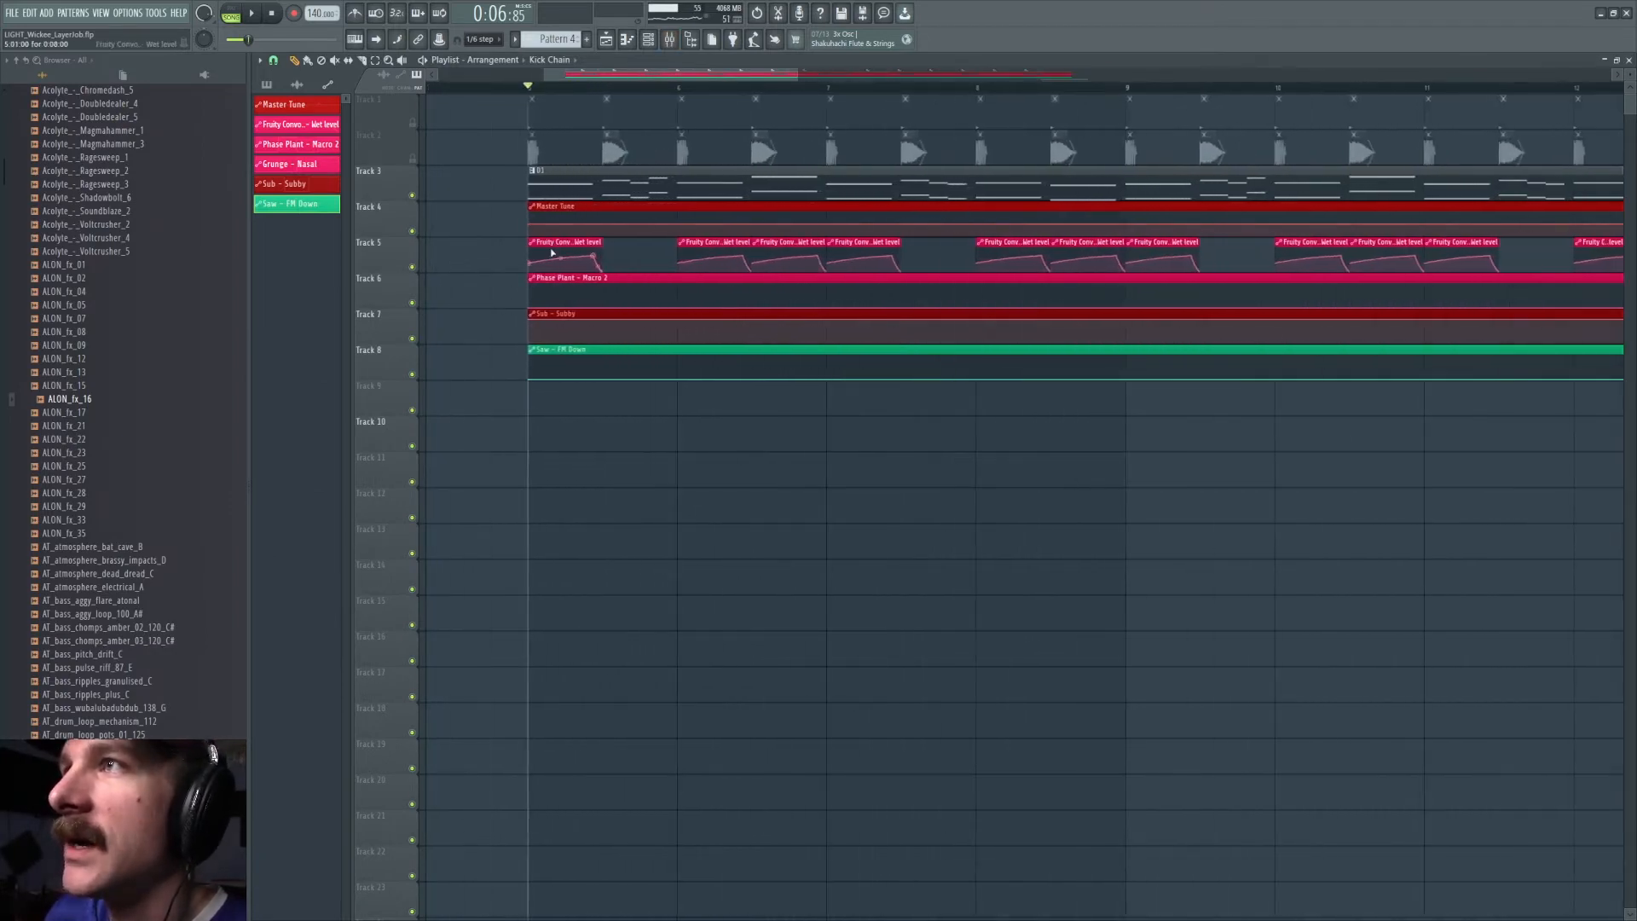
{"action": "key", "text": "space"}
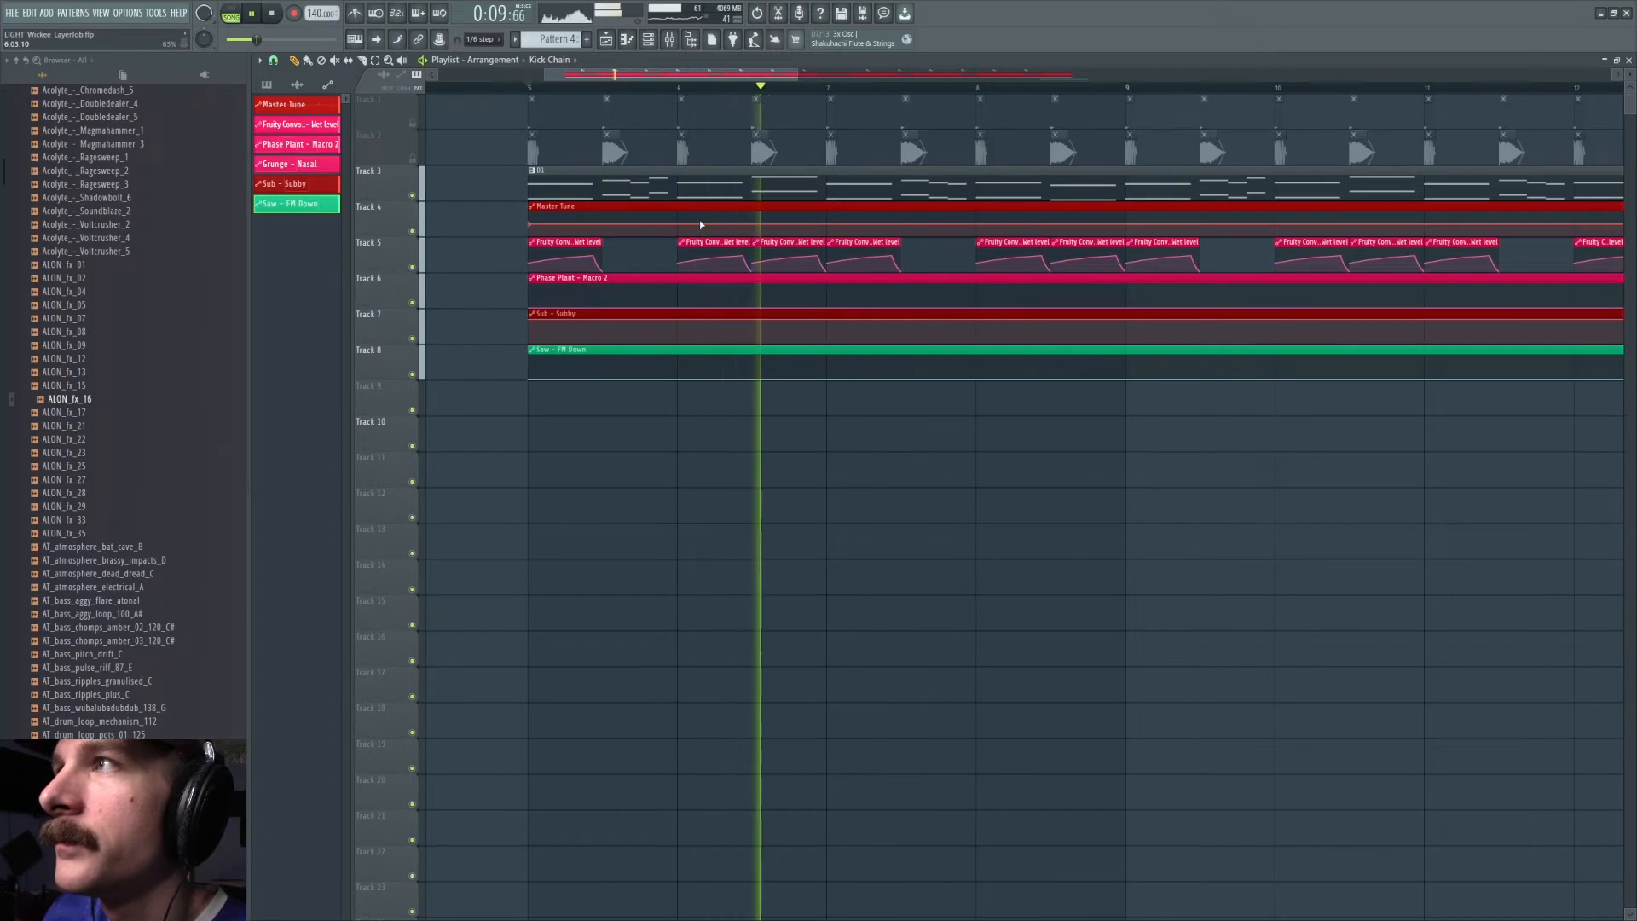
{"action": "key", "text": "space"}
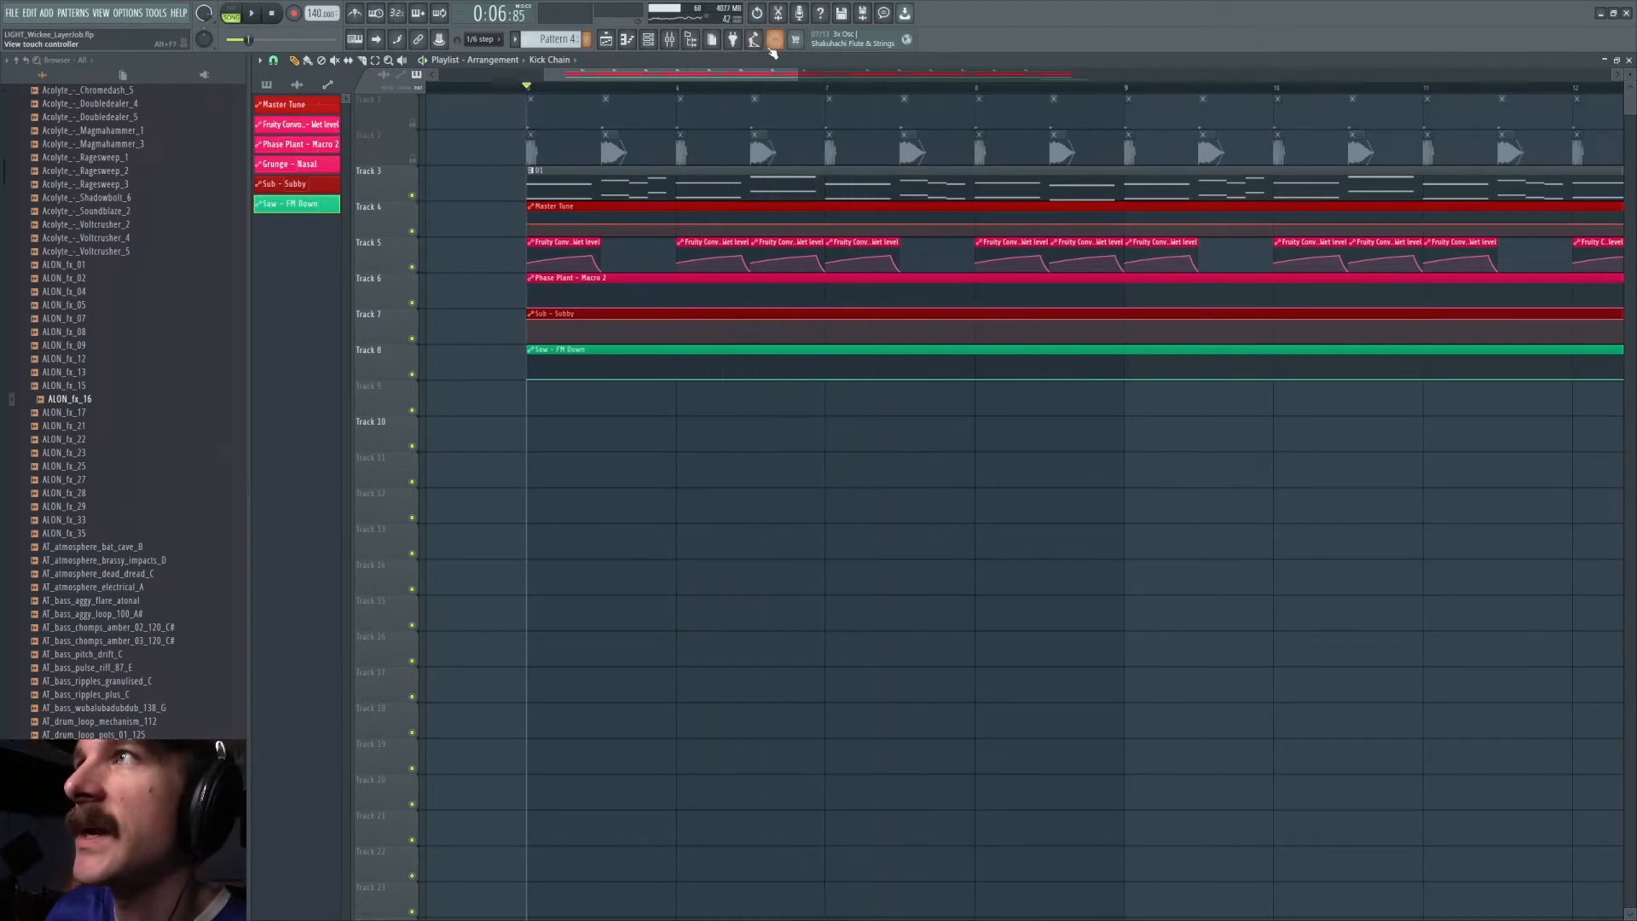
- Open the OTT compressor on the Grunge mixer track and audition the bass through it
{"action": "left_click", "coordinate": [669, 39]}
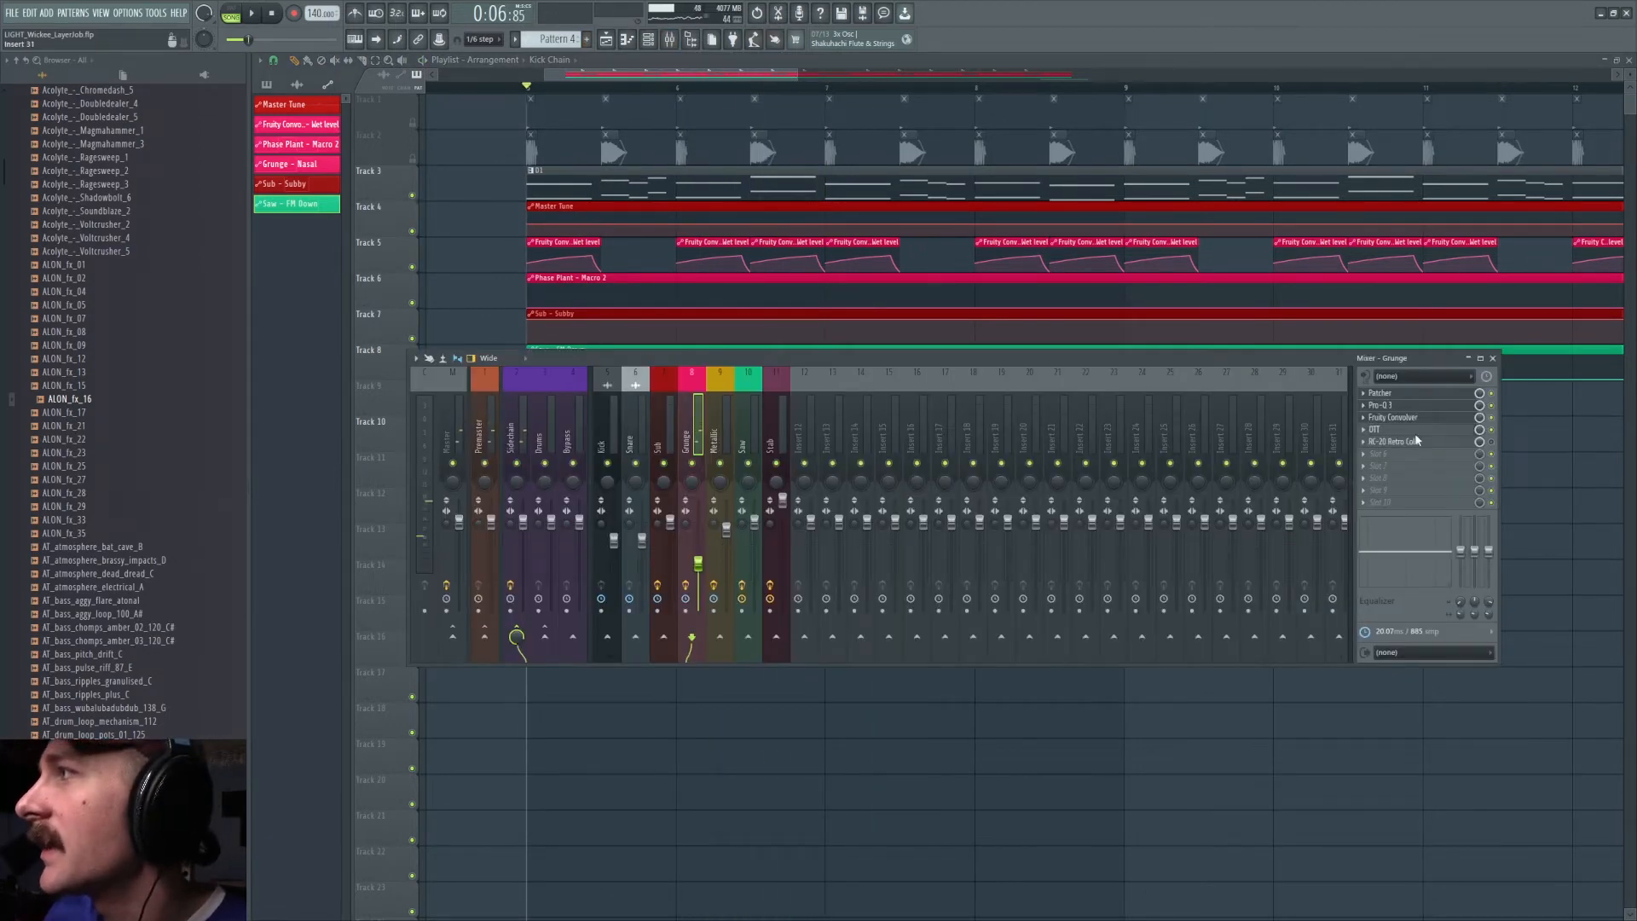
{"action": "left_click", "coordinate": [1417, 433]}
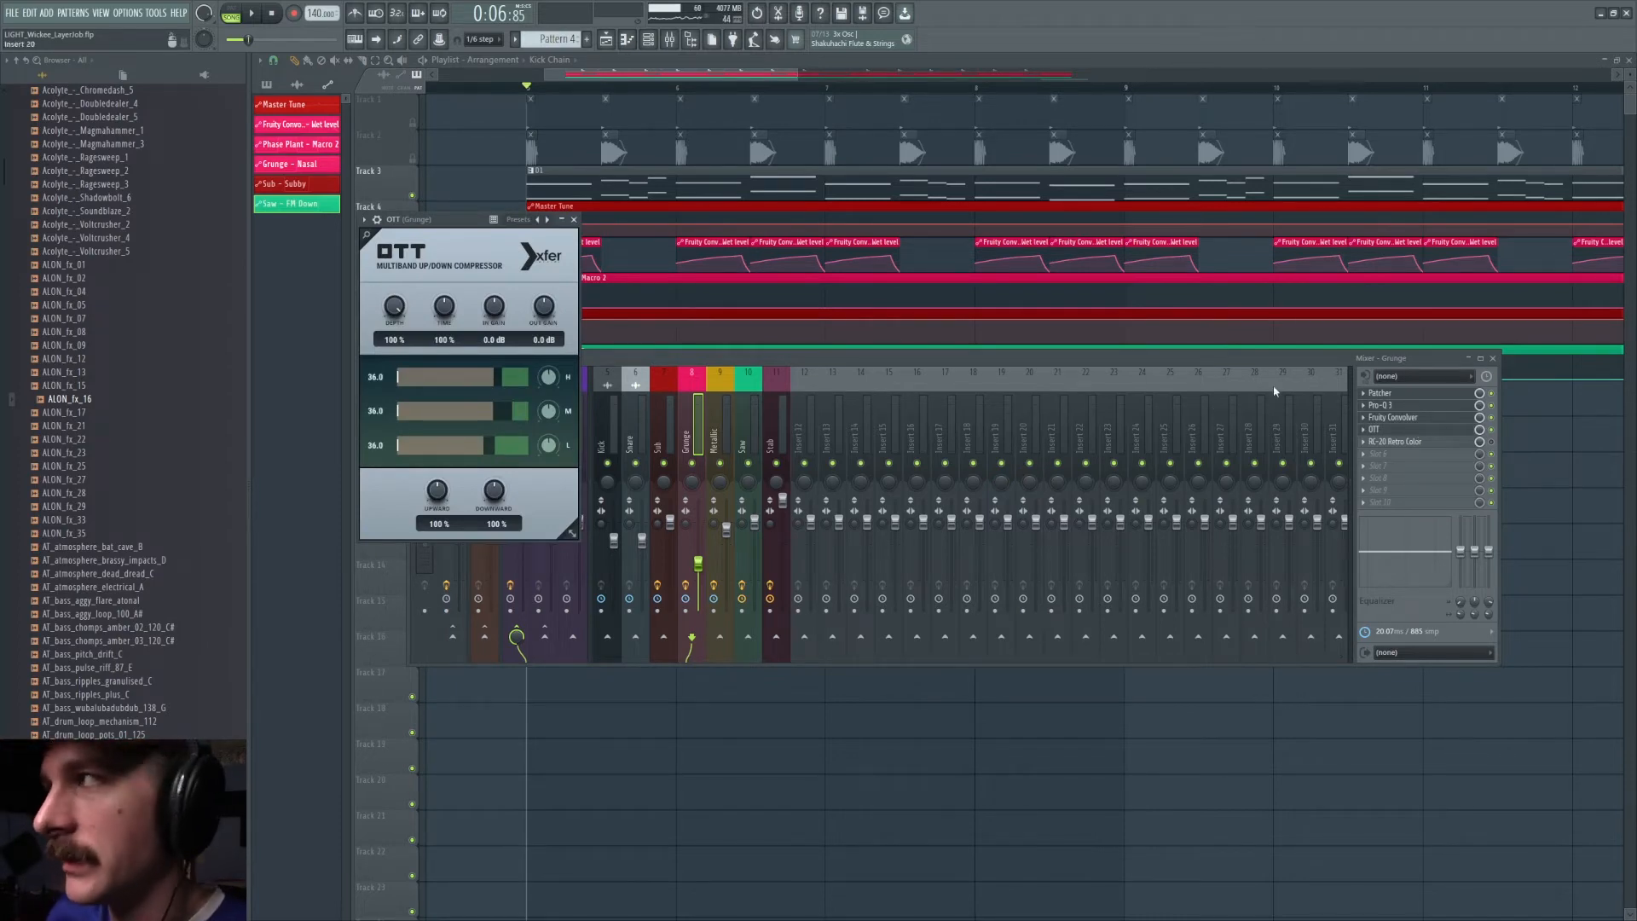
{"action": "left_click", "coordinate": [1389, 430]}
{"action": "left_click", "coordinate": [1389, 430]}
{"action": "key", "text": "space"}
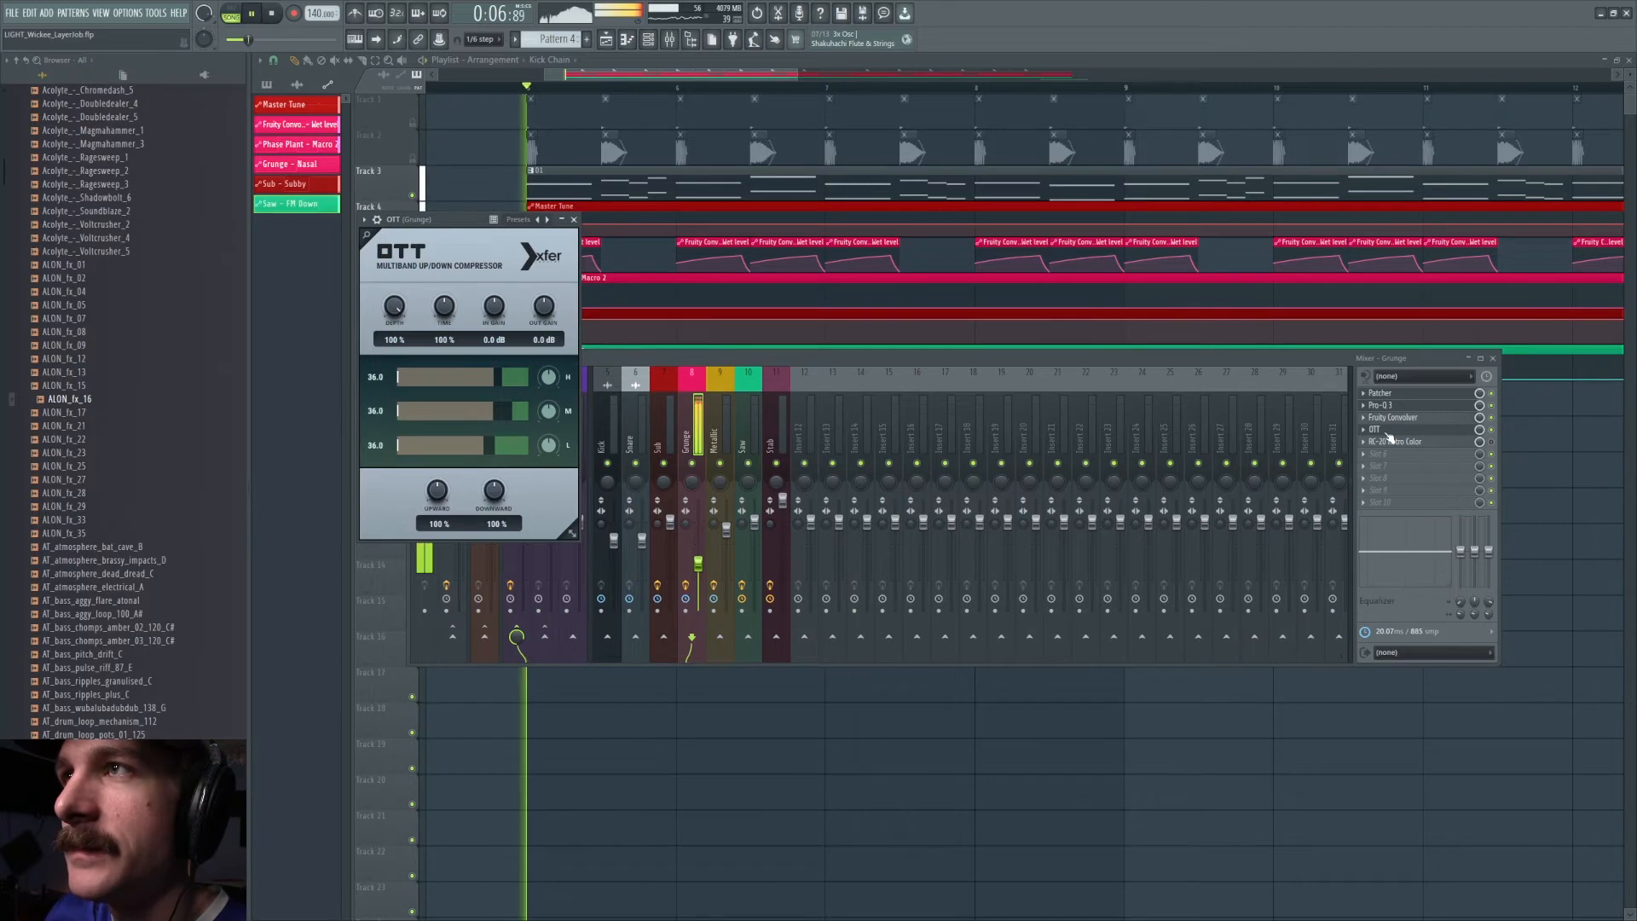
{"action": "key", "text": "space"}
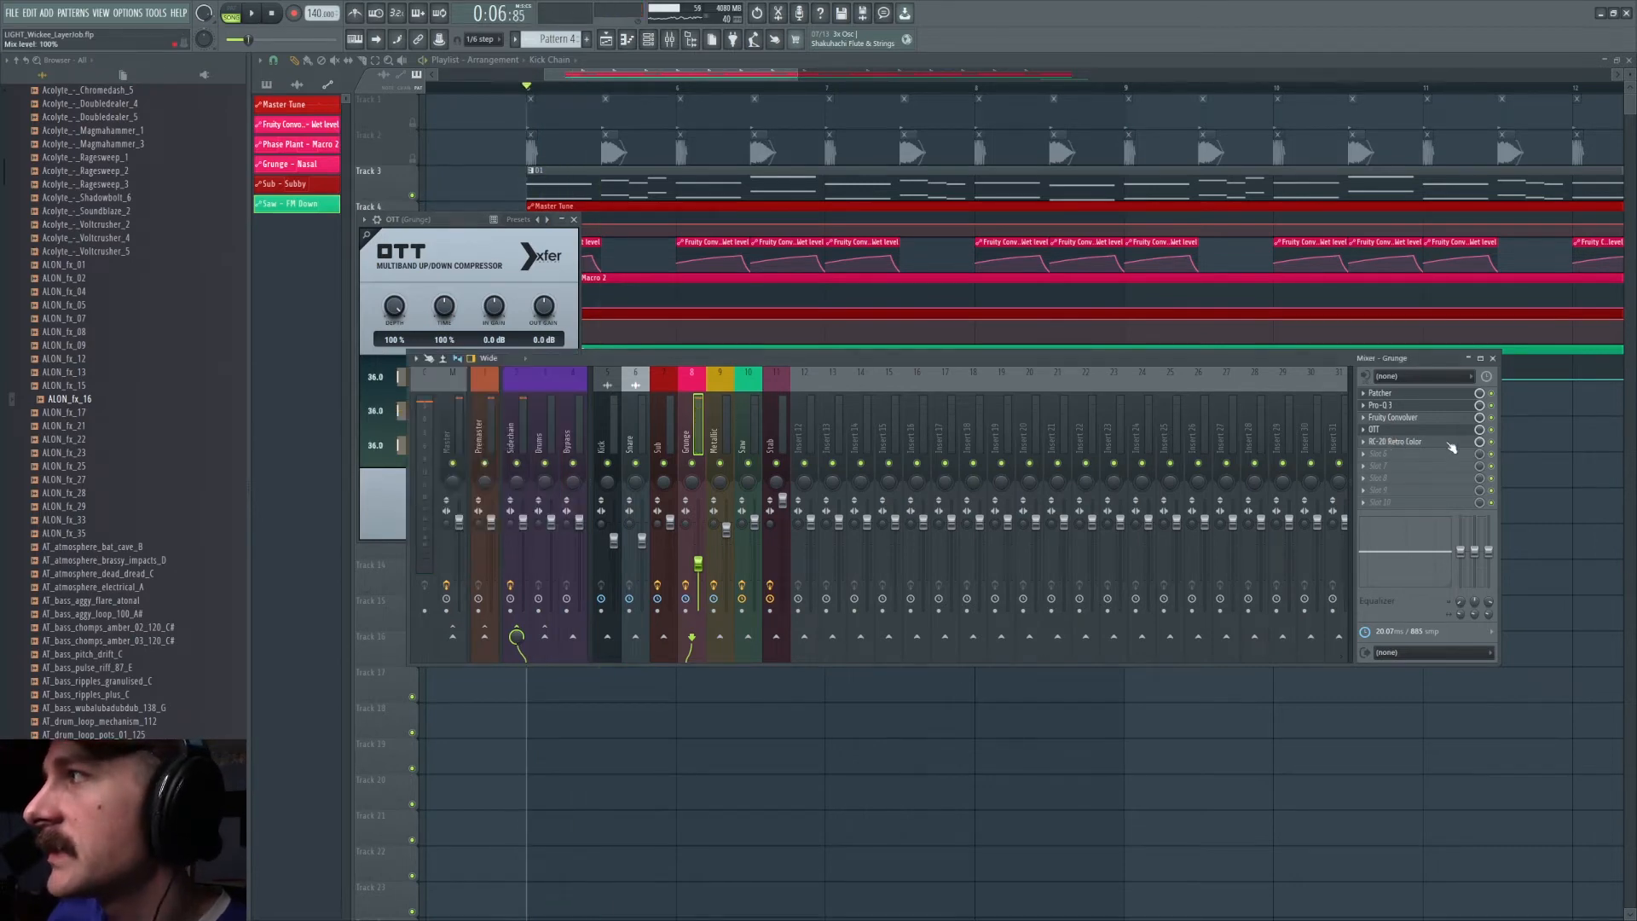
- Open RC-20 Retro Color on the Grunge mixer track and audition the bass, switching its Wobble module off and back on
{"action": "left_click", "coordinate": [1391, 441]}
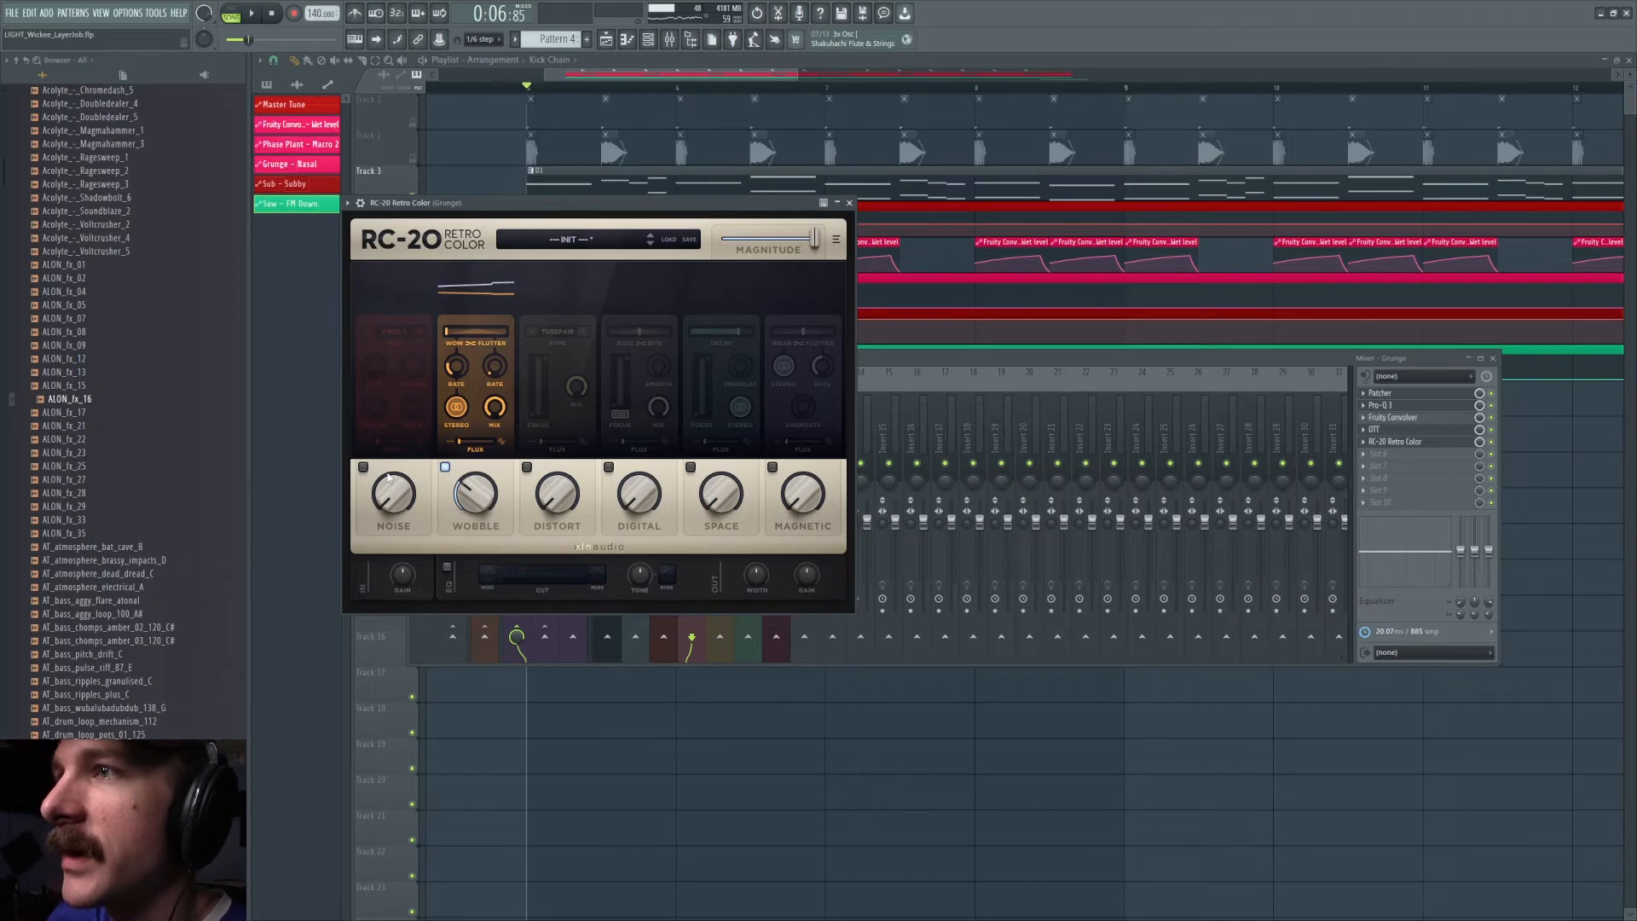
{"action": "key", "text": "space"}
{"action": "key", "text": "space"}
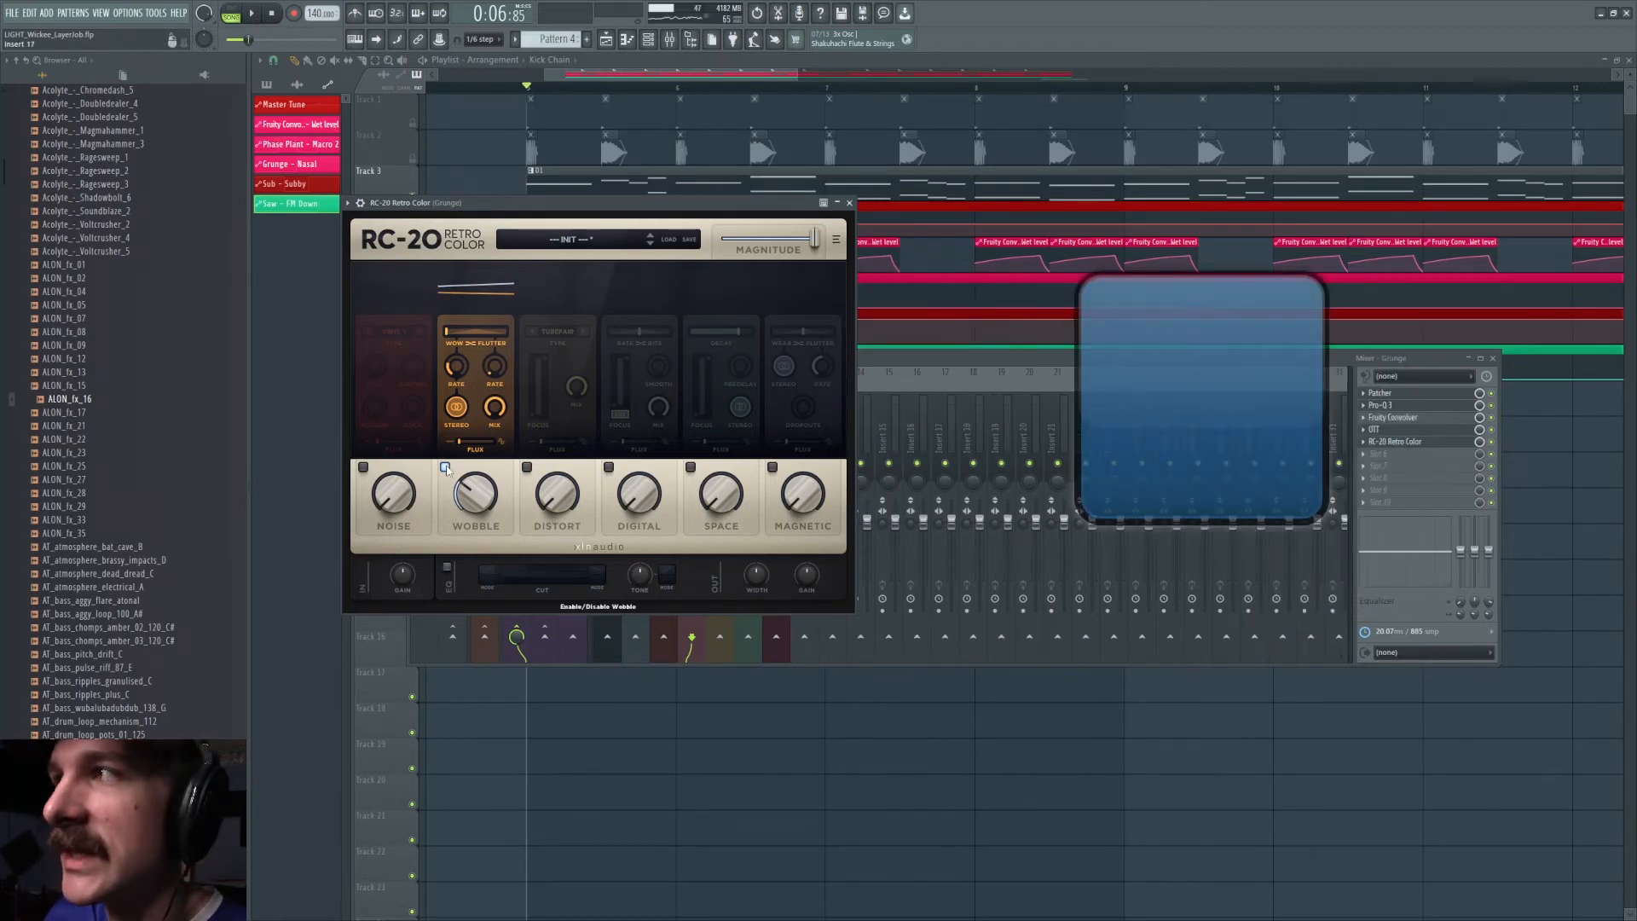
{"action": "left_click", "coordinate": [445, 467]}
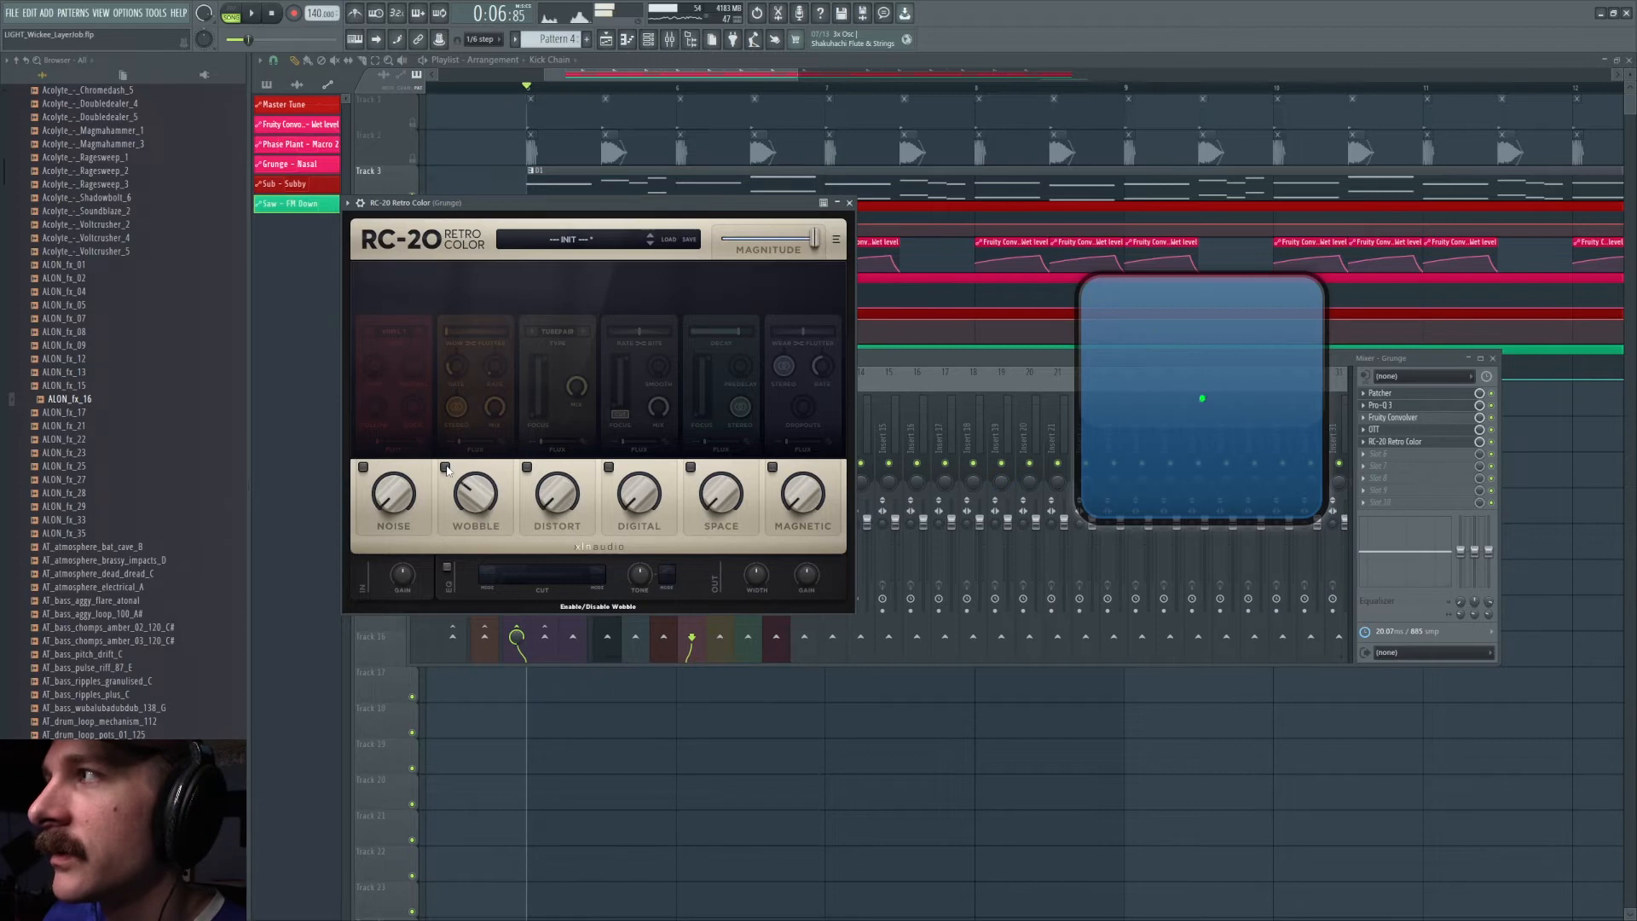
{"action": "left_click", "coordinate": [445, 467]}
{"action": "key", "text": "space"}
{"action": "key", "text": "space"}
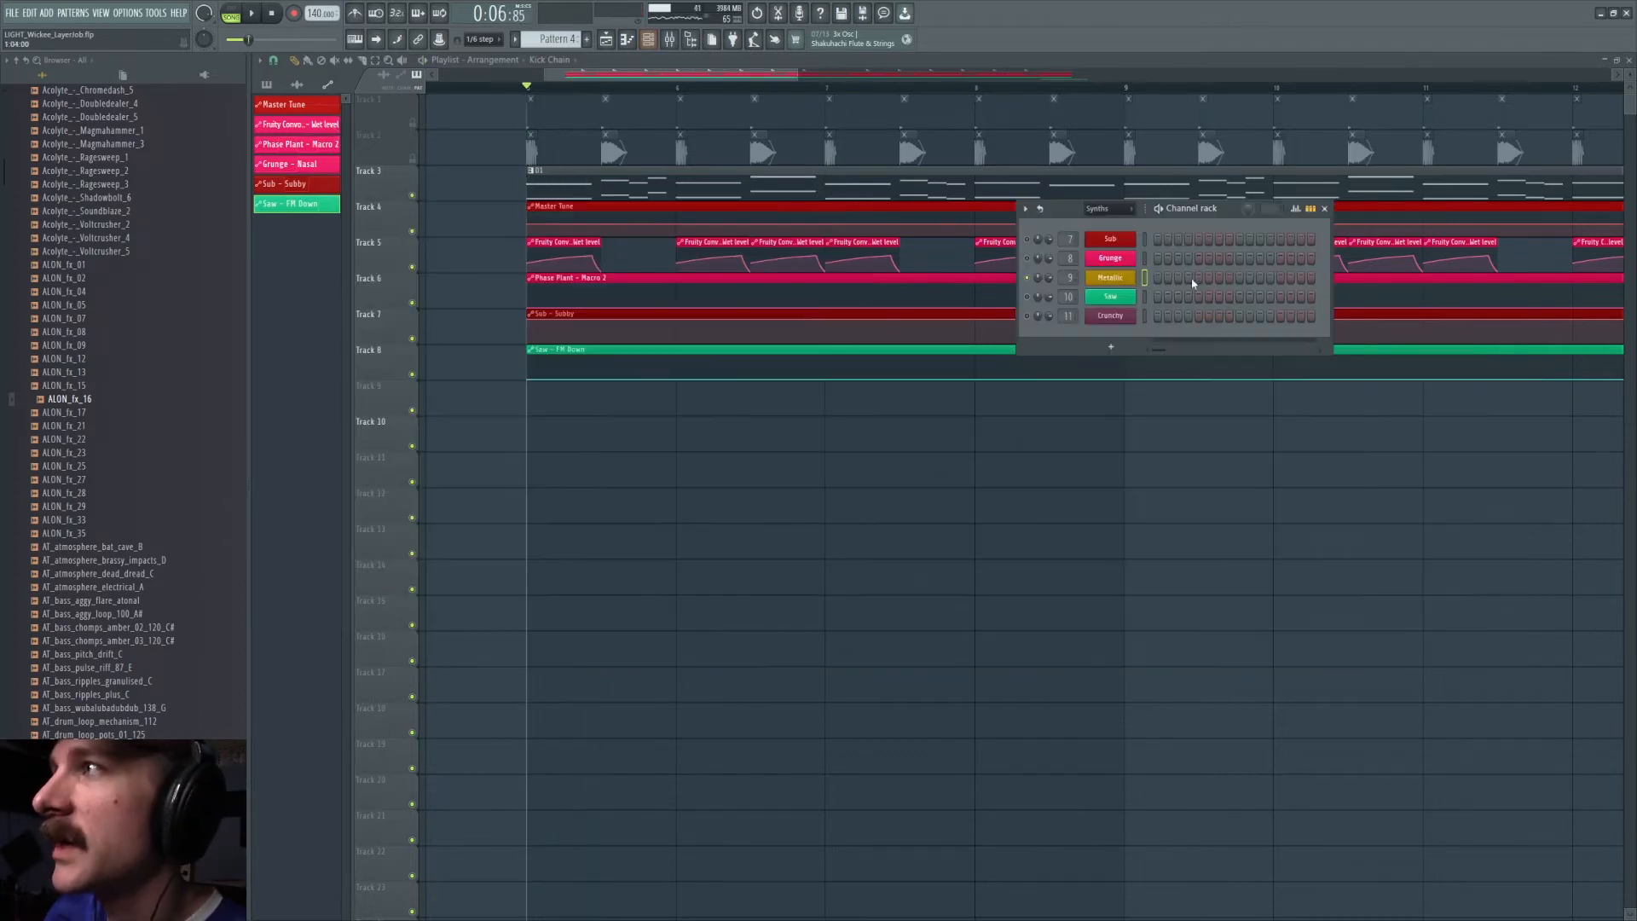
- Open the Metallic channel's Phase Plant and audition its AT_bass_chomps_amber_03 sample layer
{"action": "left_click", "coordinate": [1110, 278]}
{"action": "key", "text": "space"}
{"action": "key", "text": "space"}
{"action": "left_click", "coordinate": [669, 40]}
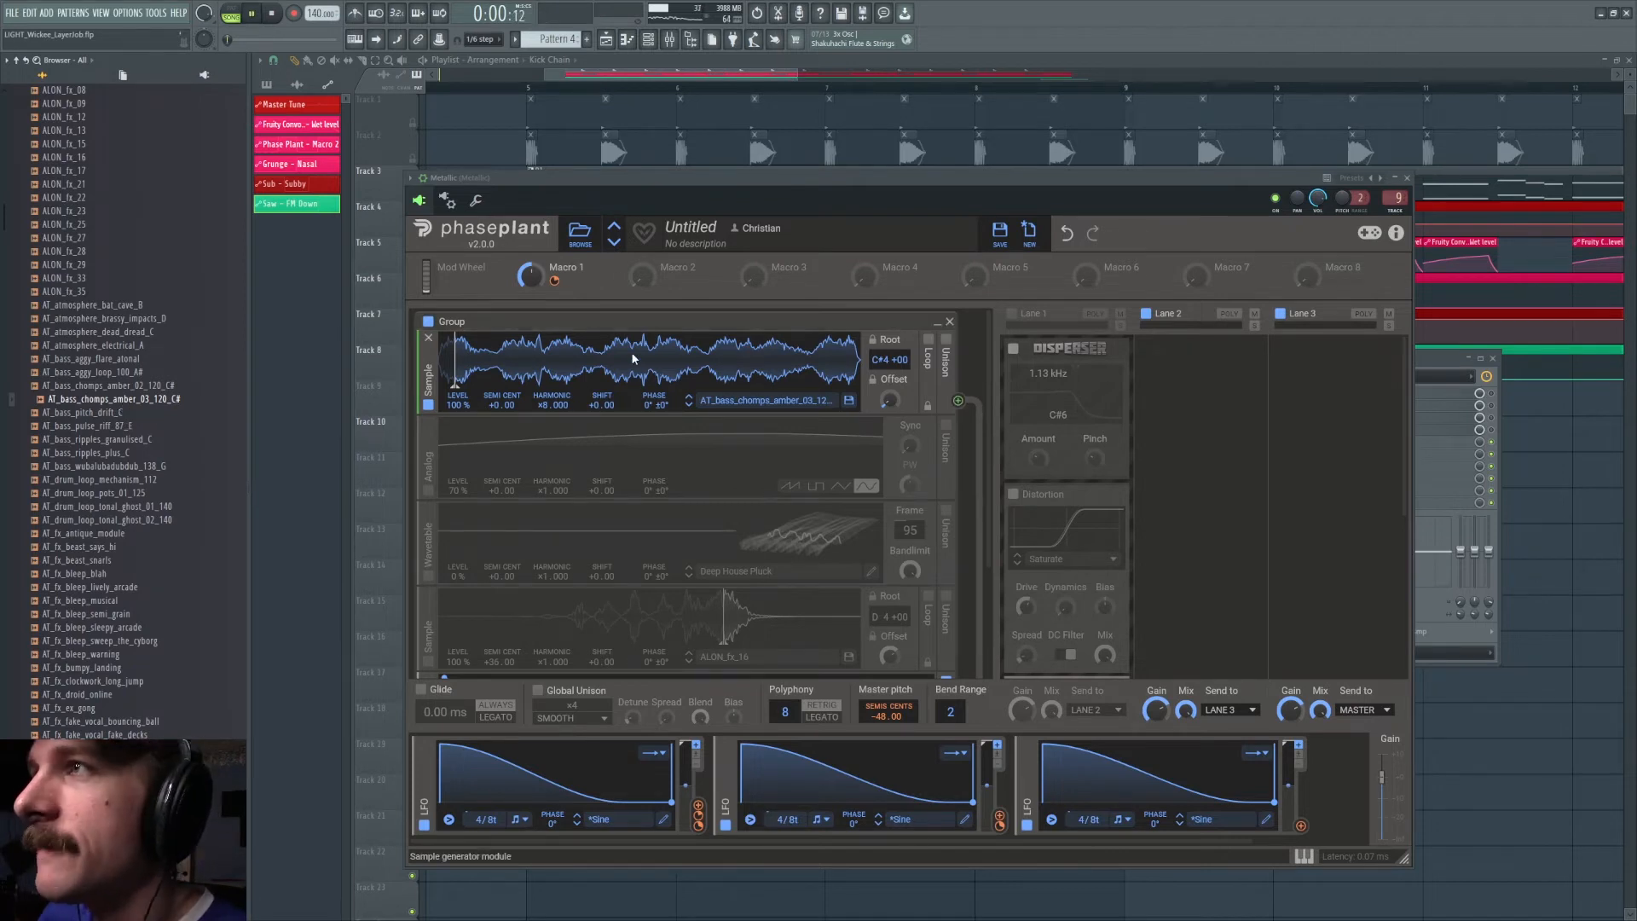
{"action": "key", "text": "space"}
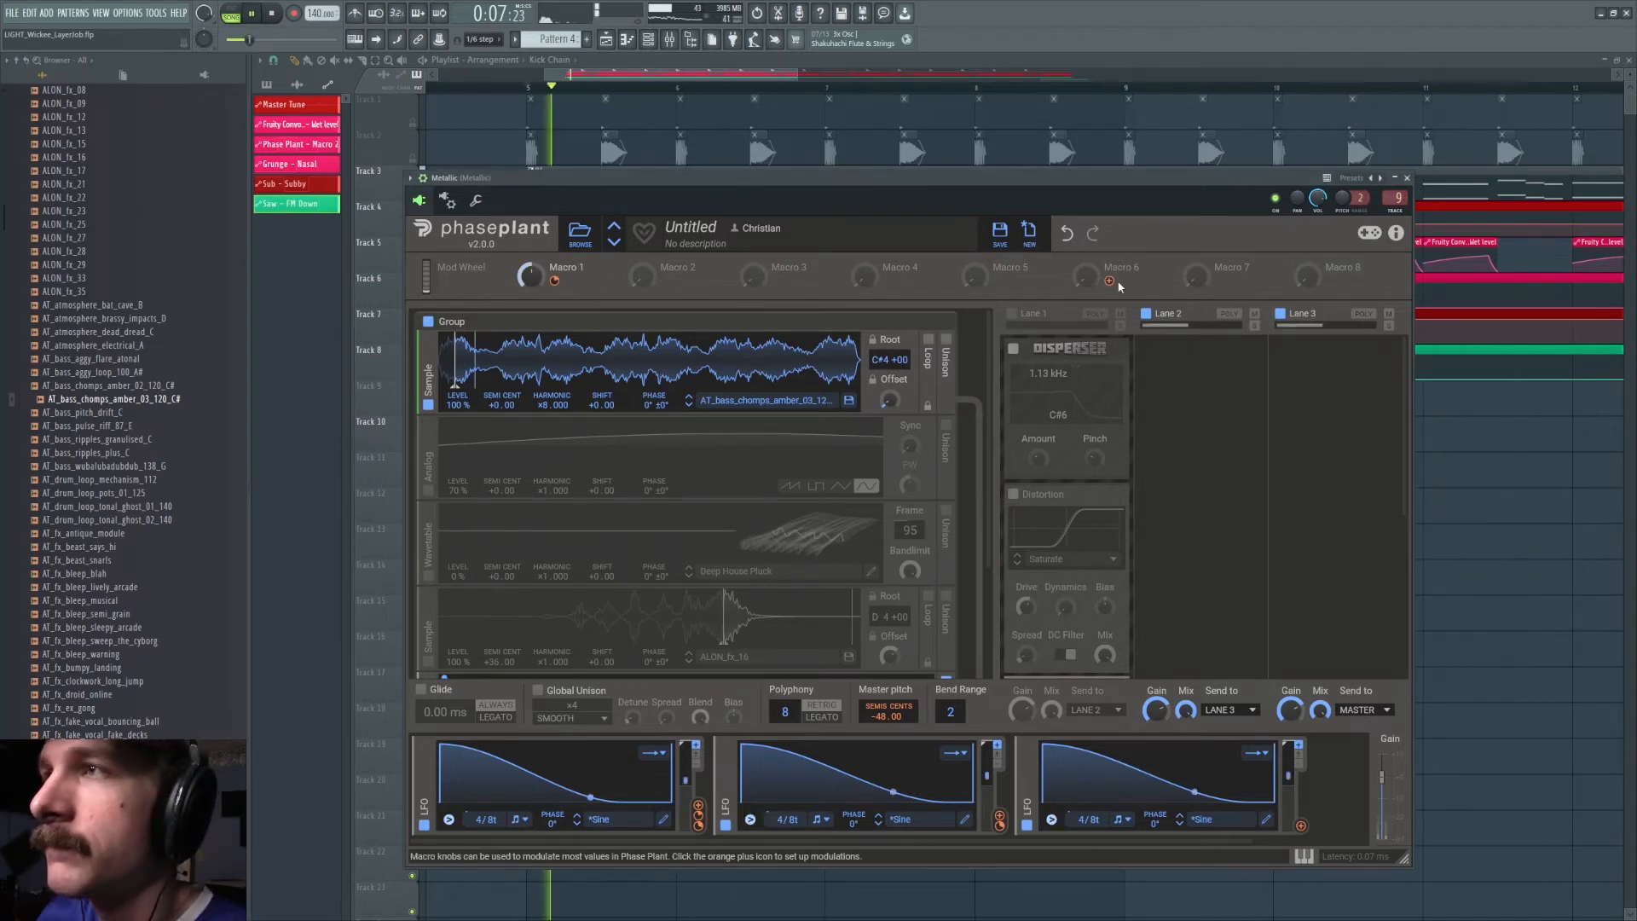
{"action": "key", "text": "space"}
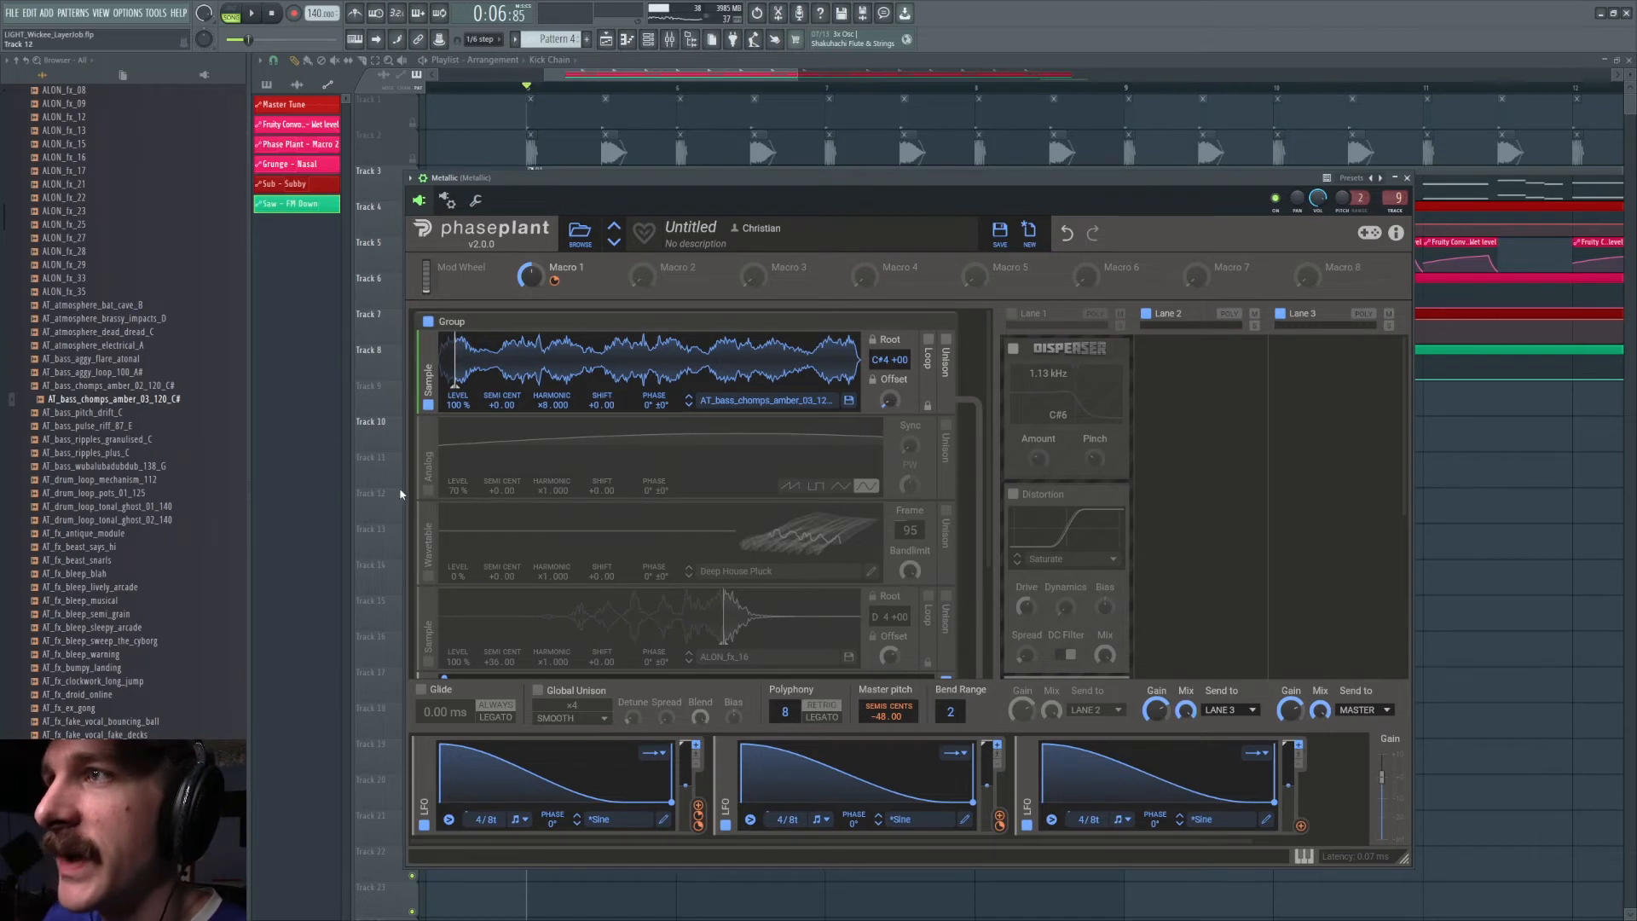
- Enable the Analog generator and the Deep House Pluck Wavetable generator in Phase Plant, auditioning the Metallic layer after each
{"action": "left_click", "coordinate": [428, 495]}
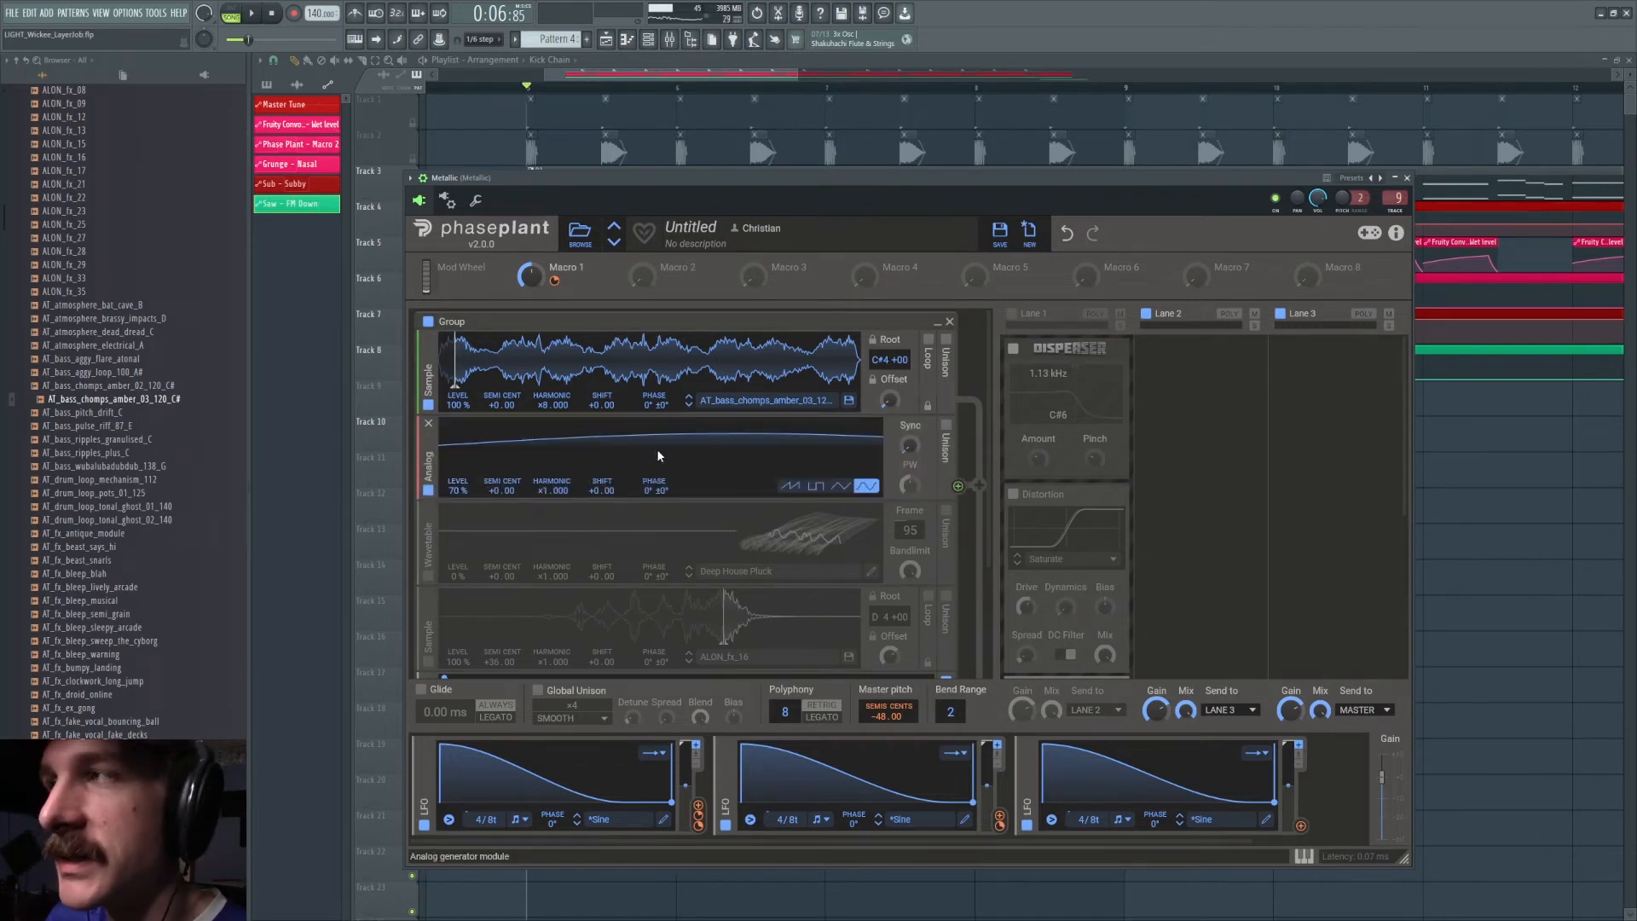
{"action": "key", "text": "space"}
{"action": "key", "text": "space"}
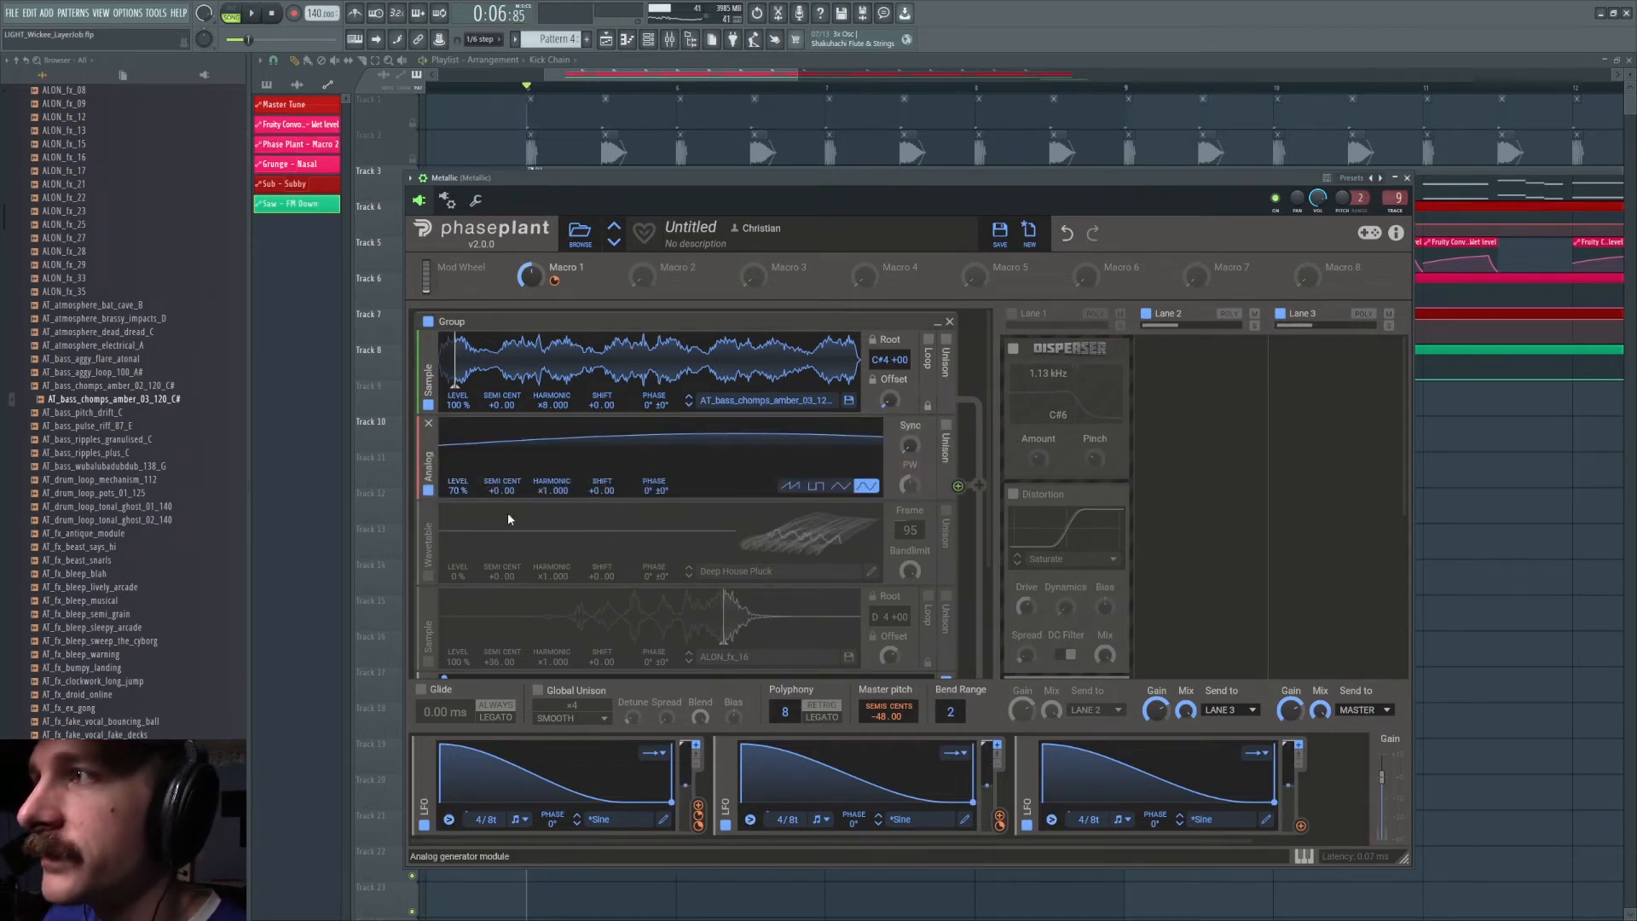
{"action": "left_click", "coordinate": [428, 575]}
{"action": "scroll", "coordinate": [678, 513], "scroll_direction": "down", "scroll_amount": 1}
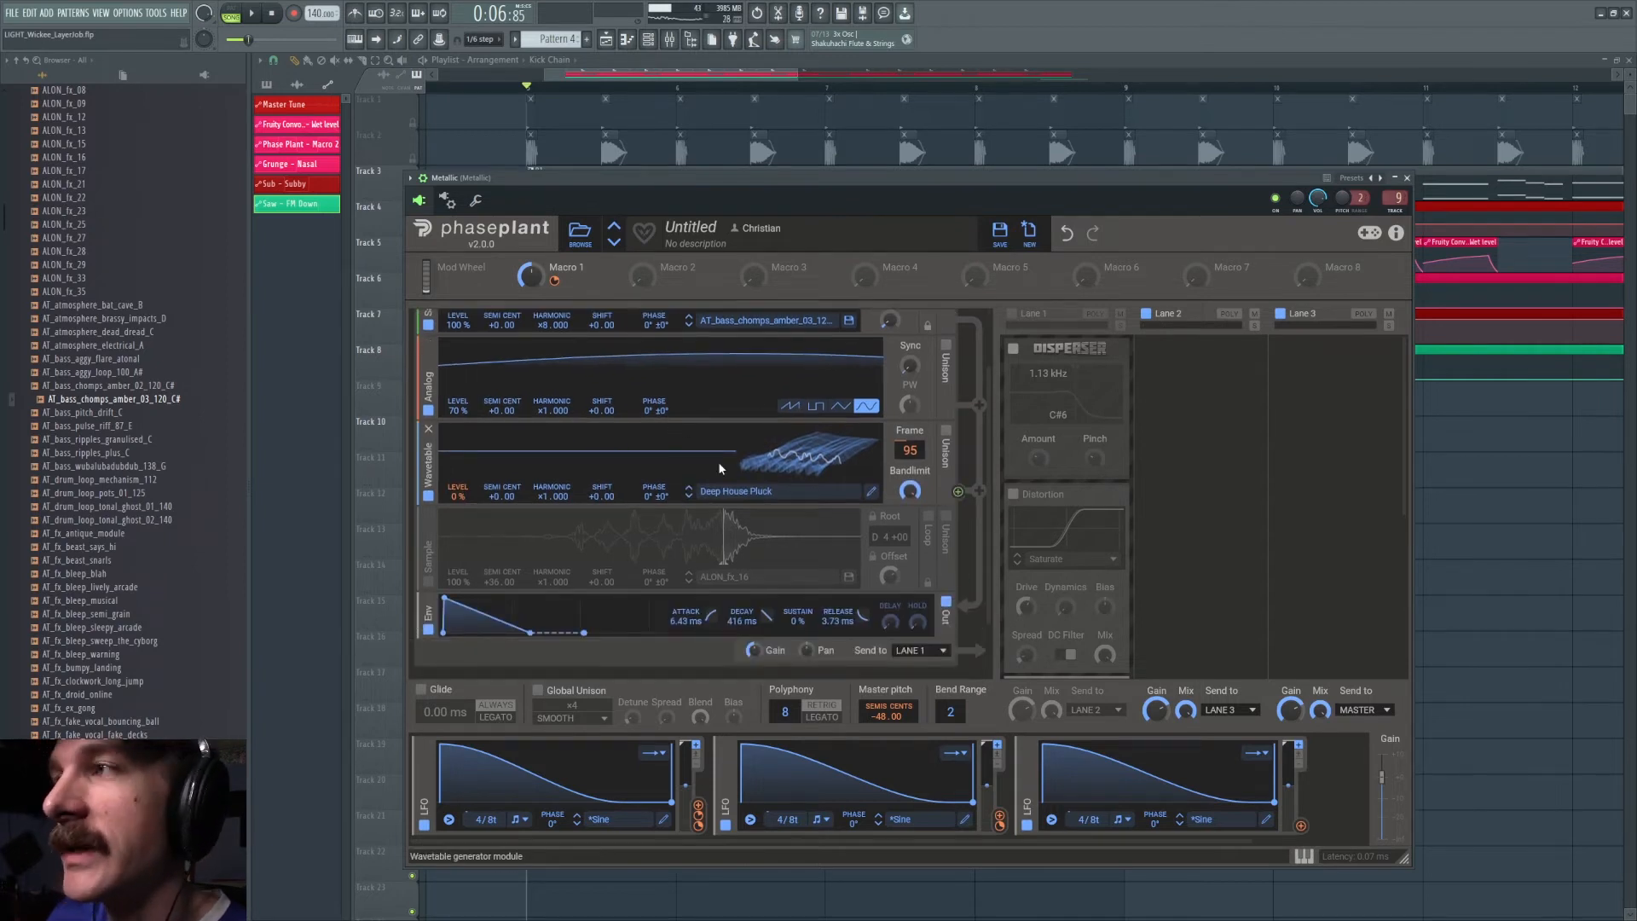
{"action": "key", "text": "space"}
{"action": "key", "text": "space"}
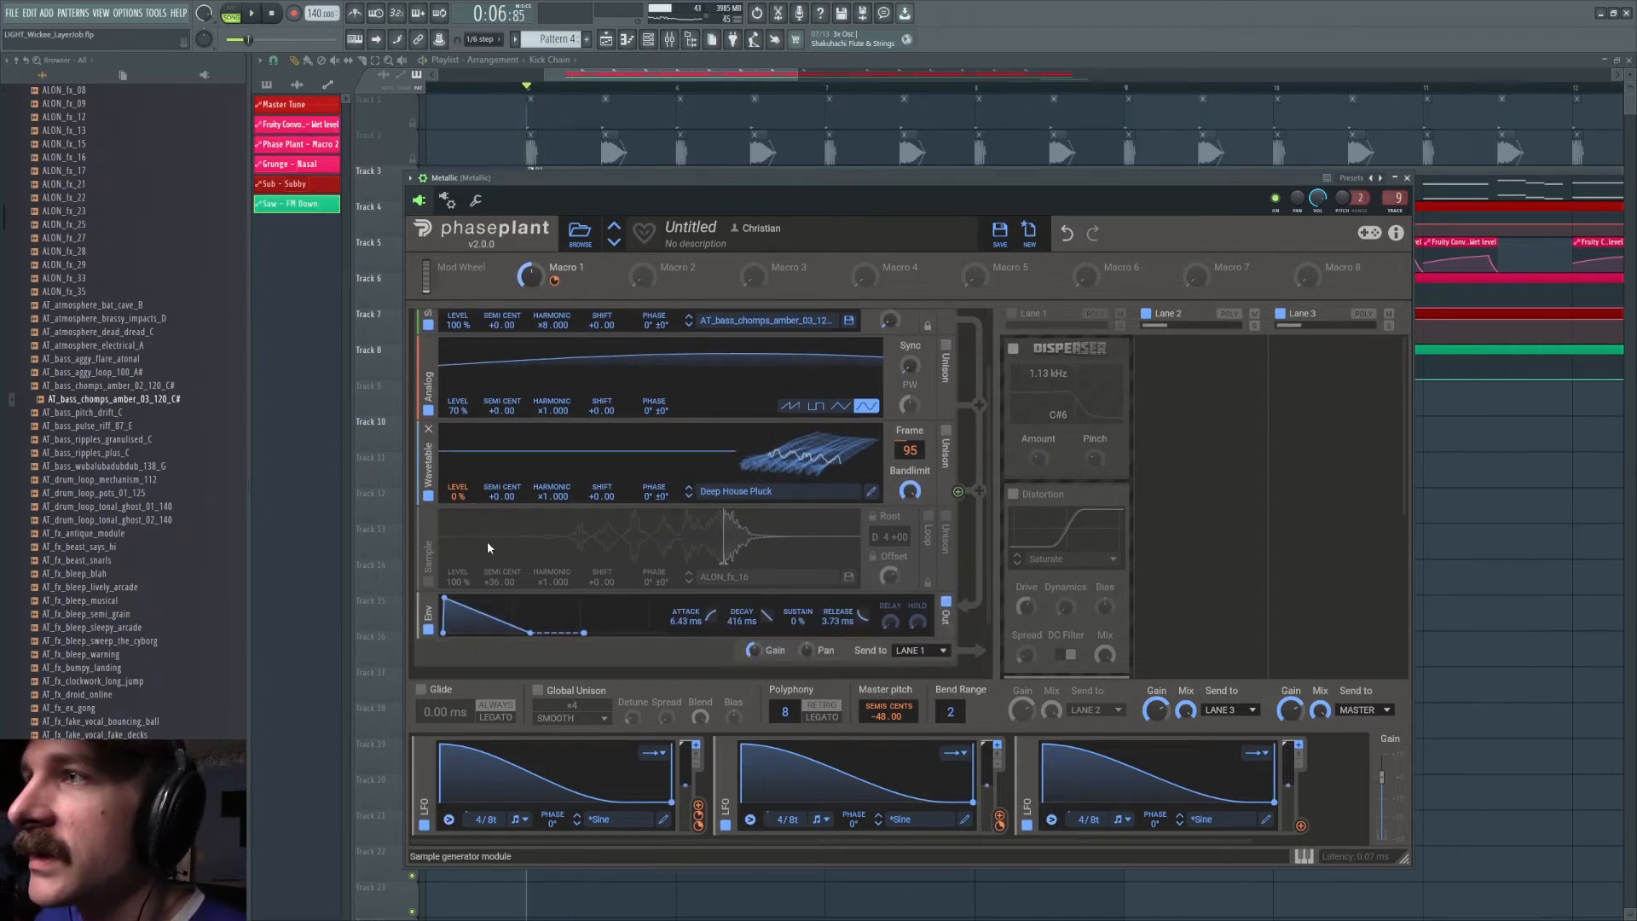
- Enable the ALON_fx_16 Sample generator in Phase Plant and audition the Metallic layer with it
{"action": "left_click", "coordinate": [428, 582]}
{"action": "key", "text": "space"}
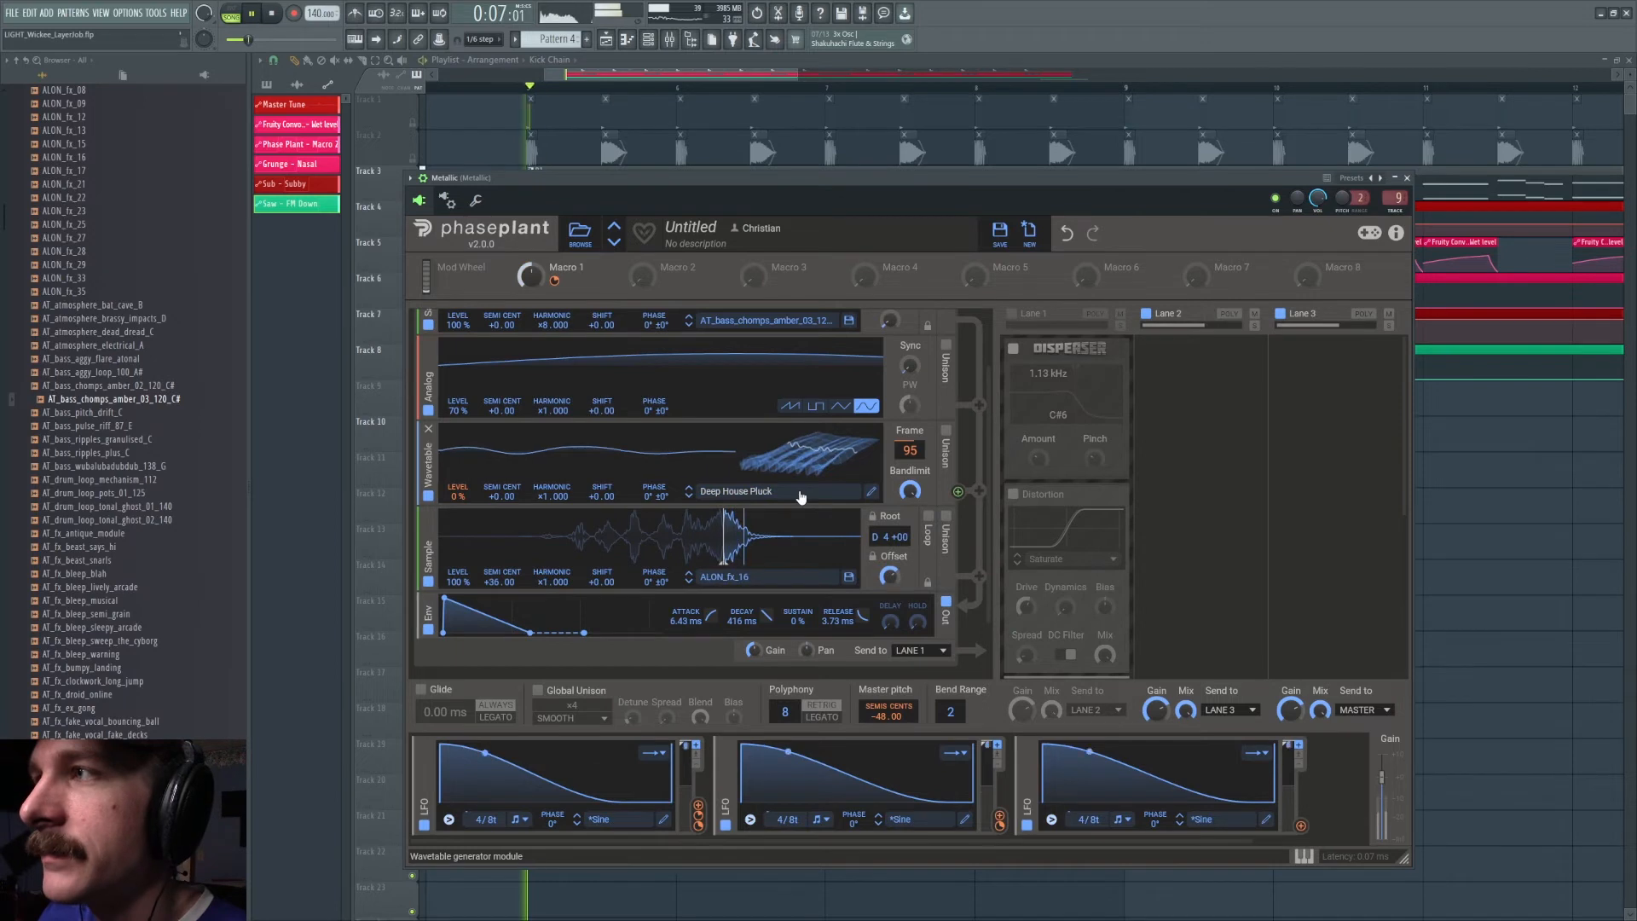
{"action": "key", "text": "space"}
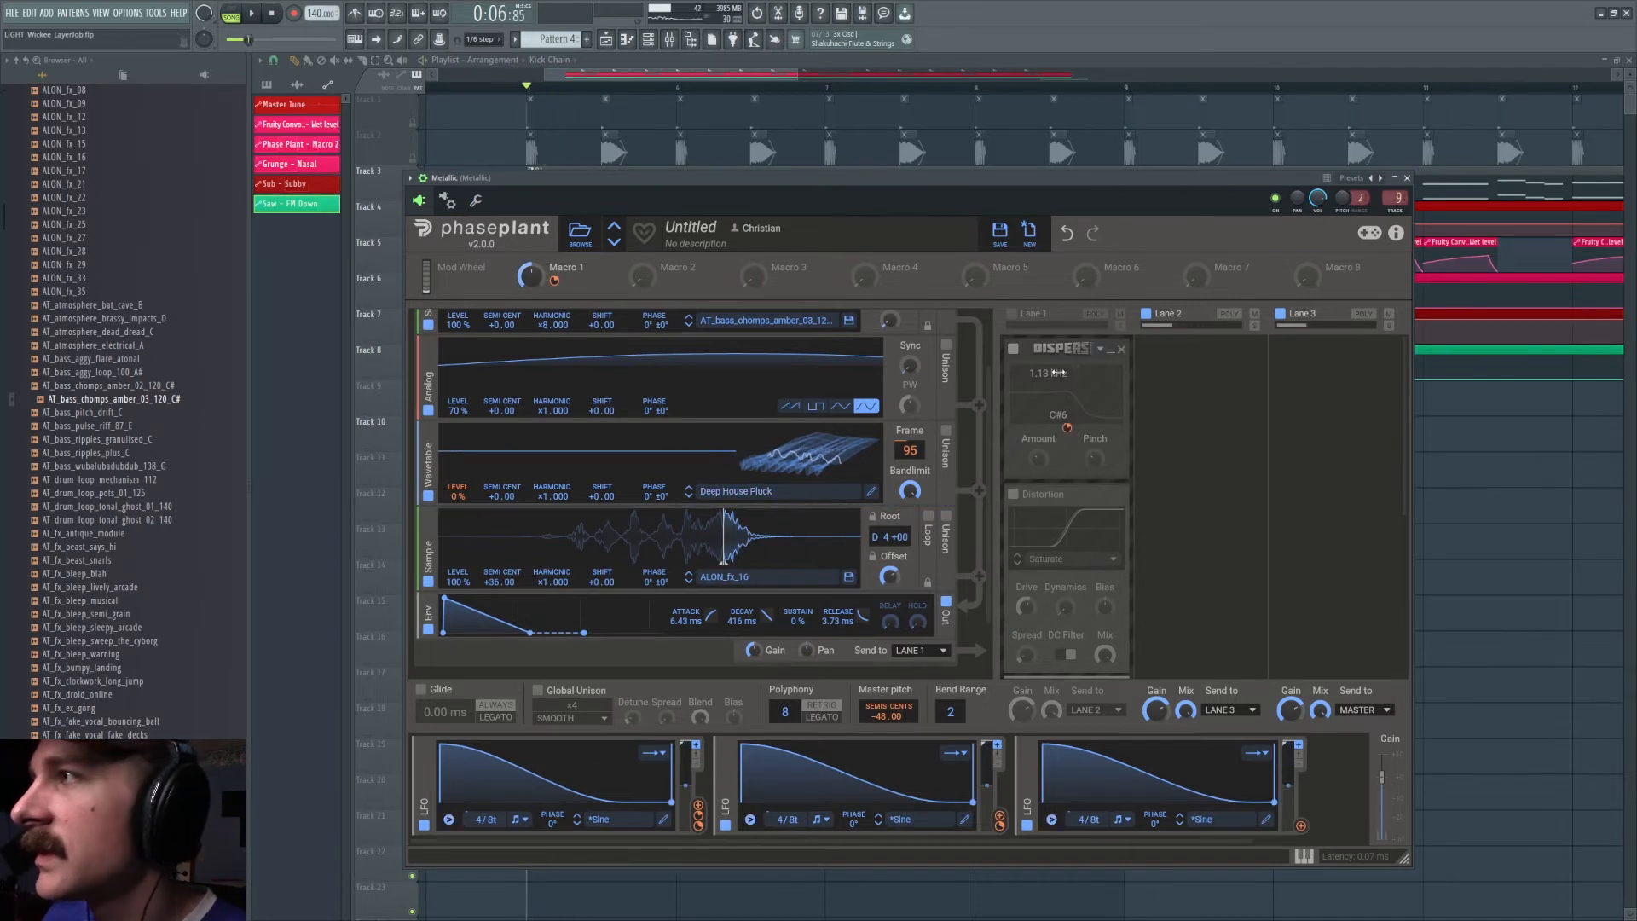
- Enable Lane 1 in Phase Plant and audition its Disperser, Distortion and Filter effects while reviewing their settings
{"action": "left_click", "coordinate": [1013, 314]}
{"action": "scroll", "coordinate": [1065, 409], "scroll_direction": "down", "scroll_amount": 1}
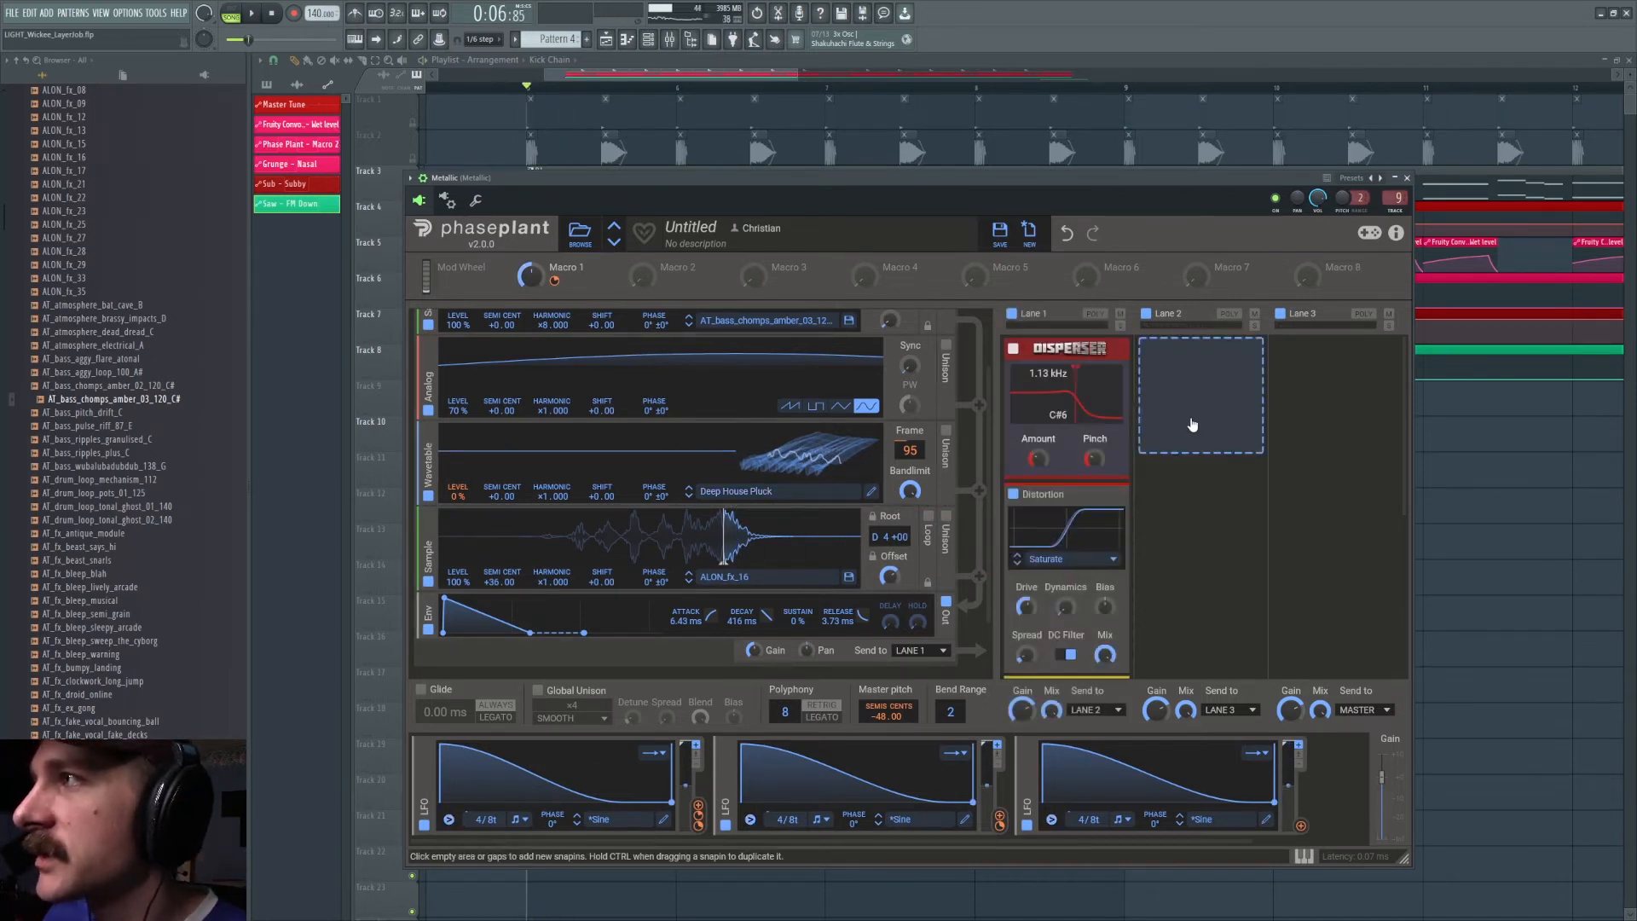
{"action": "key", "text": "space"}
{"action": "scroll", "coordinate": [1101, 519], "scroll_direction": "down", "scroll_amount": 2}
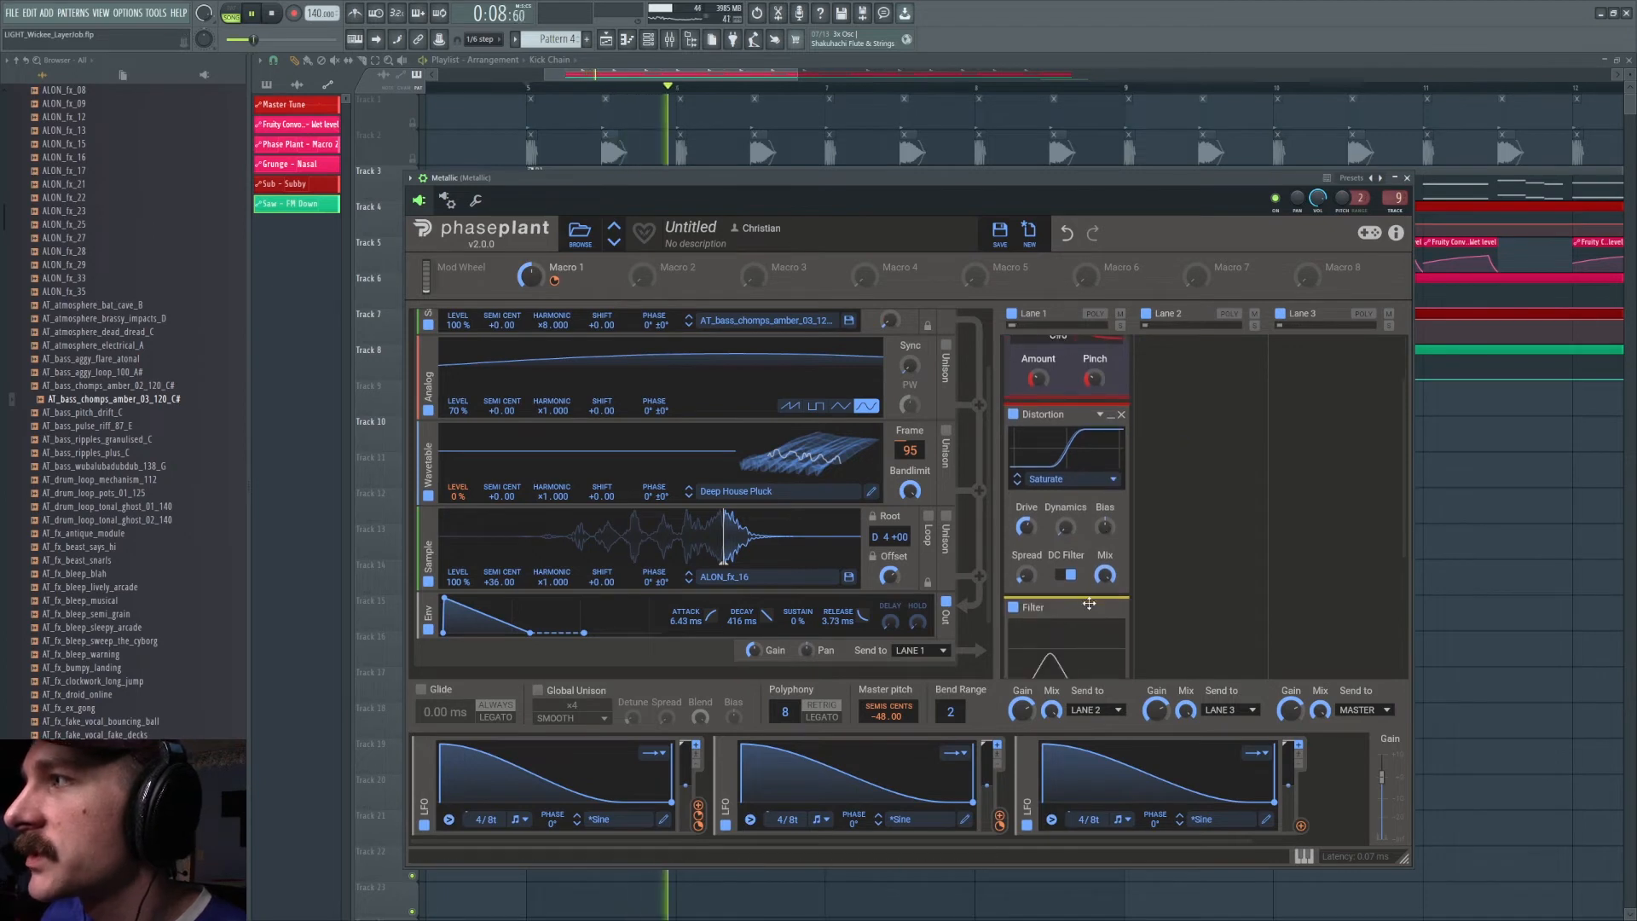
{"action": "key", "text": "space"}
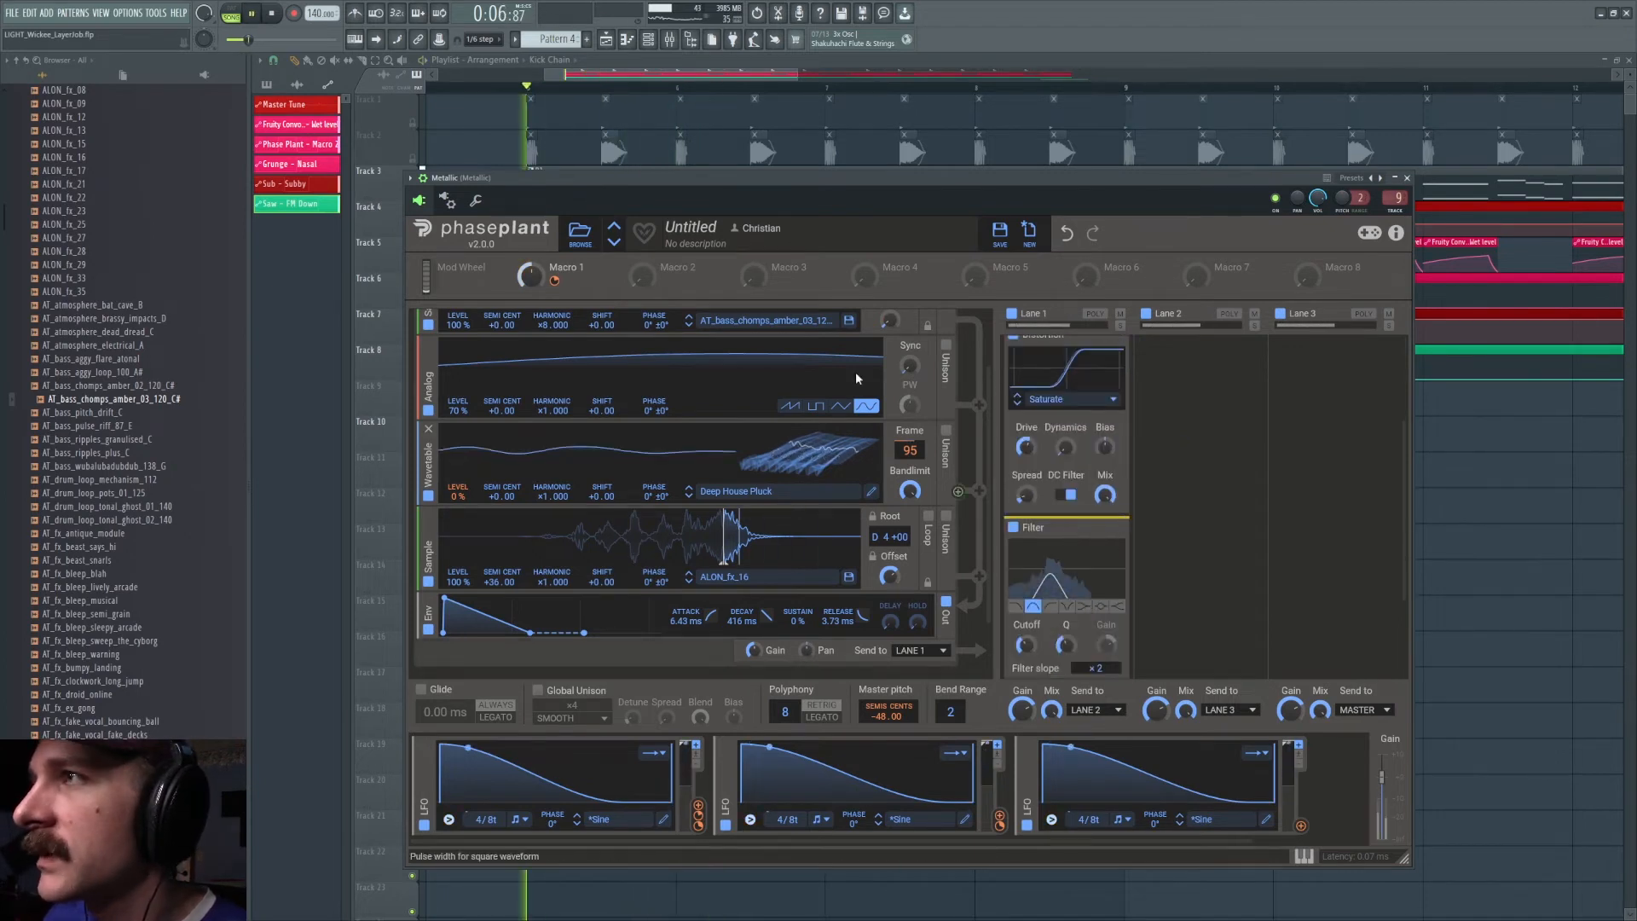
{"action": "scroll", "coordinate": [1172, 488], "scroll_direction": "down", "scroll_amount": 2}
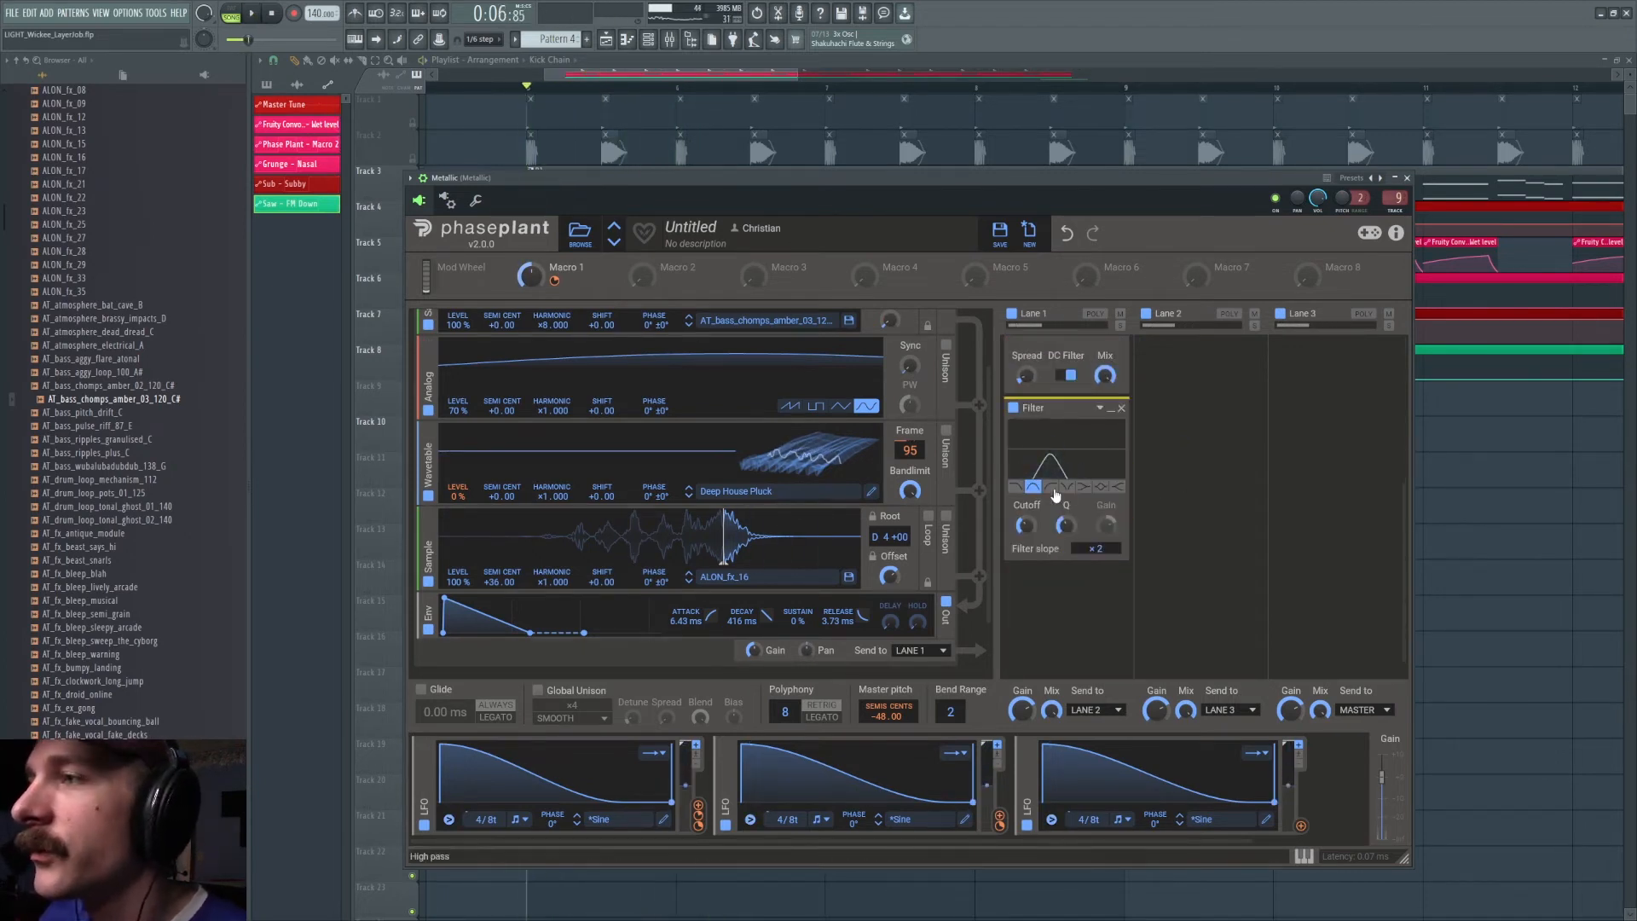
- Open the Disperser effect on the Metallic mixer track and audition the layer through it
{"action": "left_click", "coordinate": [669, 39]}
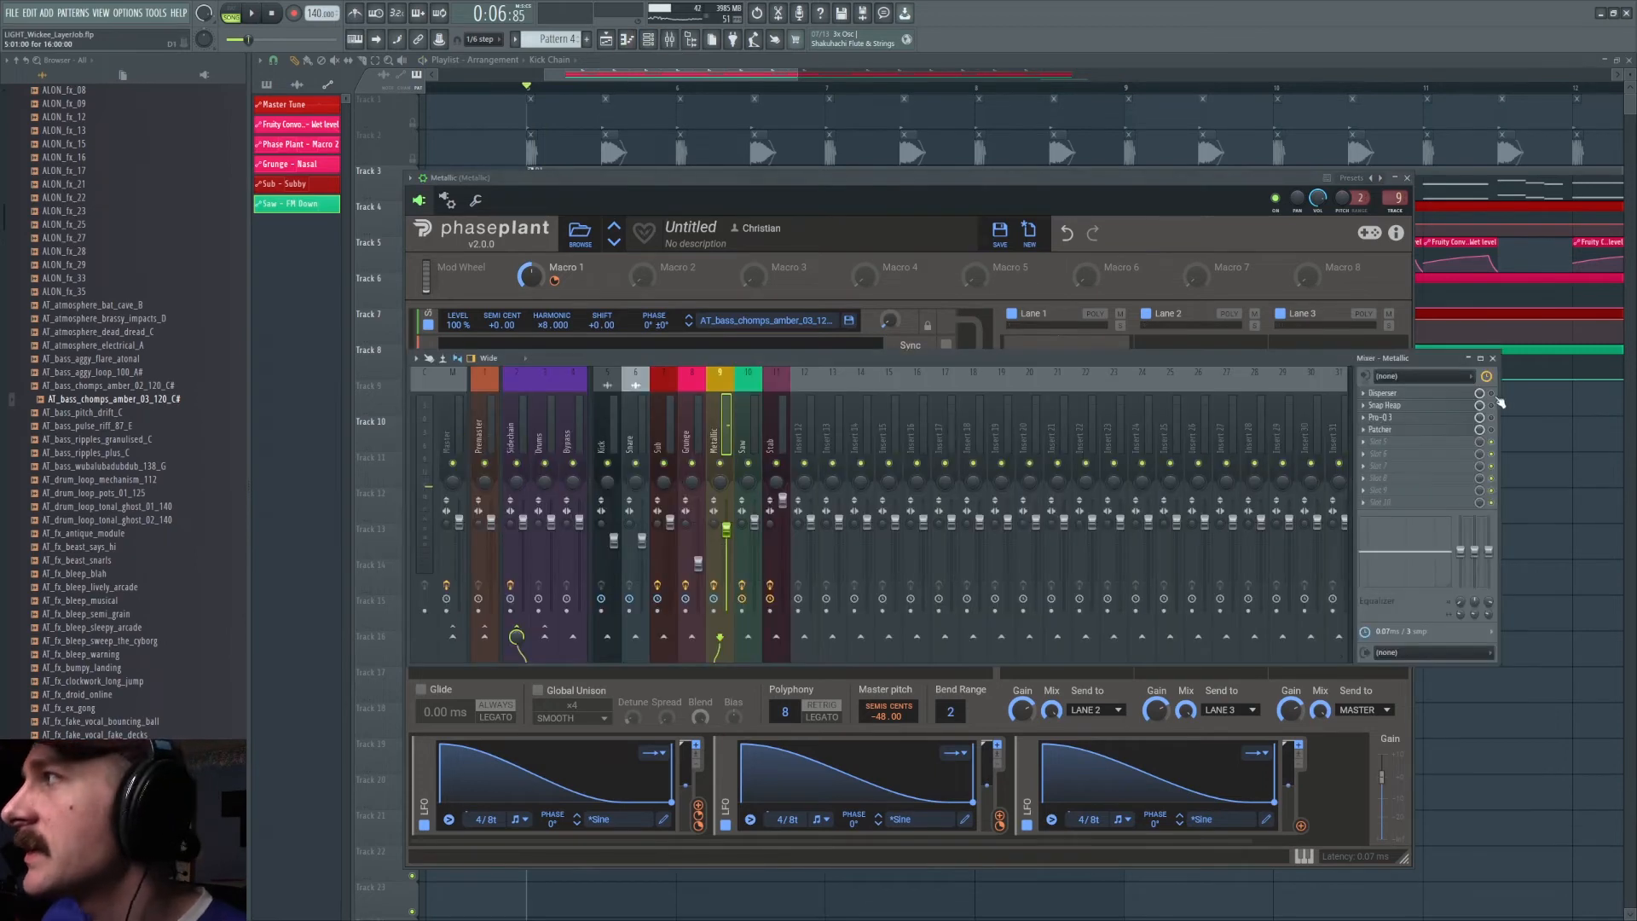
{"action": "left_click", "coordinate": [1447, 399]}
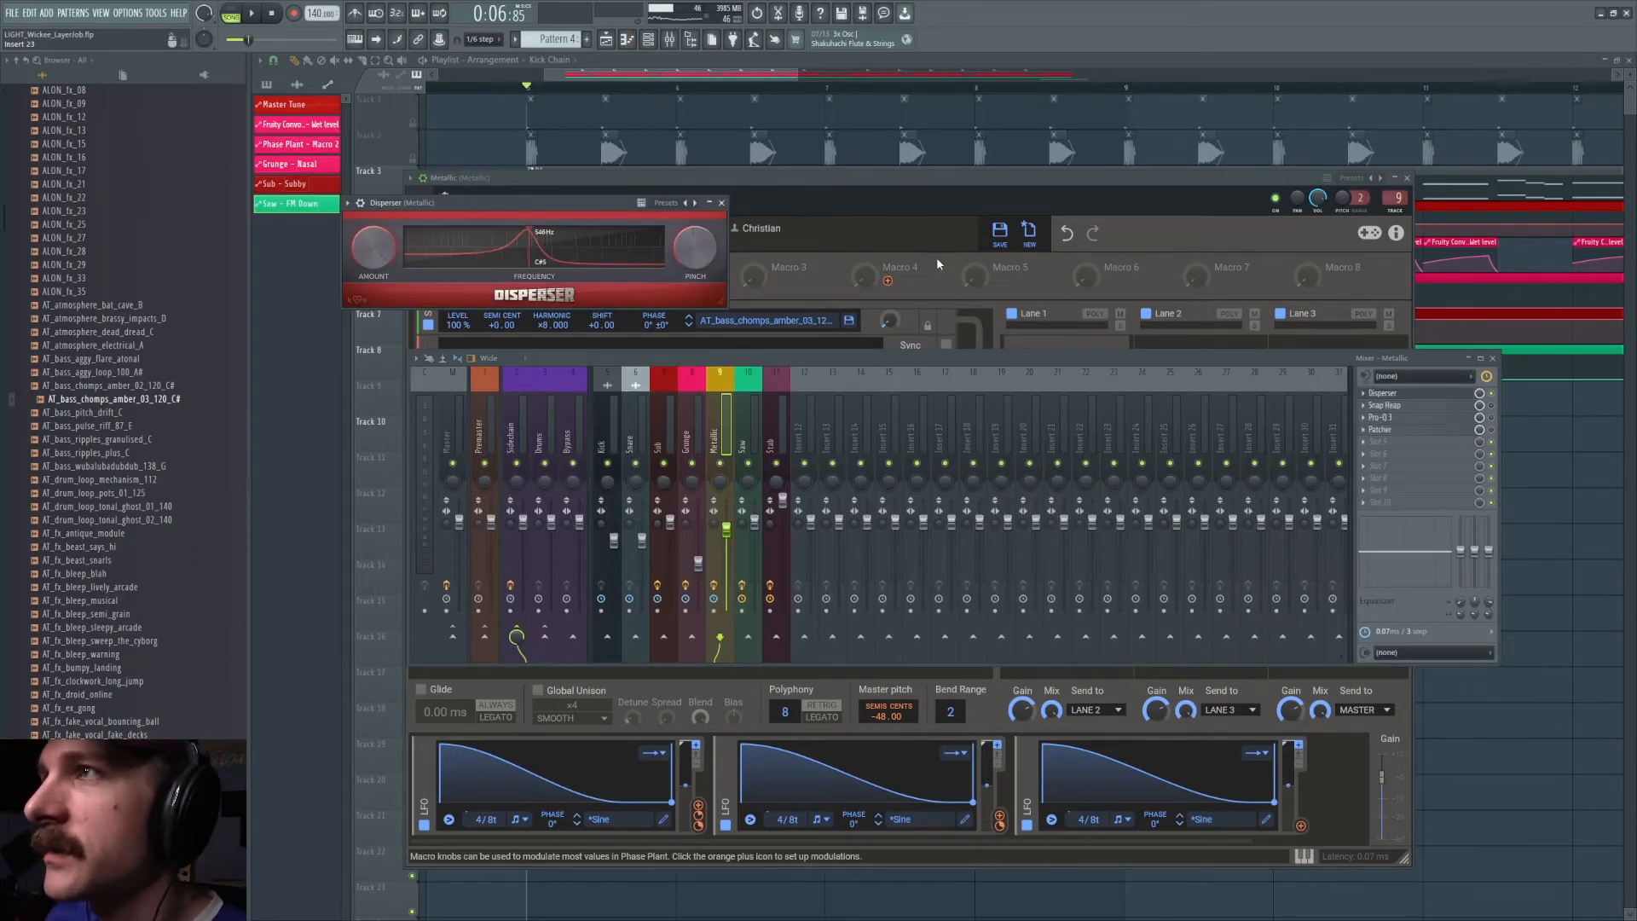
{"action": "key", "text": "space"}
{"action": "key", "text": "space"}
- Open Snap Heap with its Shimmering Reverbs preset on the Metallic mixer track and audition the layer through it
{"action": "left_click", "coordinate": [1449, 406]}
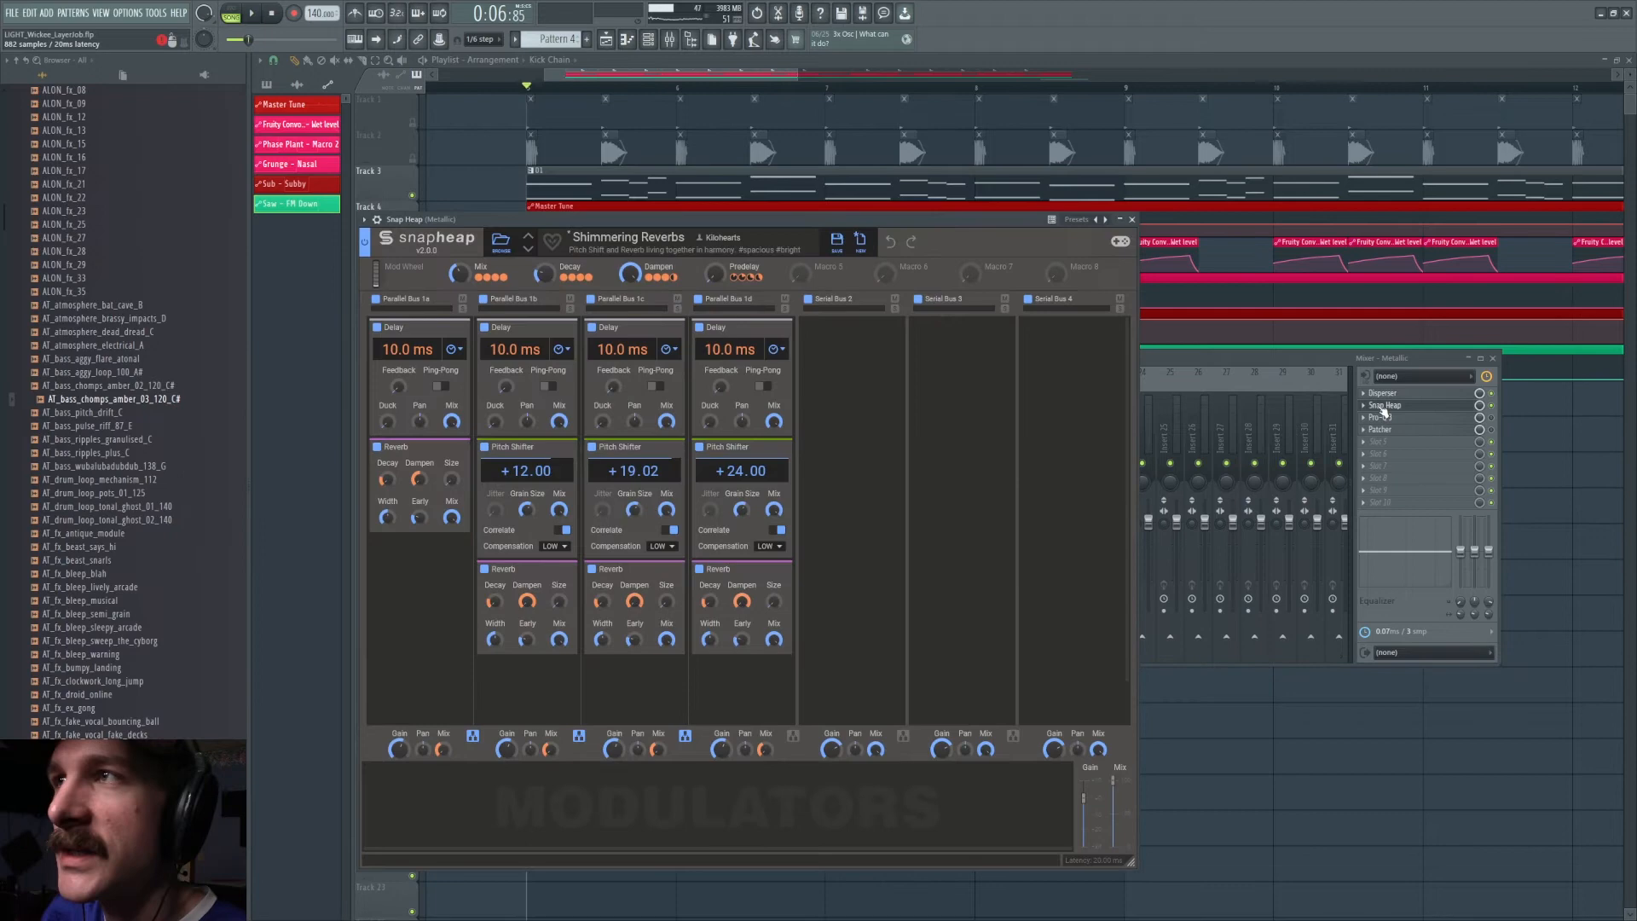
{"action": "left_click", "coordinate": [1405, 406]}
{"action": "left_click", "coordinate": [1405, 406]}
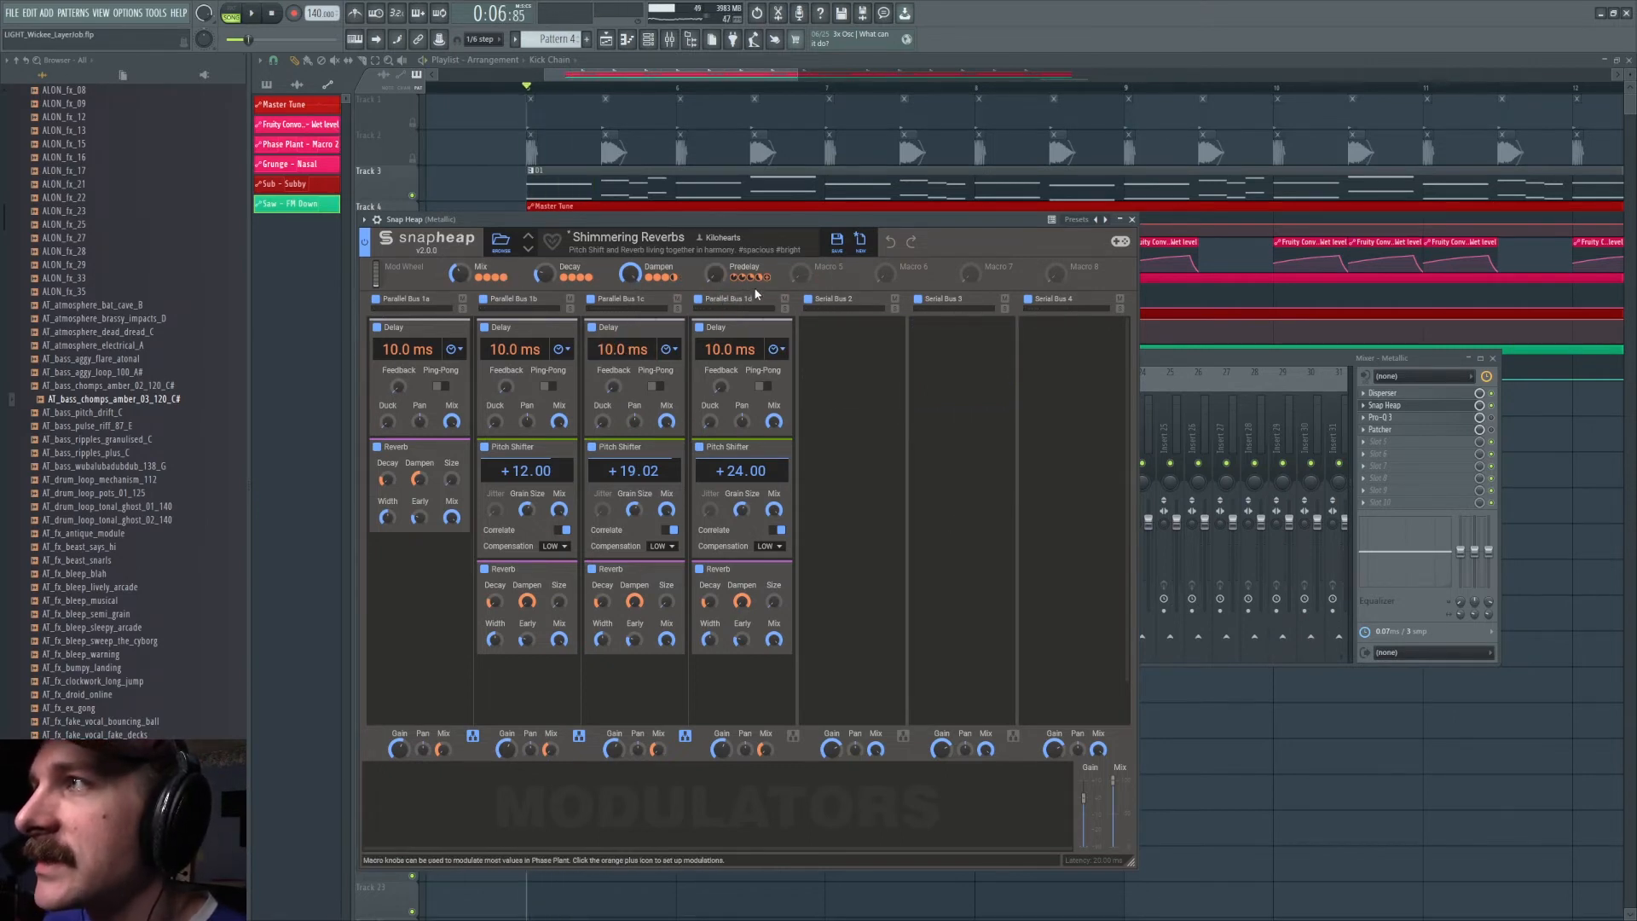
{"action": "key", "text": "space"}
{"action": "key", "text": "space"}
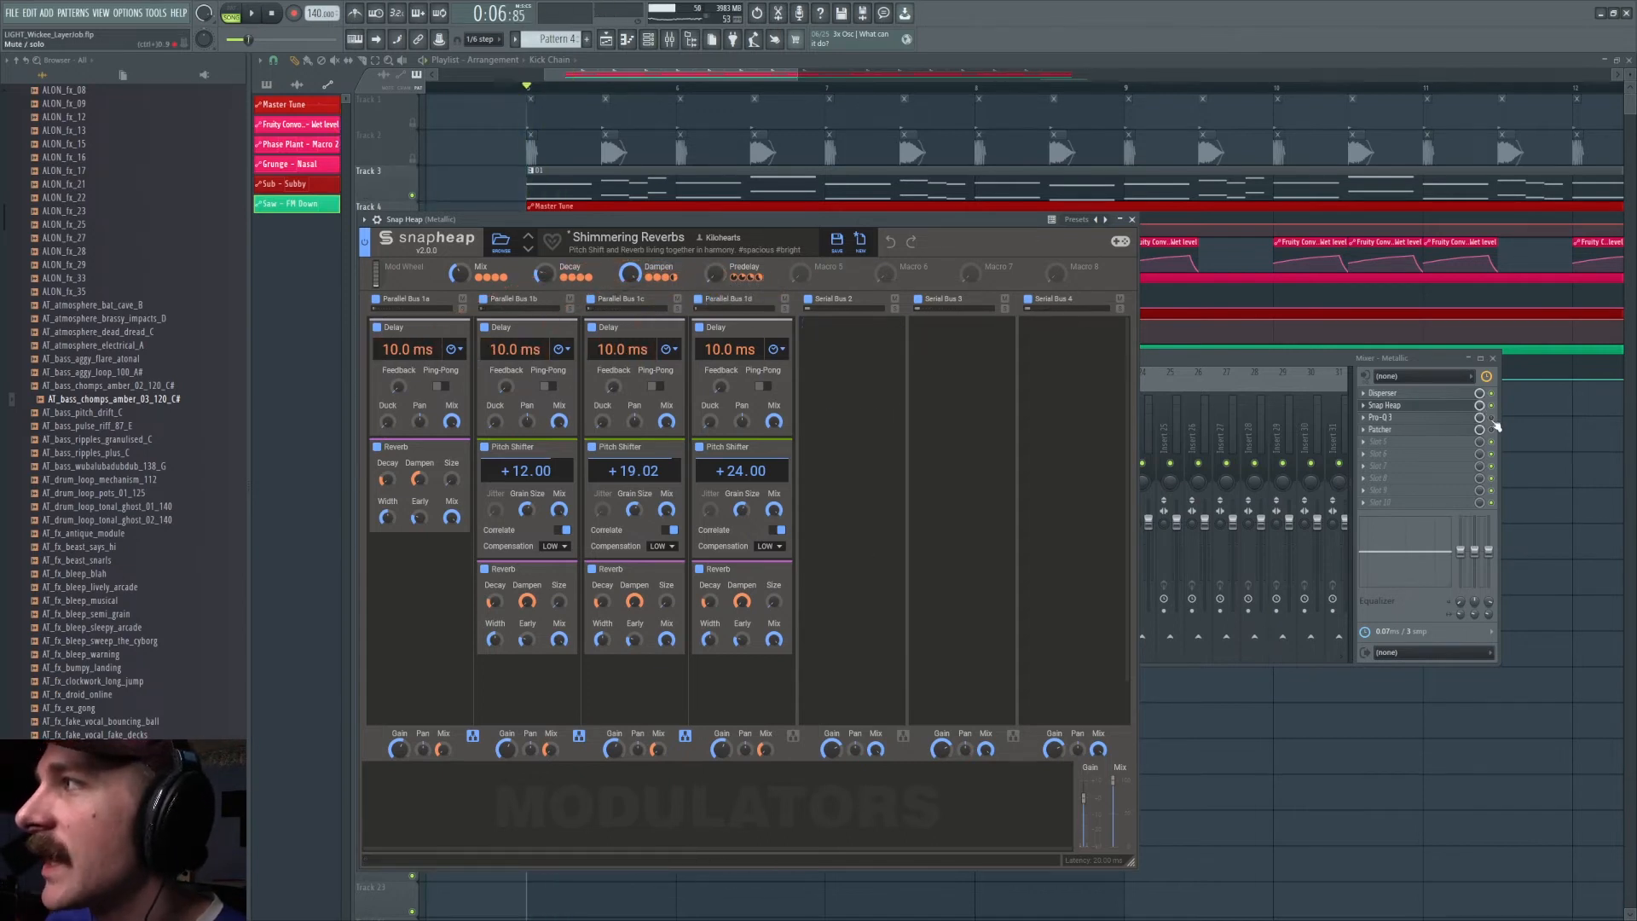
- Open the Pro-Q 3 equalizer on the Metallic mixer track and audition the layer through it
{"action": "left_click", "coordinate": [1398, 417]}
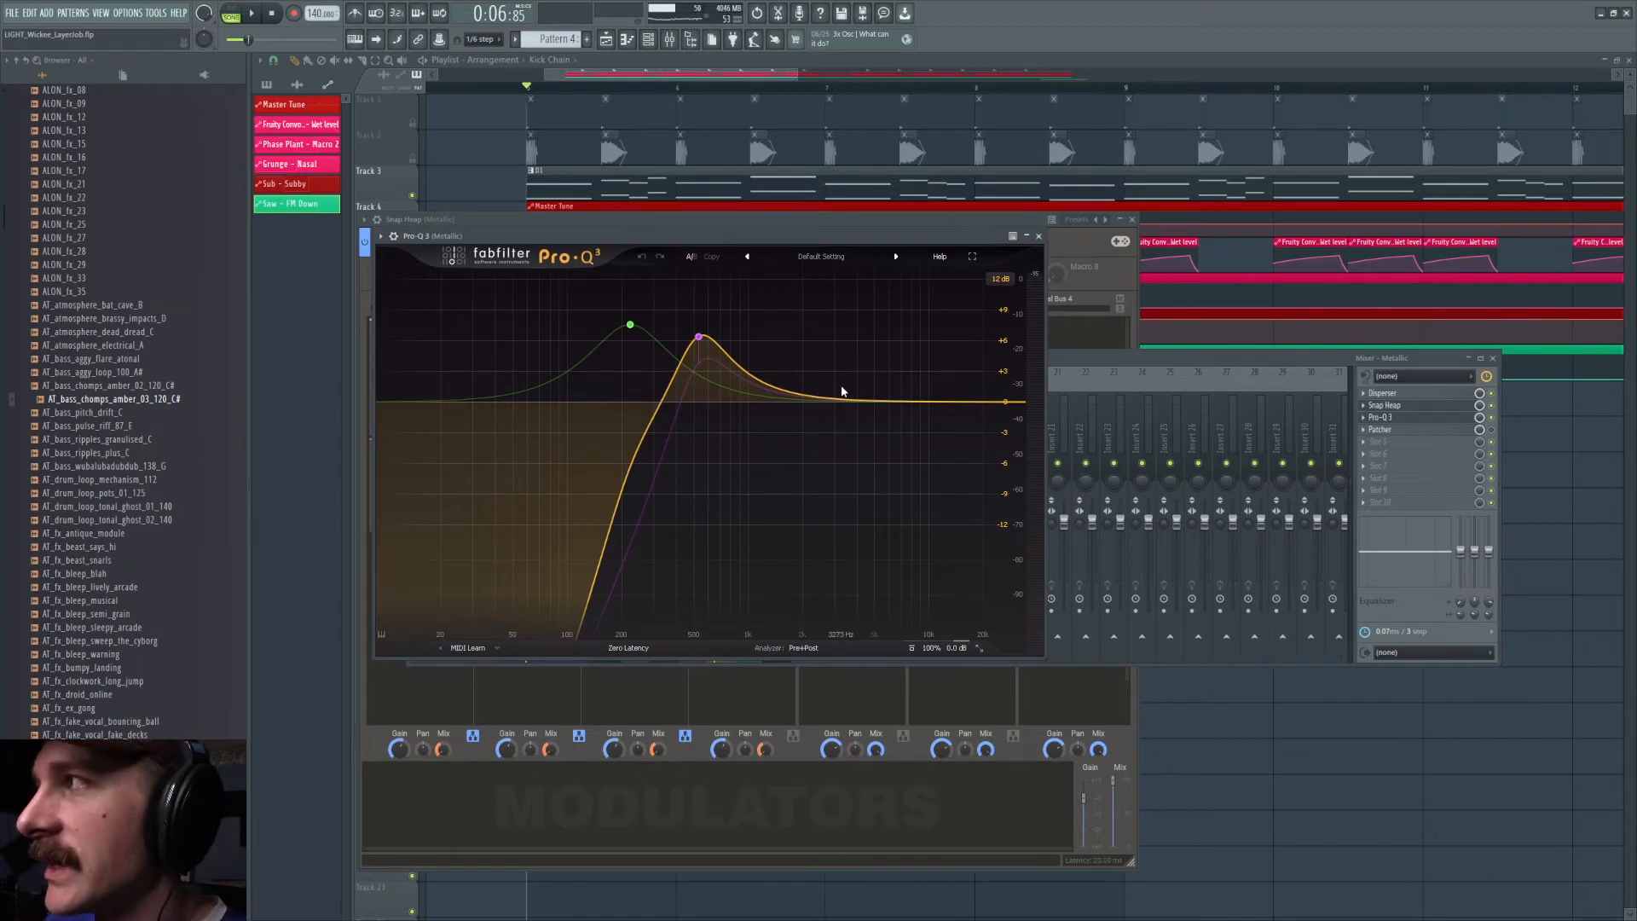
{"action": "key", "text": "space"}
{"action": "key", "text": "space"}
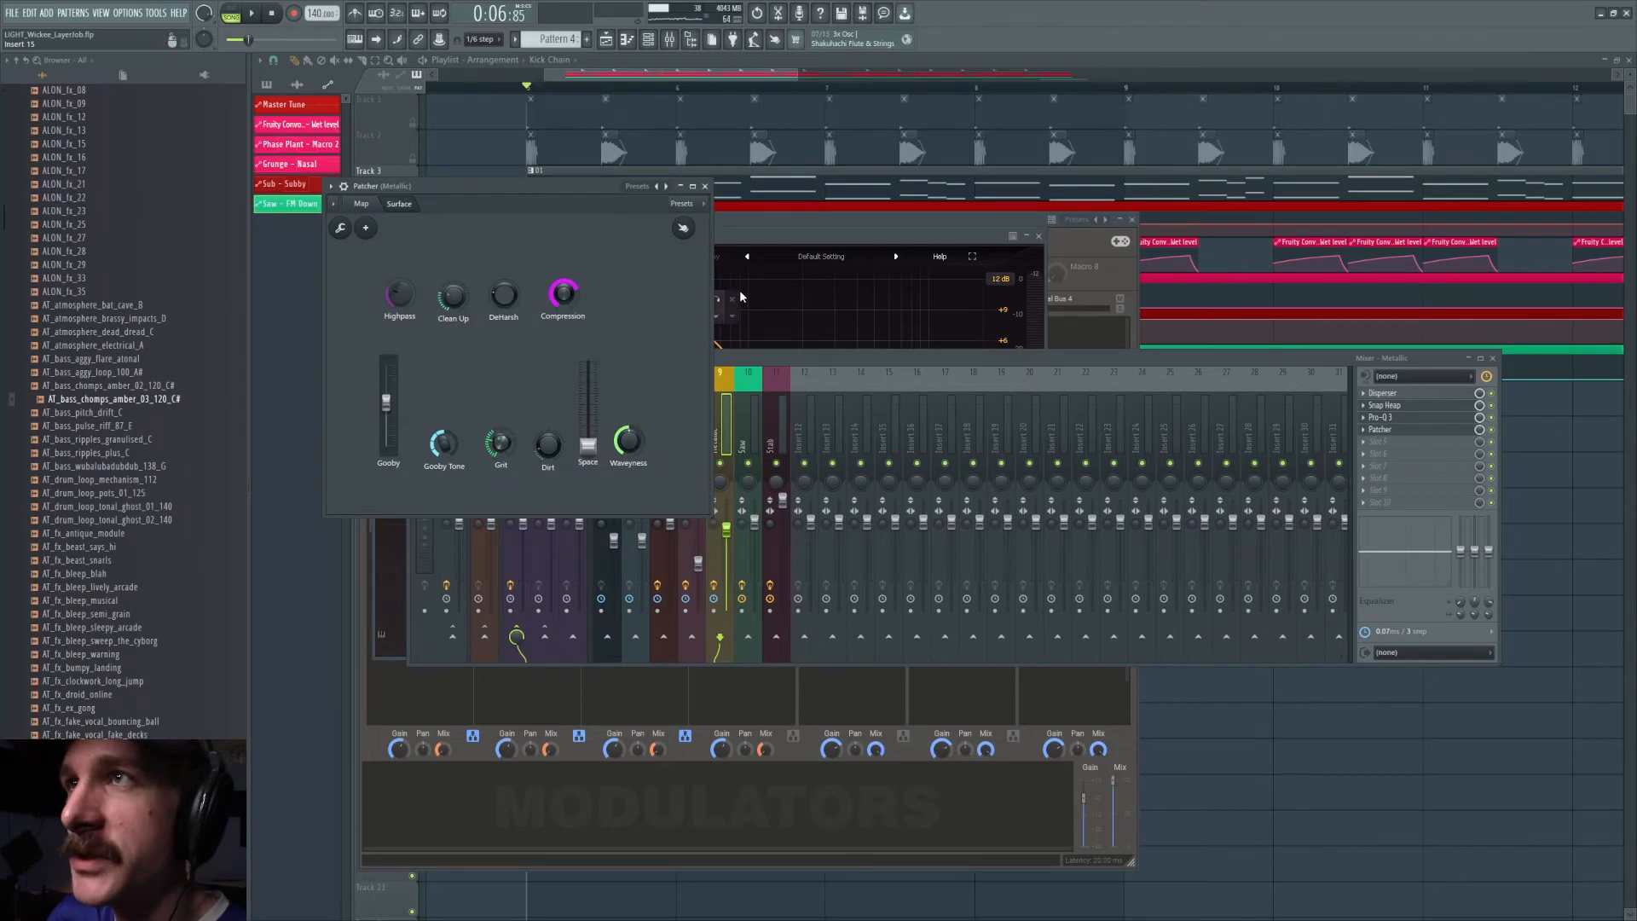
- Audition the Metallic layer through the Patcher effect on its mixer track
{"action": "key", "text": "space"}
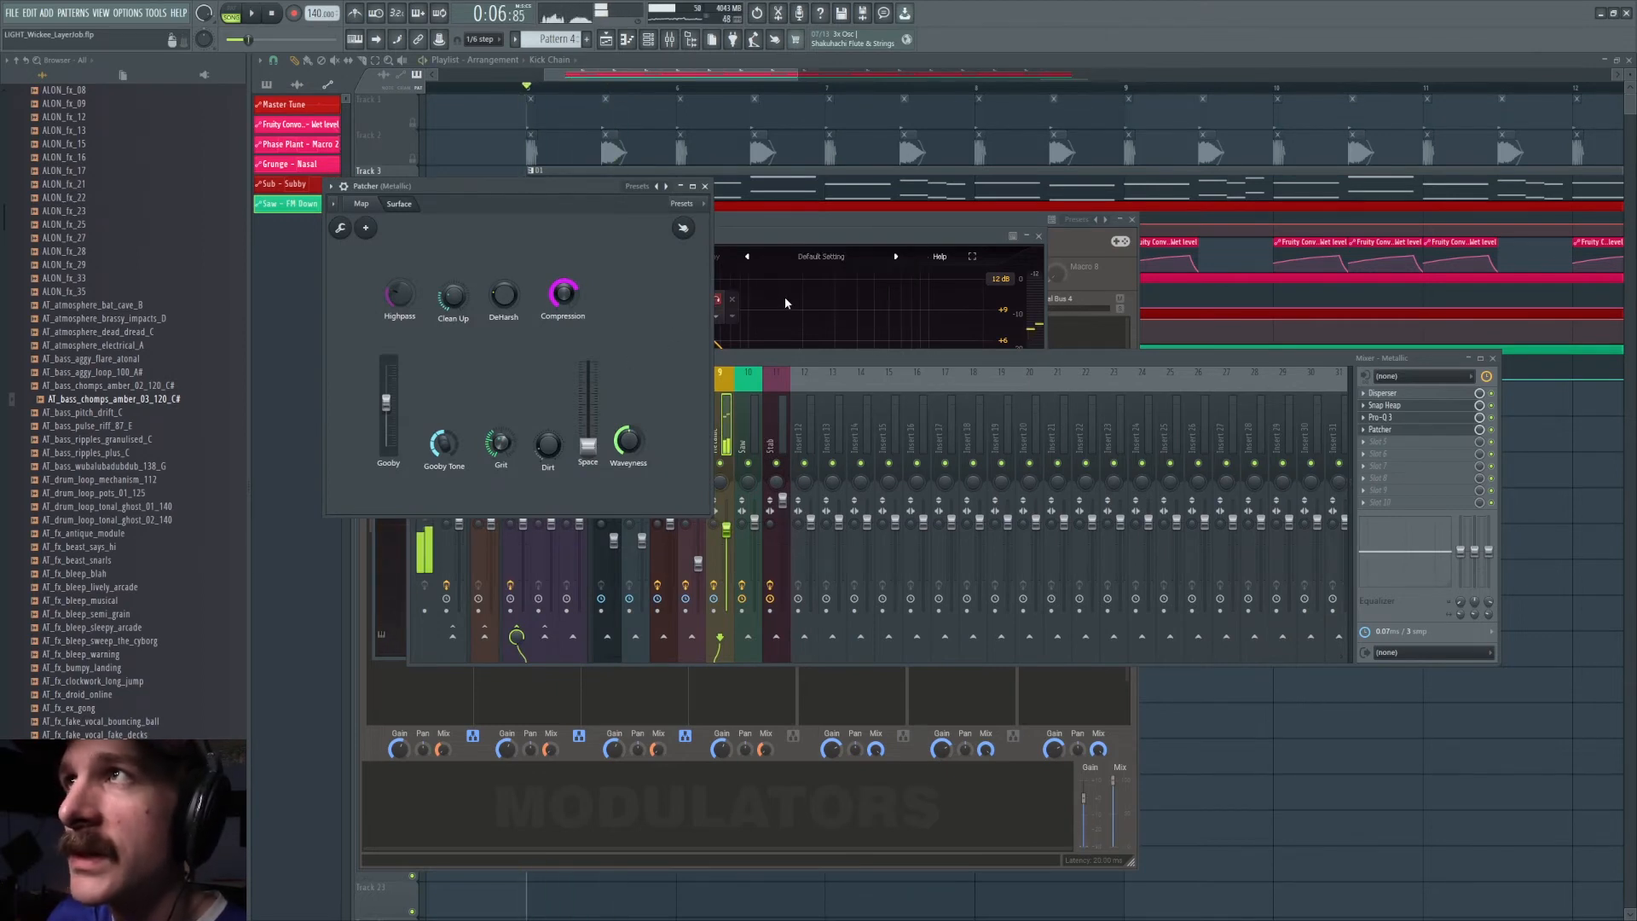
{"action": "key", "text": "space"}
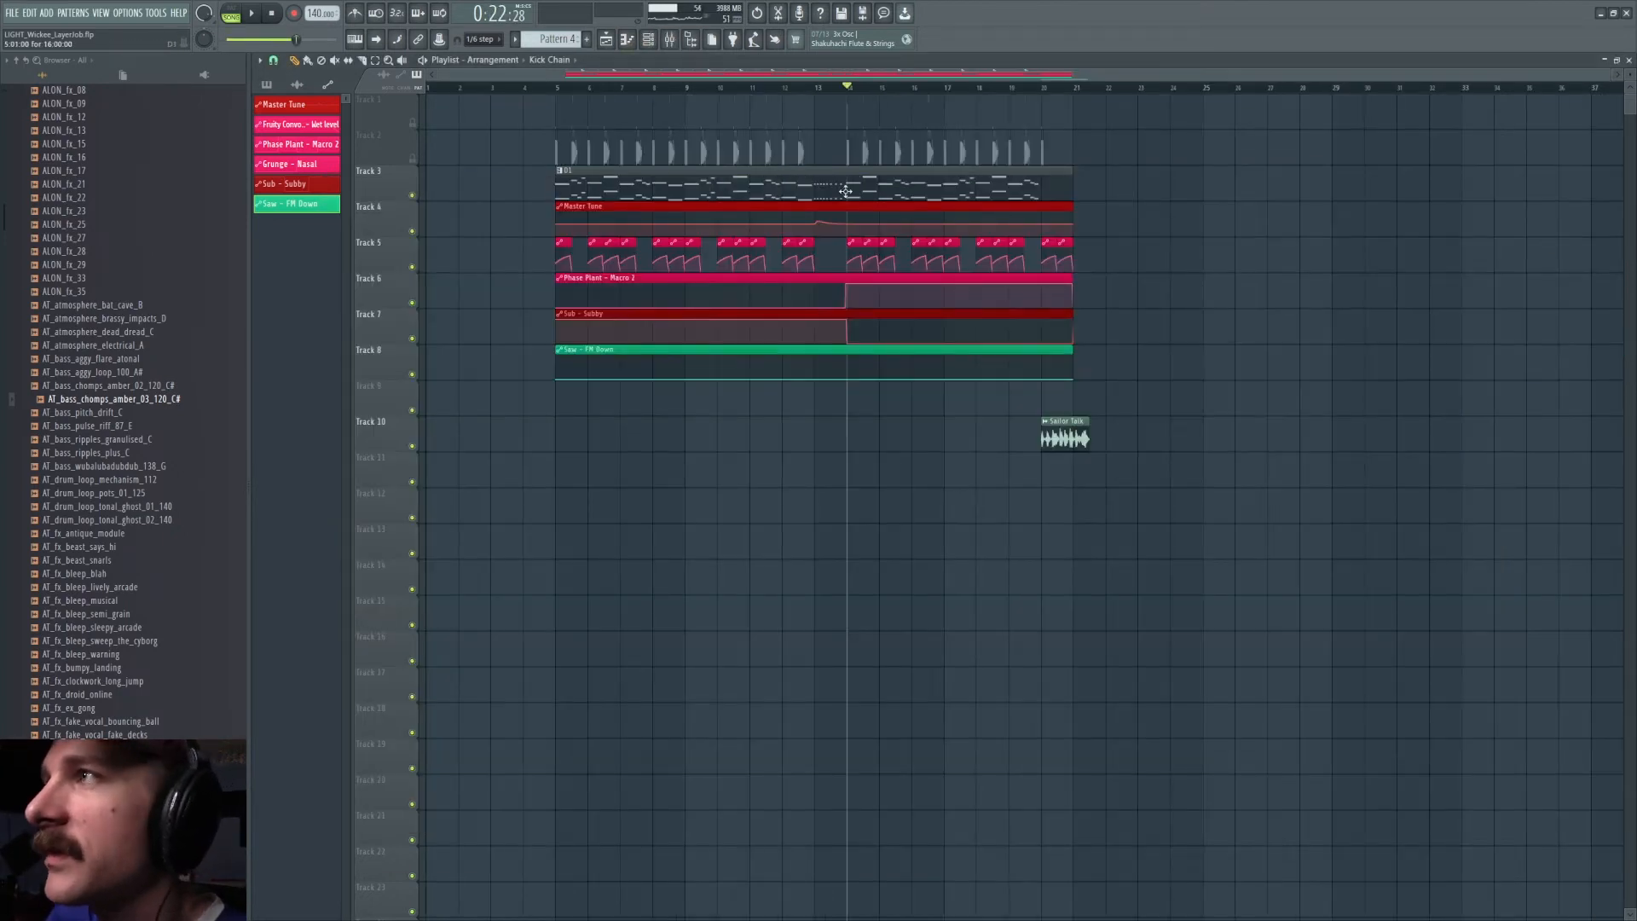
- Open the Saw layer's Phase Plant synth and display its effects on the Saw mixer track
{"action": "left_click_drag", "start_coordinate": [875, 97], "coordinate": [870, 100]}
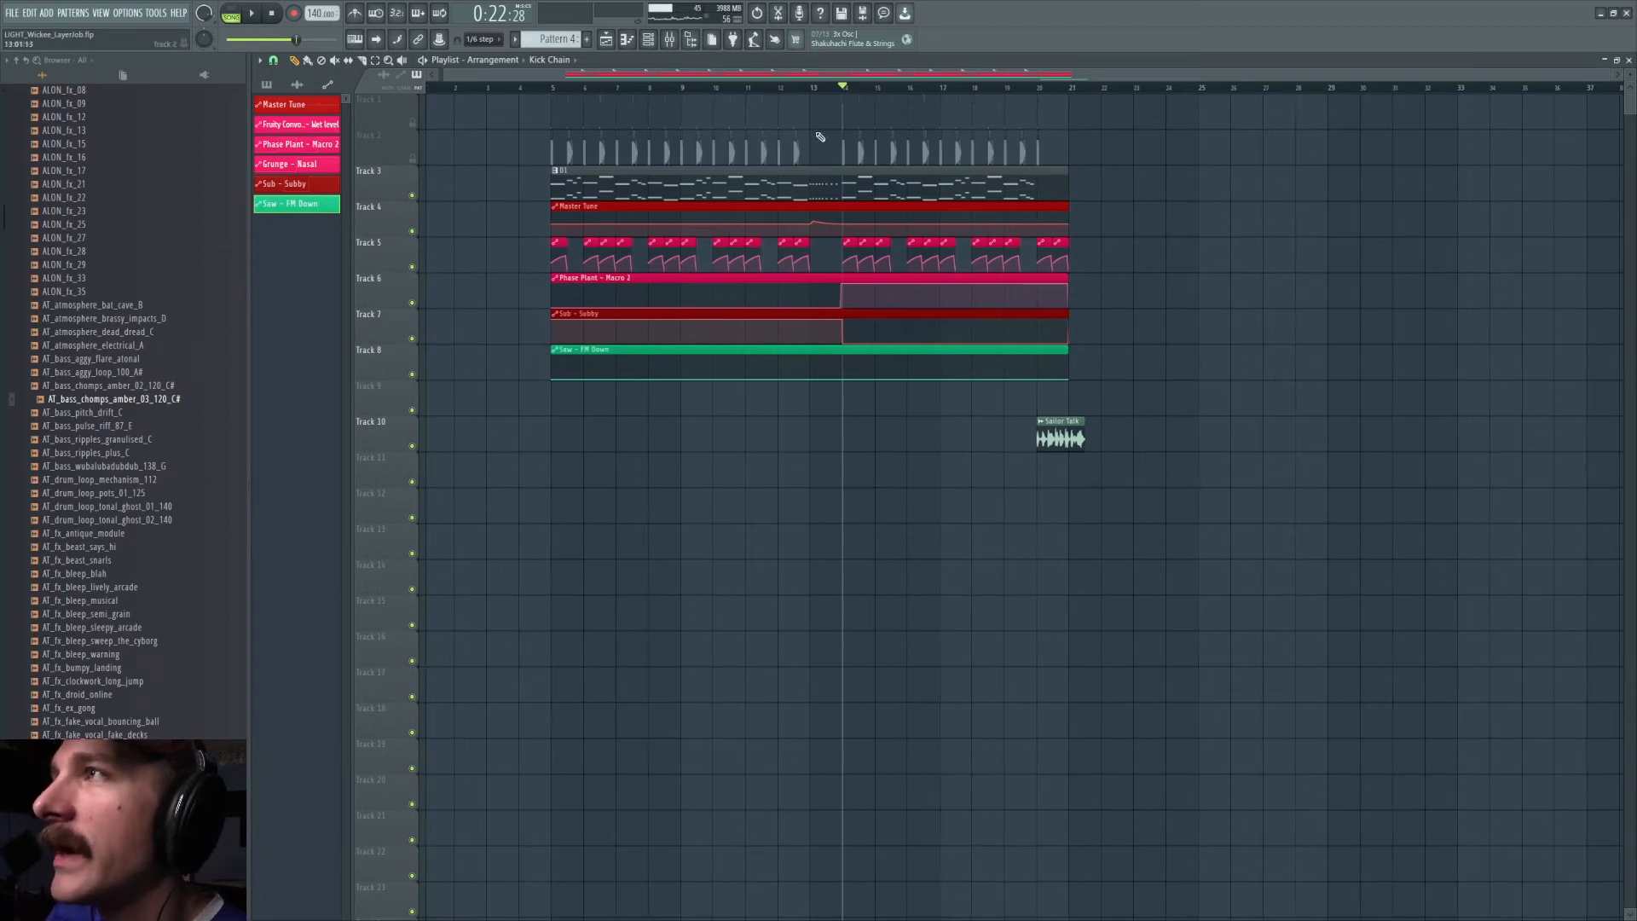
{"action": "left_click_drag", "start_coordinate": [883, 76], "coordinate": [923, 79]}
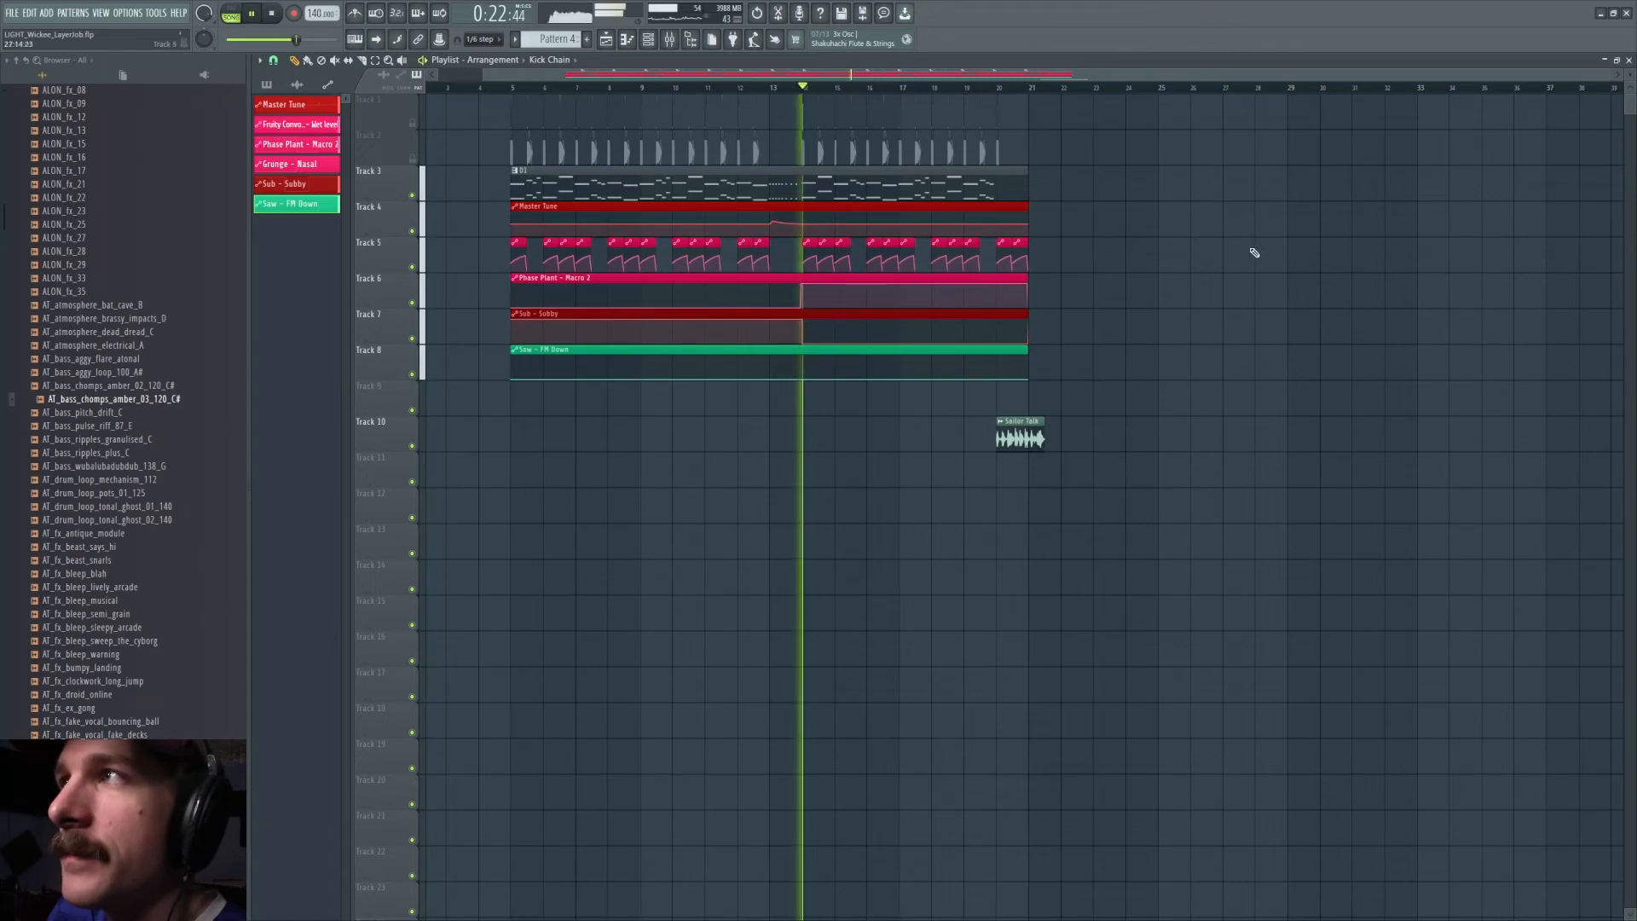
{"action": "left_click", "coordinate": [648, 39]}
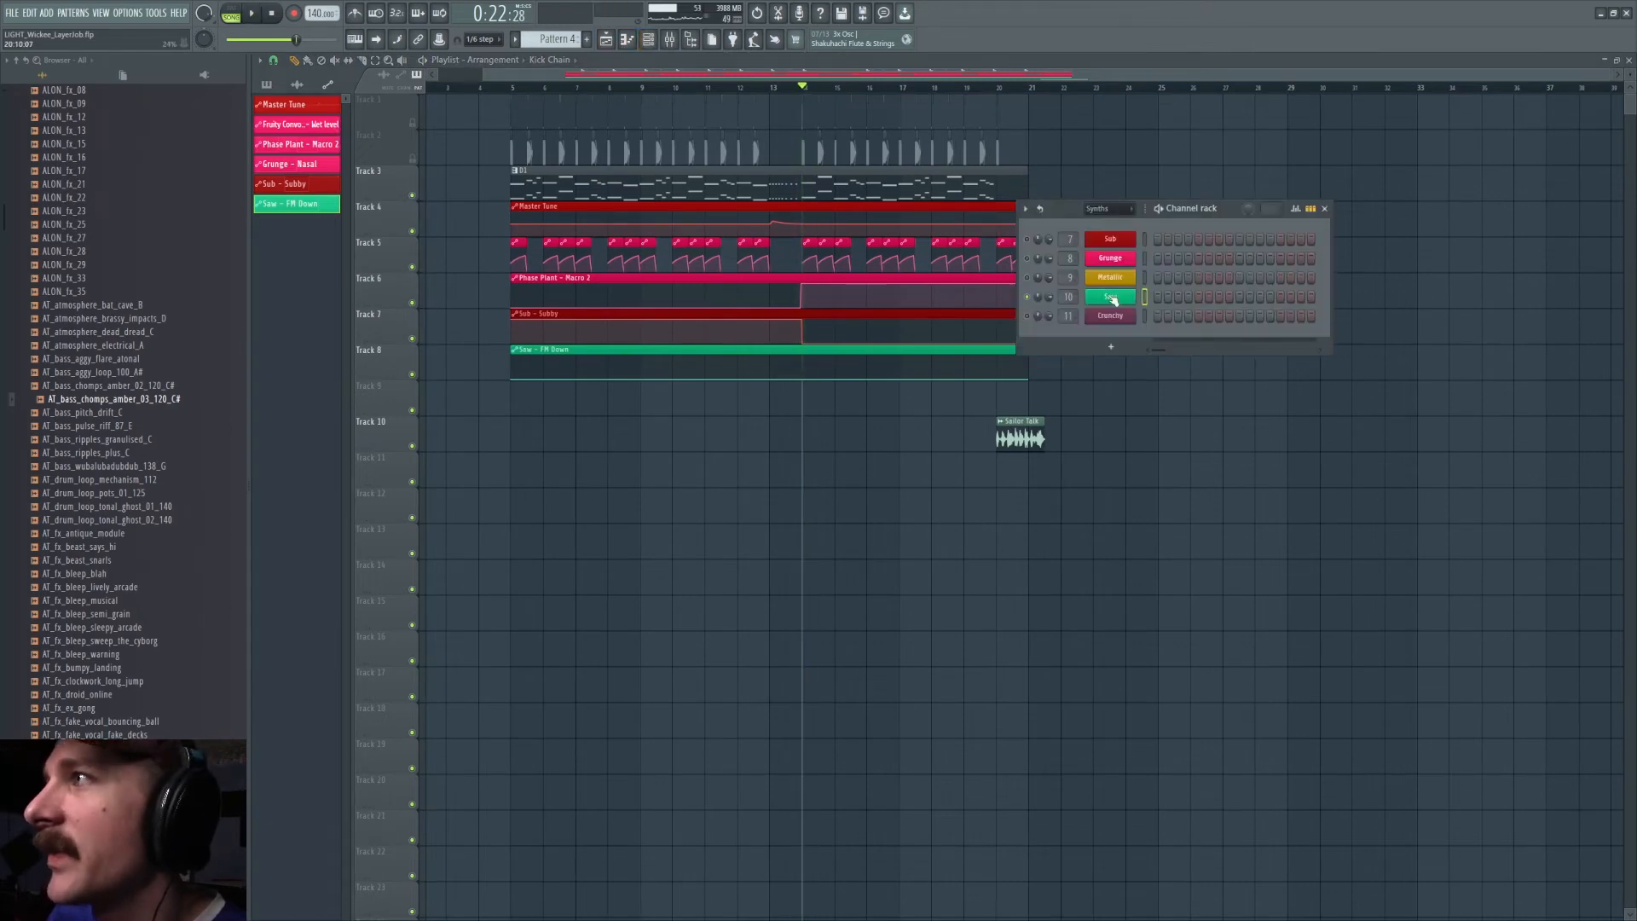
{"action": "left_click", "coordinate": [1108, 297]}
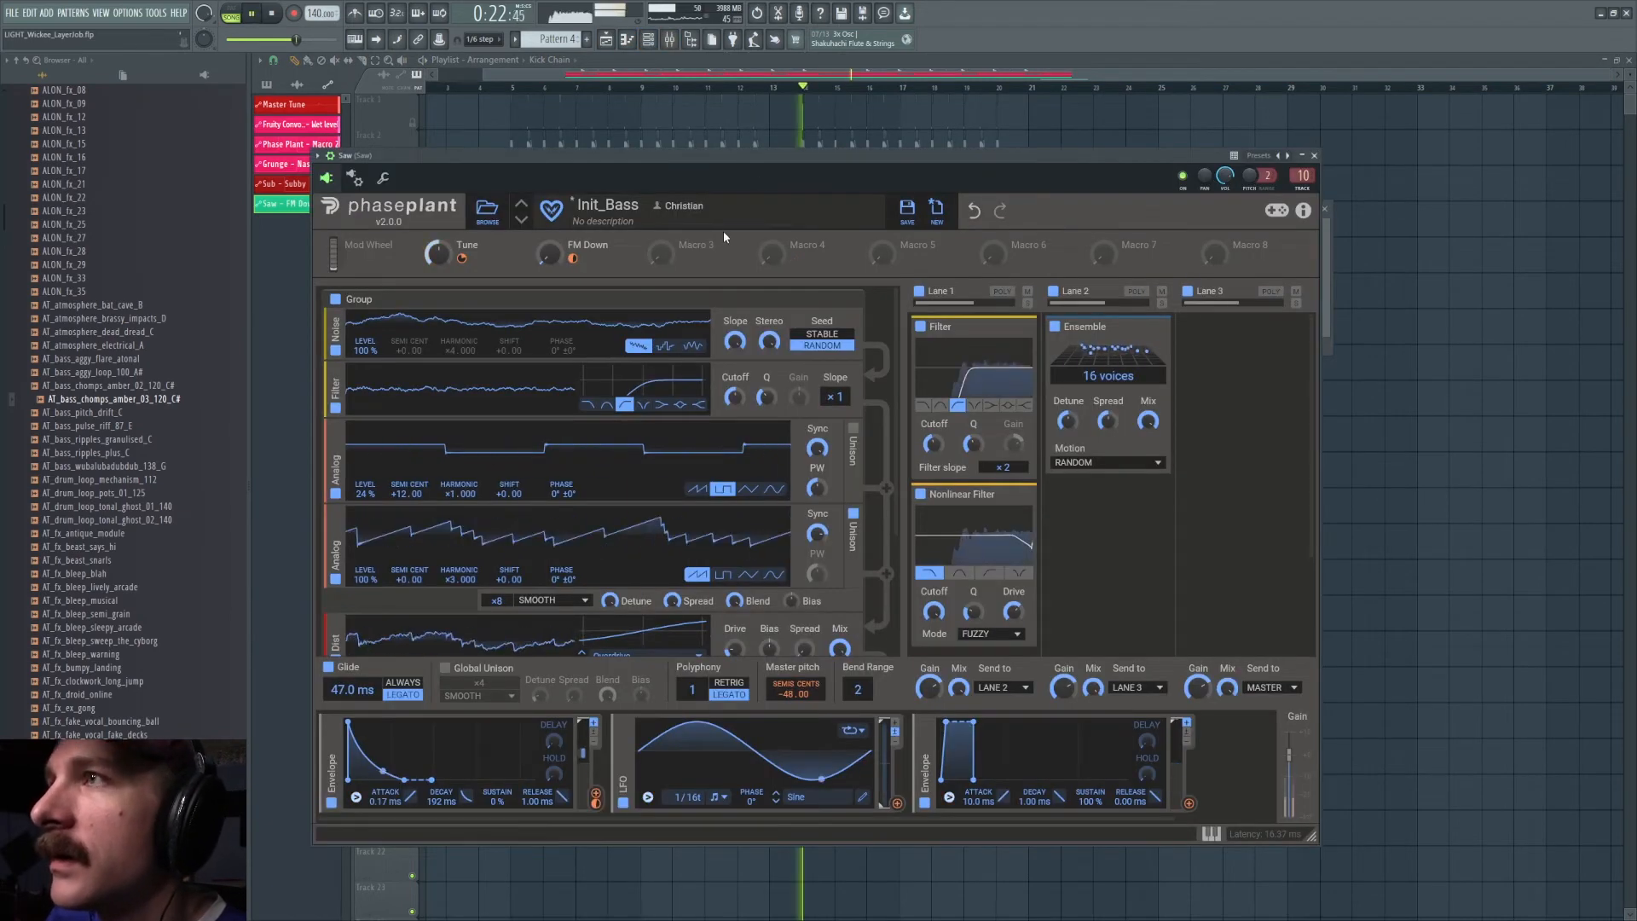
{"action": "left_click", "coordinate": [670, 40]}
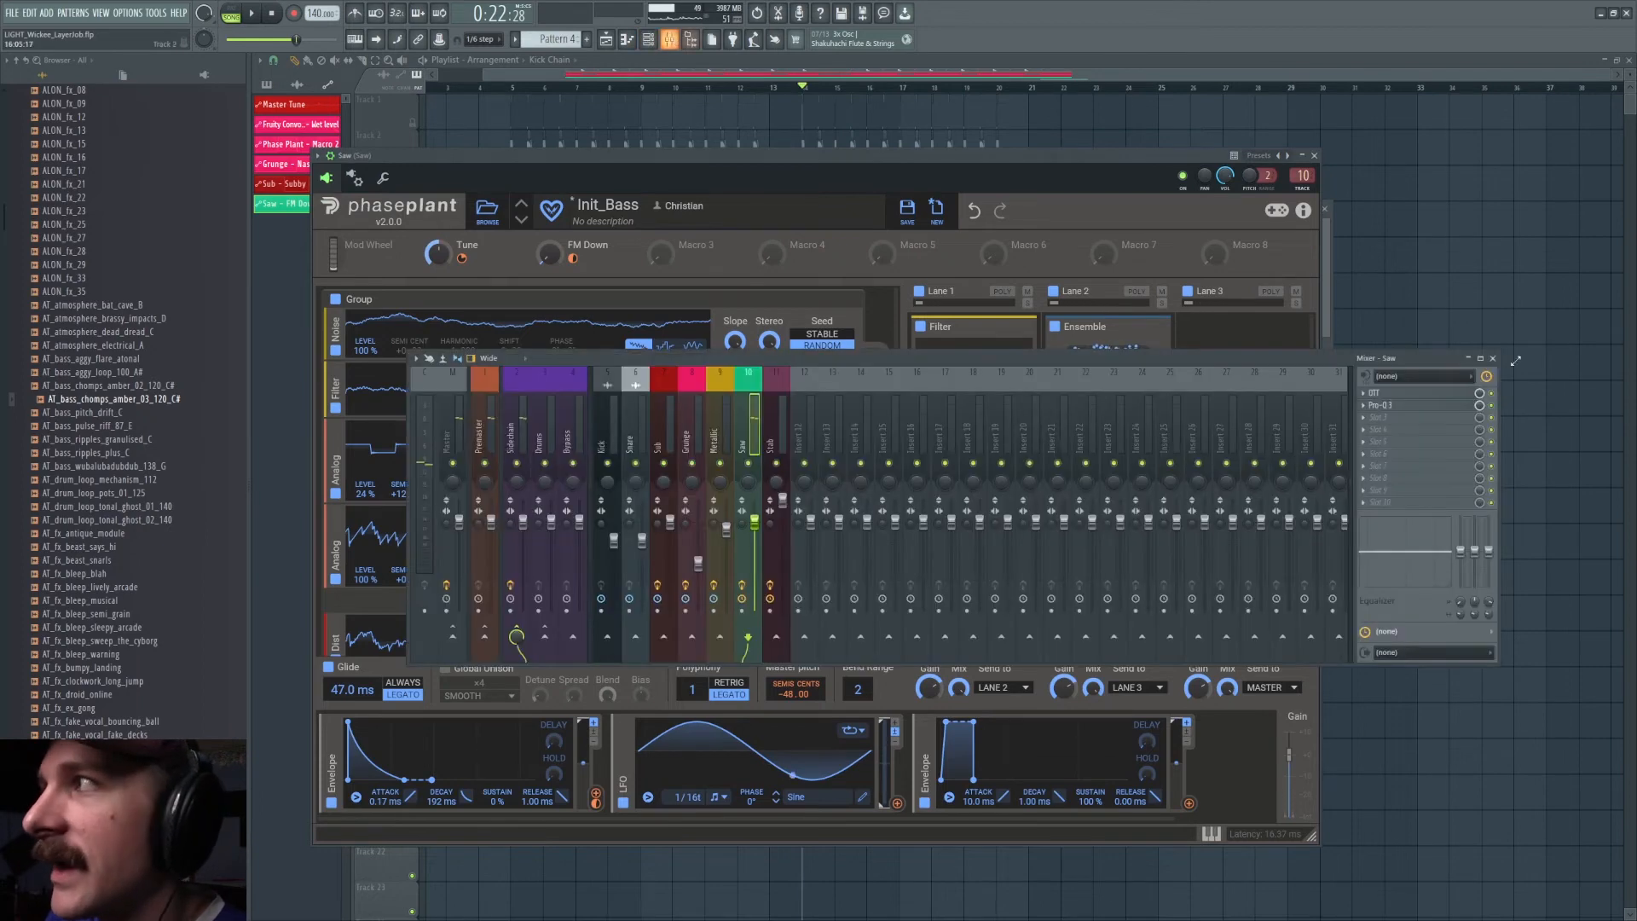
- Audition the Saw layer's square-wave Analog generator on its own in Phase Plant
{"action": "scroll", "coordinate": [678, 443], "scroll_direction": "down", "scroll_amount": 1}
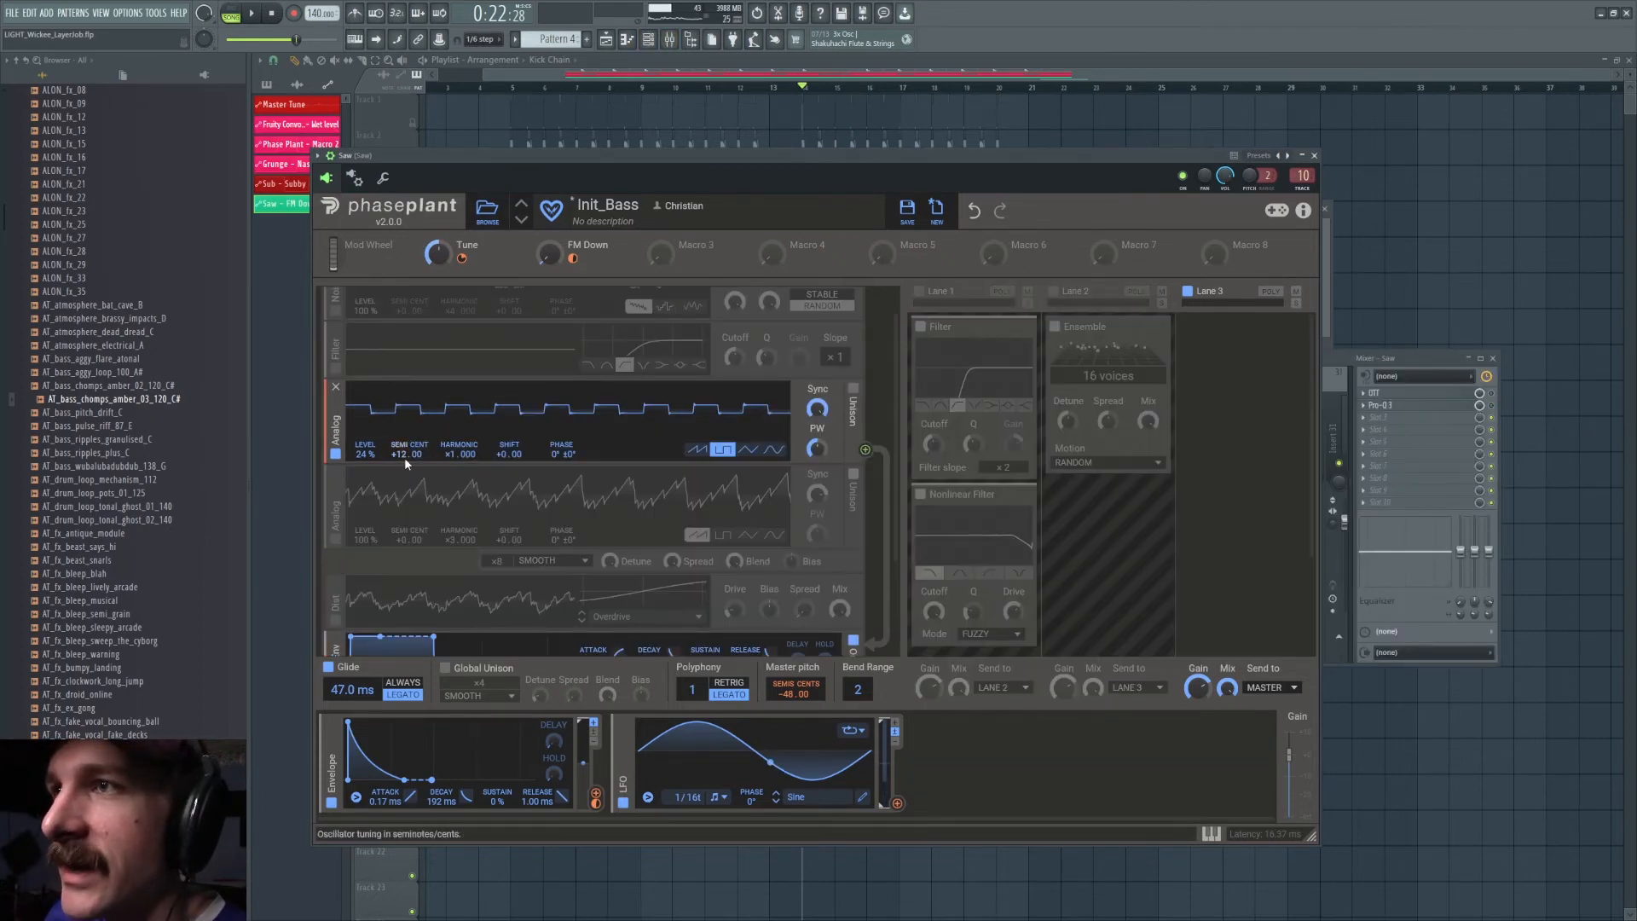
{"action": "key", "text": "space"}
{"action": "key", "text": "space"}
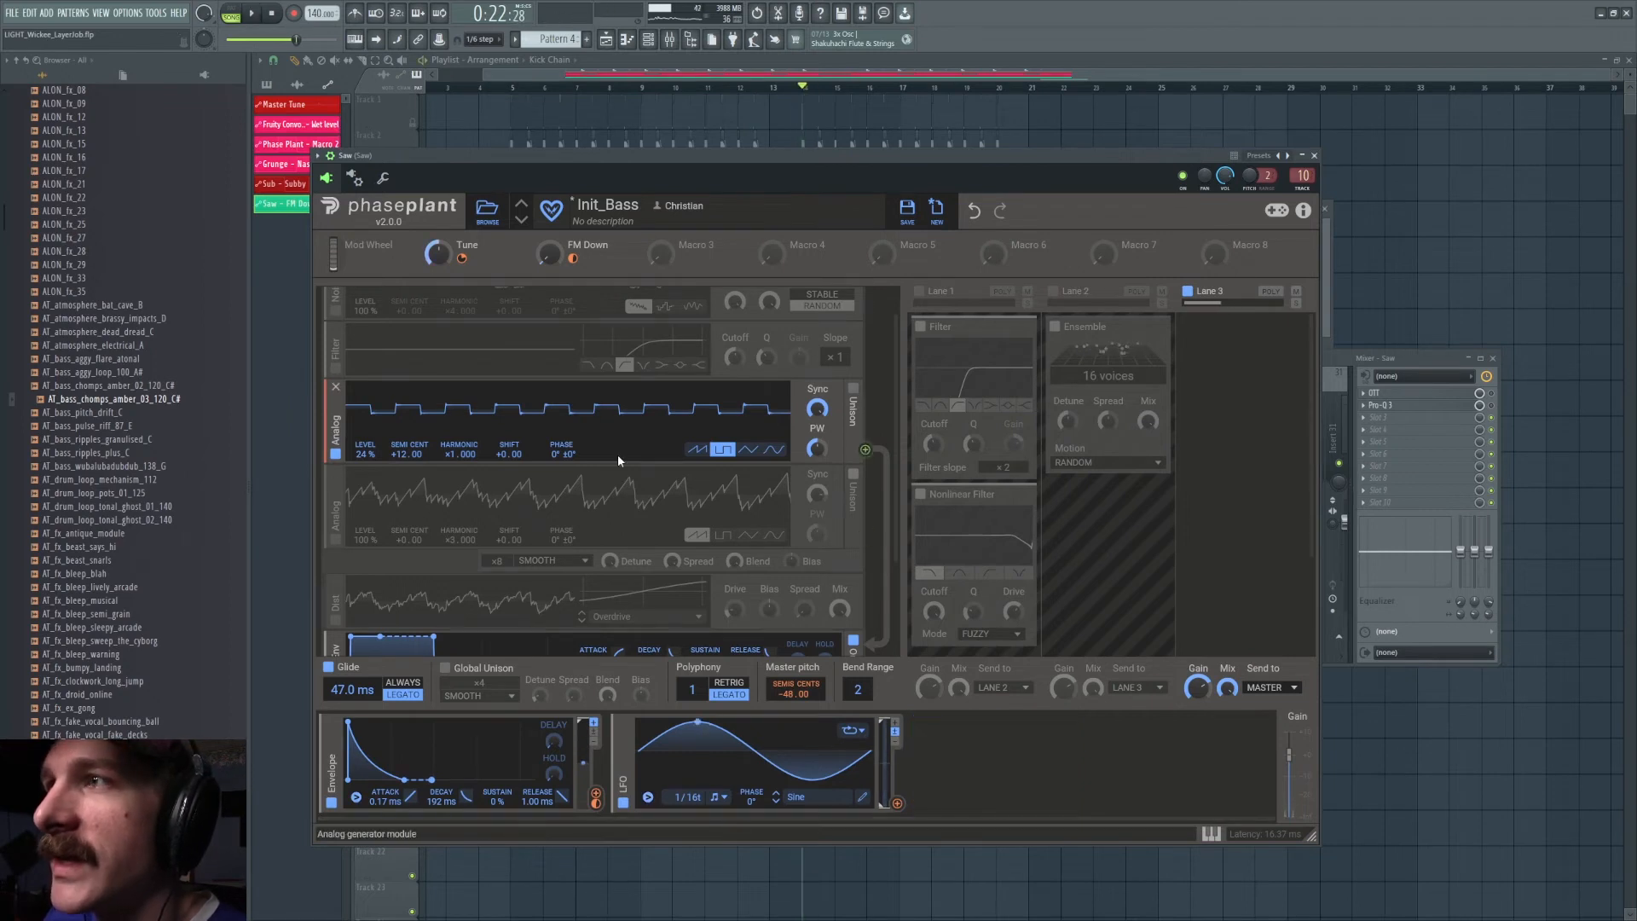
- Enable the sawtooth Analog generator, and the Noise generator together with its Filter generator
{"action": "left_click", "coordinate": [335, 544]}
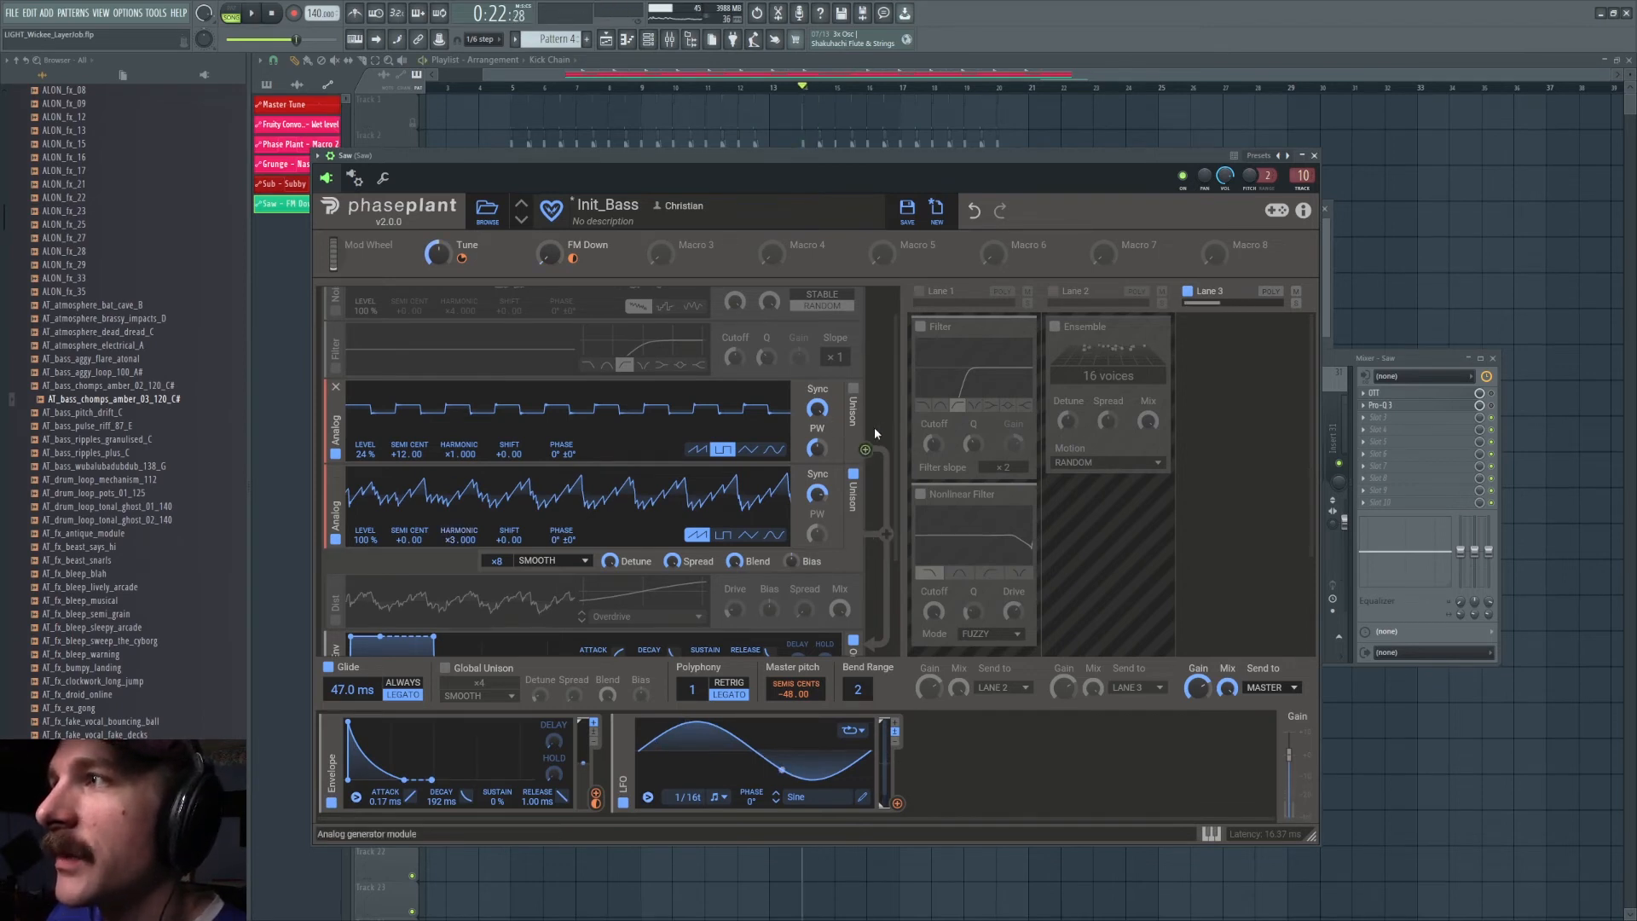
{"action": "scroll", "coordinate": [875, 433], "scroll_direction": "up", "scroll_amount": 1}
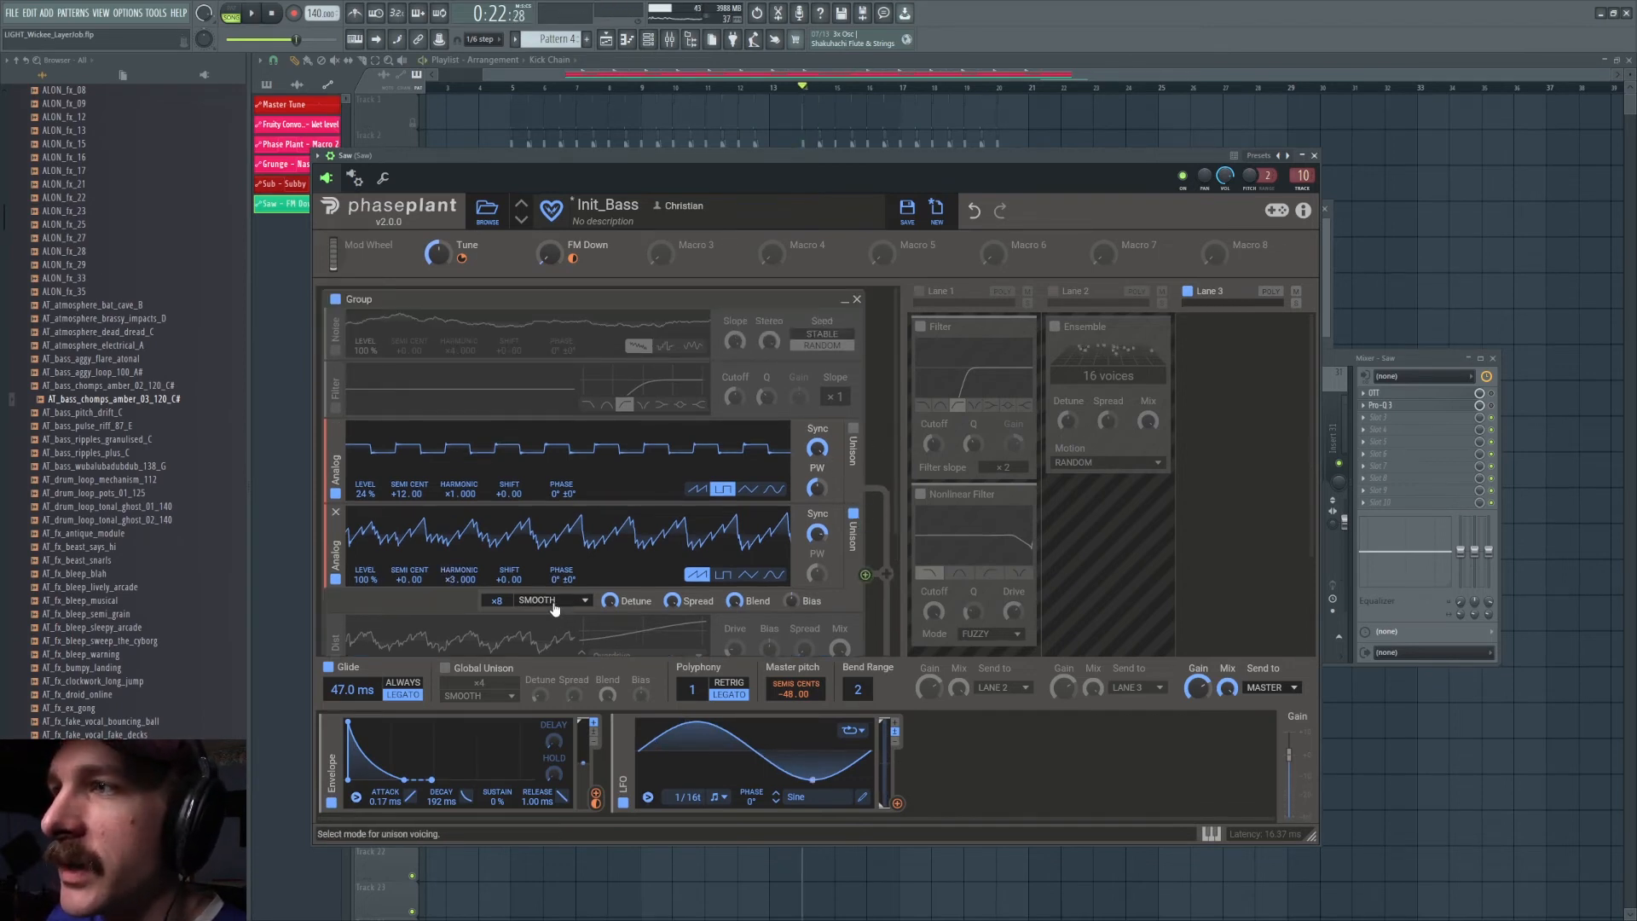
{"action": "left_click", "coordinate": [335, 351]}
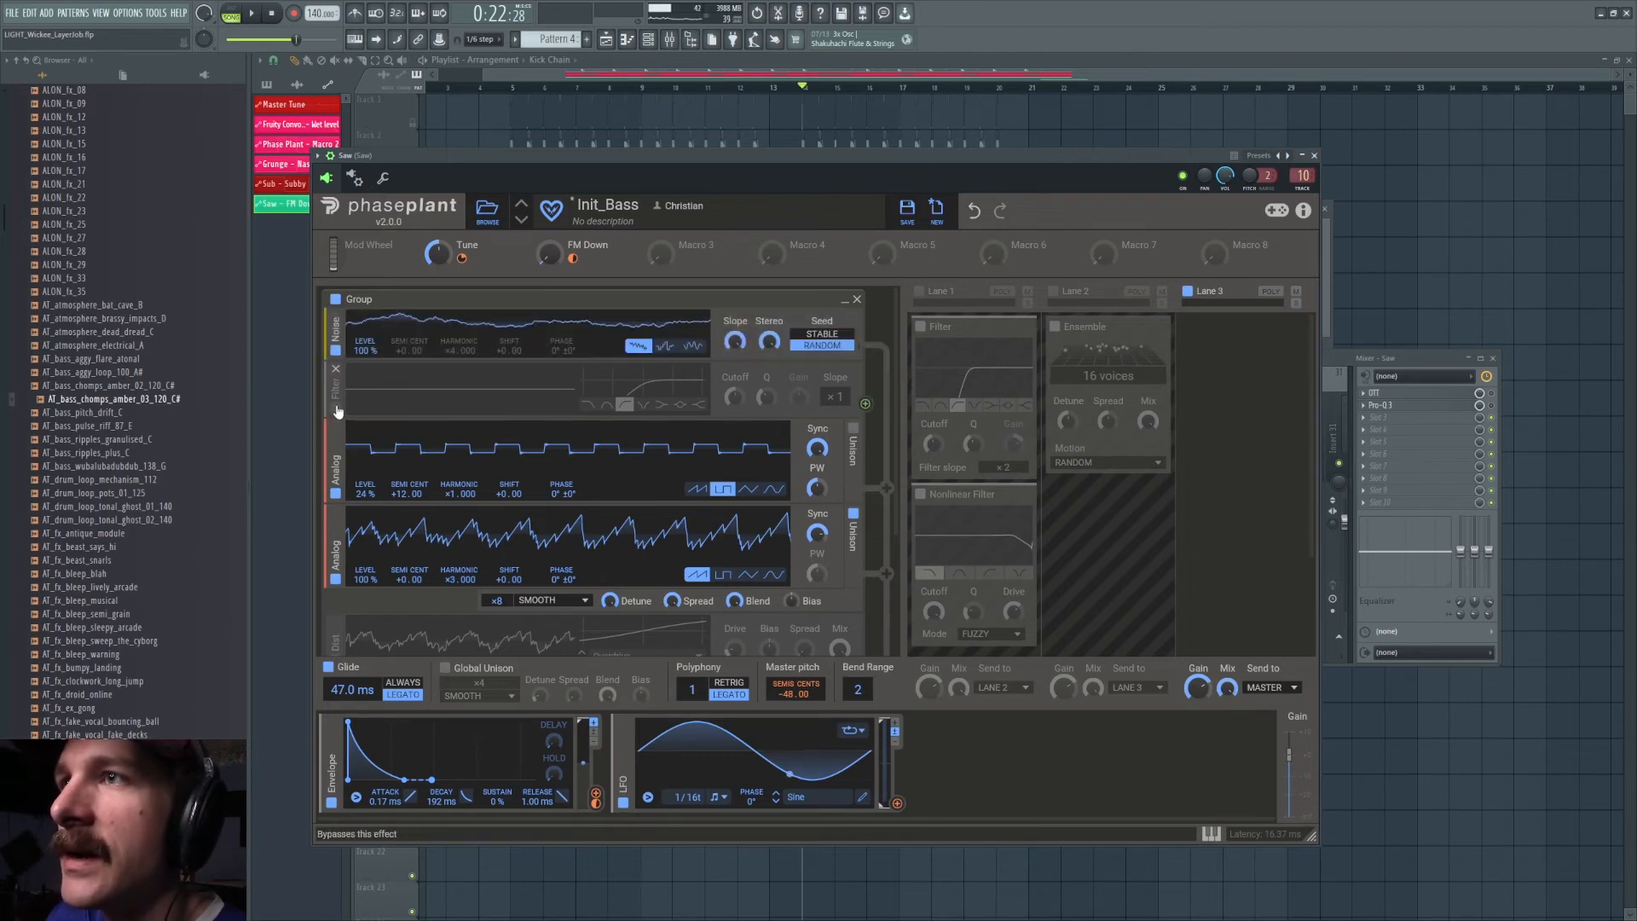
{"action": "left_click", "coordinate": [336, 408]}
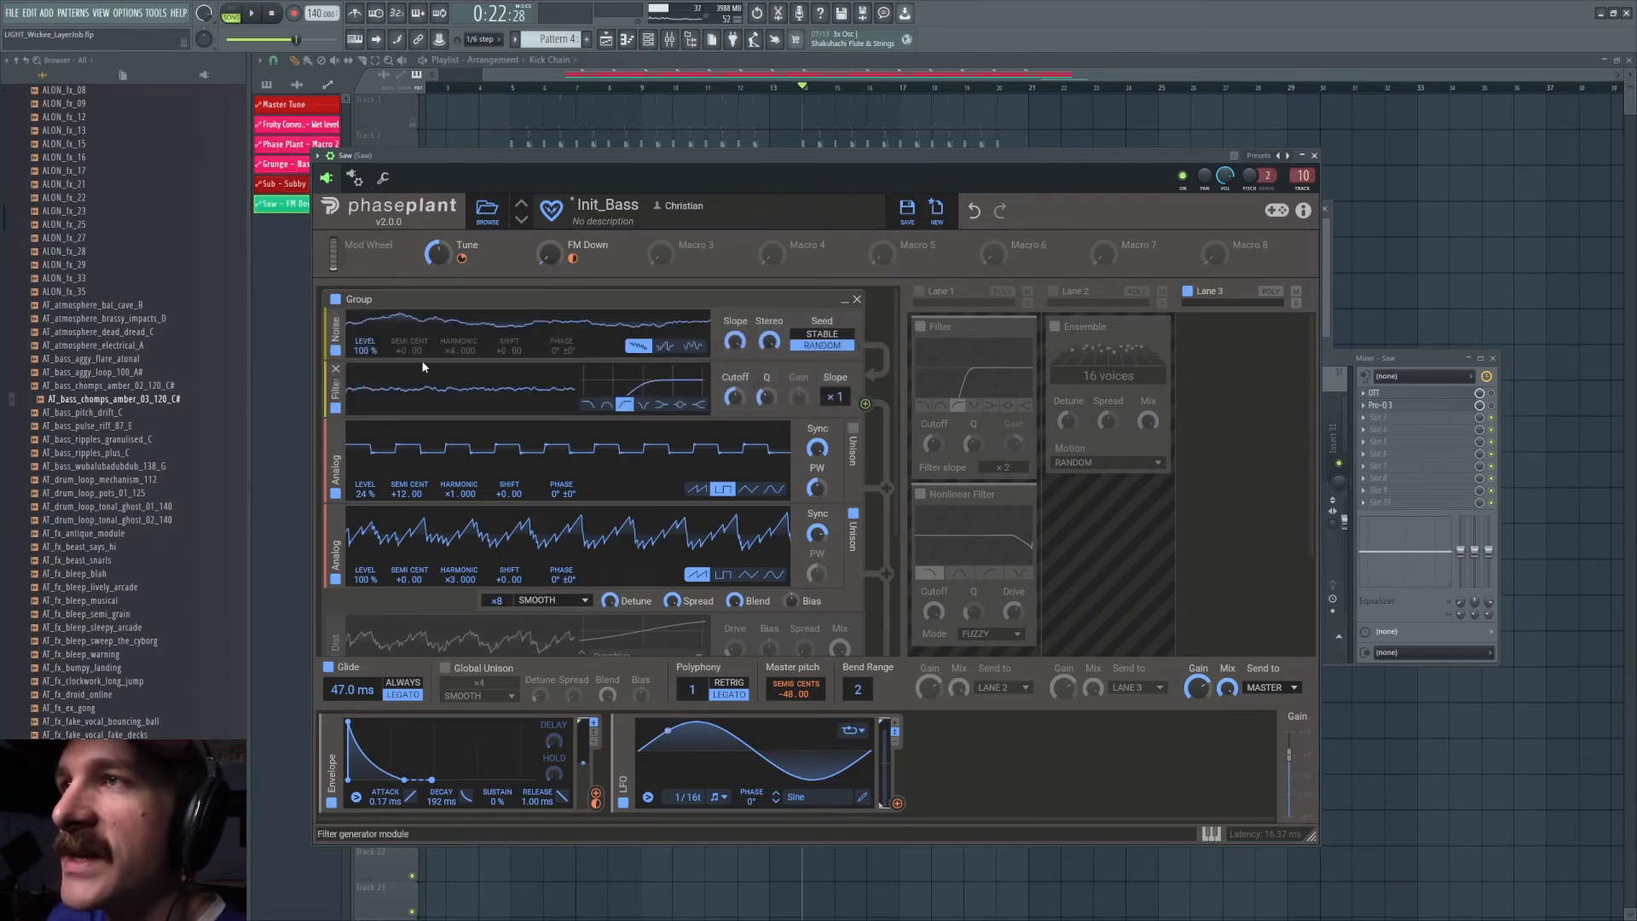
- Isolate the Noise generator, and bring back the Filter and both Analog generators one by one to compare their sound
{"action": "left_click", "coordinate": [336, 408]}
{"action": "left_click", "coordinate": [335, 492]}
{"action": "left_click", "coordinate": [335, 579]}
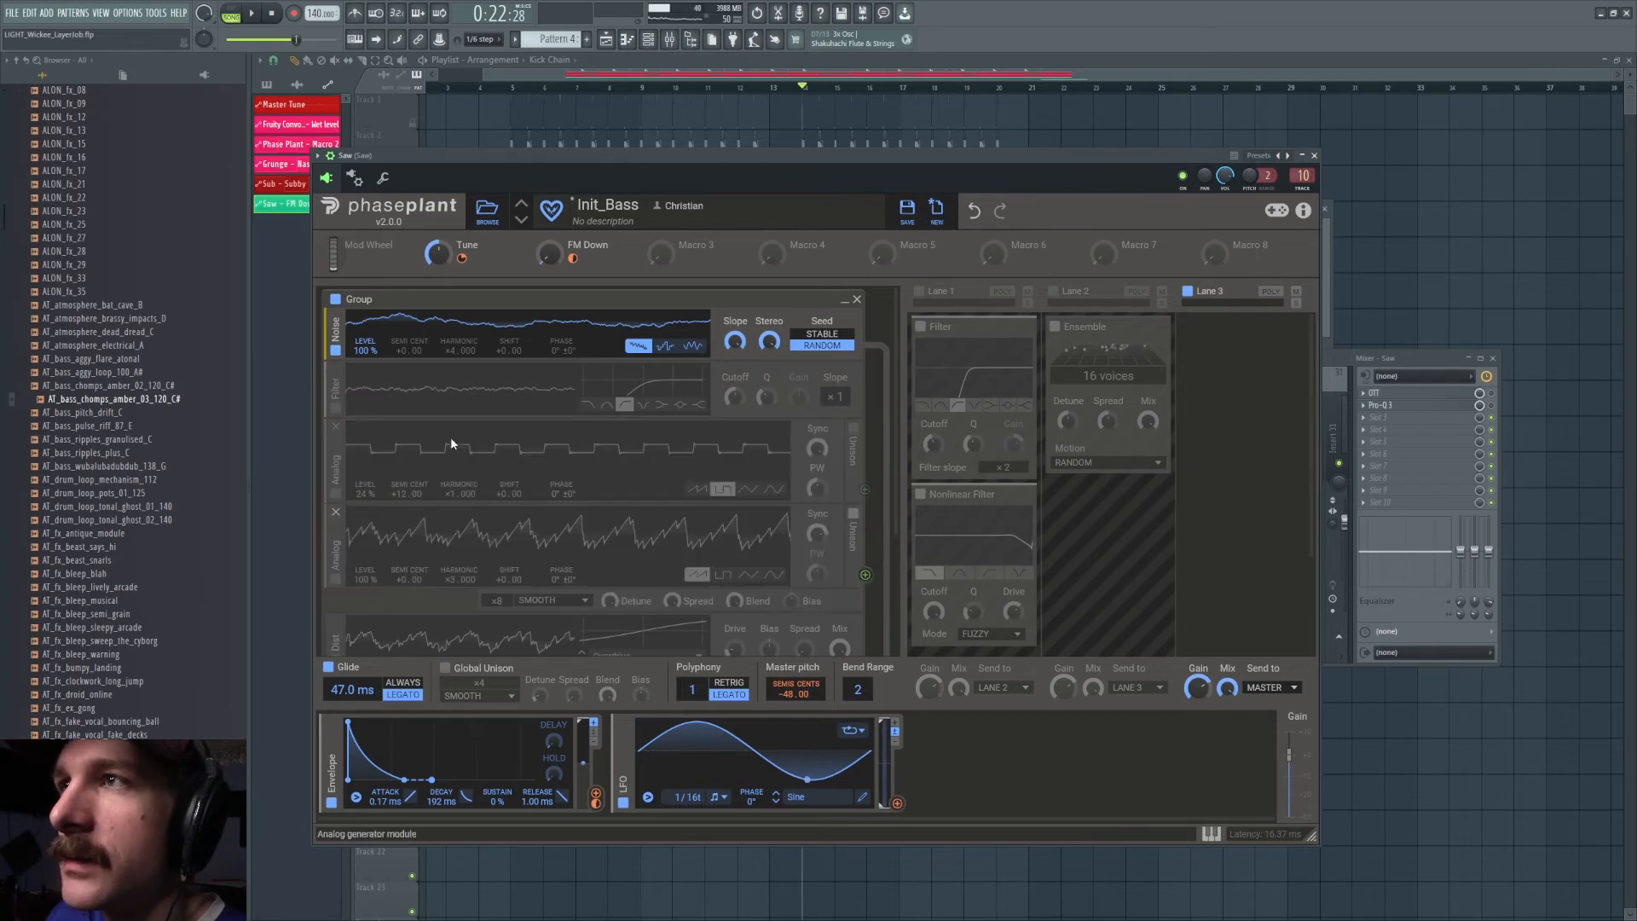
{"action": "left_click", "coordinate": [336, 409]}
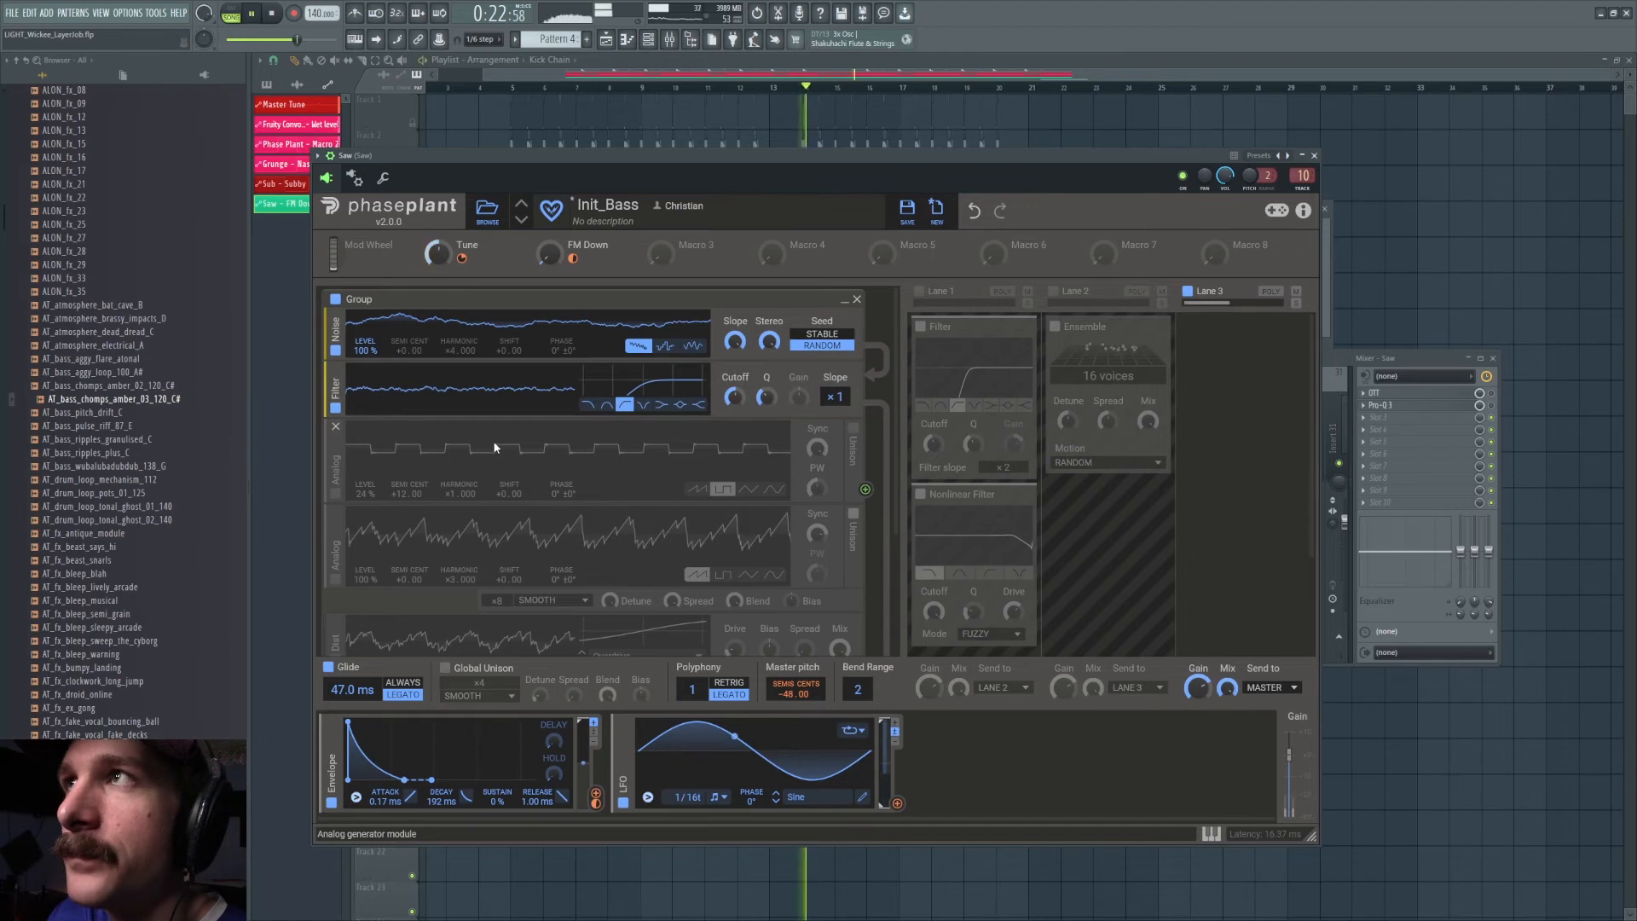
{"action": "left_click", "coordinate": [336, 494]}
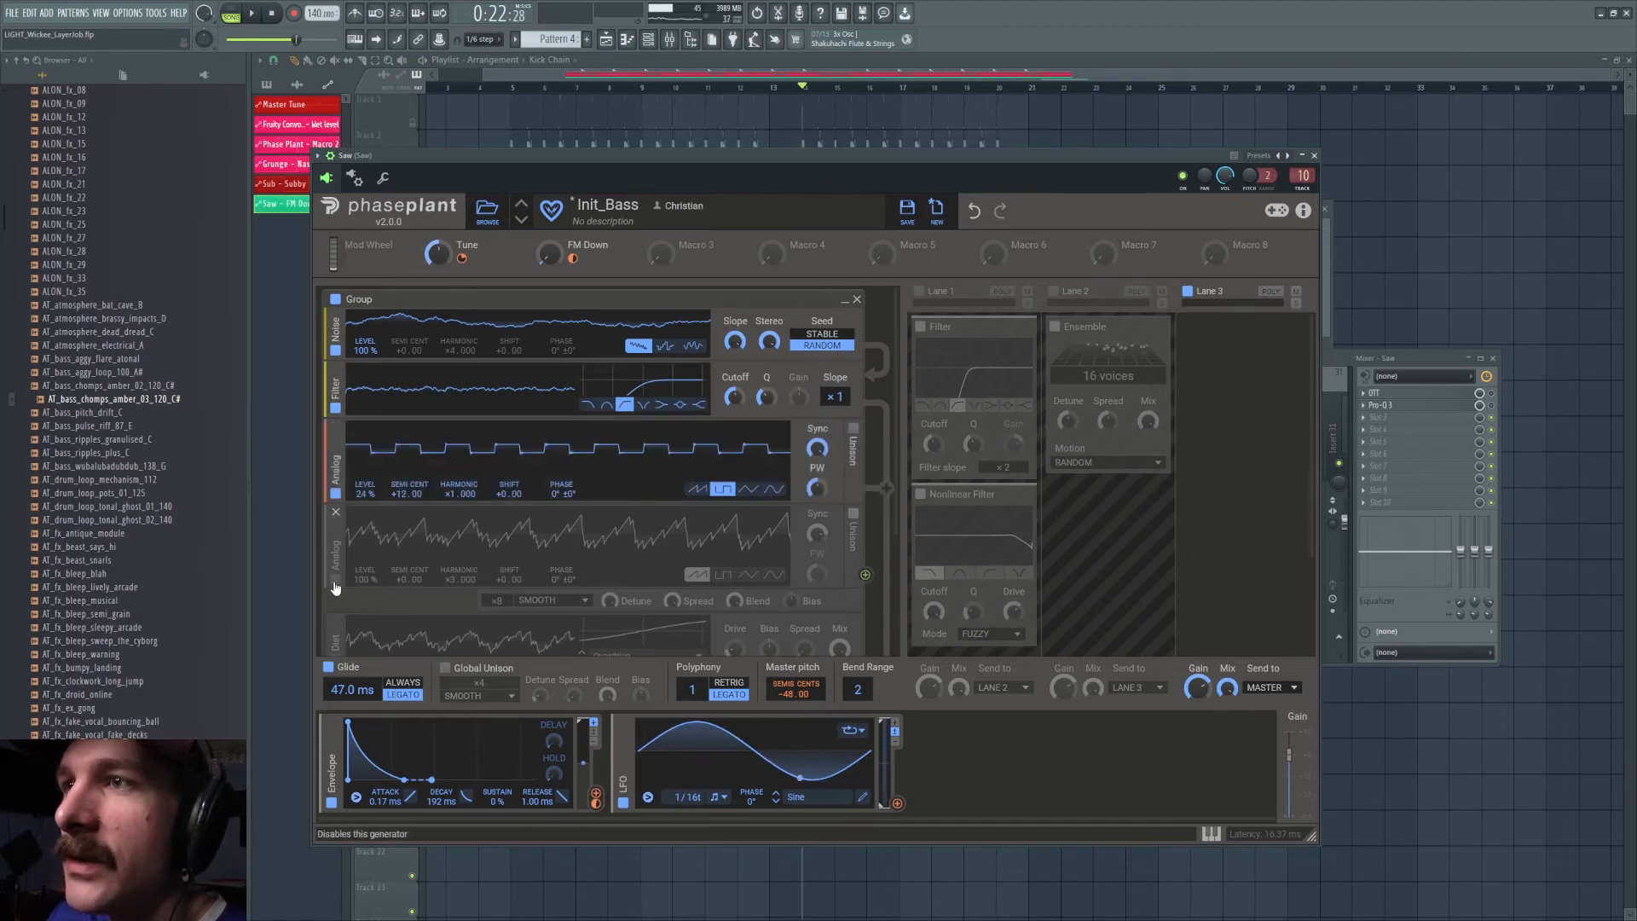
{"action": "left_click", "coordinate": [335, 581]}
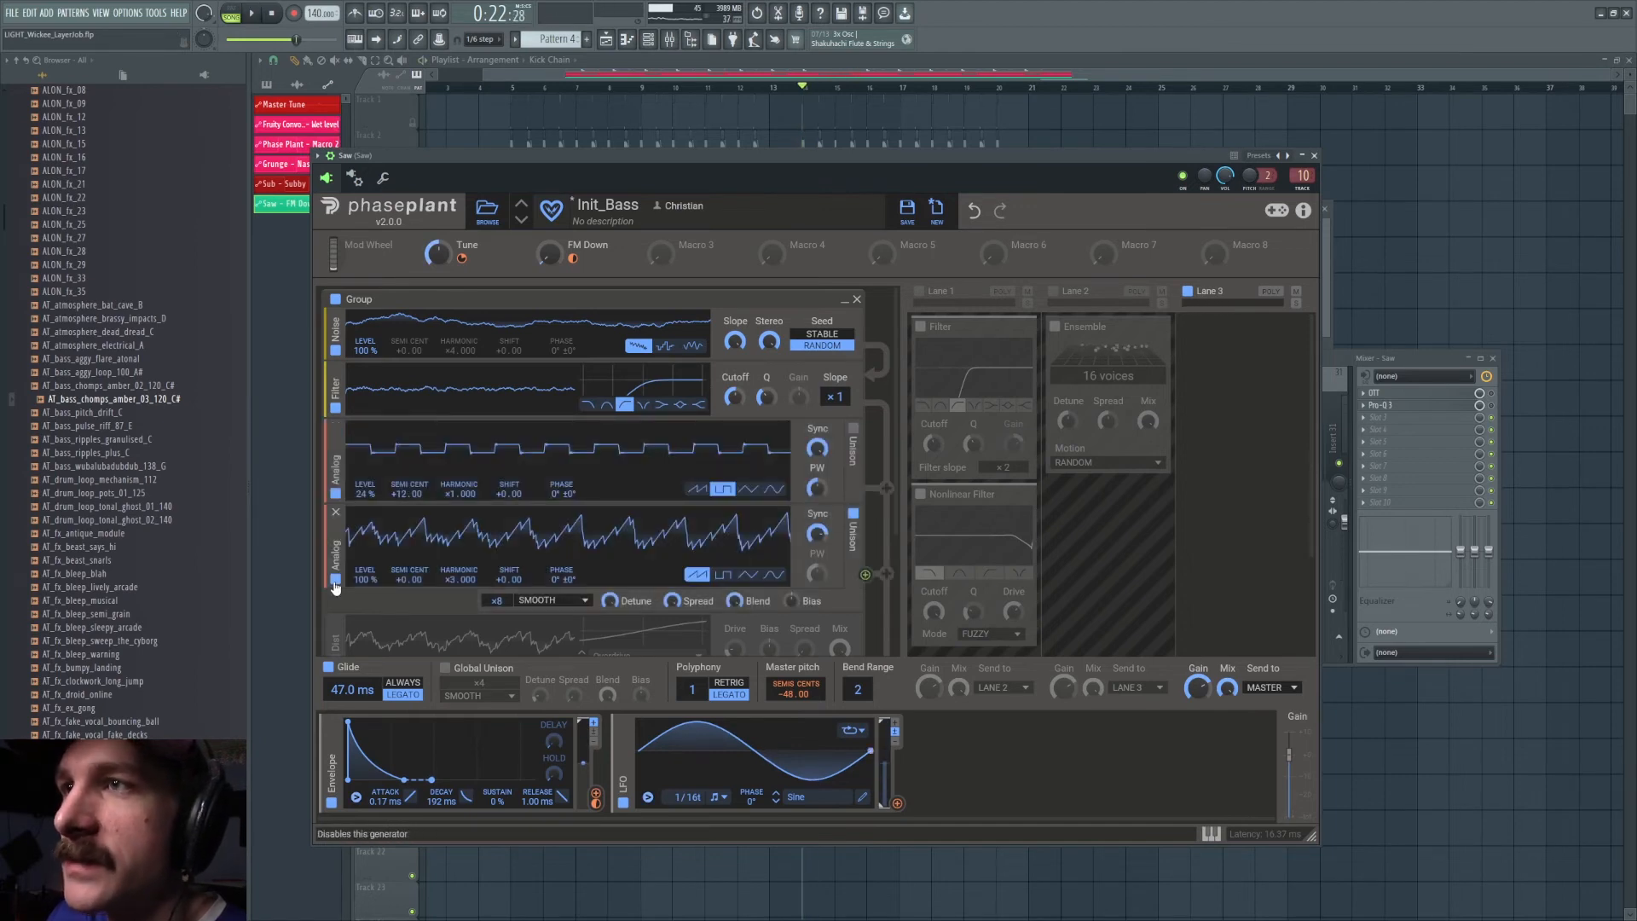
- Audition the generators with the Filter generator below the noise bypassed, and re-enable that filter
{"action": "left_click", "coordinate": [336, 408]}
{"action": "key", "text": "space"}
{"action": "key", "text": "space"}
{"action": "left_click", "coordinate": [335, 408]}
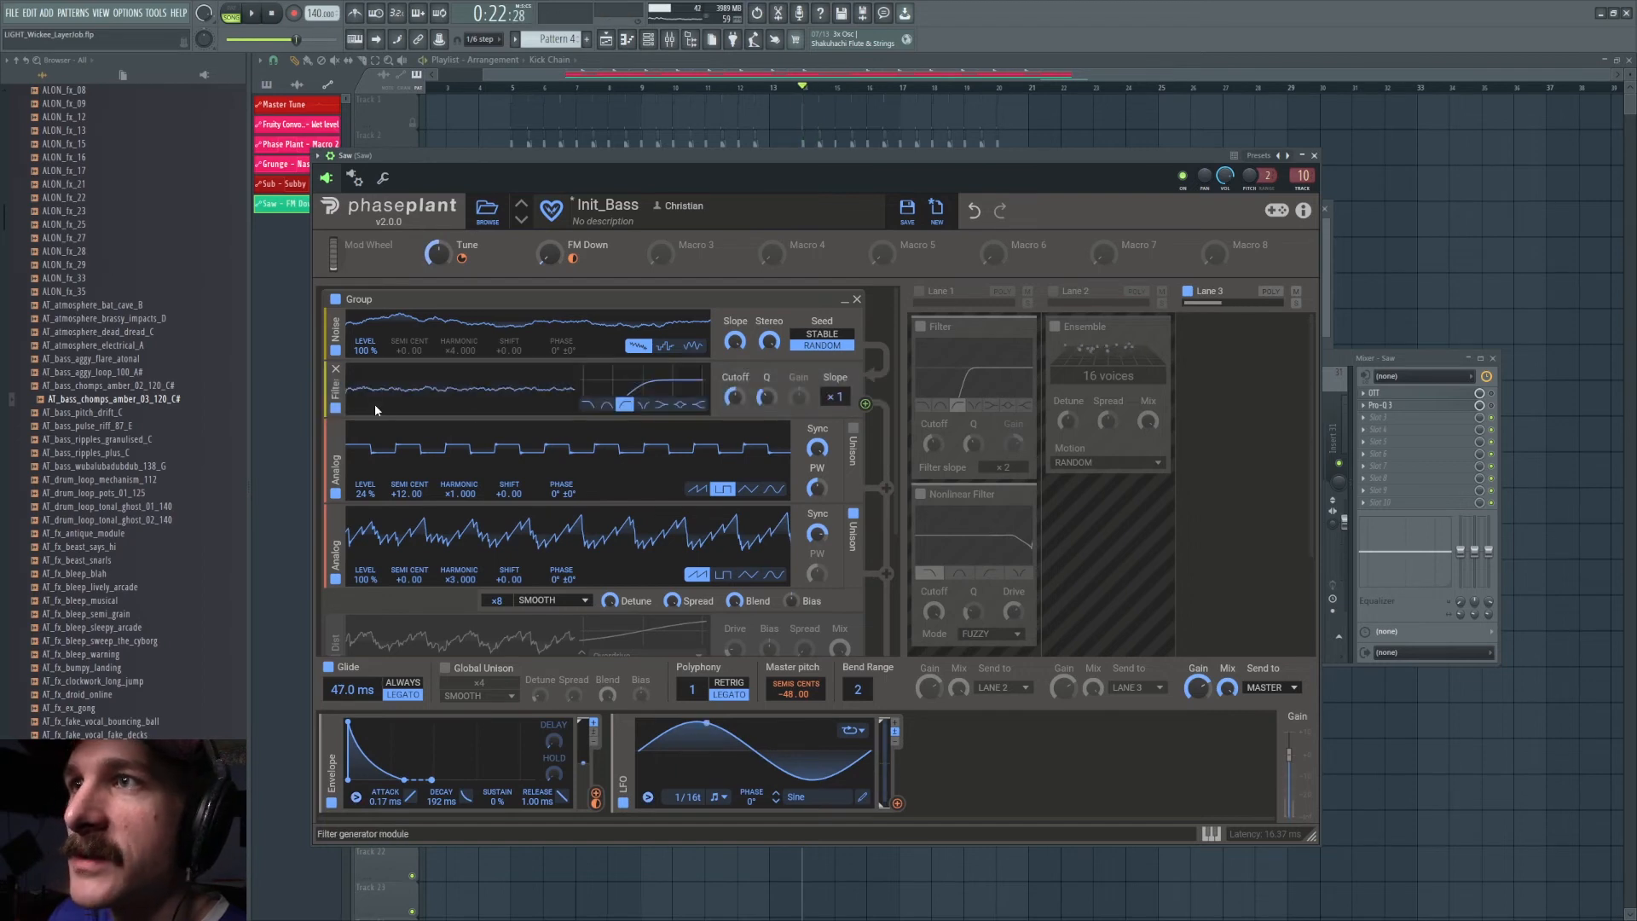
- Enable the Overdrive Dist generator and turn on effects Lane 1
{"action": "scroll", "coordinate": [883, 349], "scroll_direction": "down", "scroll_amount": 3}
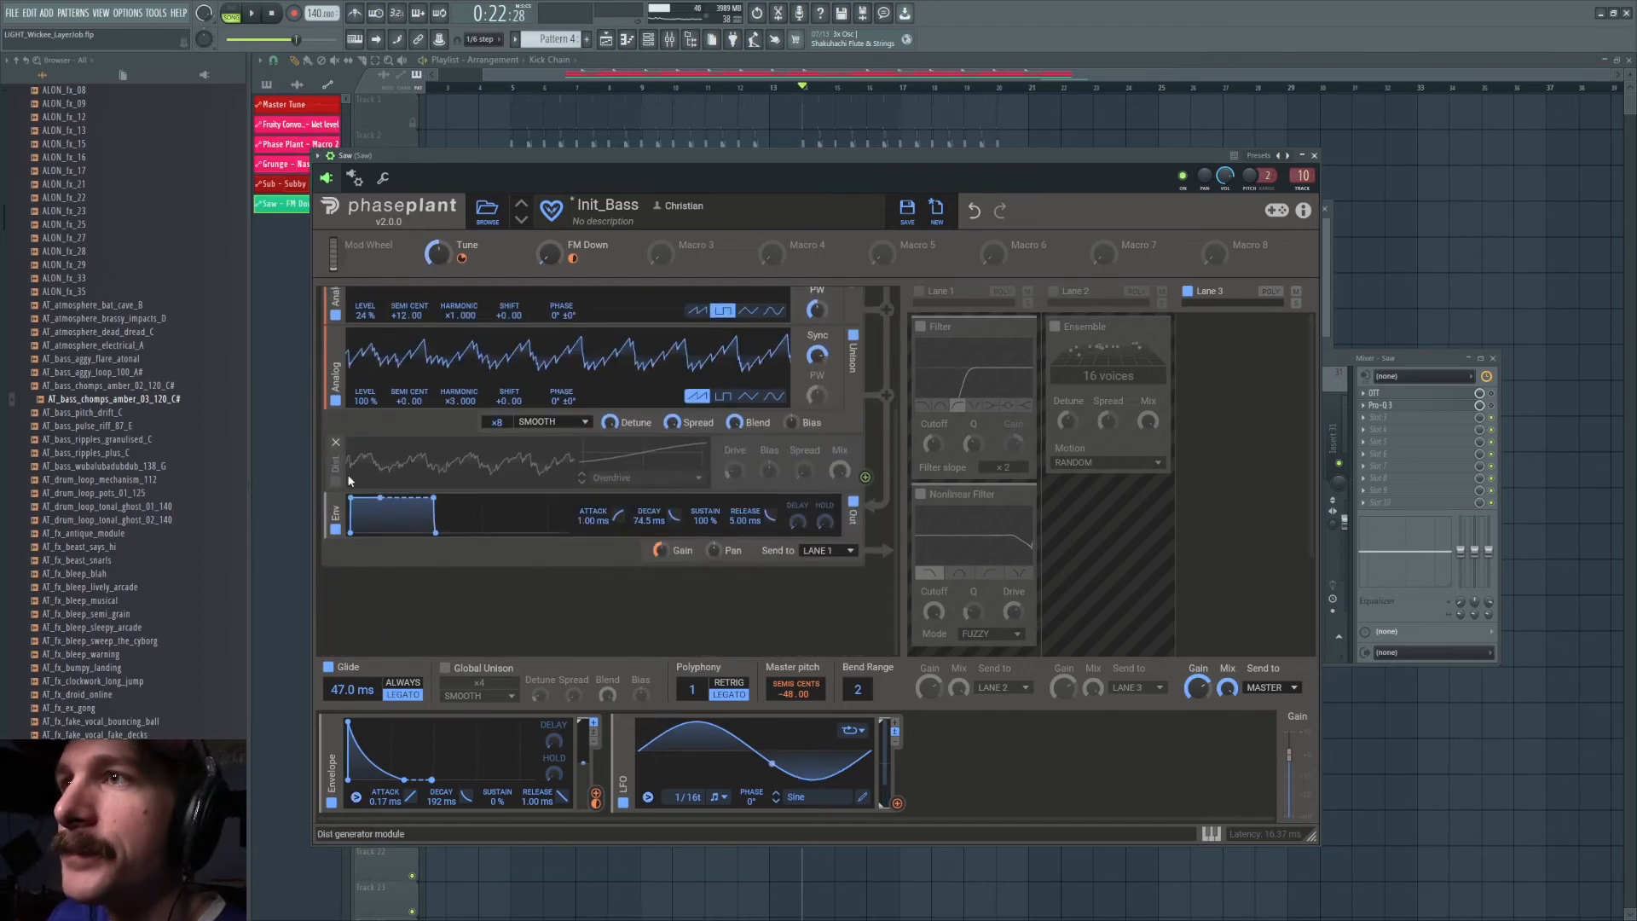
{"action": "left_click", "coordinate": [336, 481]}
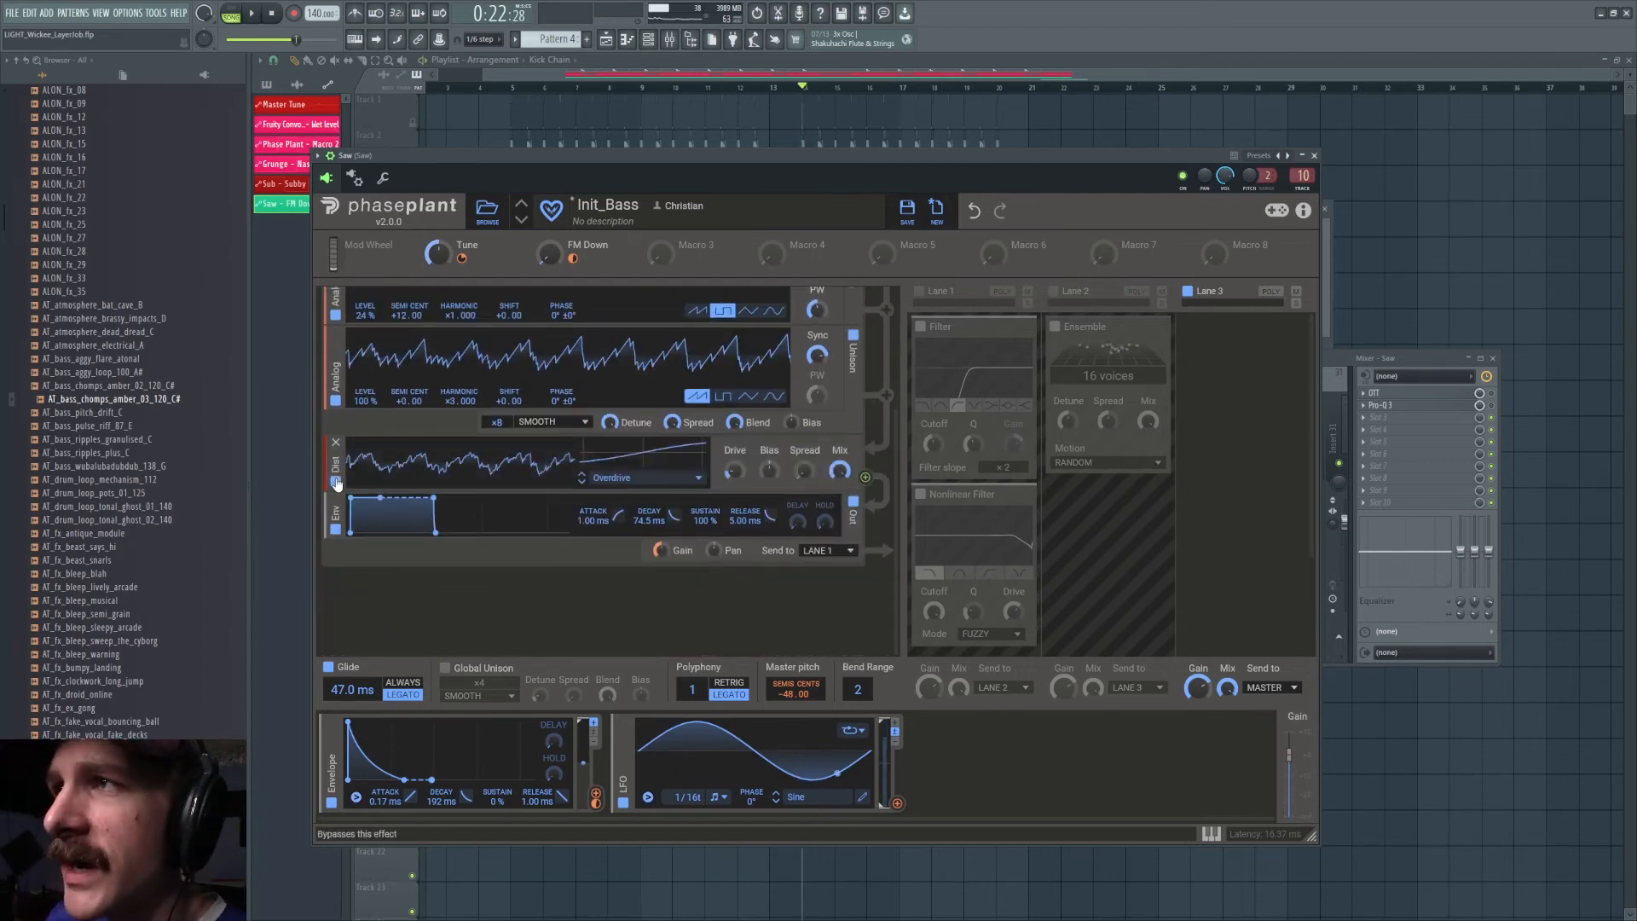
{"action": "left_click", "coordinate": [922, 292]}
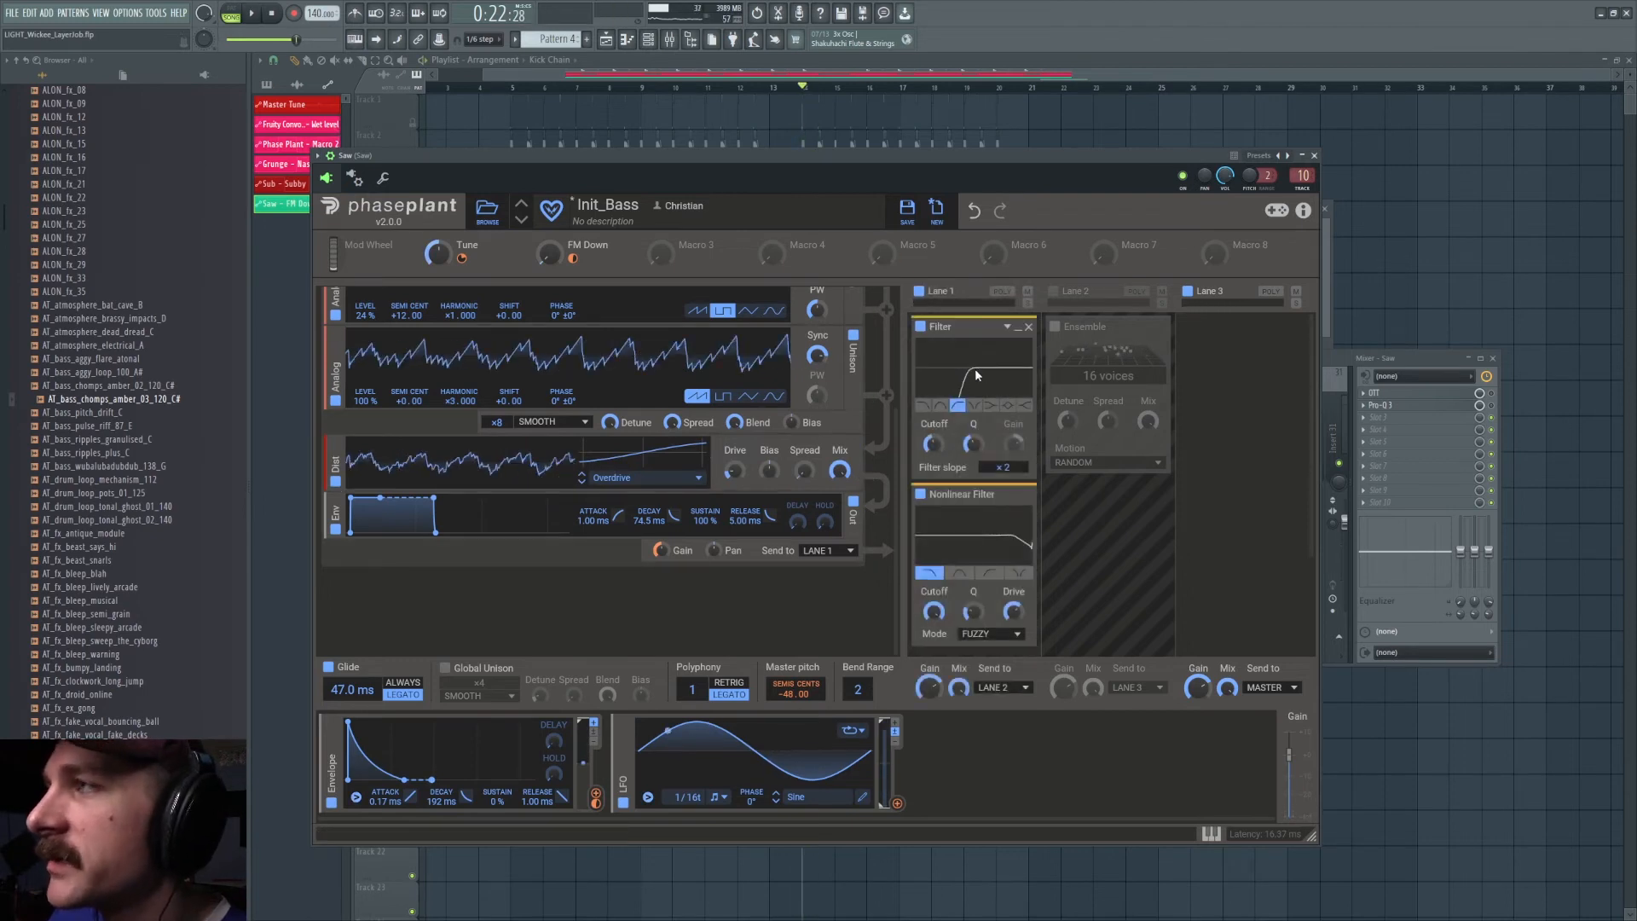
- Audition the Saw layer with Lane 1's Nonlinear Filter bypassed, and re-enable that effect
{"action": "left_click", "coordinate": [921, 495]}
{"action": "key", "text": "space"}
{"action": "left_click", "coordinate": [922, 497]}
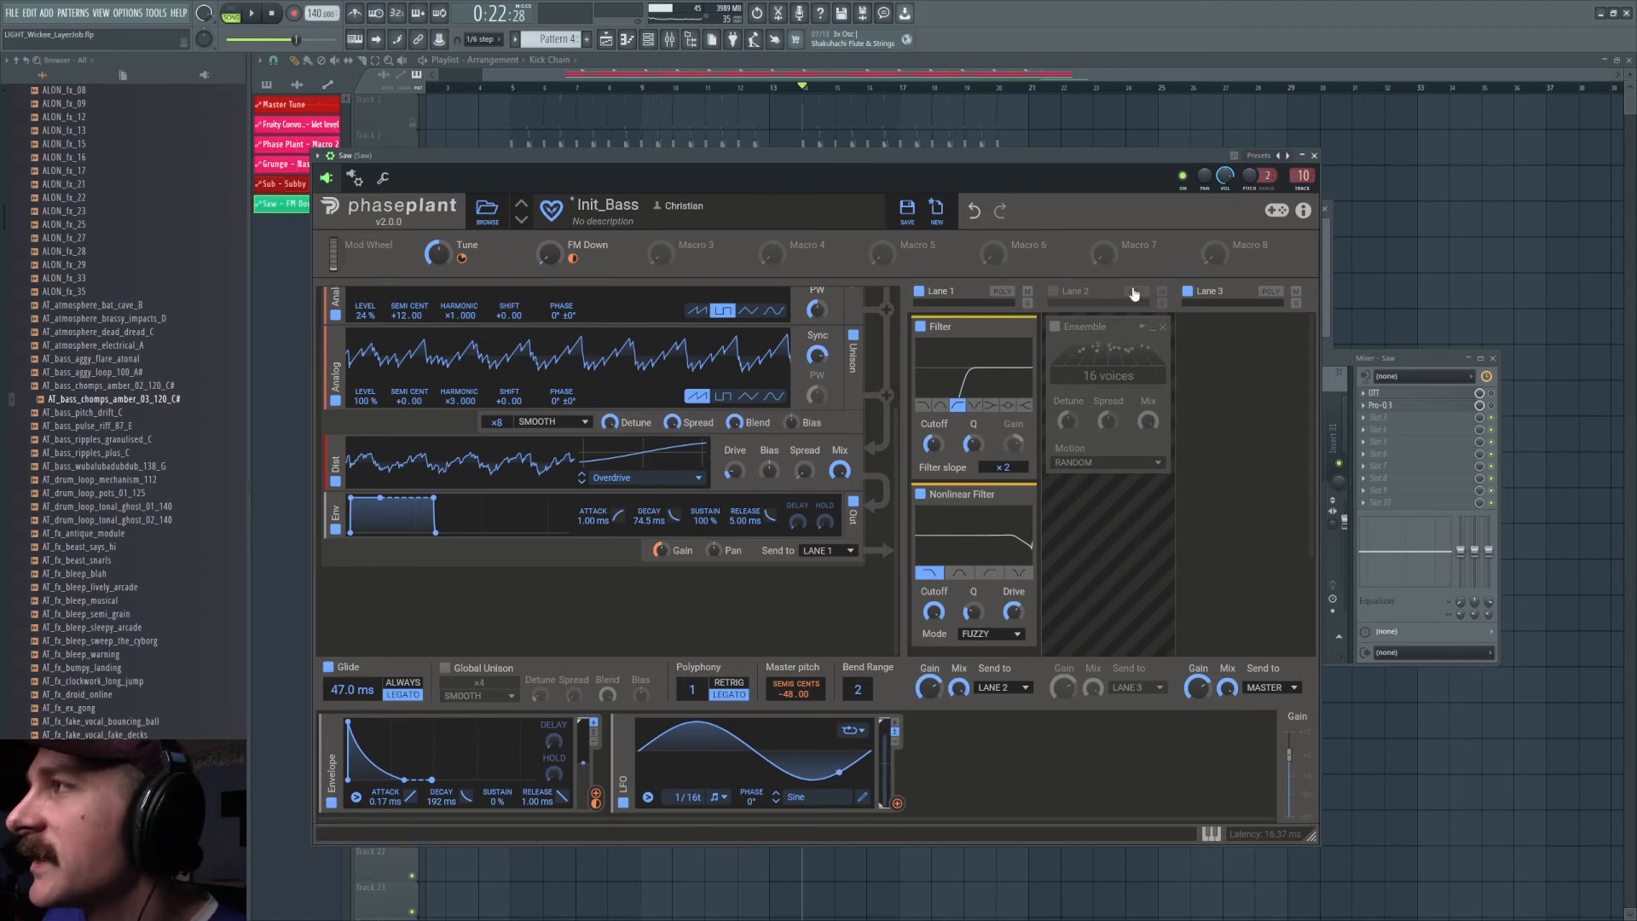
- Enable Lane 2 with its 16-voice Ensemble effect and audition the Saw layer
{"action": "left_click", "coordinate": [1053, 292]}
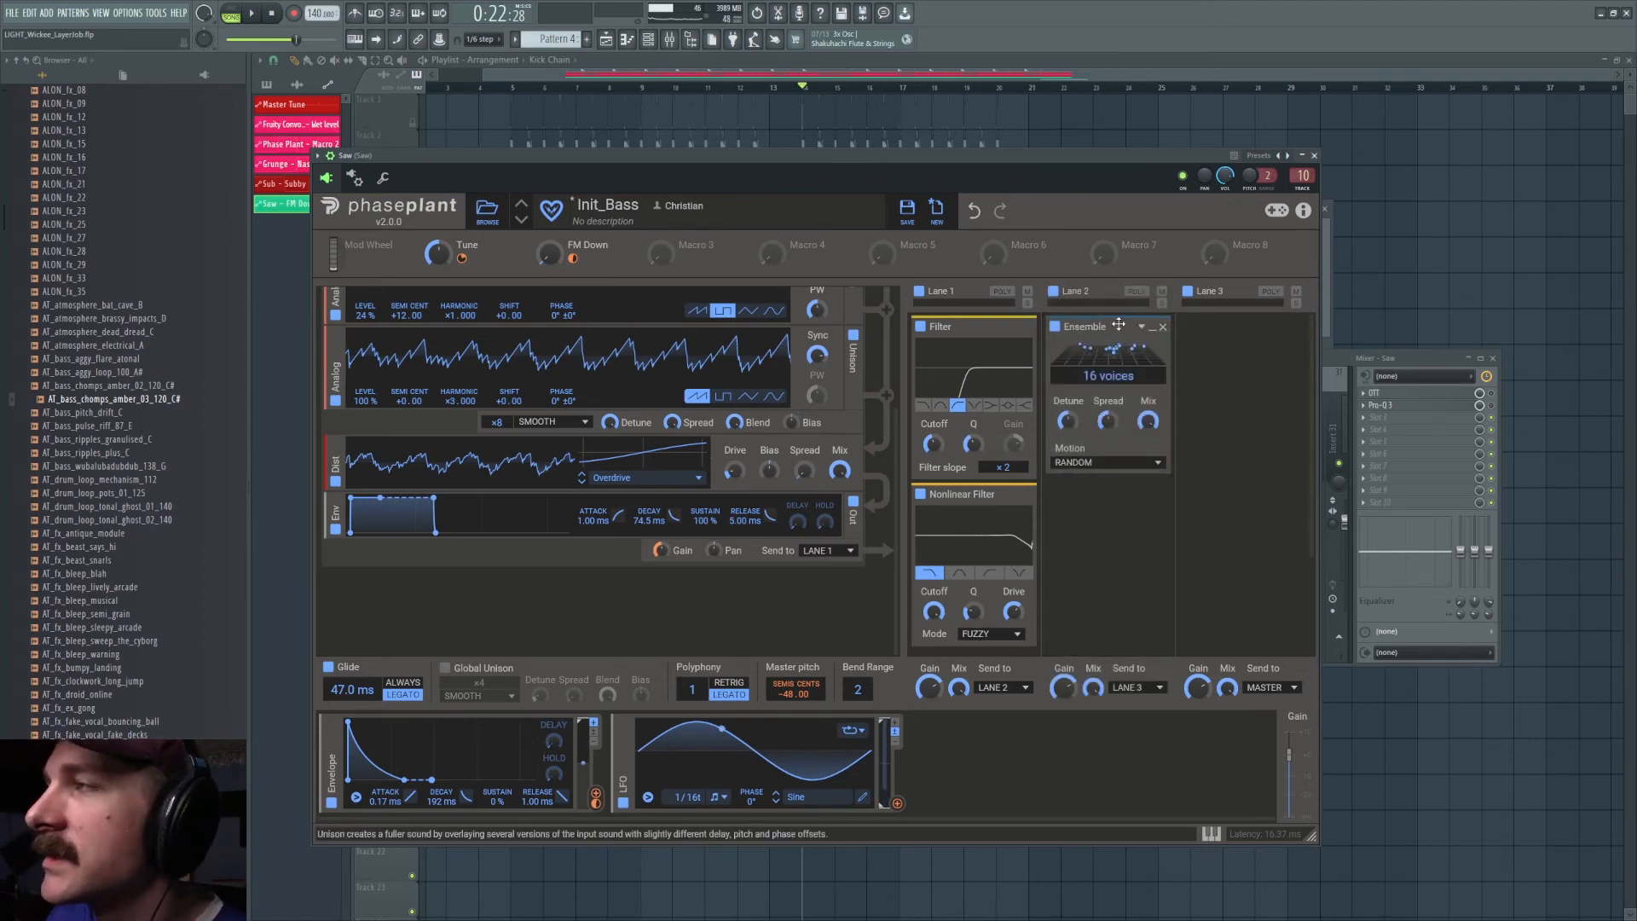
{"action": "key", "text": "space"}
{"action": "key", "text": "space"}
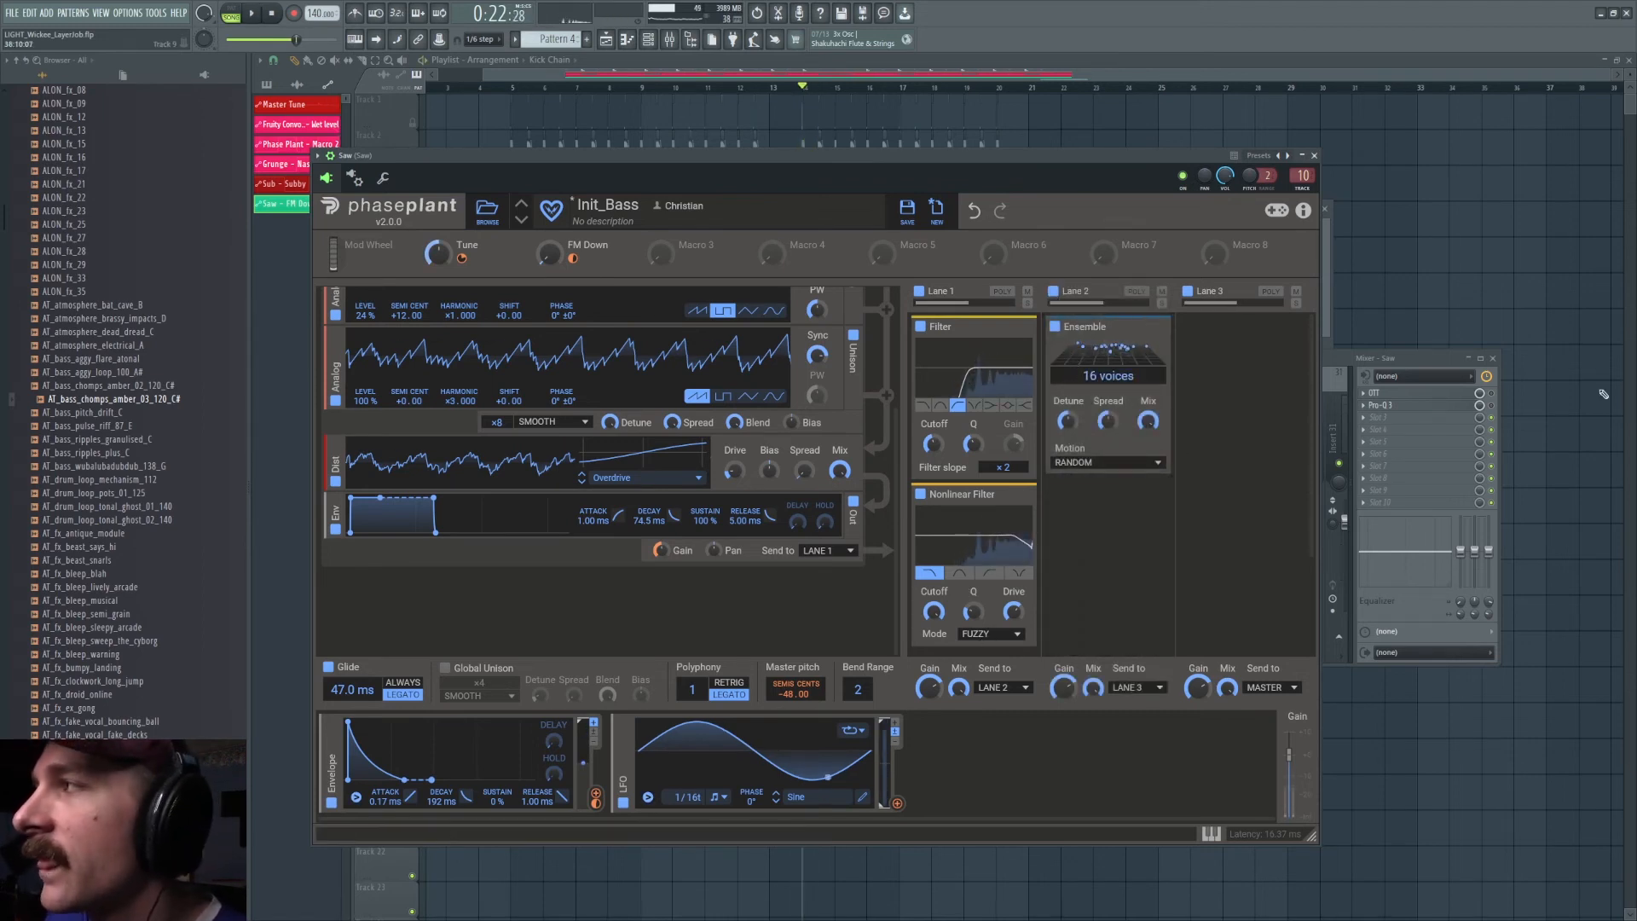
- Enable and open the OTT compressor on the Saw mixer track and audition the layer through it
{"action": "left_click", "coordinate": [1494, 394]}
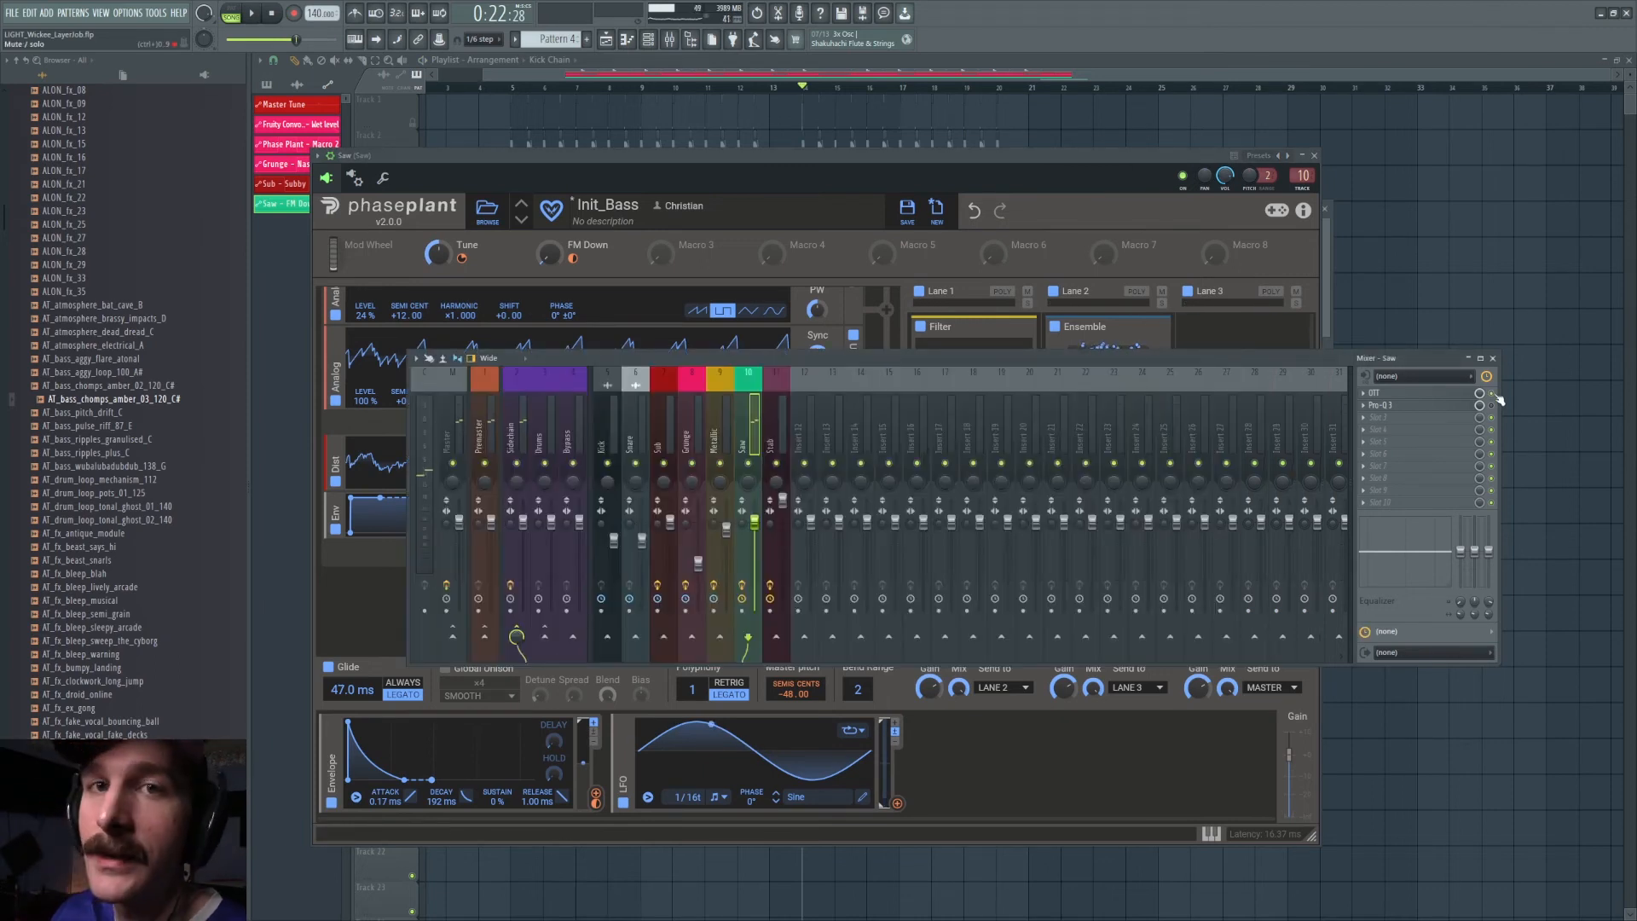
{"action": "left_click", "coordinate": [1397, 395]}
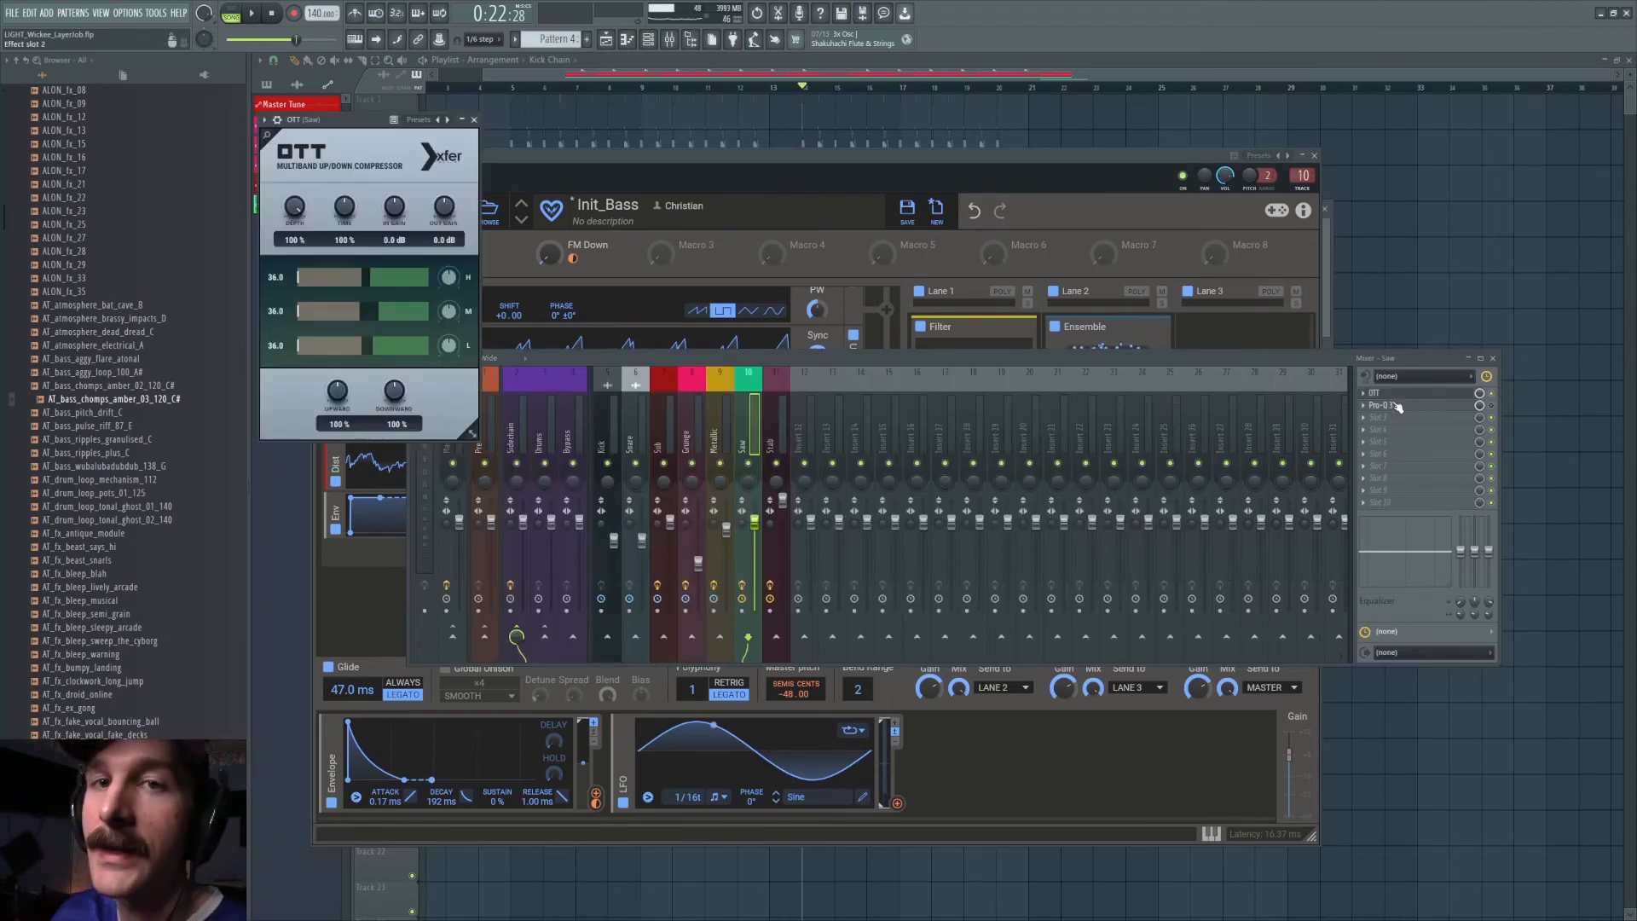
{"action": "key", "text": "space"}
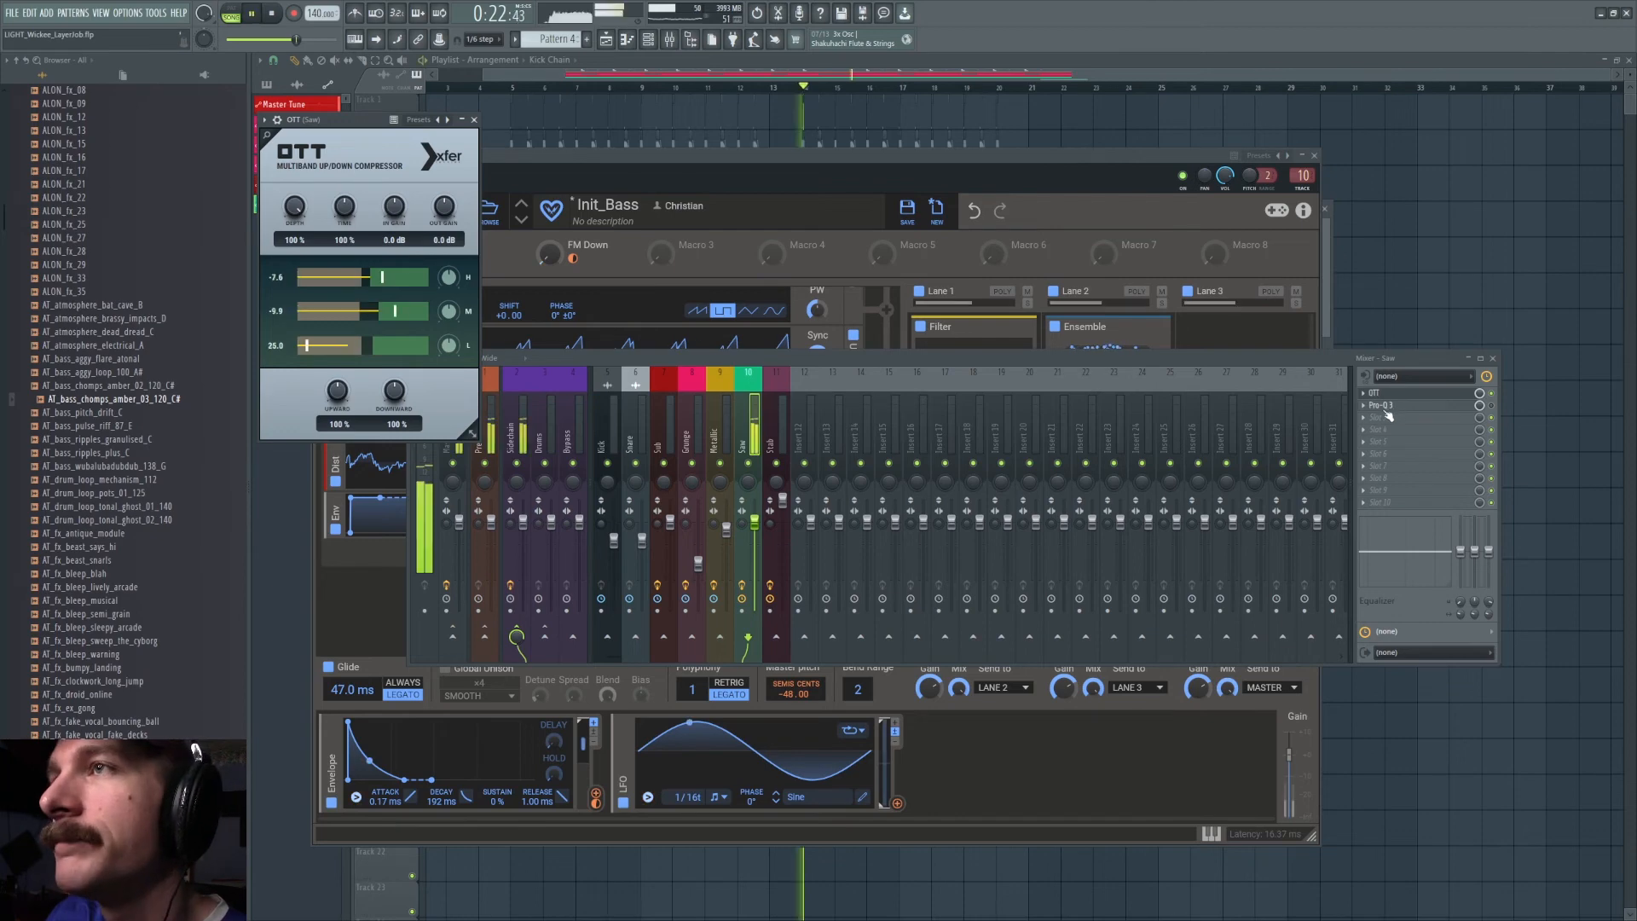
{"action": "key", "text": "space"}
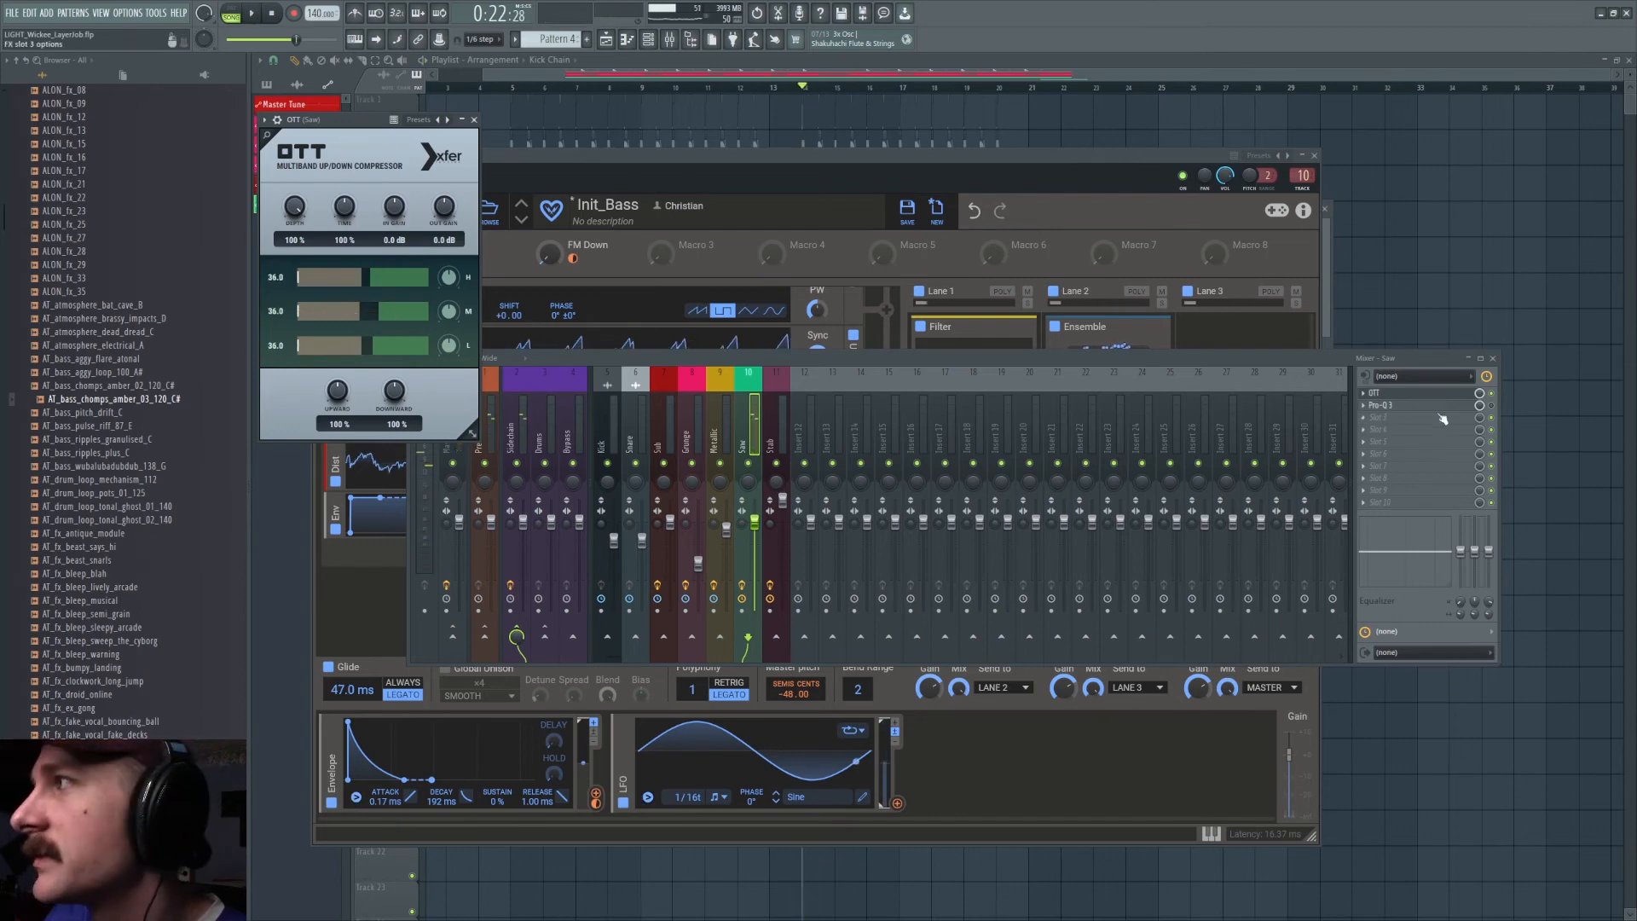
{"action": "key", "text": "space"}
{"action": "key", "text": "space"}
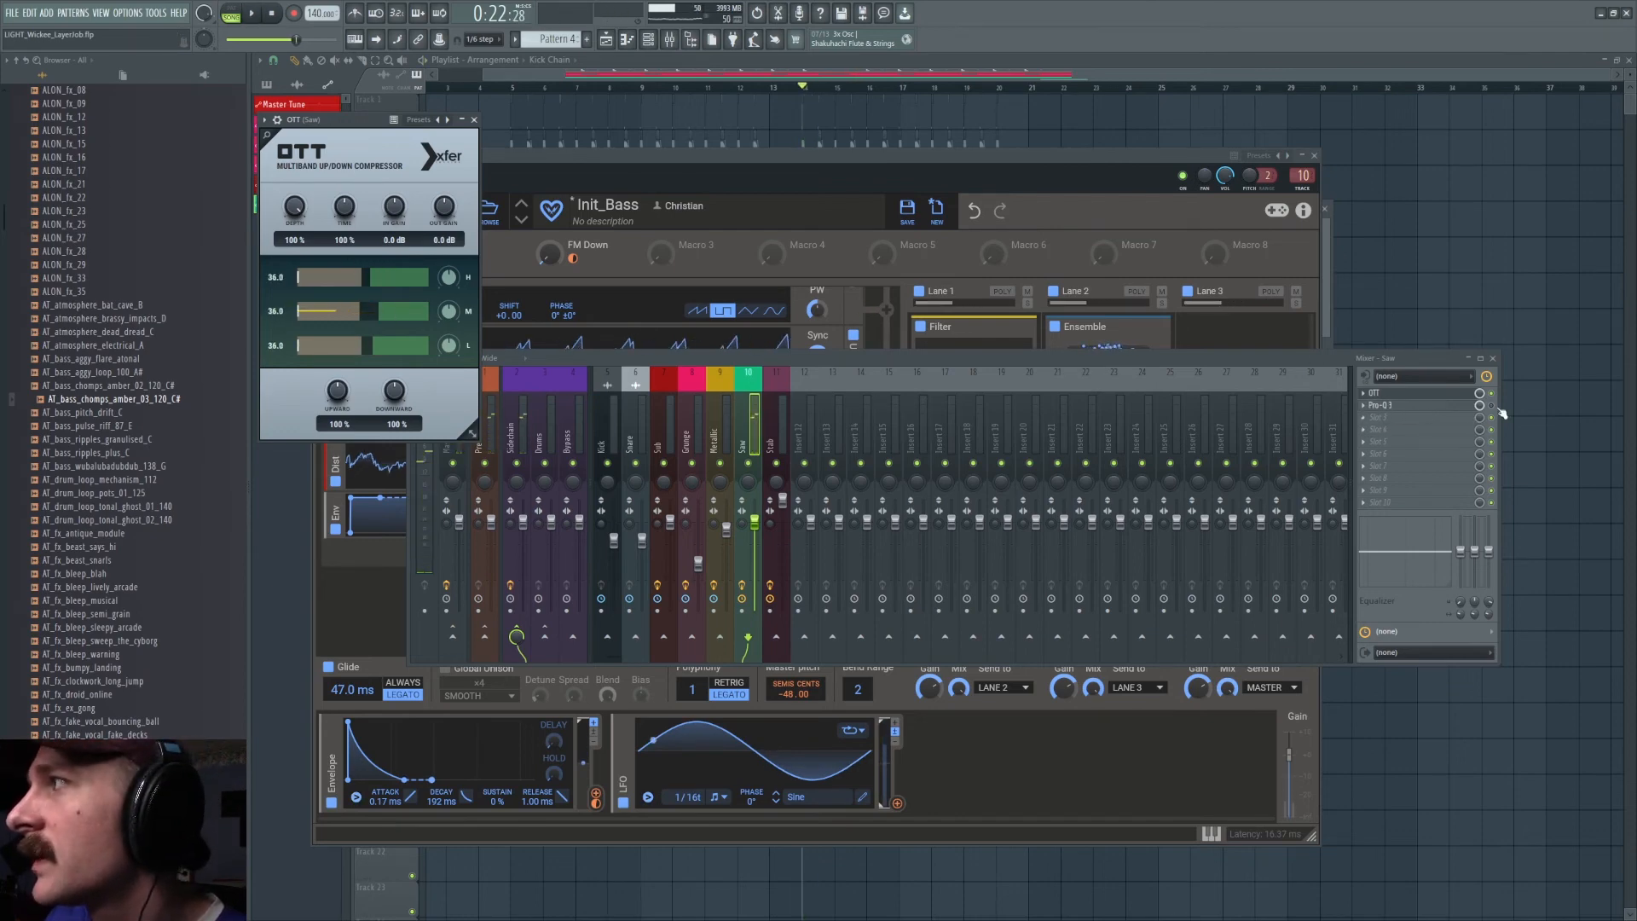
- Open the Pro-Q 3 equalizer on the Saw mixer track and audition the layer through its low cut
{"action": "left_click", "coordinate": [1398, 405]}
{"action": "key", "text": "space"}
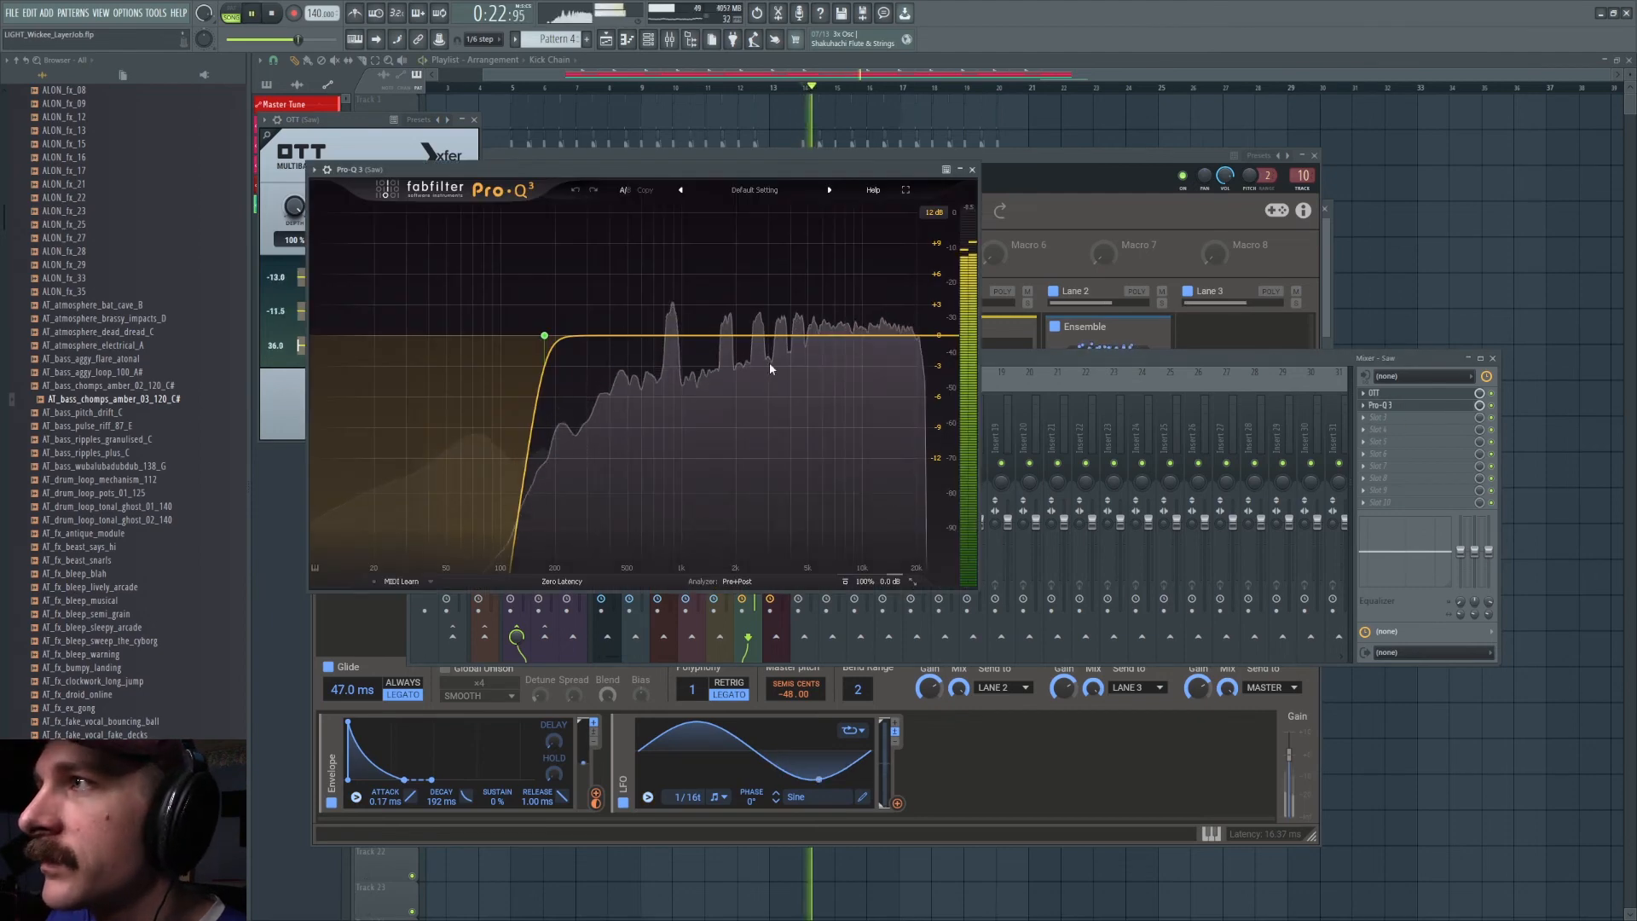
{"action": "key", "text": "space"}
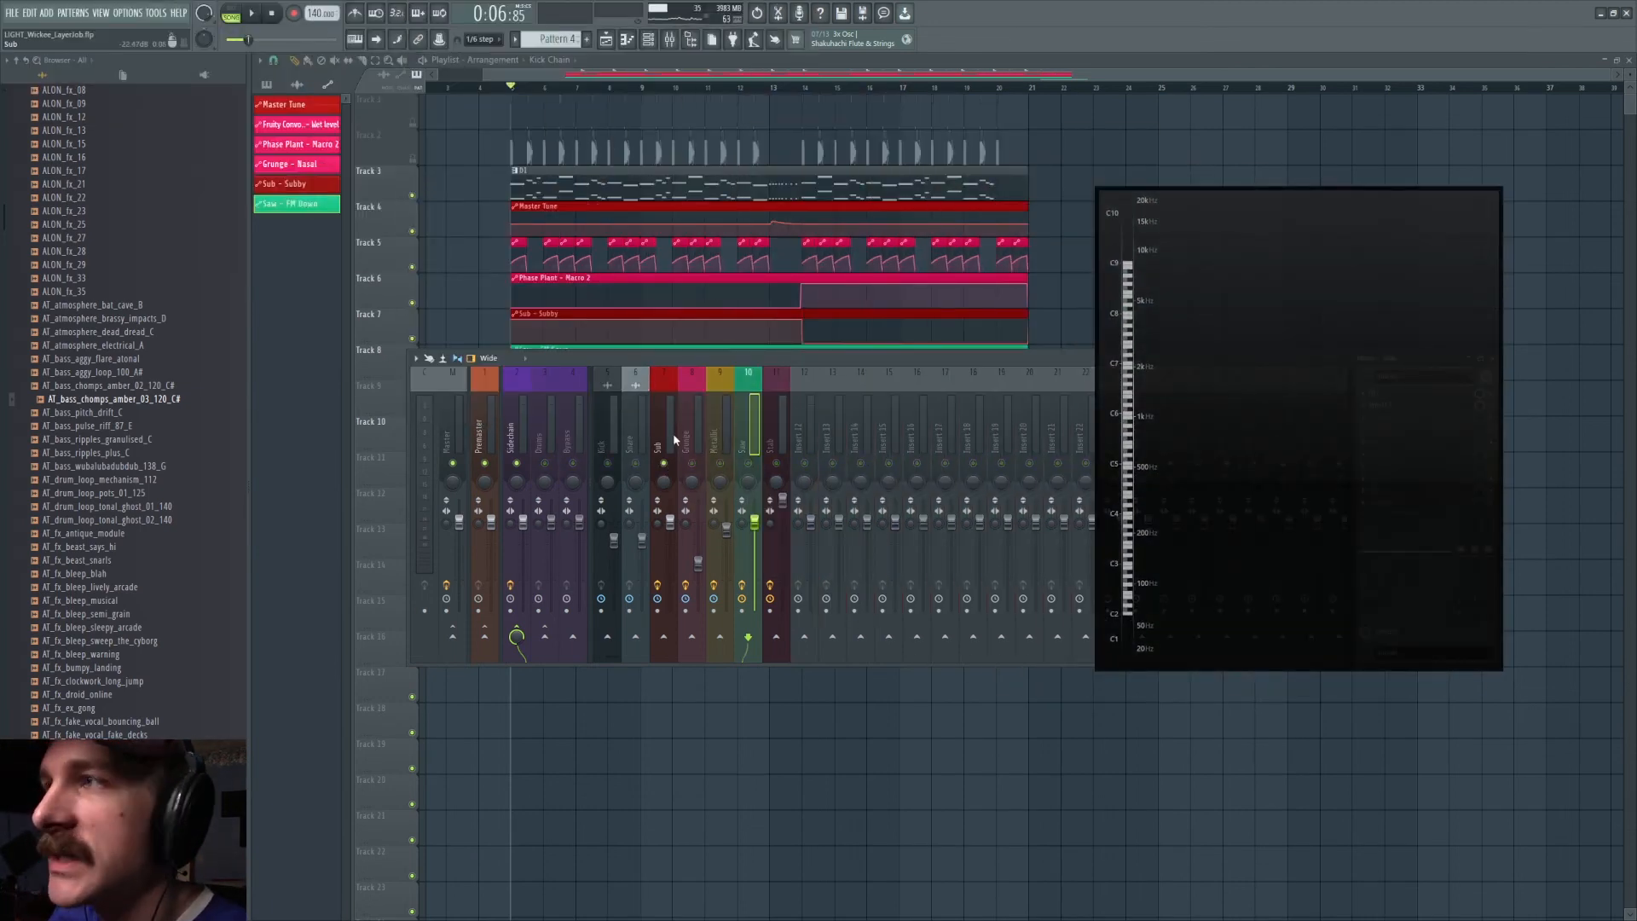
- Audition the Sub layer alone, examining its frequency range on the spectrum and its stereo width on the vectorscope
{"action": "key", "text": "space"}
{"action": "key", "text": "space"}
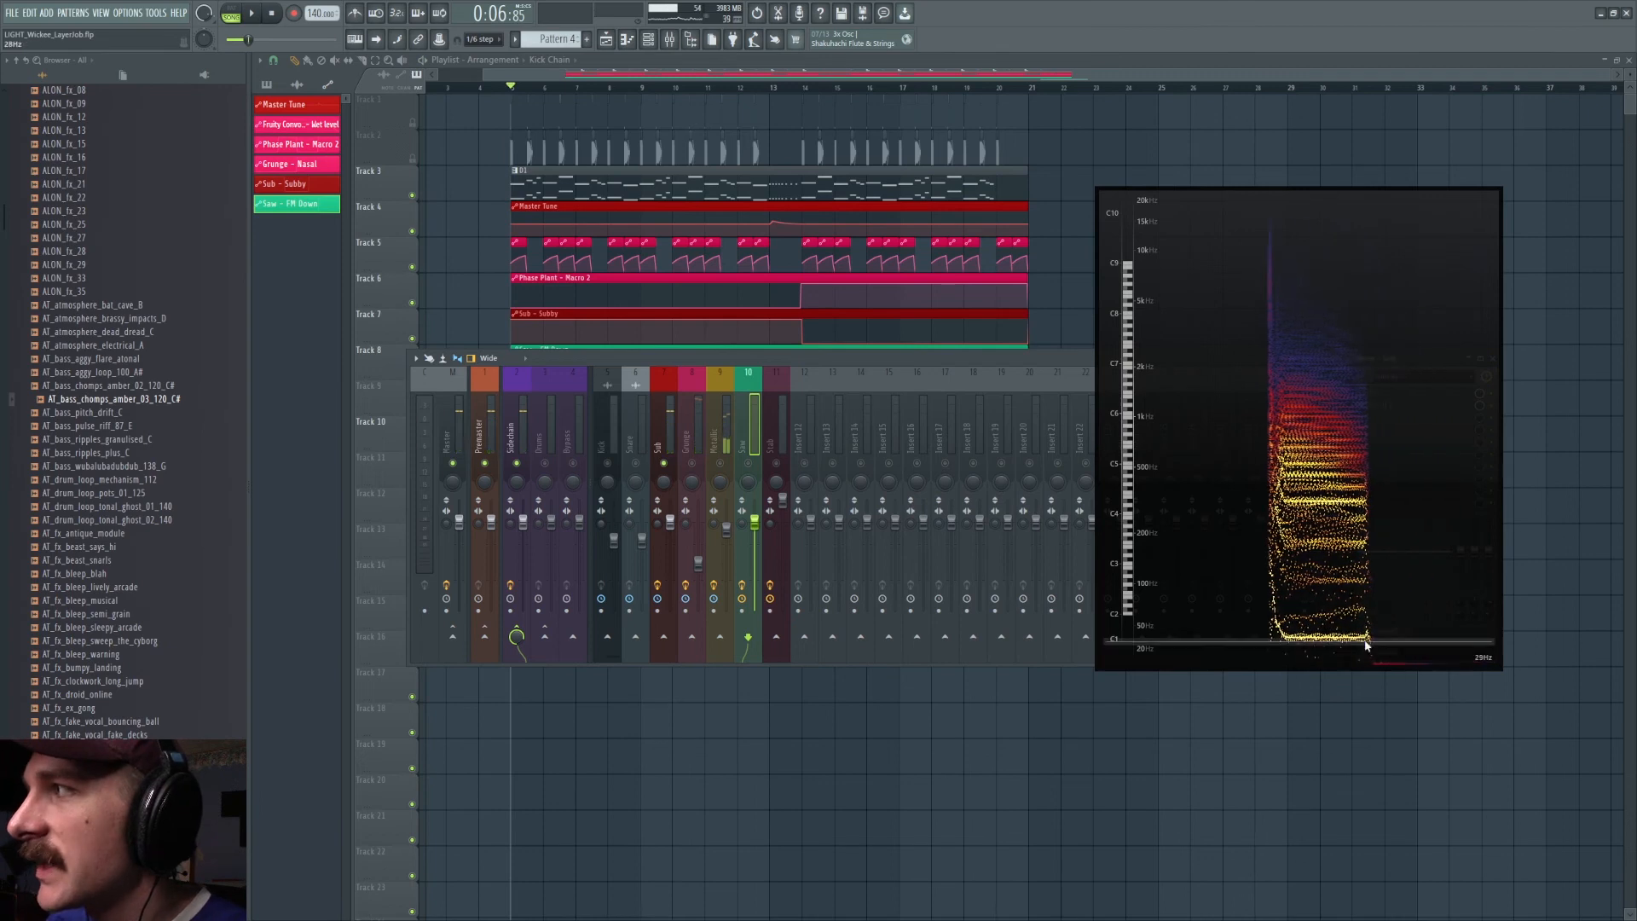
{"action": "key", "text": "space"}
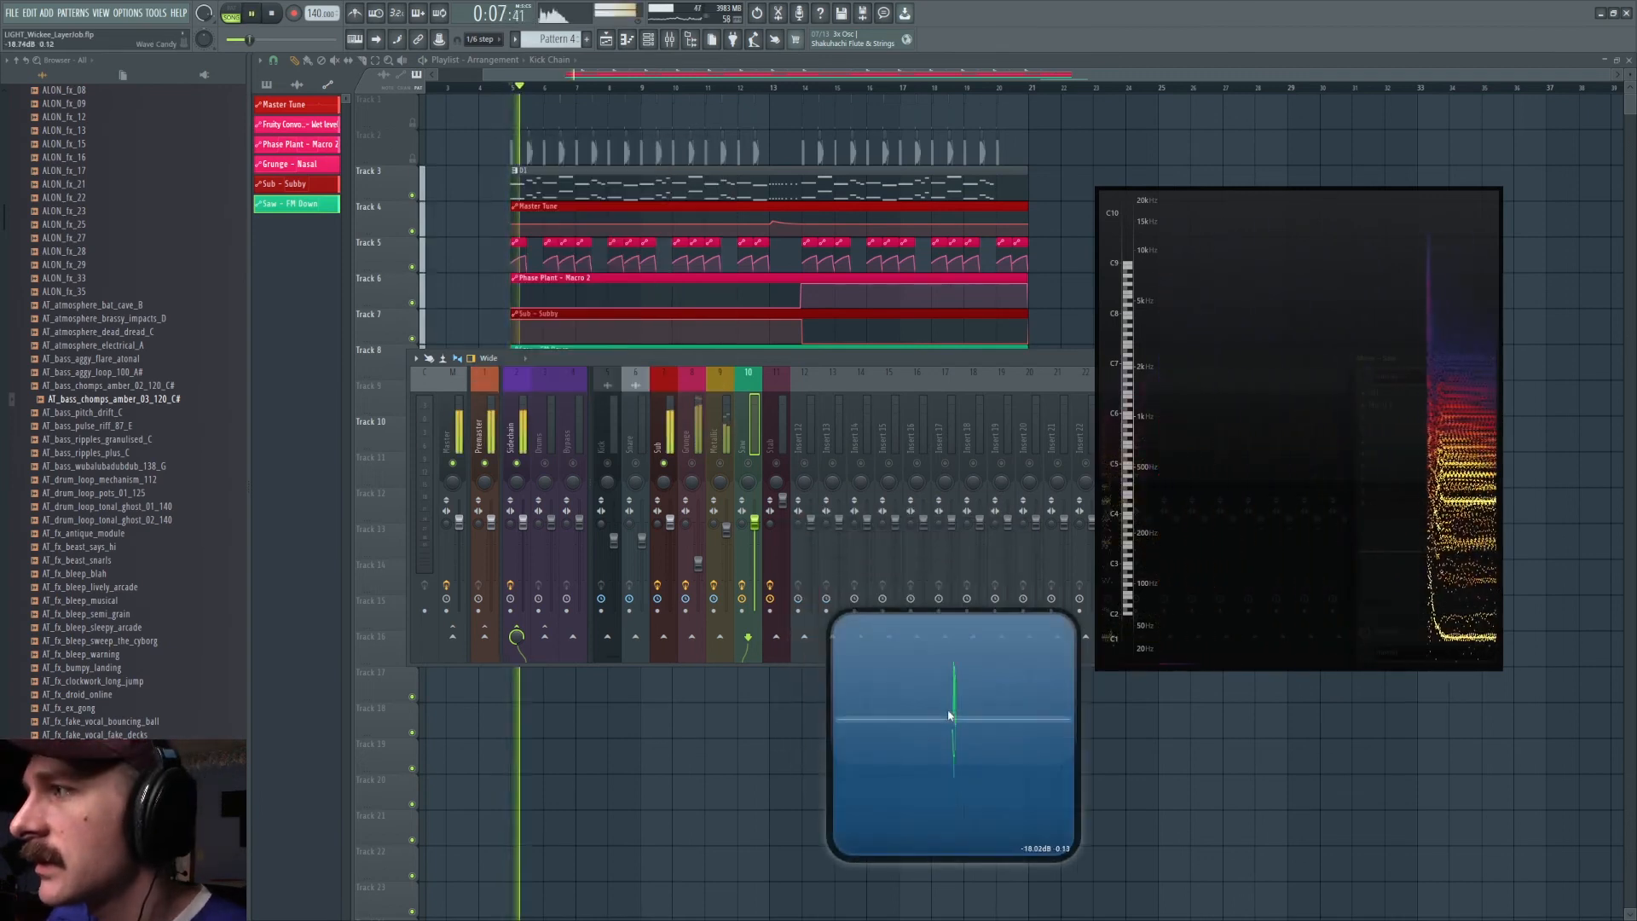
{"action": "key", "text": "space"}
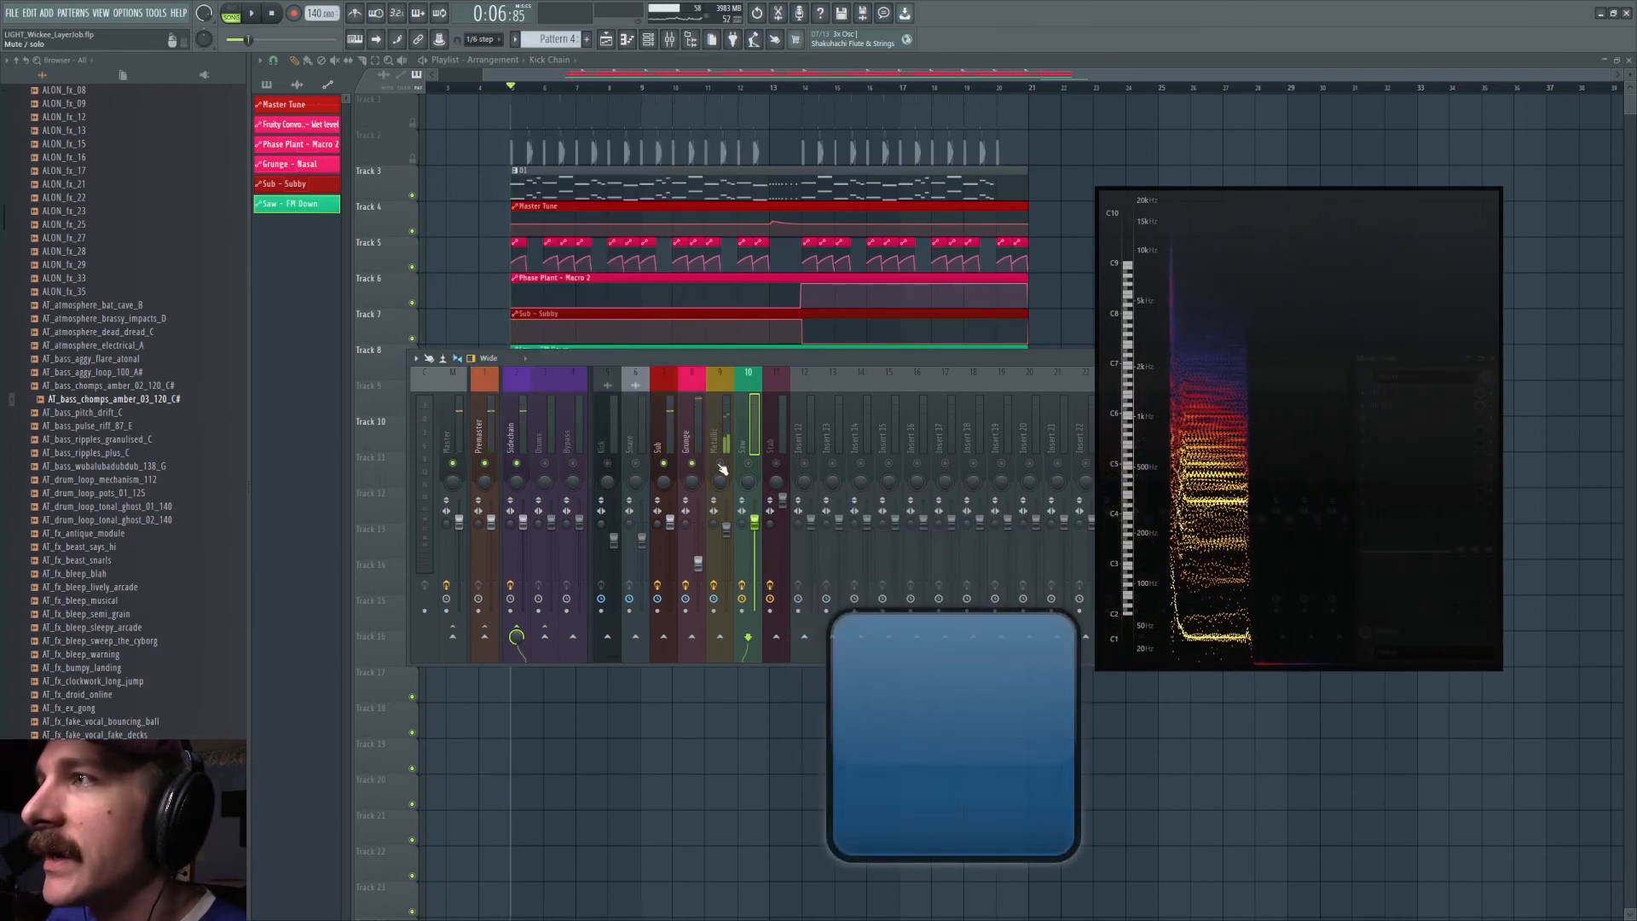
- Audition the Grunge layer alone and examine how far its spectrum and stereo image spread
{"action": "key", "text": "space"}
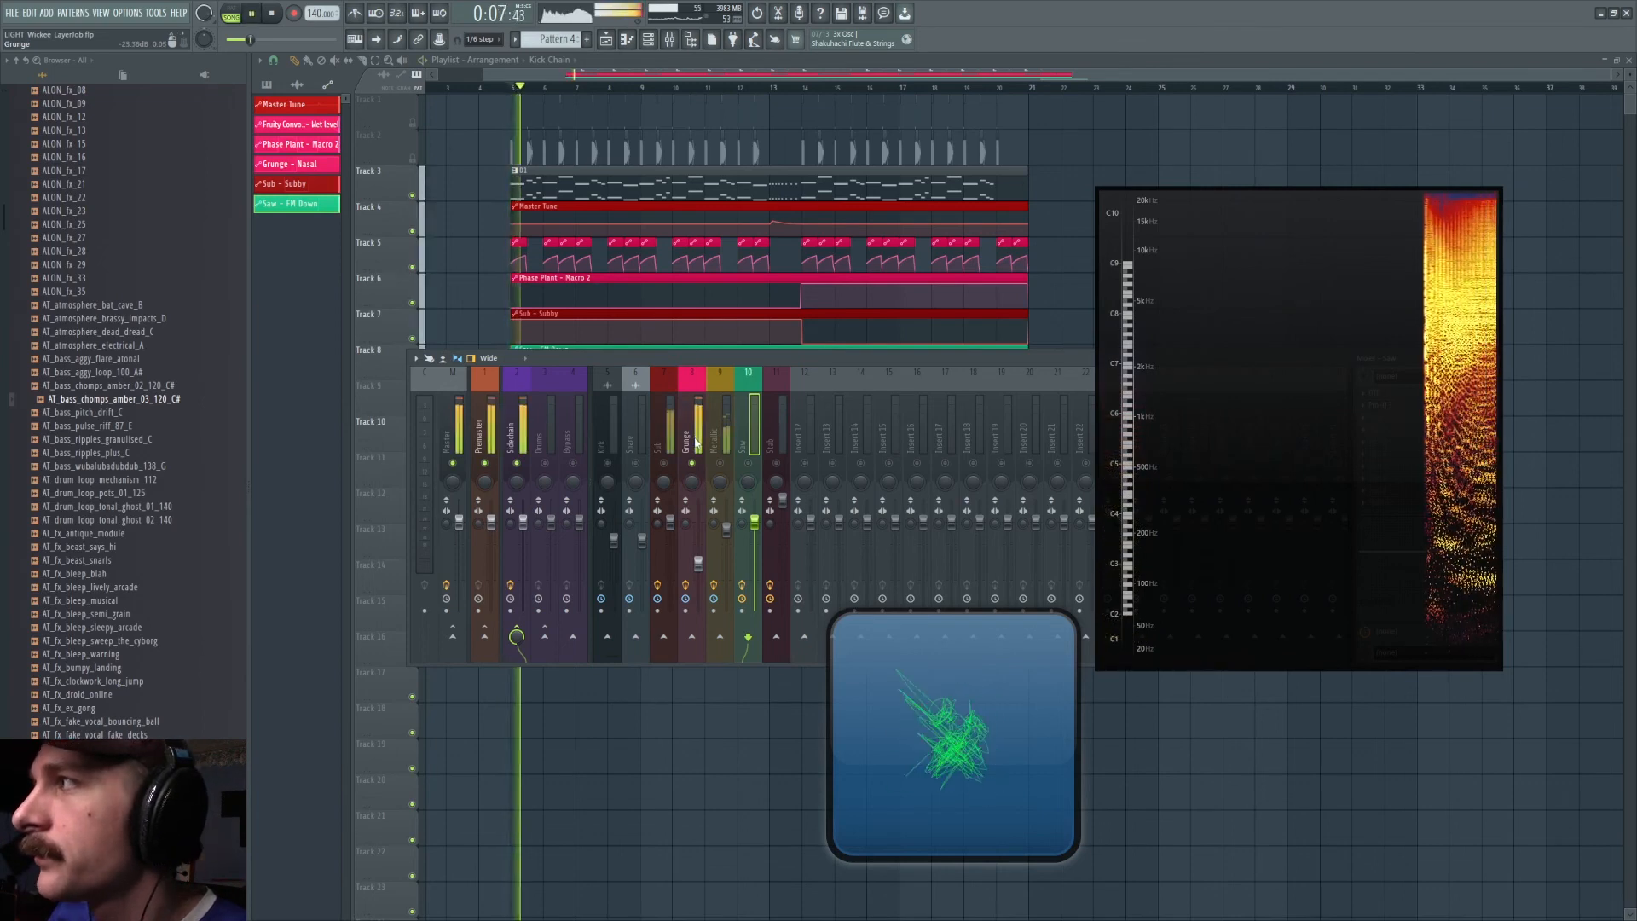
{"action": "key", "text": "space"}
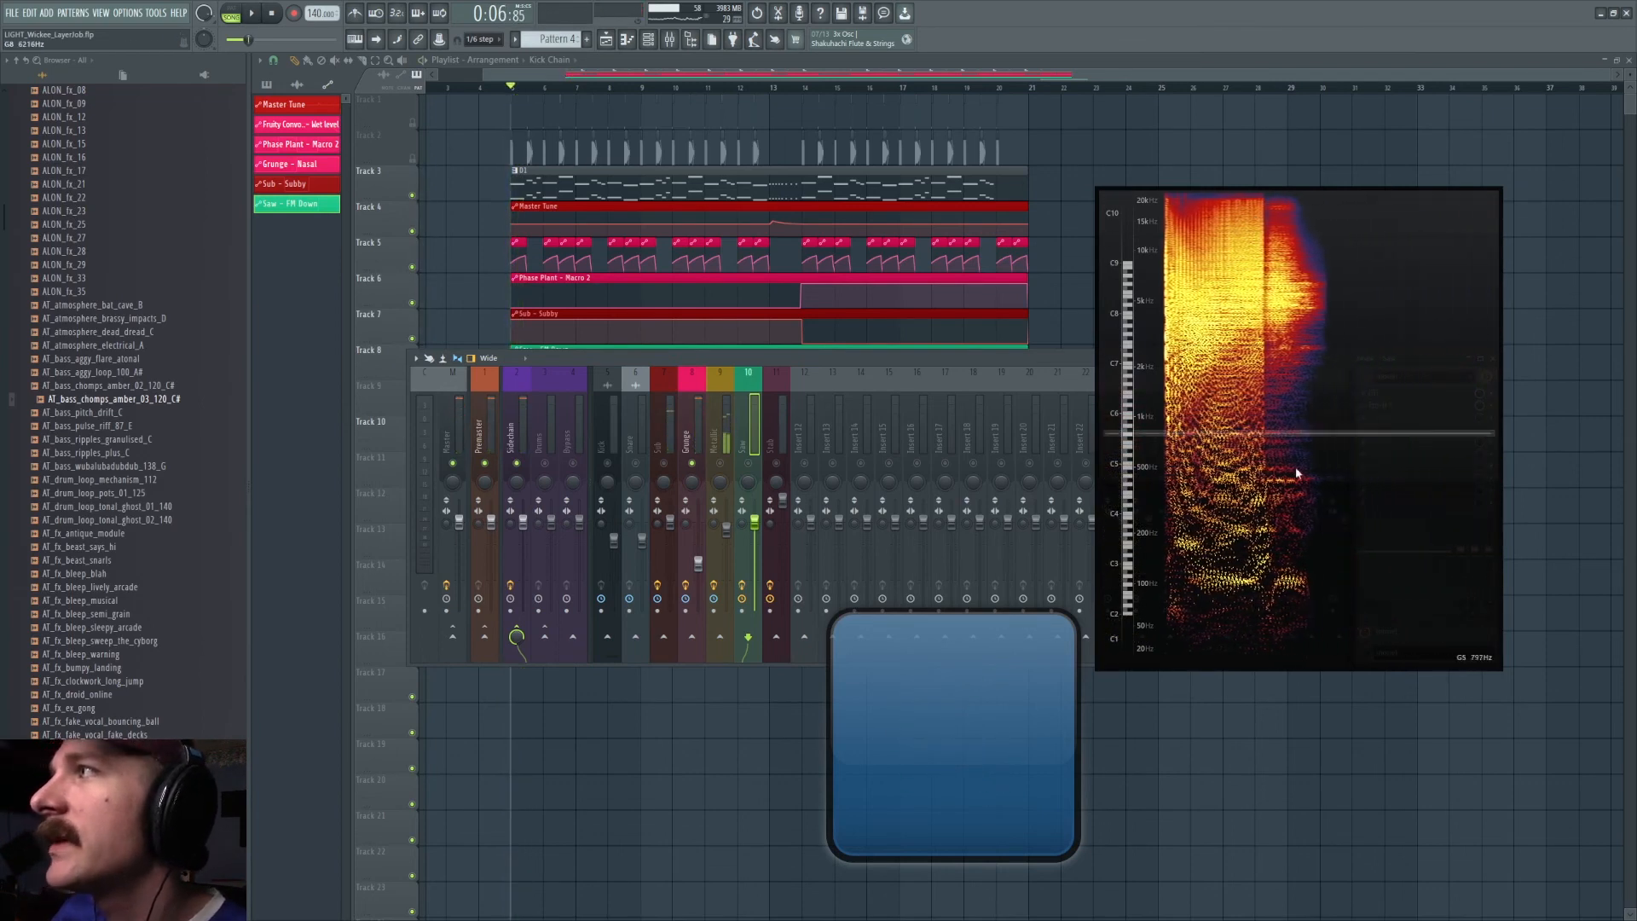
{"action": "key", "text": "space"}
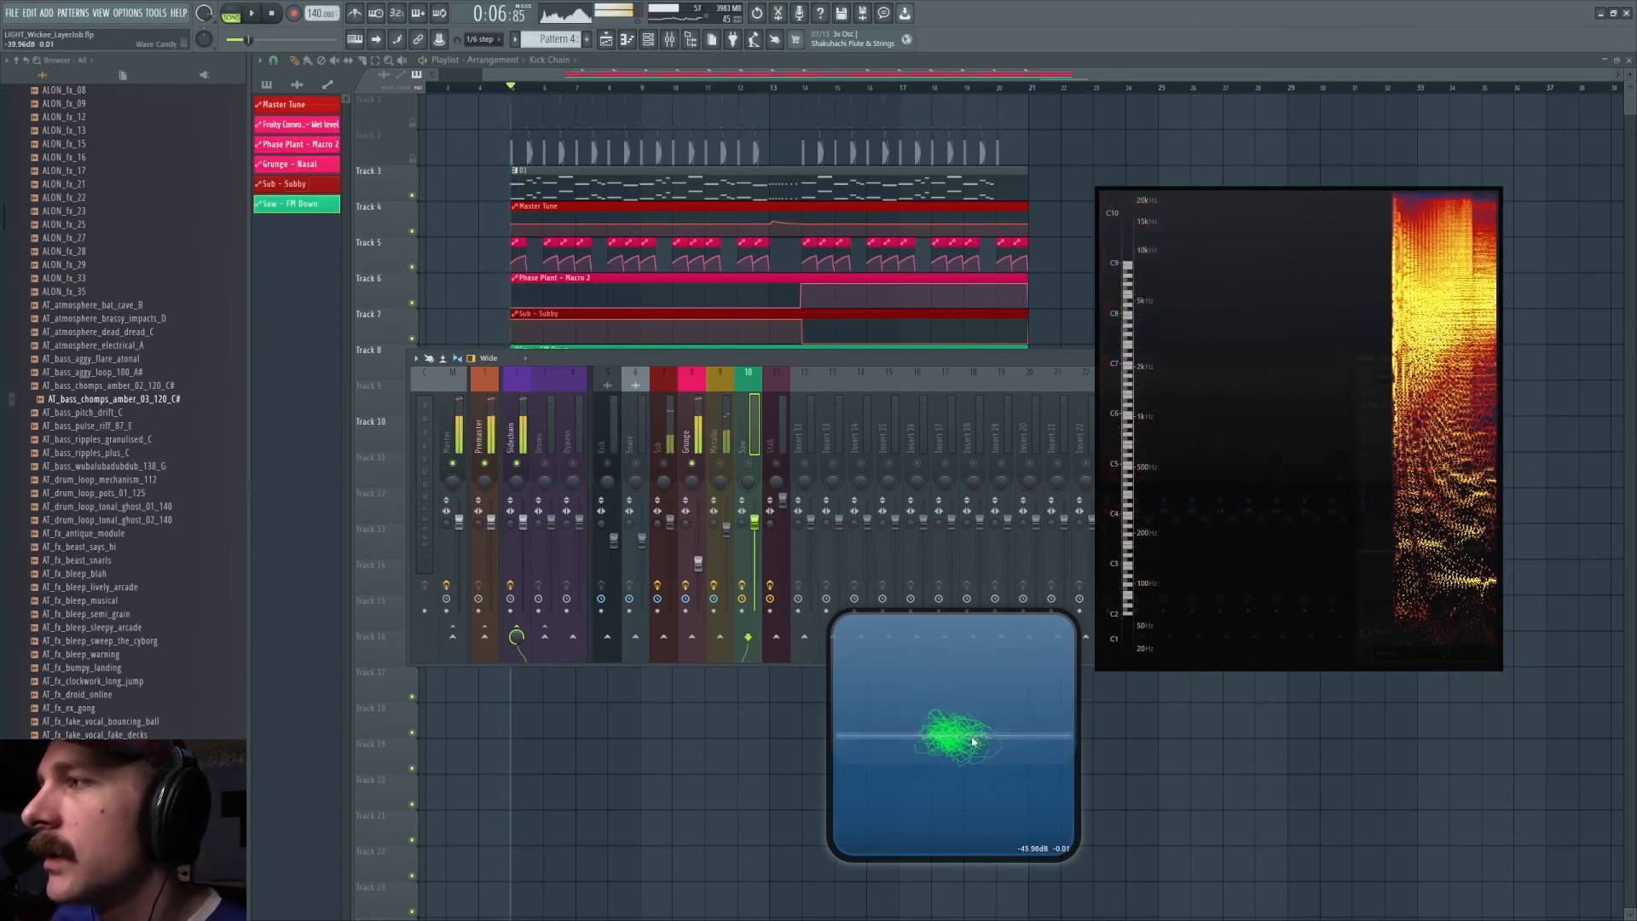
{"action": "key", "text": "space"}
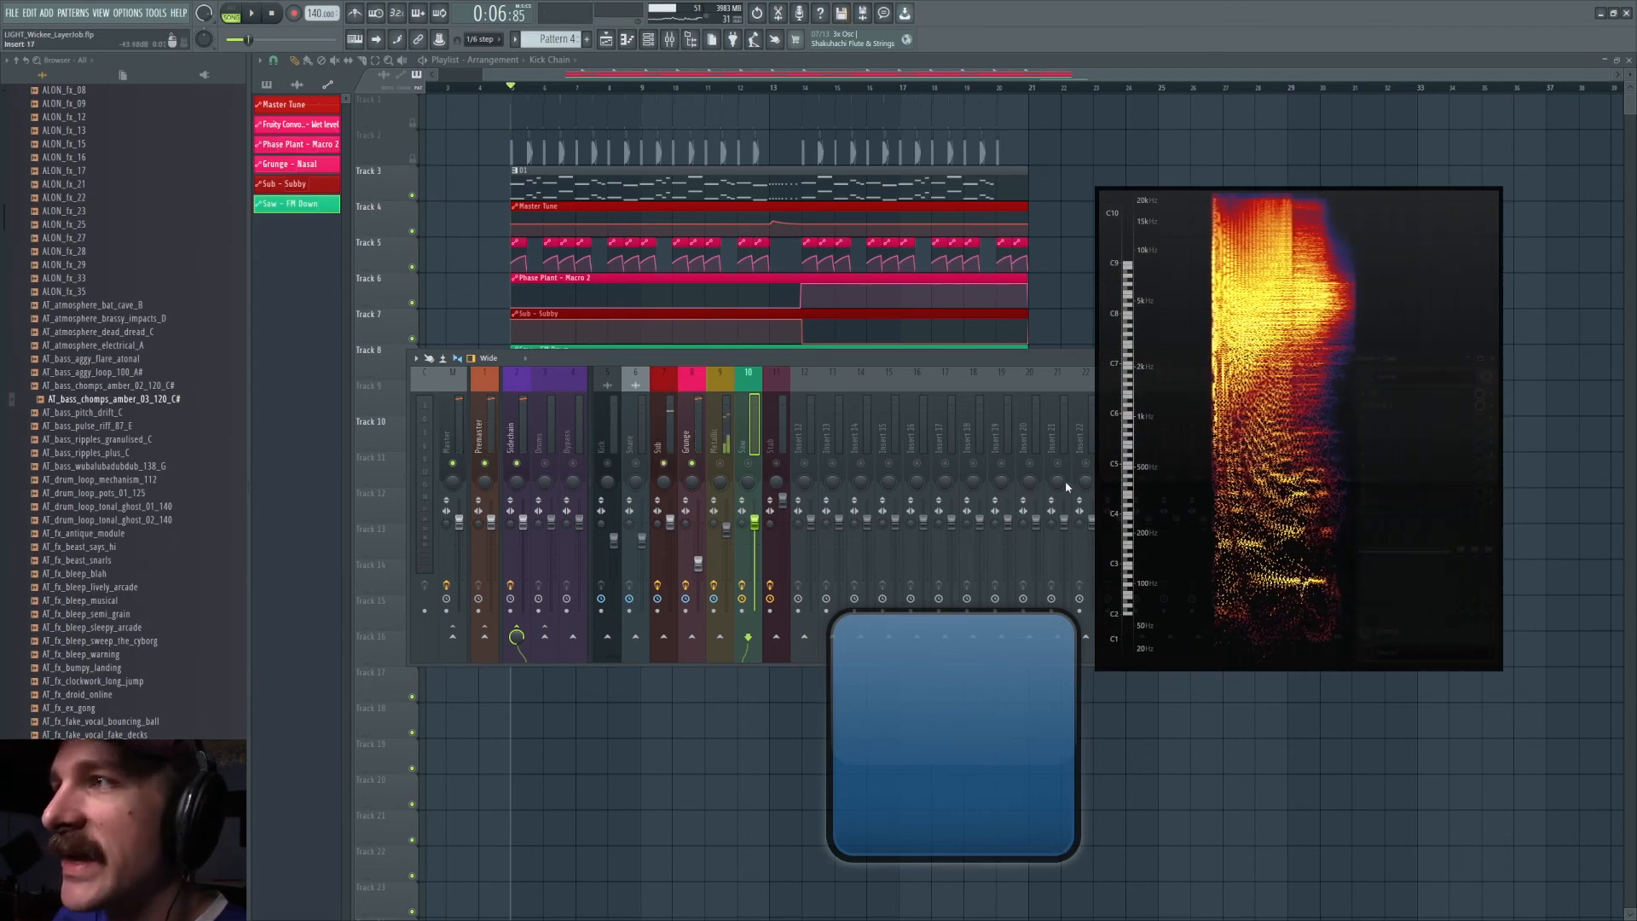
- Try the Grunge track's stereo separation at 100% merged, audition it together with the Sub layer, and reset the separation
{"action": "key", "text": "space"}
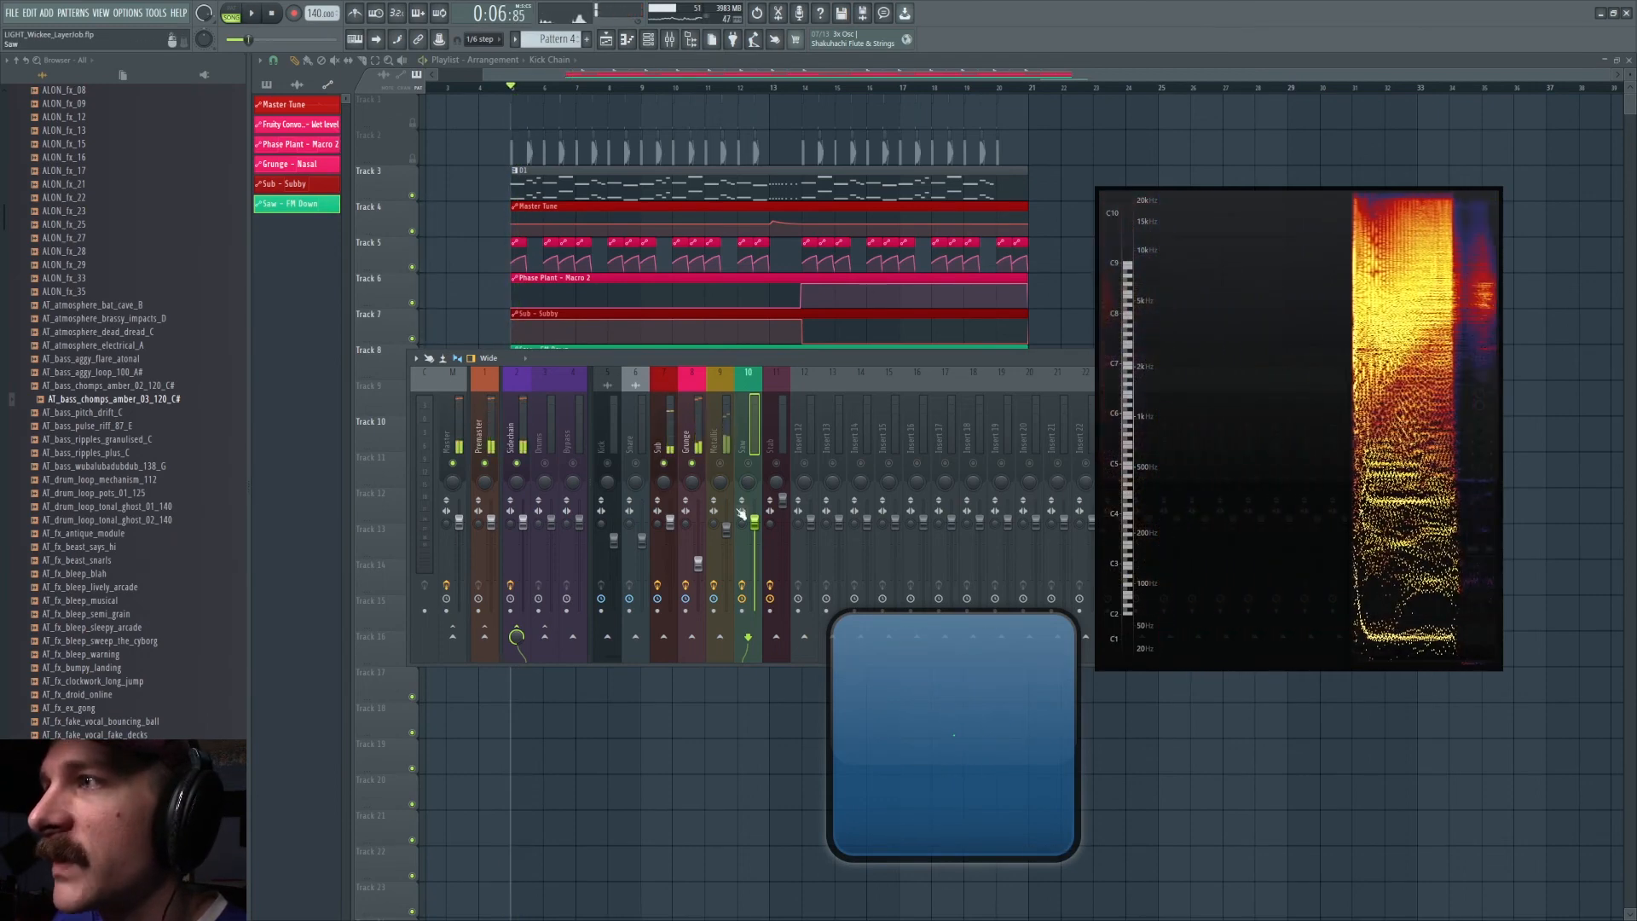
{"action": "left_click", "coordinate": [690, 520]}
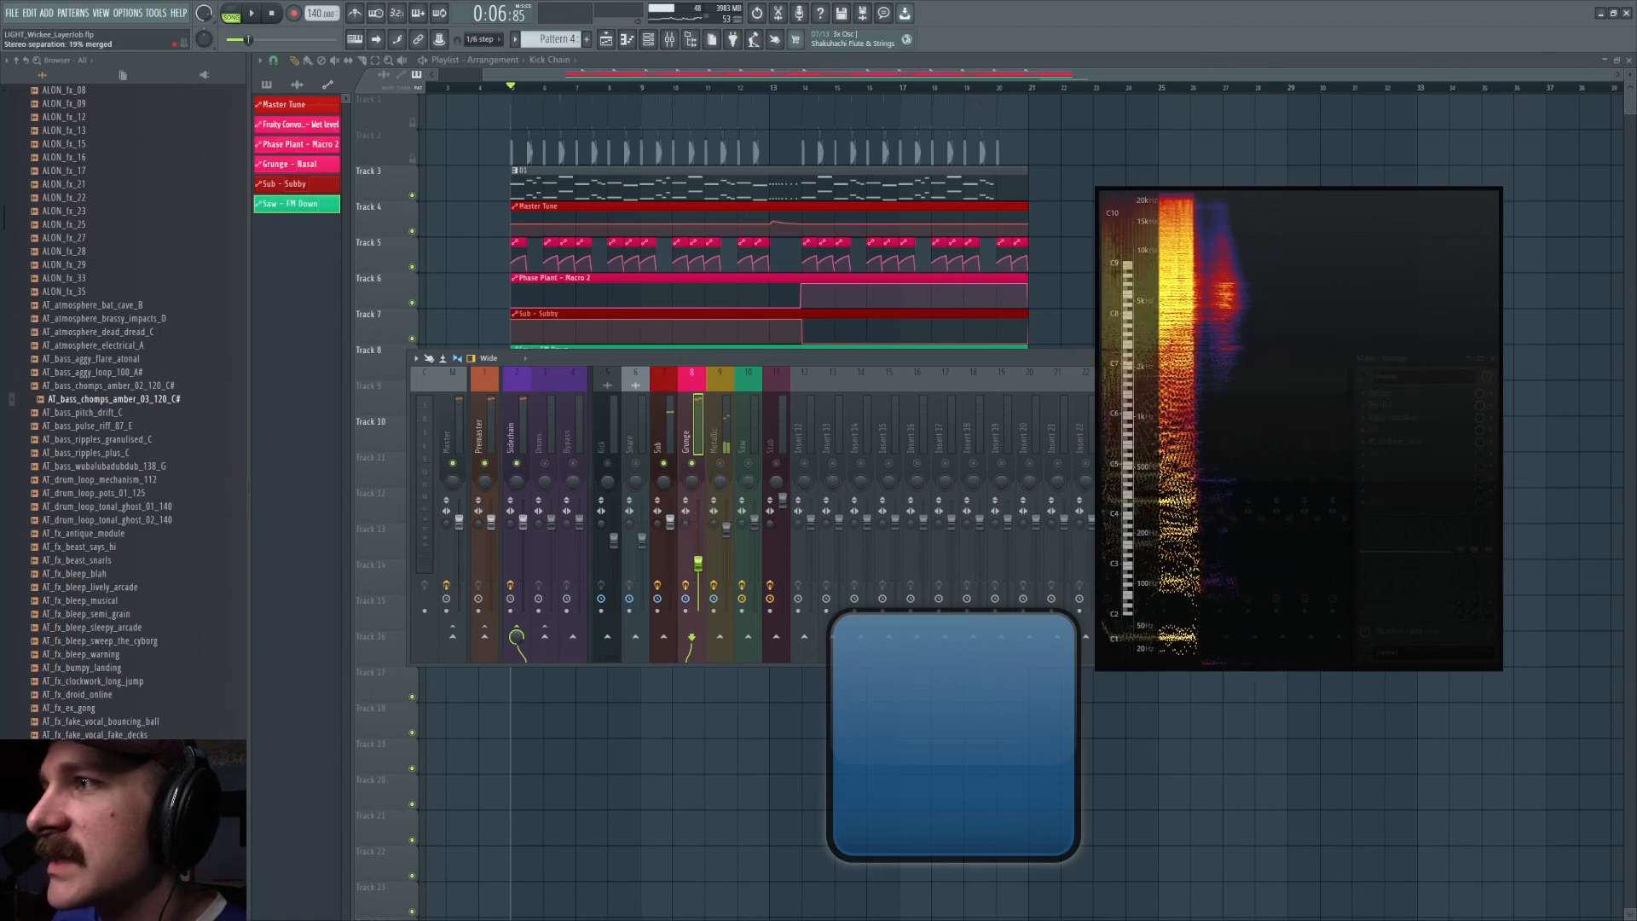
{"action": "left_click_drag", "start_coordinate": [687, 524], "coordinate": [687, 439]}
{"action": "key", "text": "space"}
{"action": "key", "text": "space"}
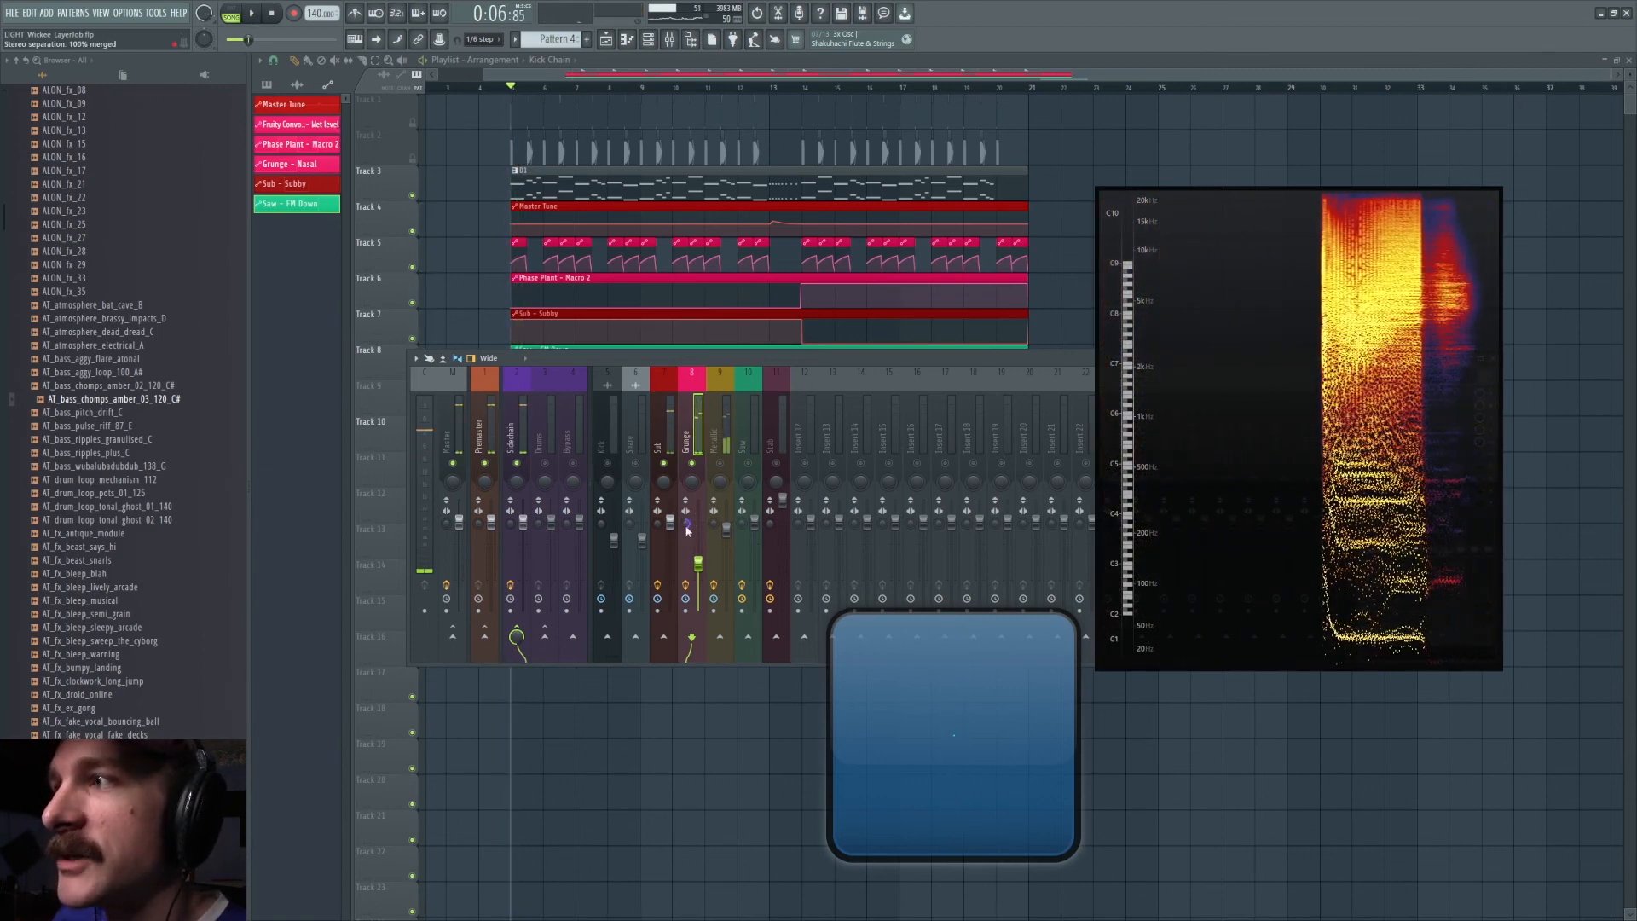
{"action": "right_click", "coordinate": [687, 525]}
{"action": "left_click", "coordinate": [704, 535]}
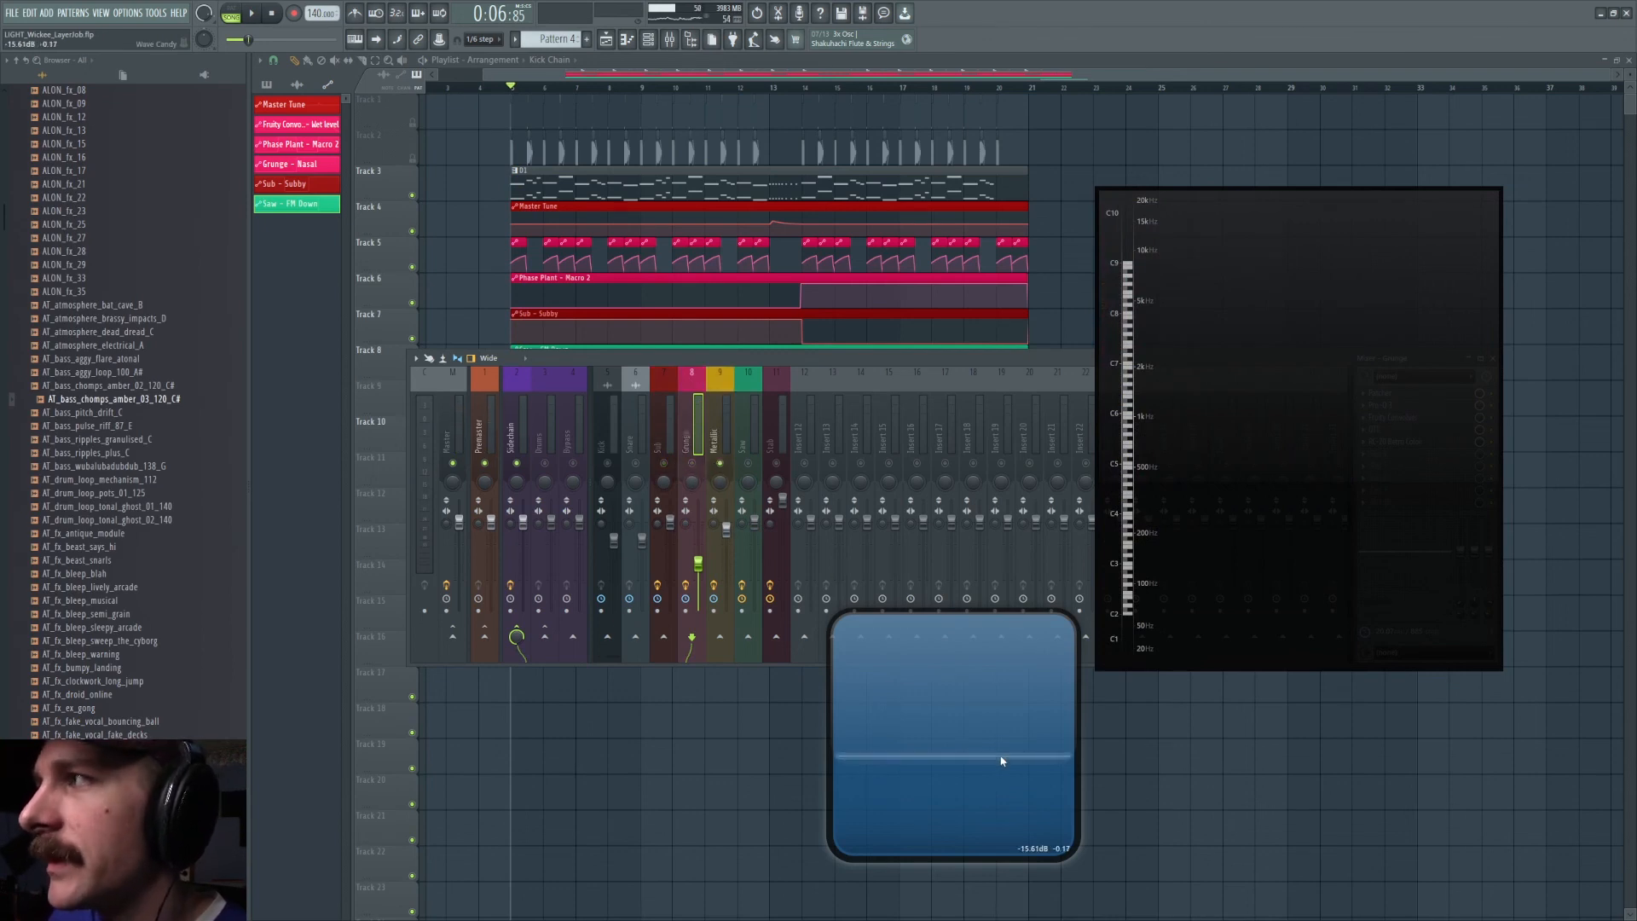
- Audition the Metallic layer alone and examine its spectrum and stereo width
{"action": "key", "text": "space"}
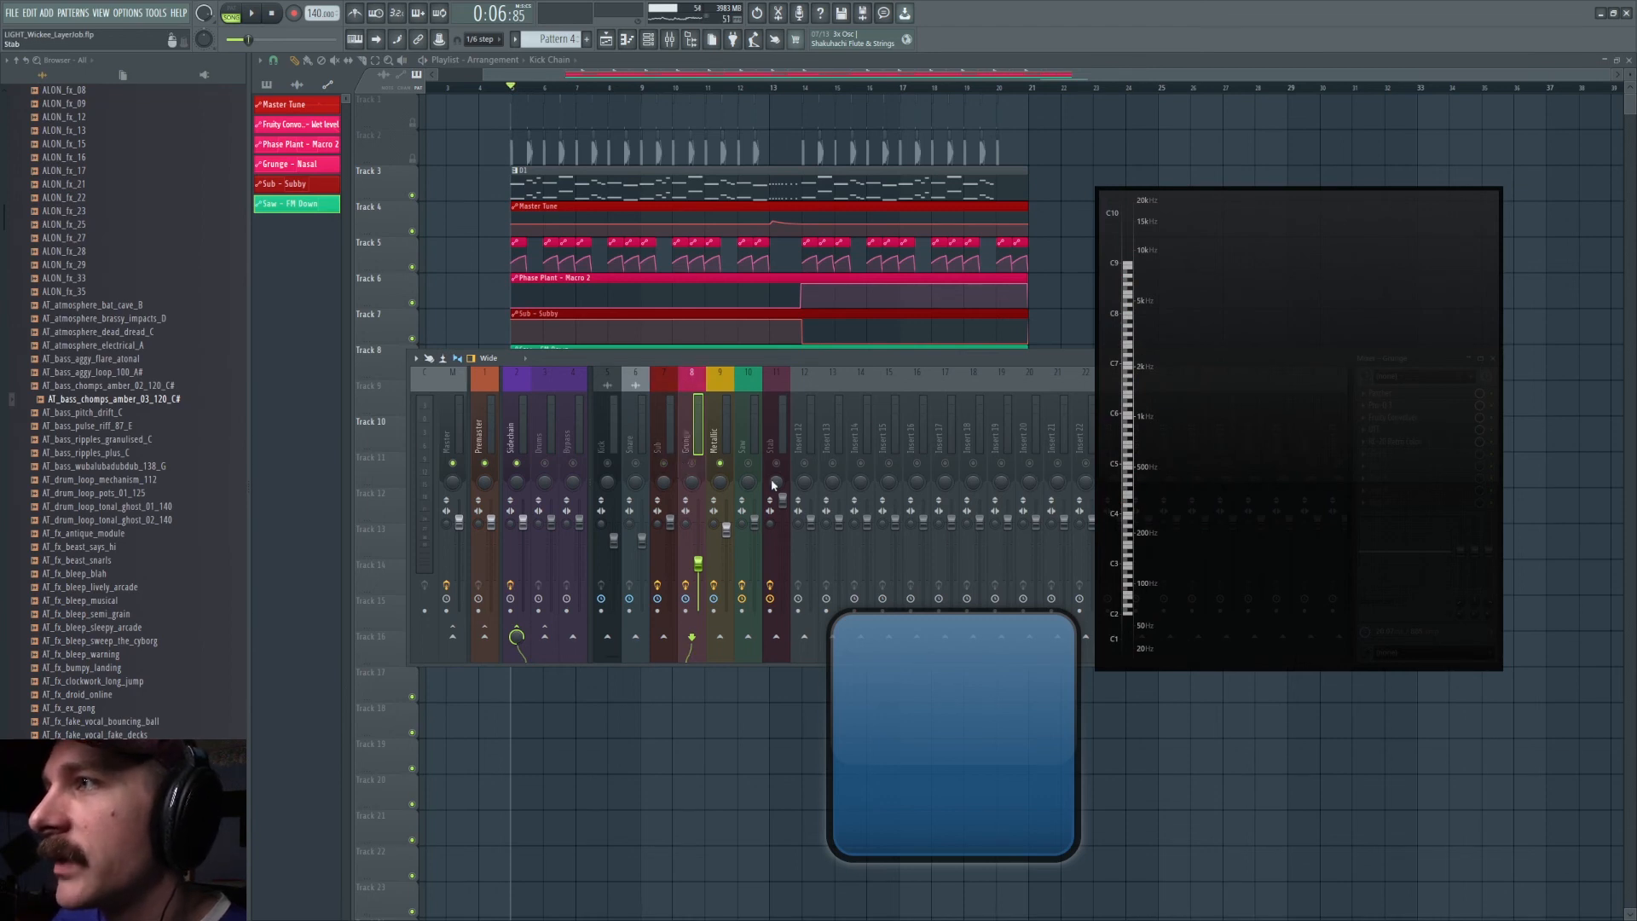
{"action": "key", "text": "space"}
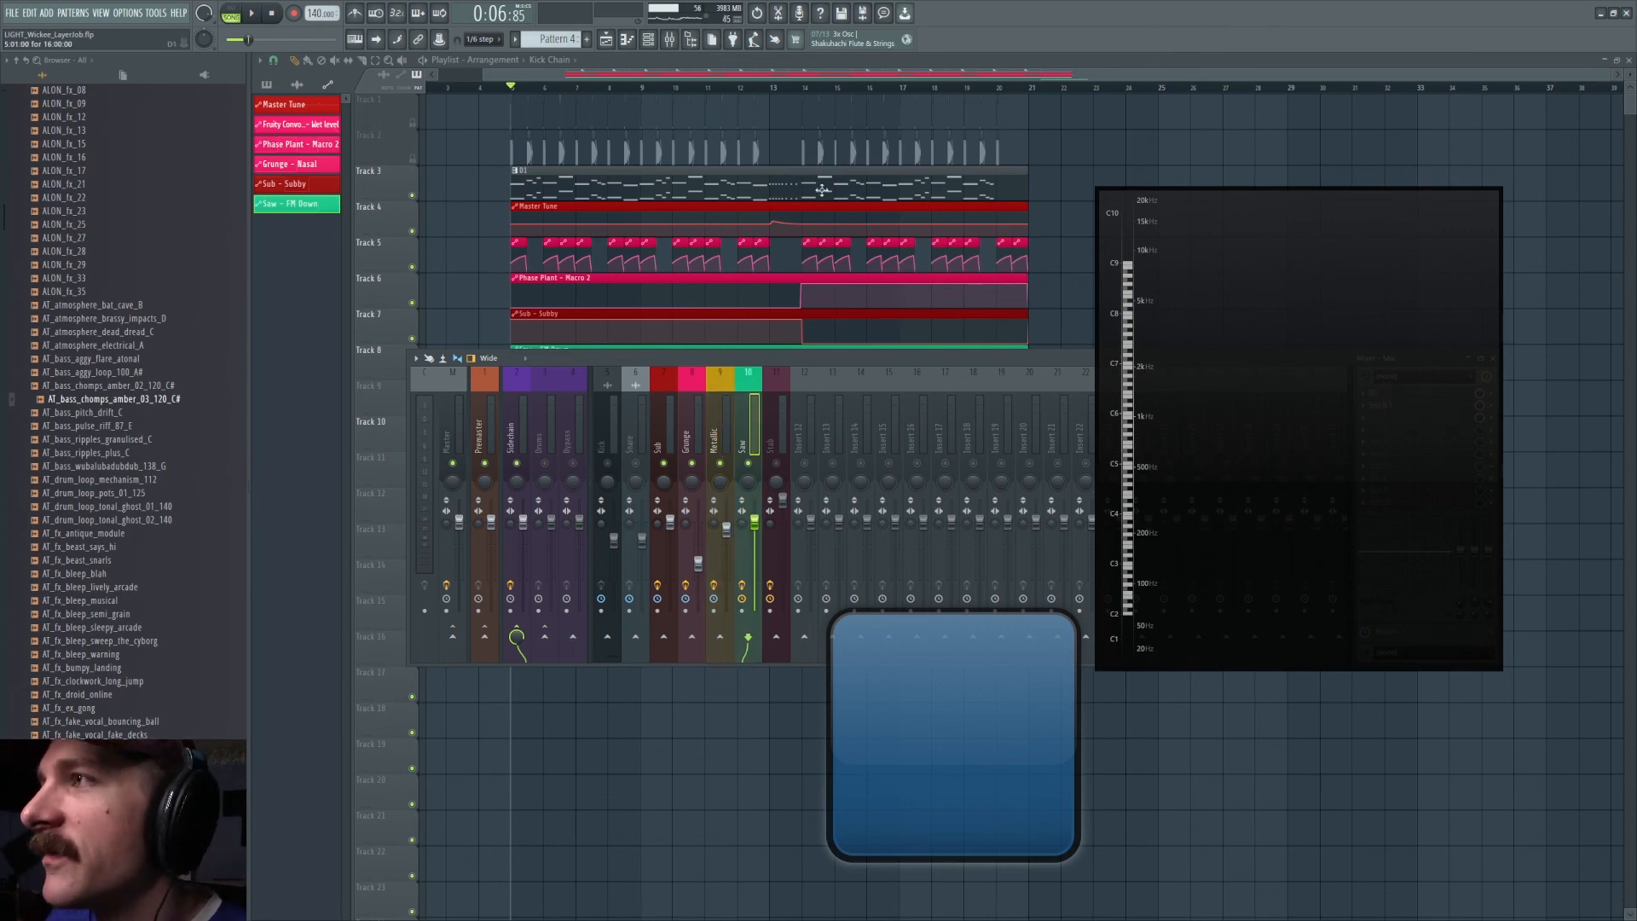
- Move the playback start to bar 14 and audition the Saw layer soloed in the mixer
{"action": "left_click", "coordinate": [669, 39]}
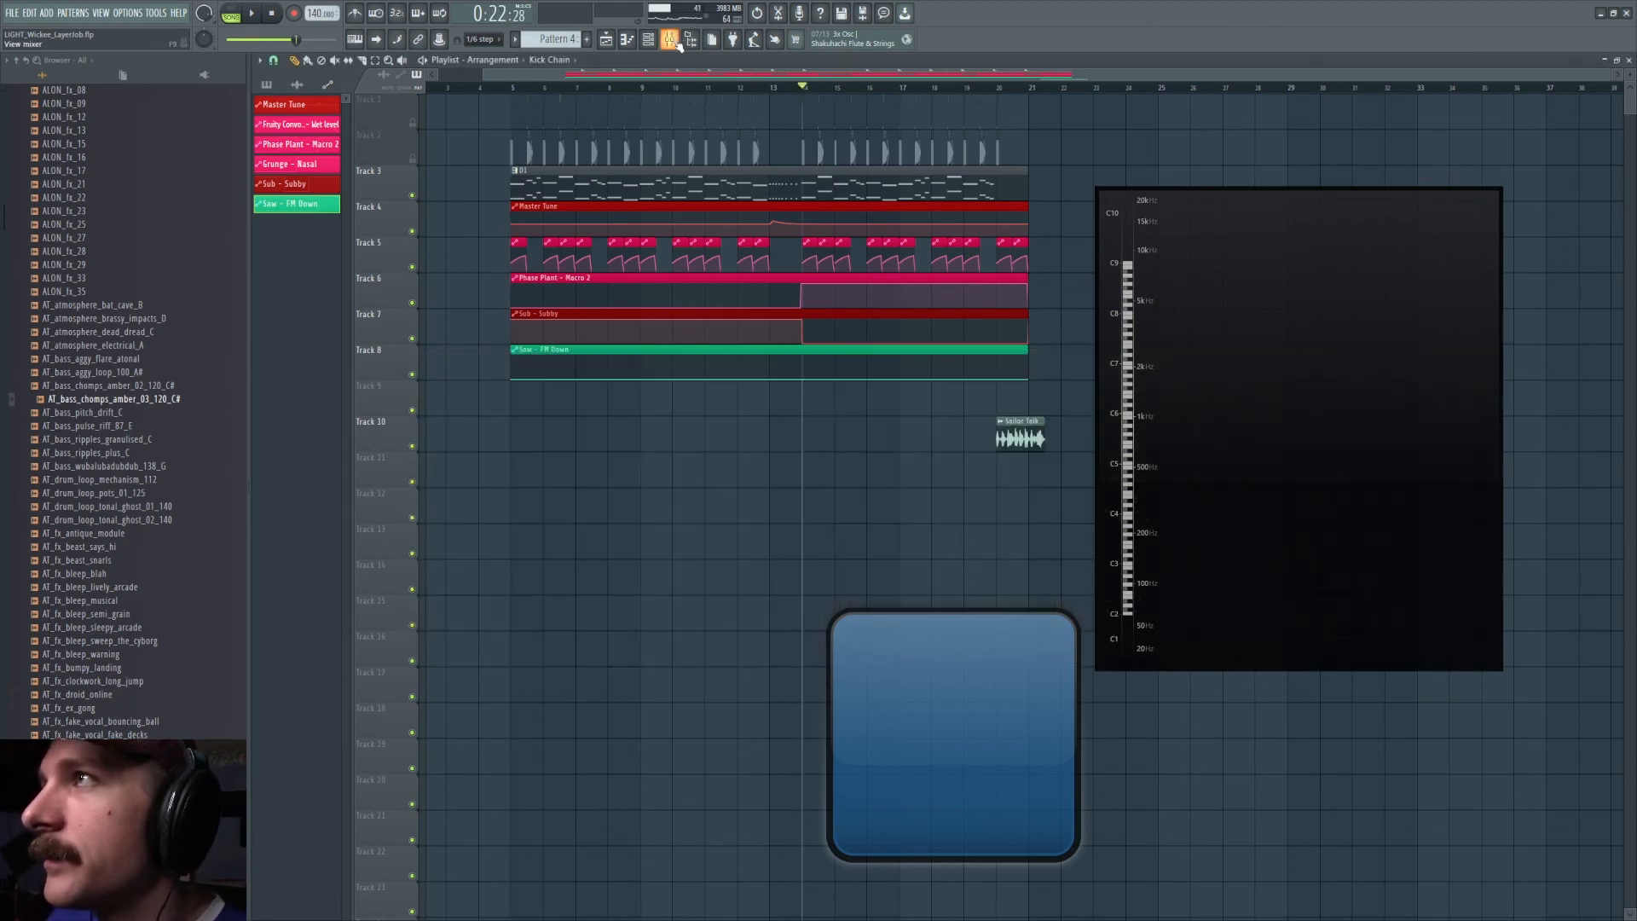
{"action": "left_click", "coordinate": [670, 40]}
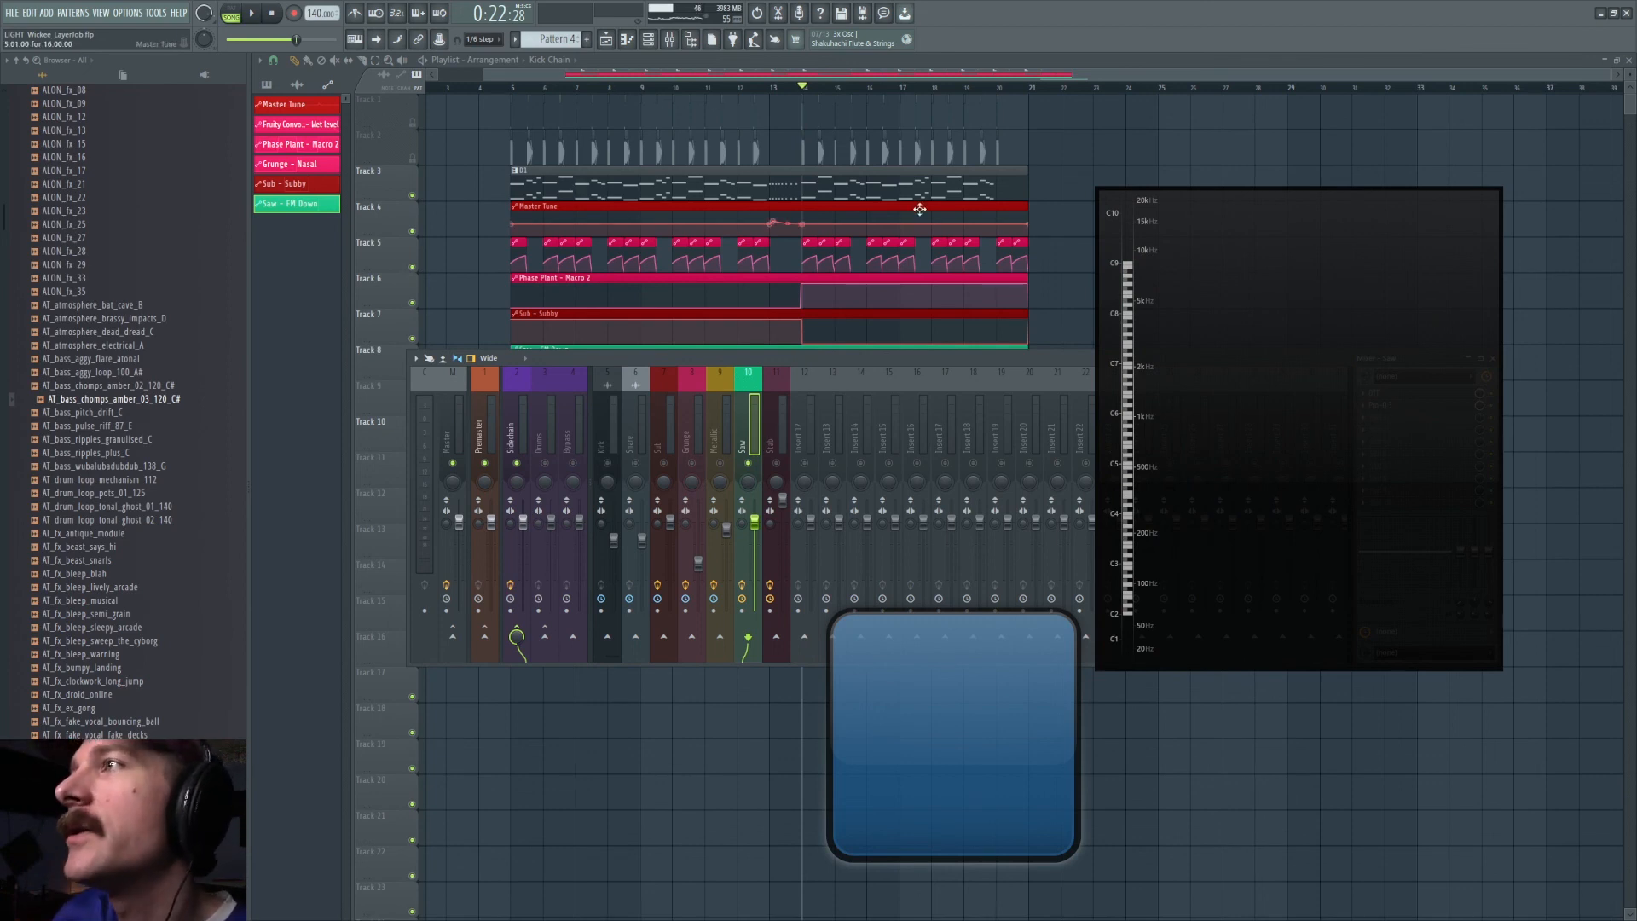
{"action": "key", "text": "space"}
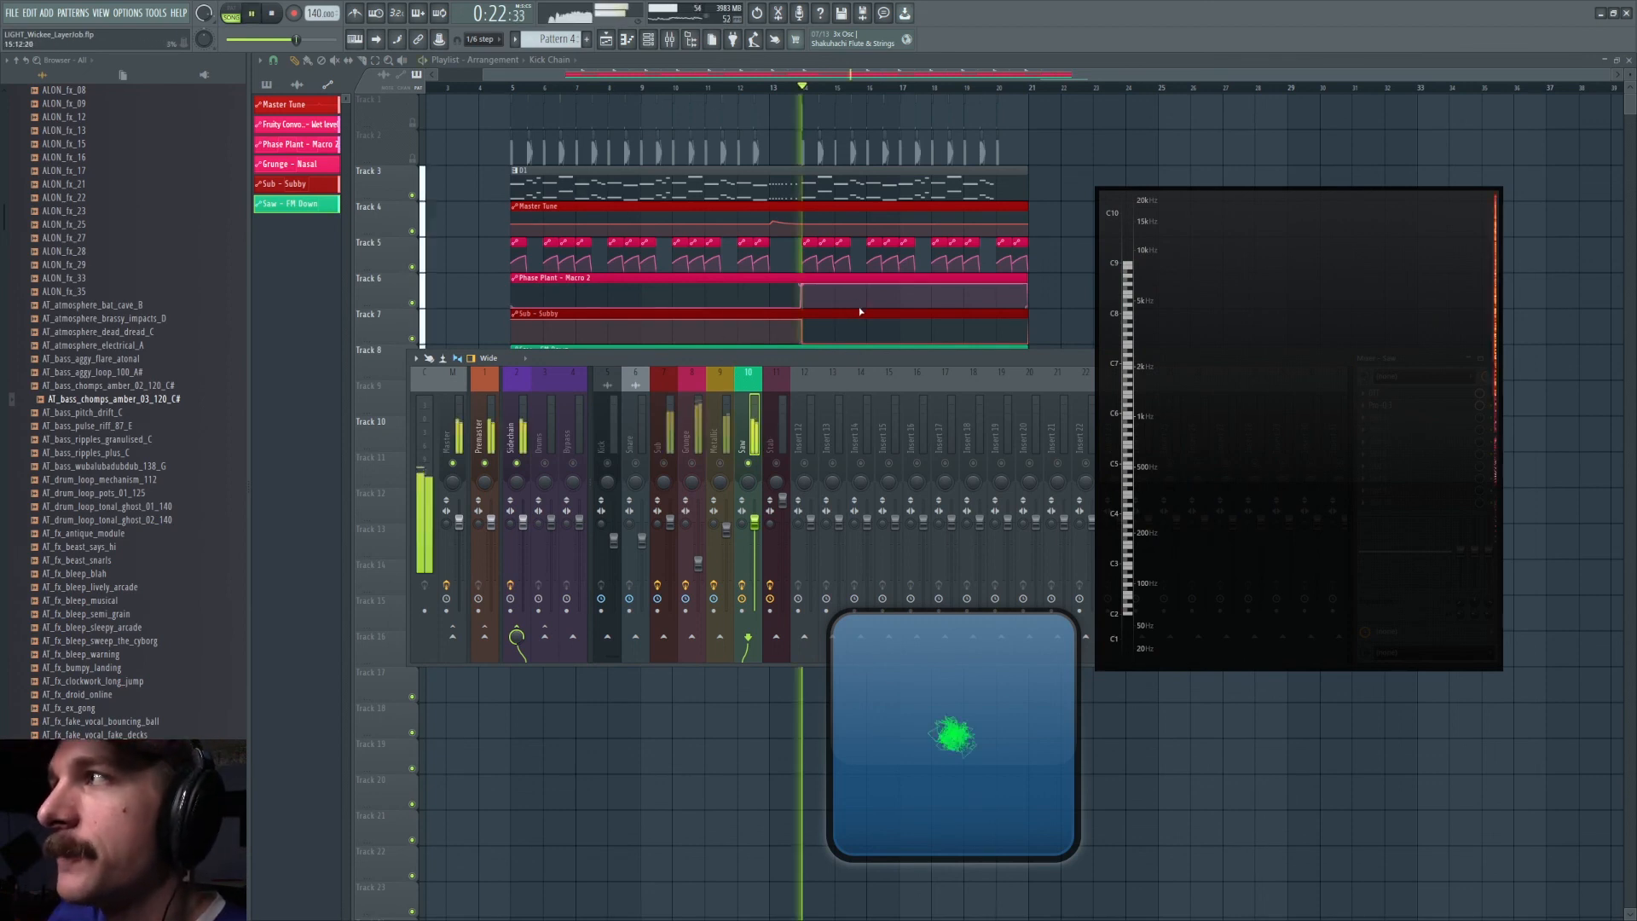
{"action": "key", "text": "space"}
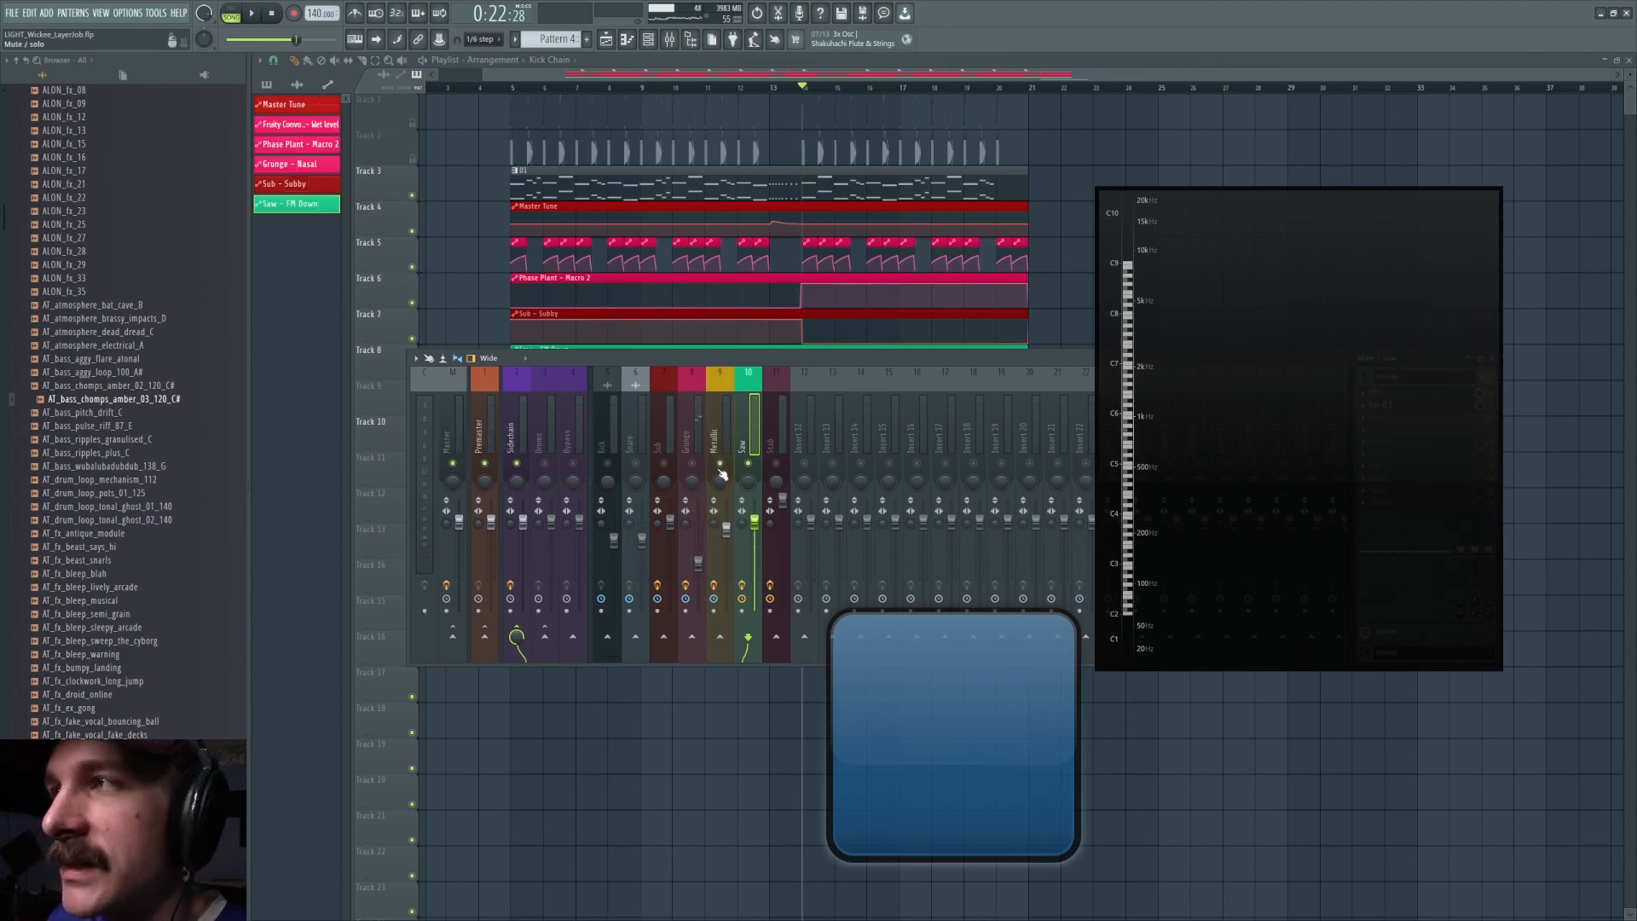
- Unmute the Metallic, Grunge and Sub layers one at a time over the Saw layer, auditioning the stack from bar 14 after each addition
{"action": "key", "text": "space"}
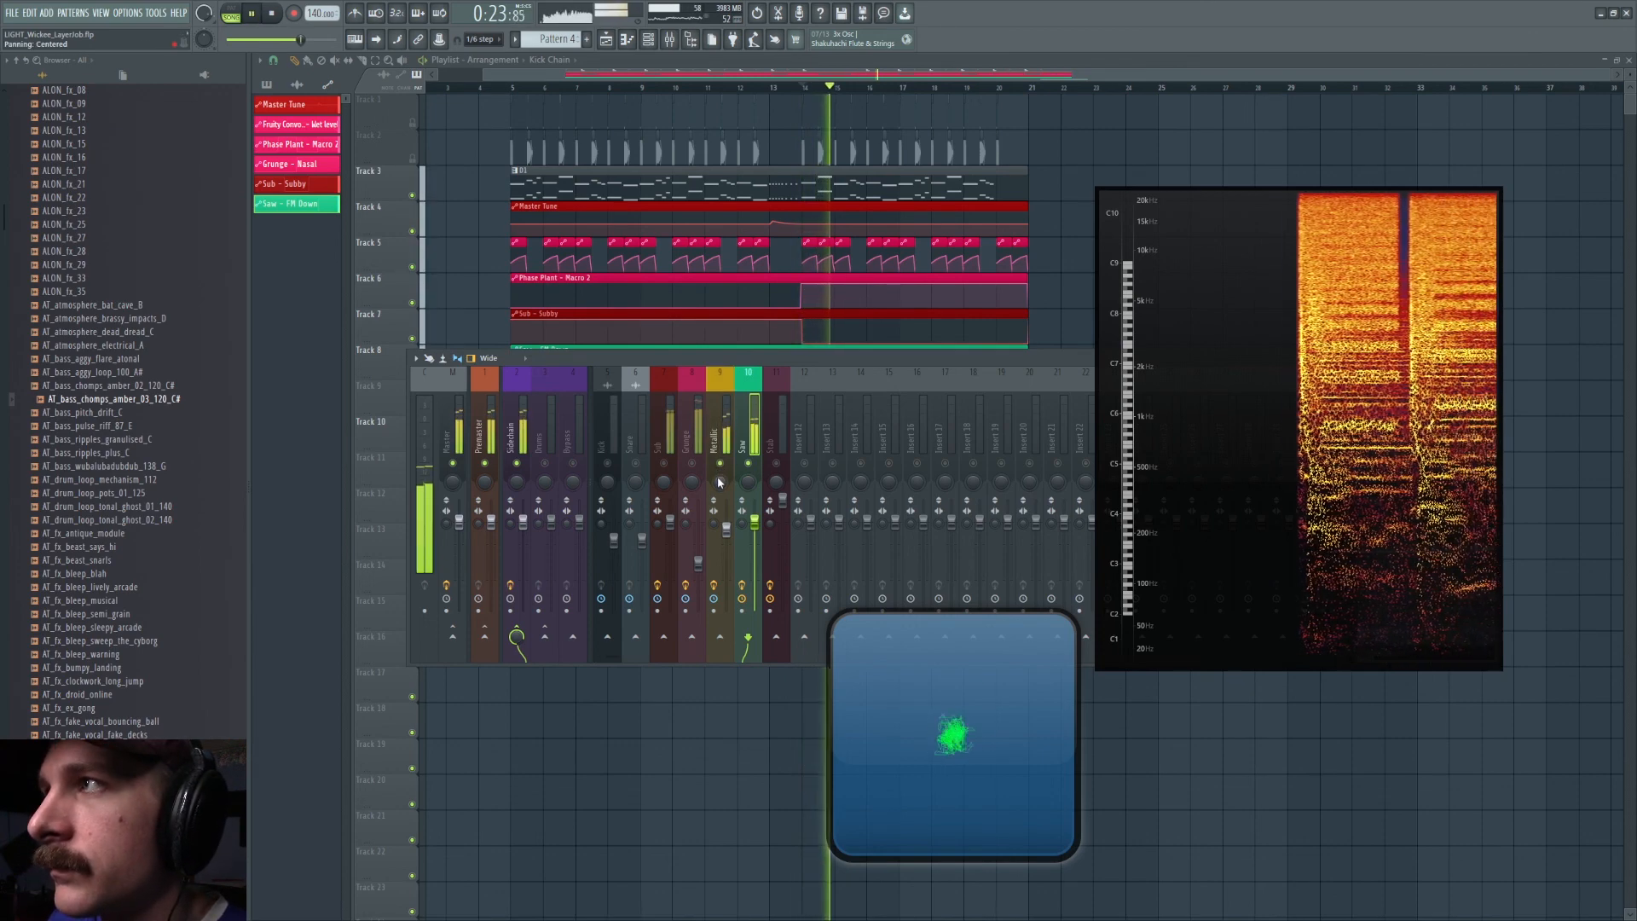
{"action": "key", "text": "space"}
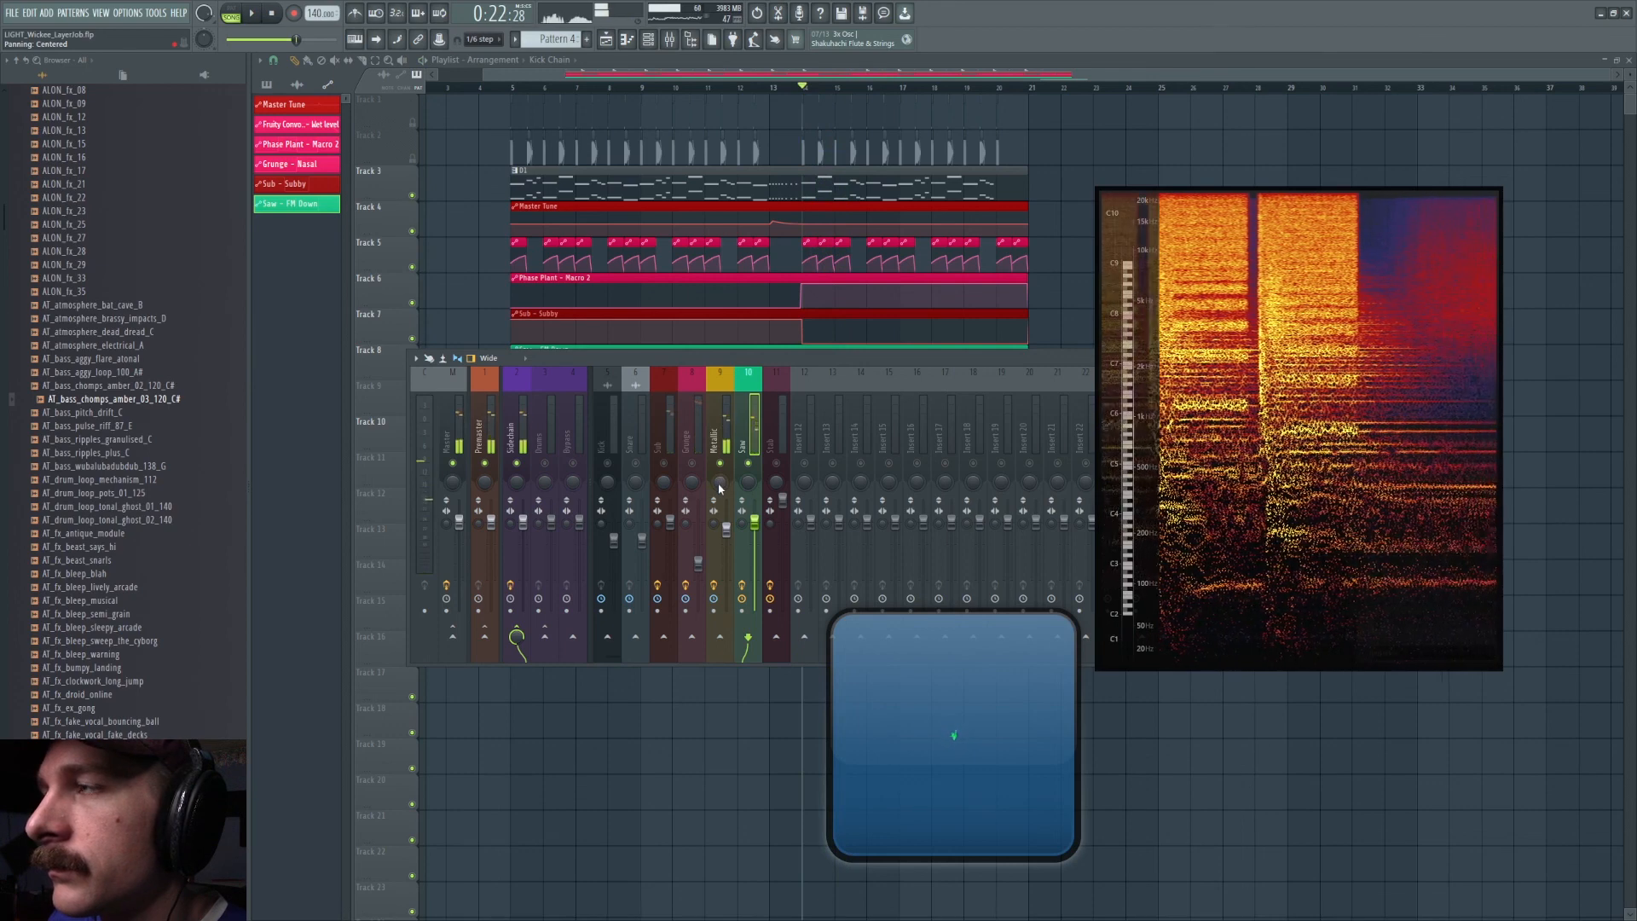
{"action": "key", "text": "space"}
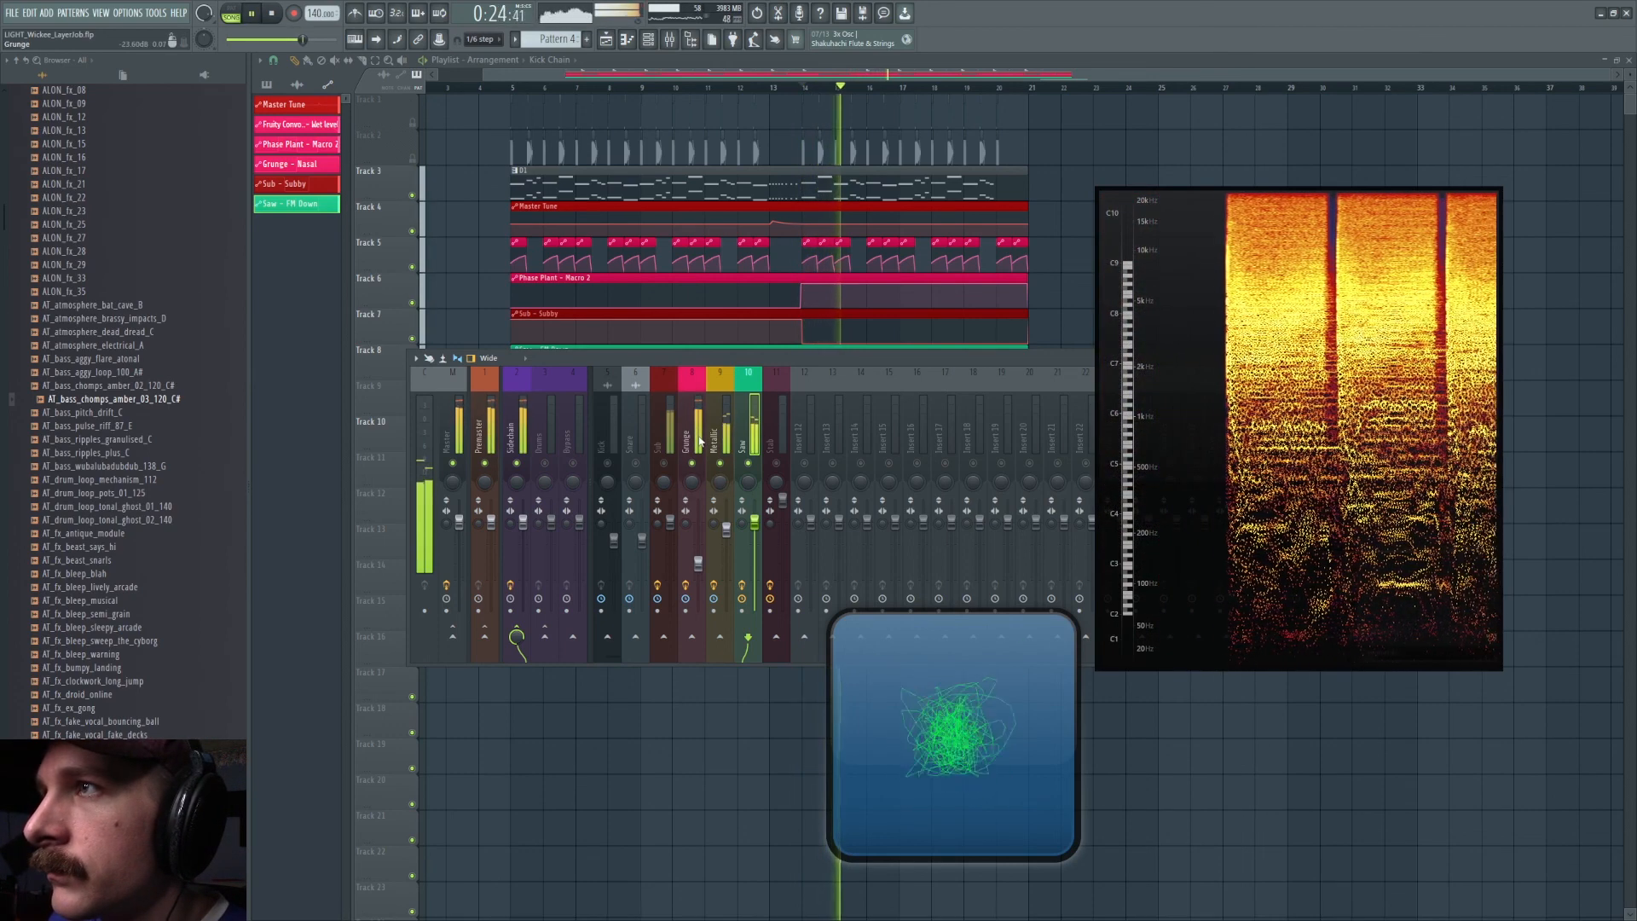
{"action": "key", "text": "space"}
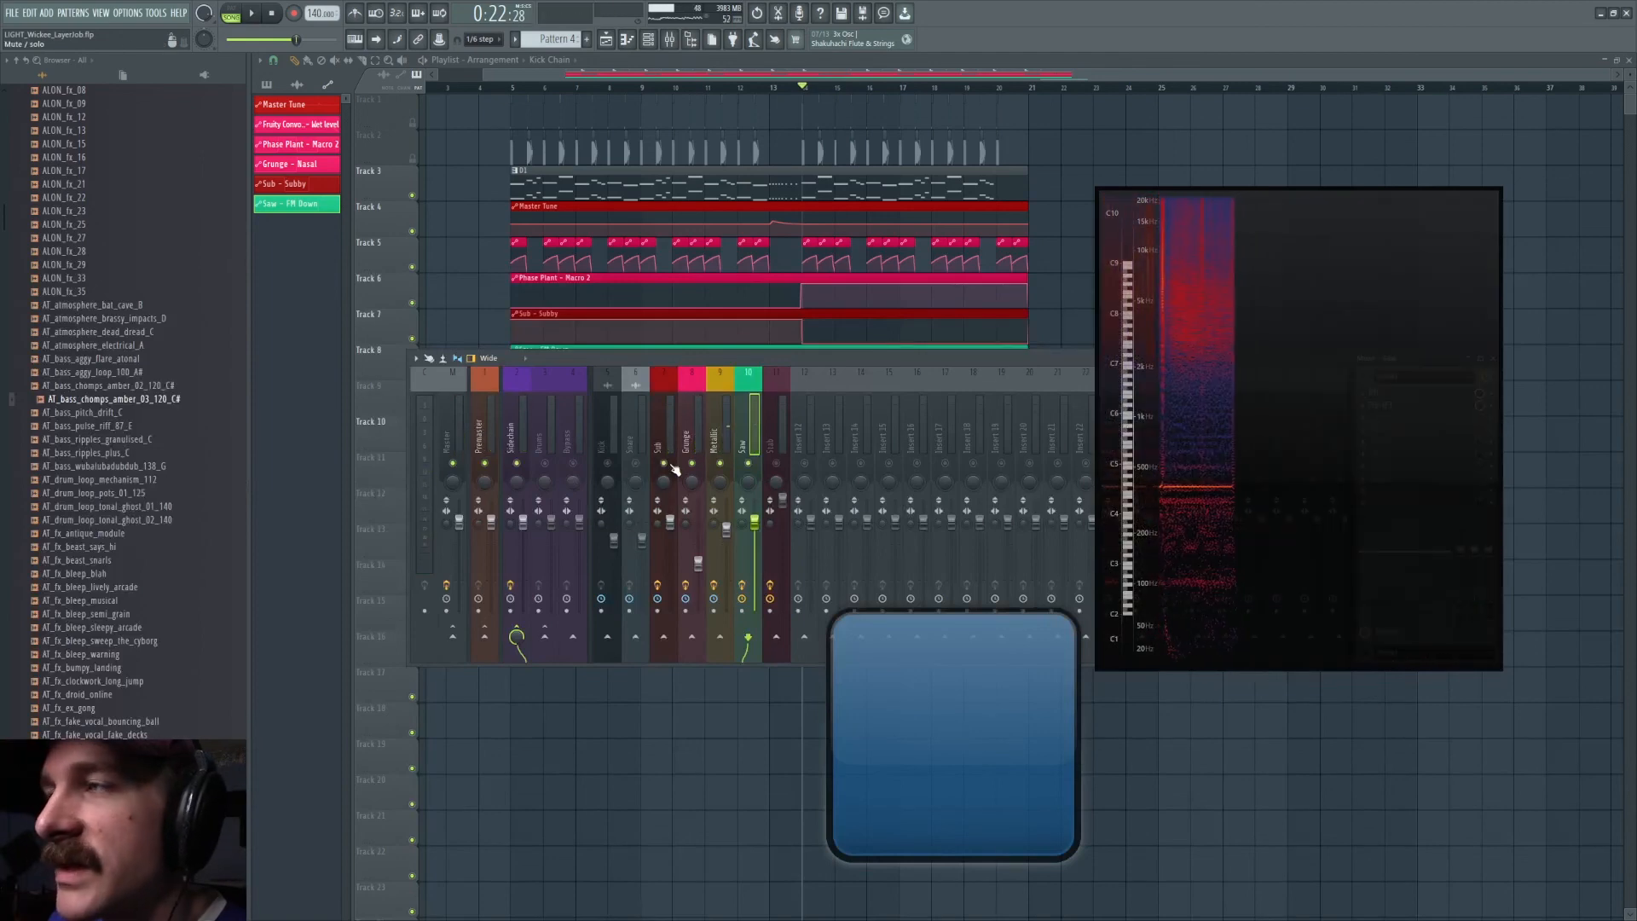
{"action": "key", "text": "space"}
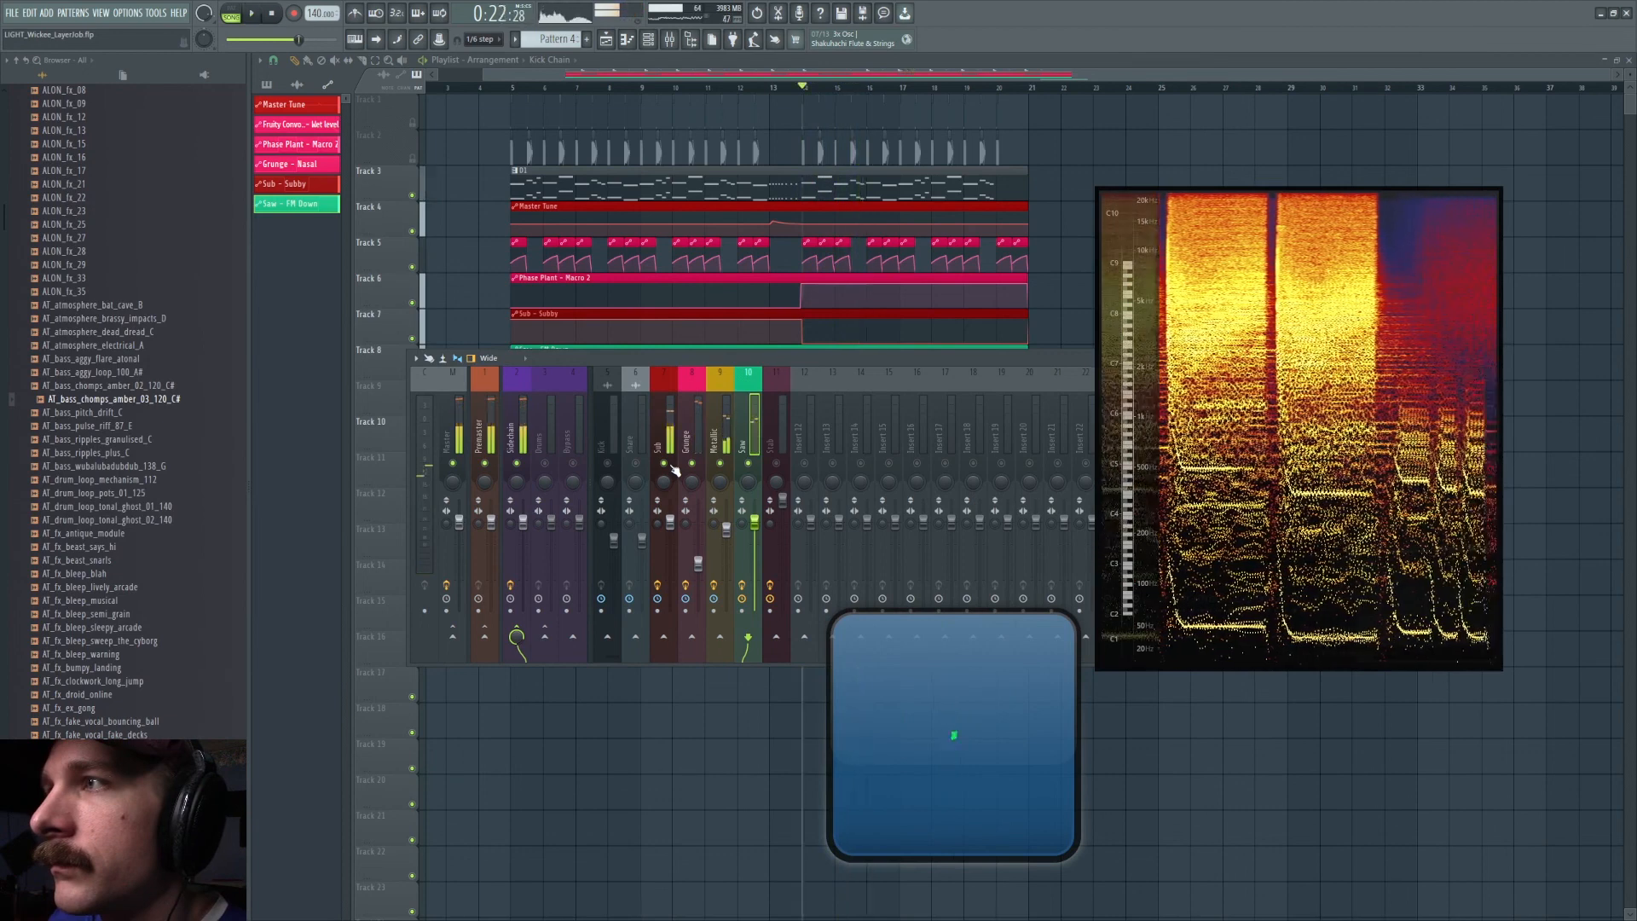
{"action": "key", "text": "space"}
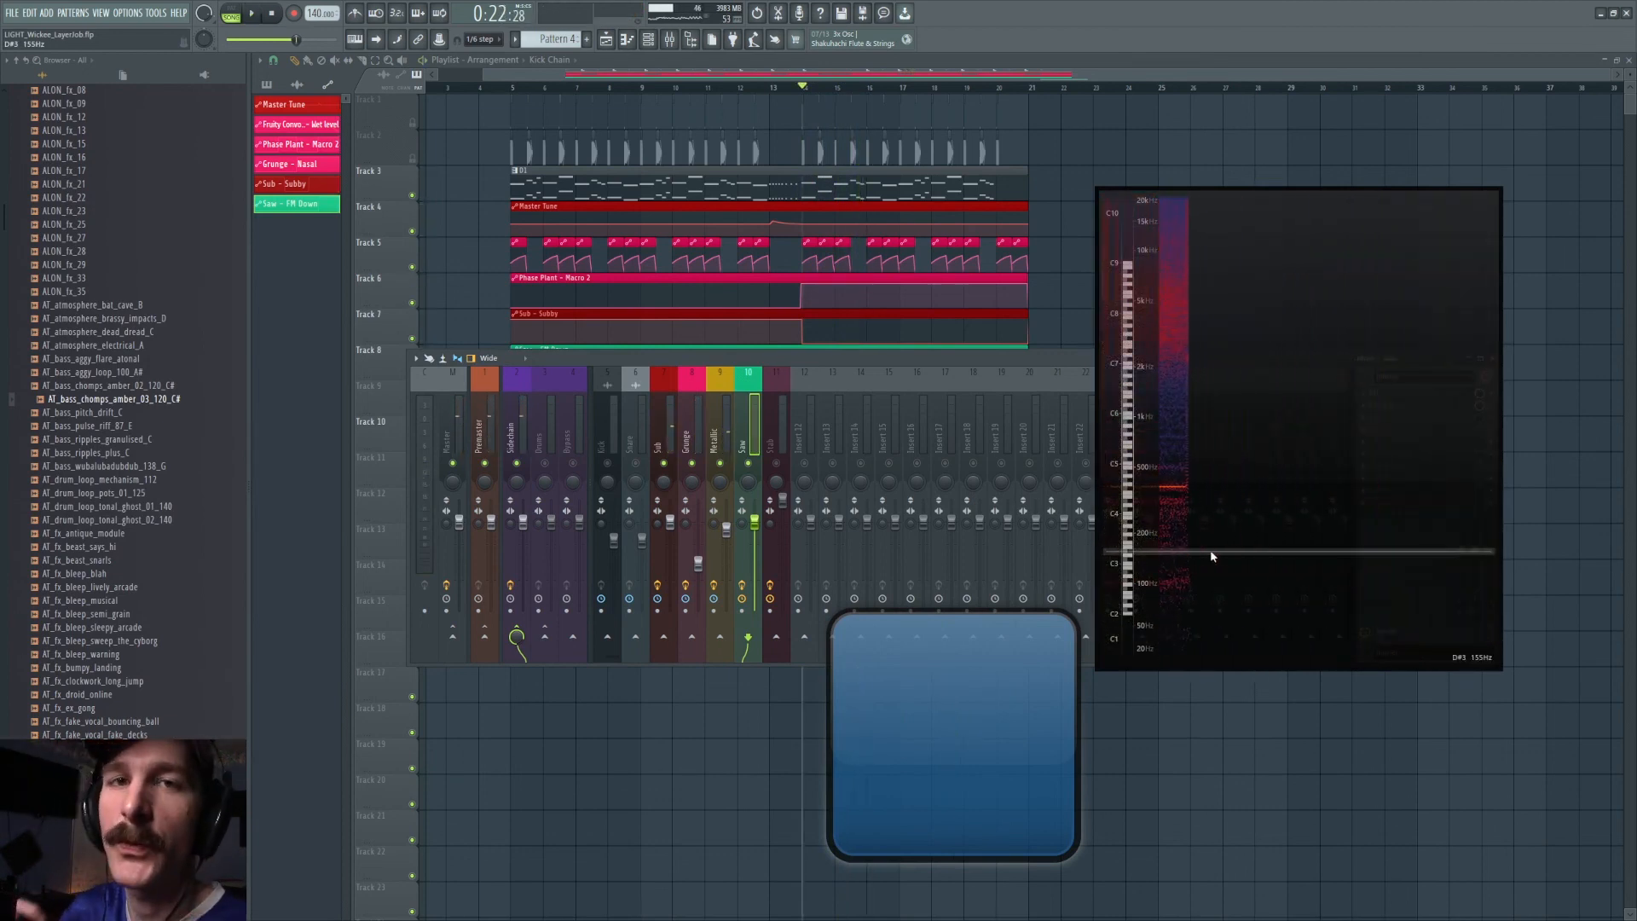